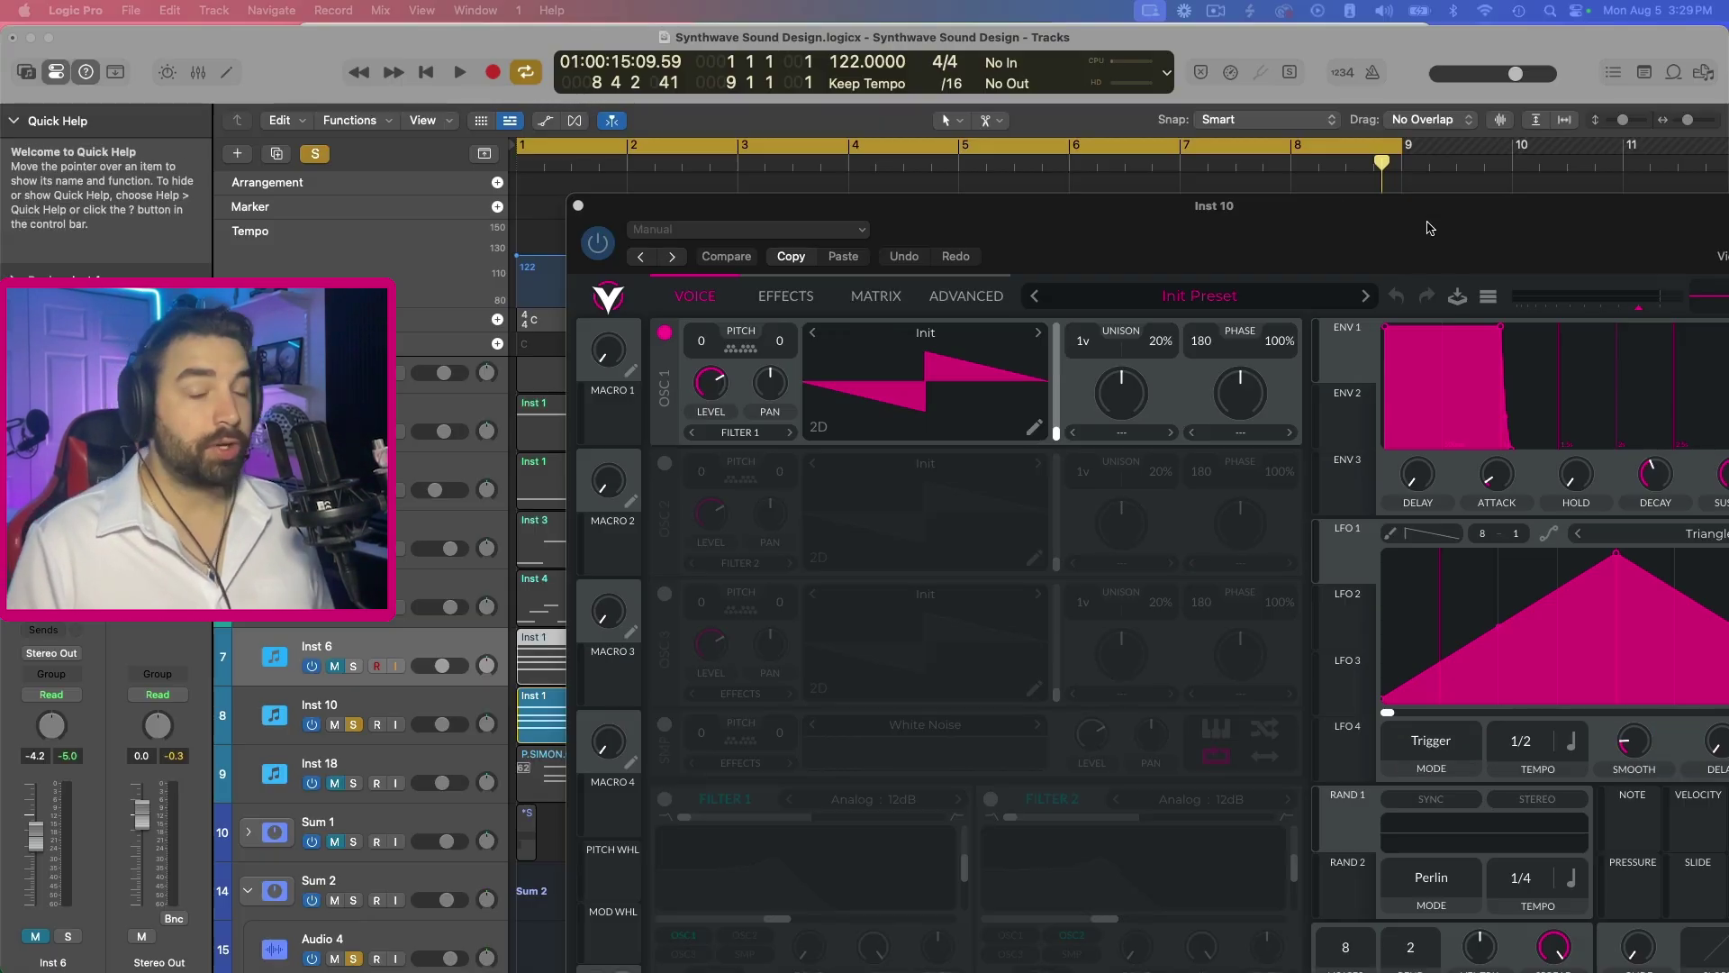
# Move the Inst 10 synth window up and over so its whole interface is in view.
pyautogui.moveTo(1420, 233); pyautogui.dragTo(1196, 108)
pyautogui.press('space')
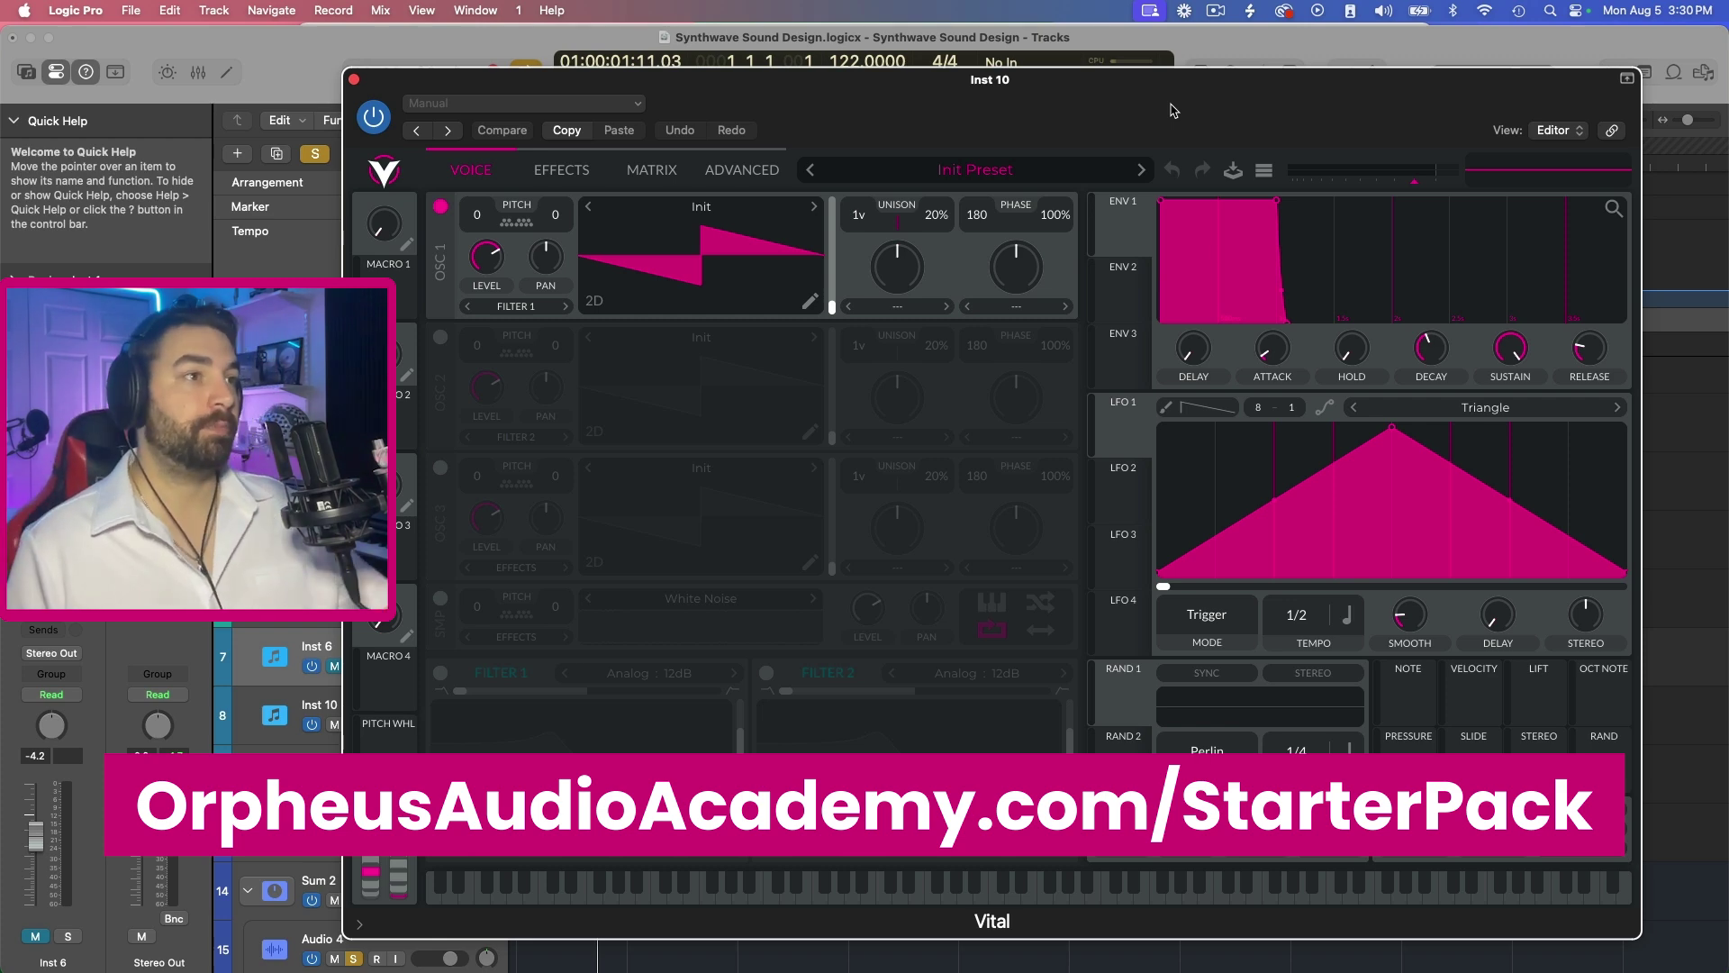
pyautogui.moveTo(1195, 103); pyautogui.dragTo(1247, 65)
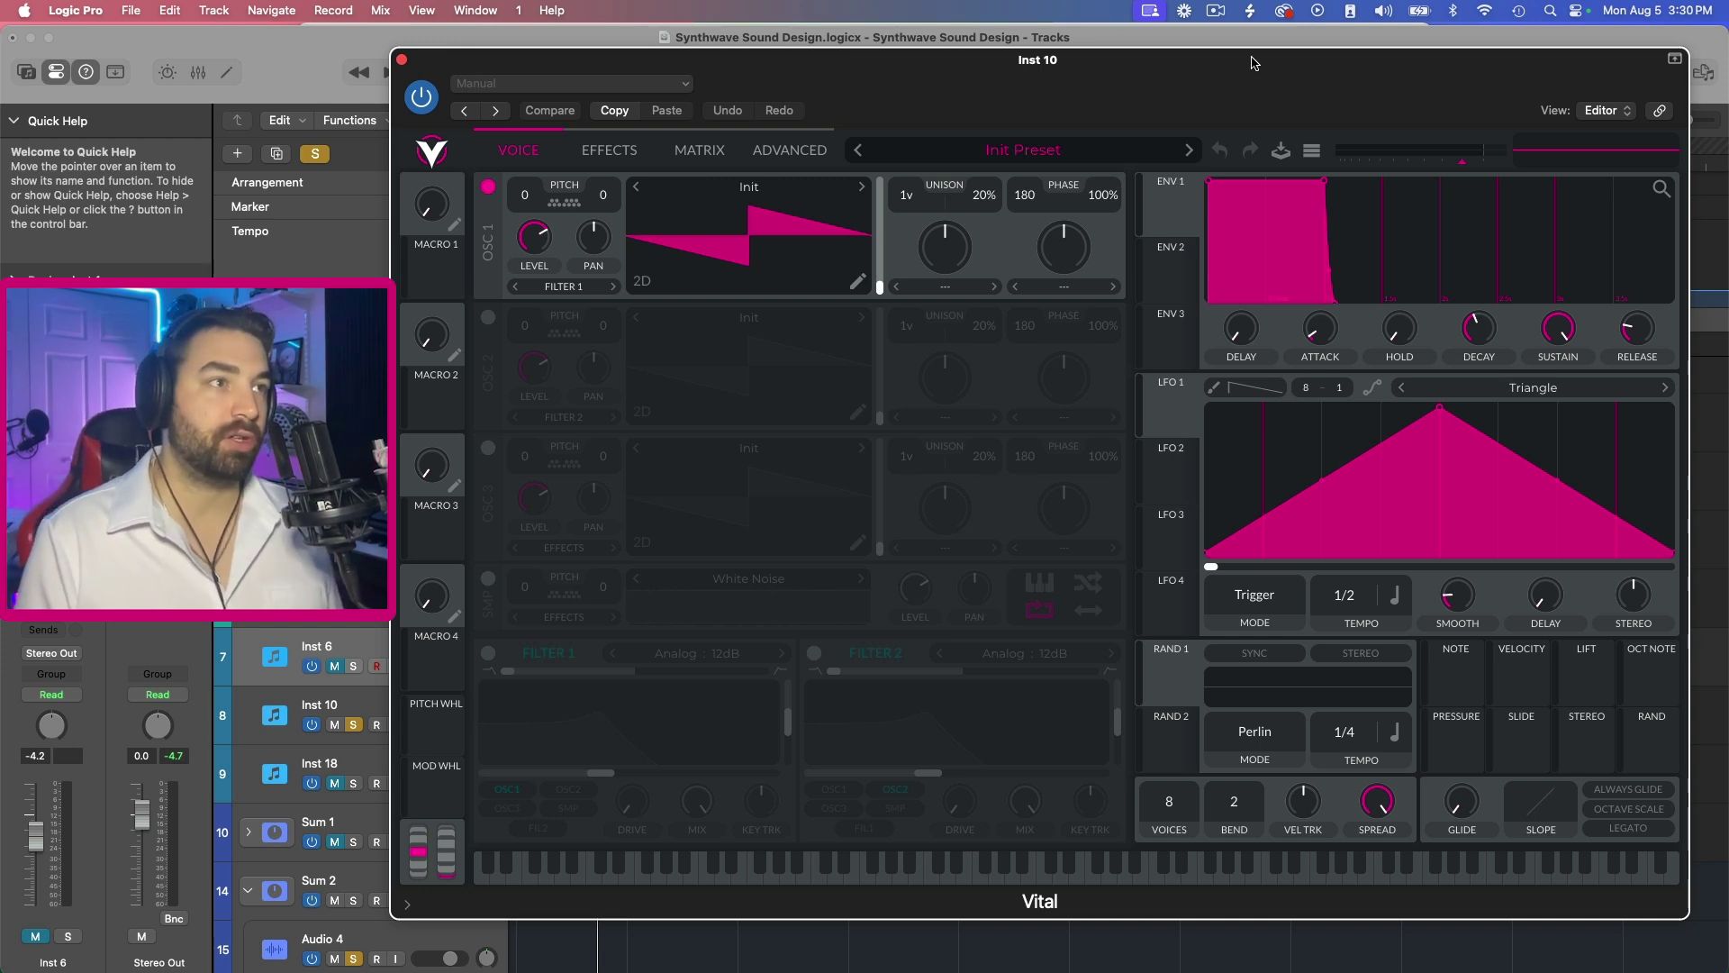
pyautogui.moveTo(1236, 79); pyautogui.dragTo(1337, 80)
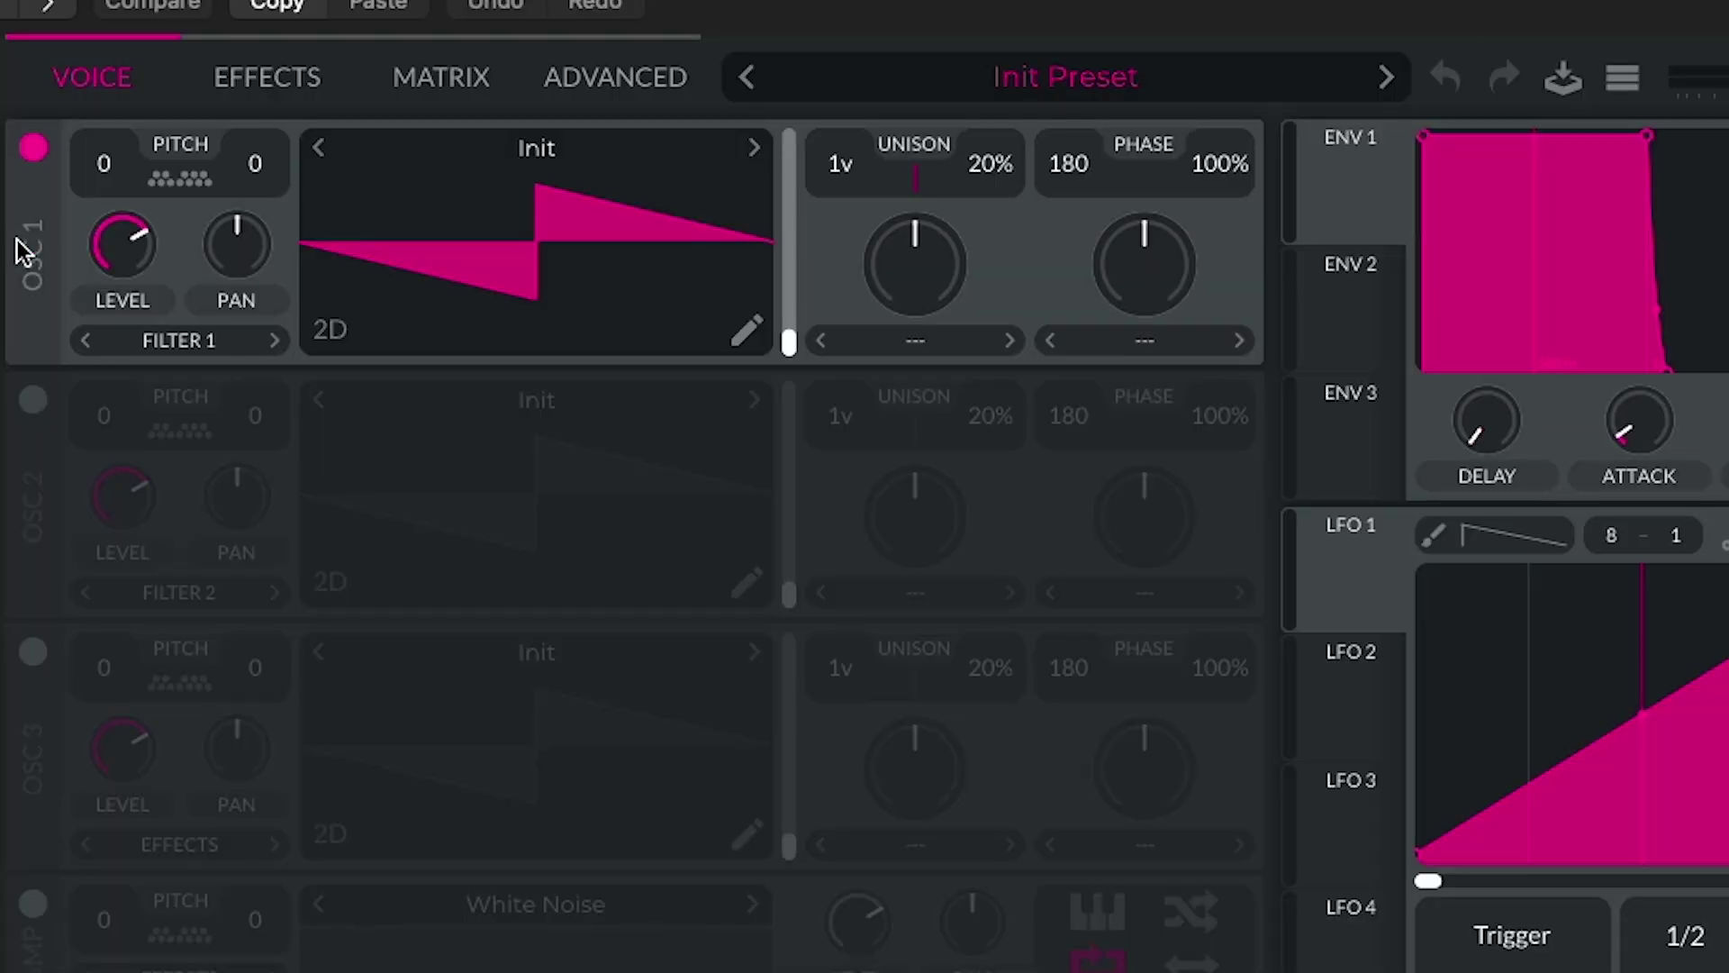
# Turn on oscillator 2 and load the Basic Shapes wavetable into both oscillators 1 and 2.
pyautogui.click(35, 399)
pyautogui.click(737, 407)
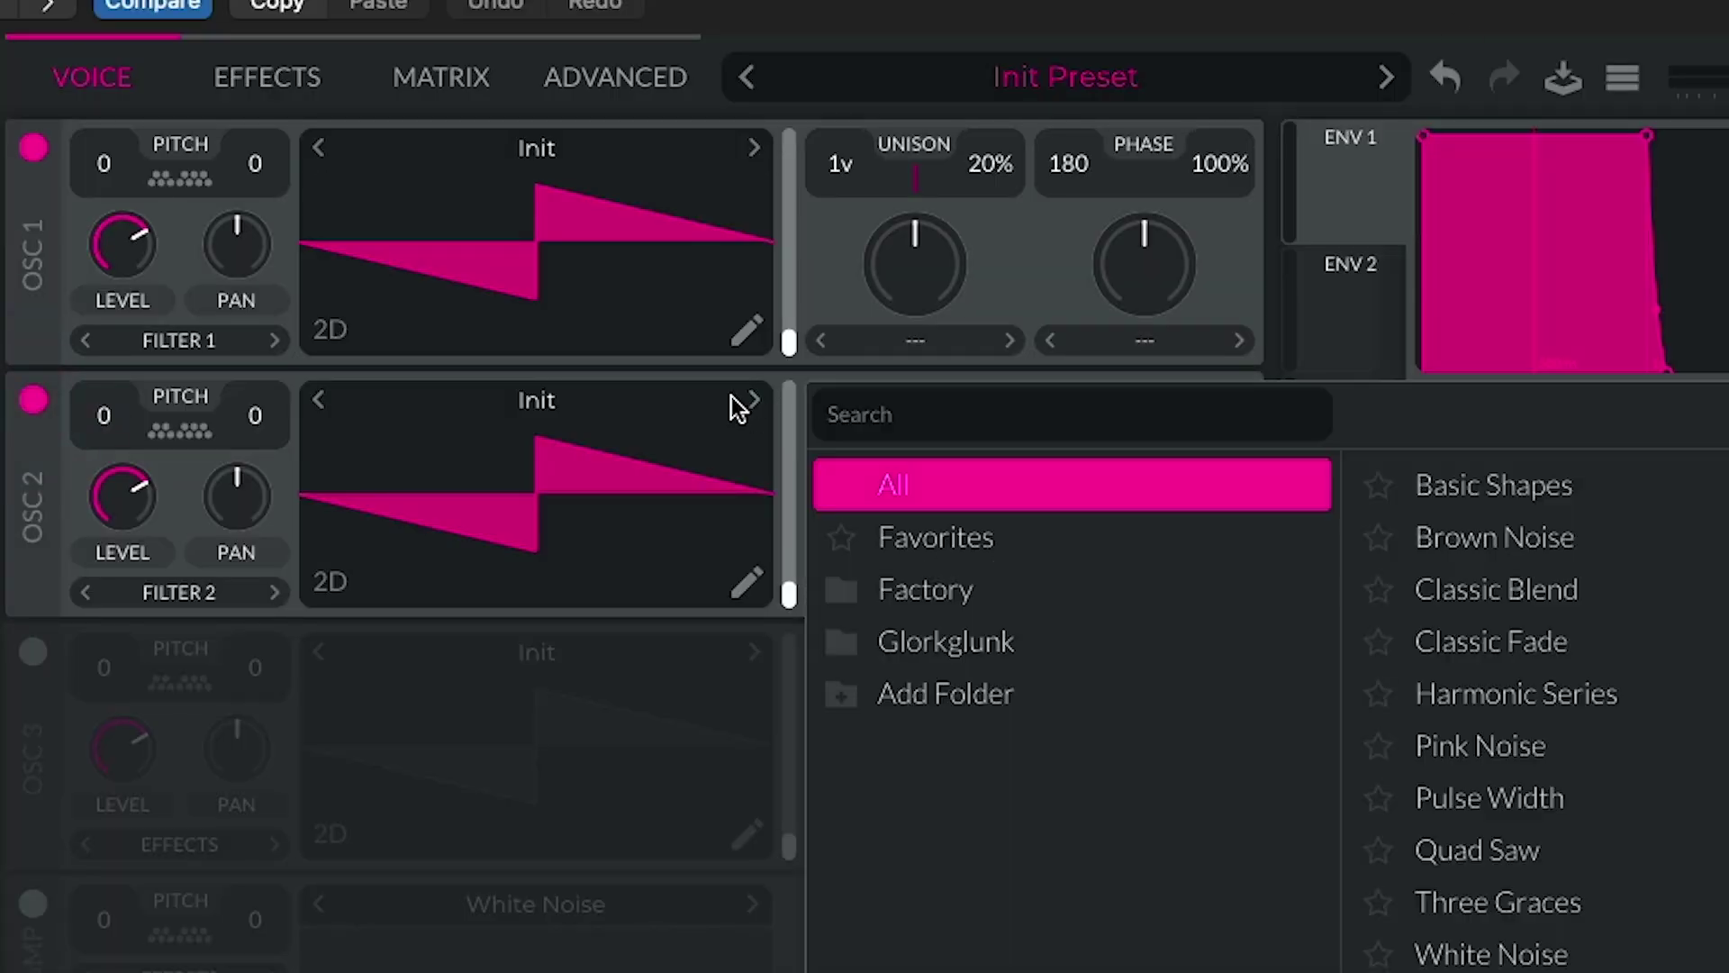
pyautogui.click(1451, 487)
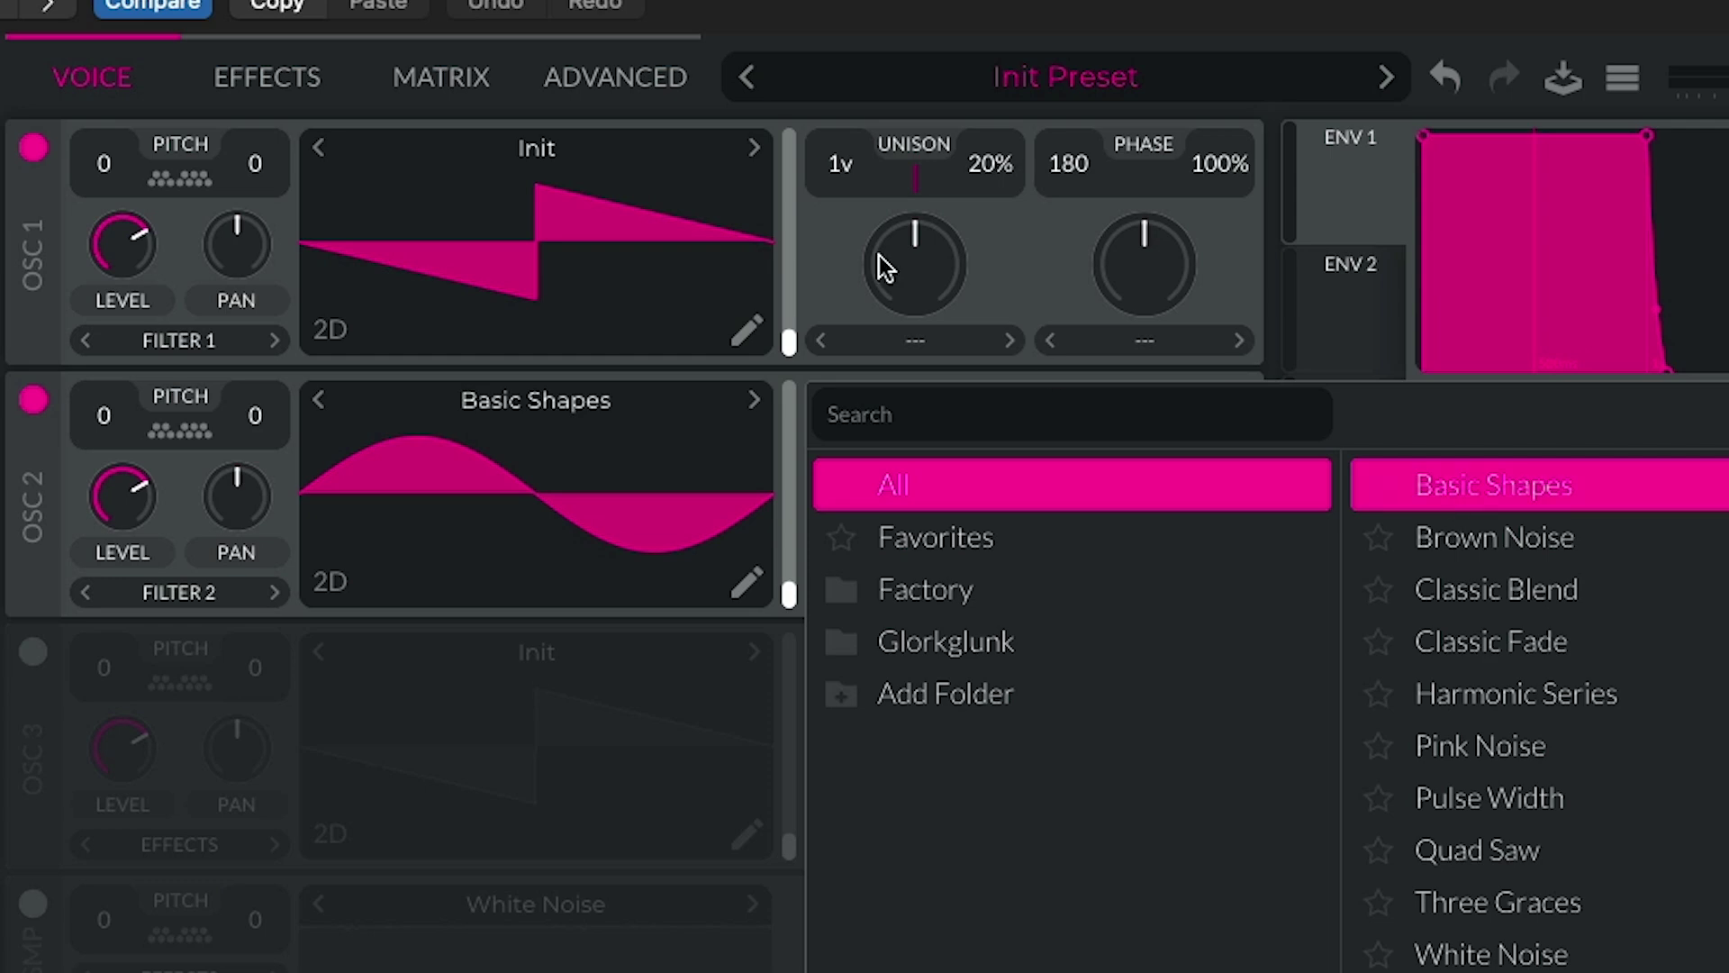
pyautogui.click(567, 164)
pyautogui.click(1463, 236)
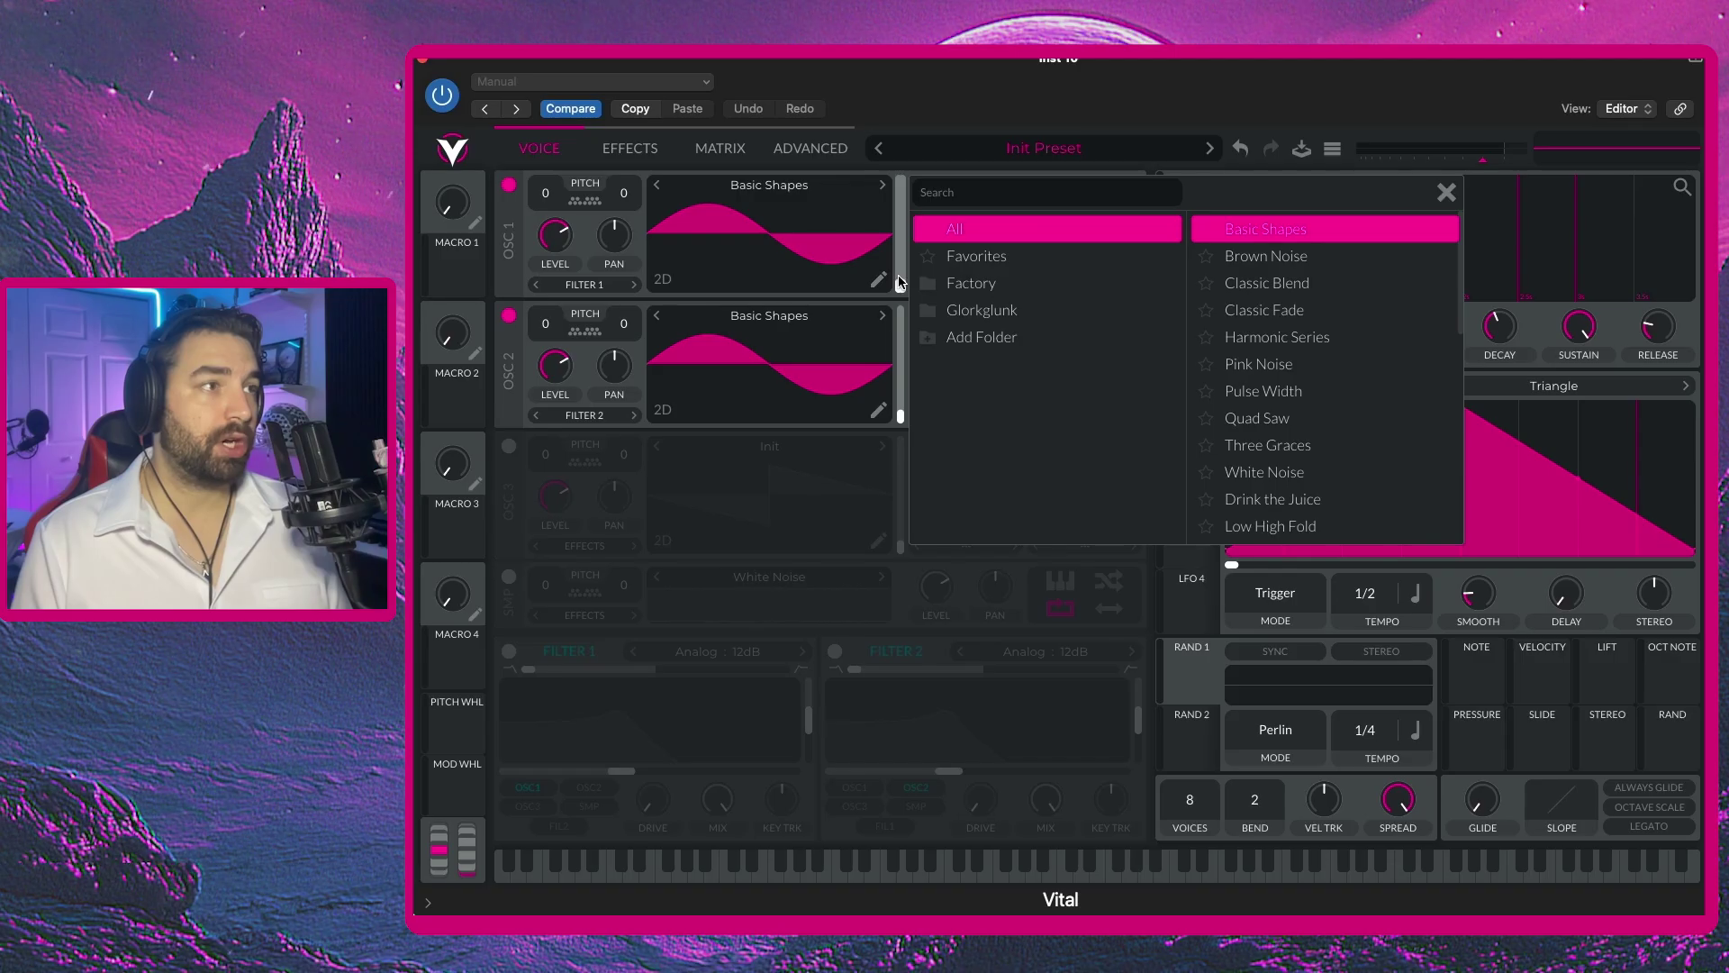
# Move both oscillators' wavetable frames to the saw shape and set oscillator 2's fine tune to -13.
pyautogui.moveTo(789, 331); pyautogui.dragTo(796, 246)
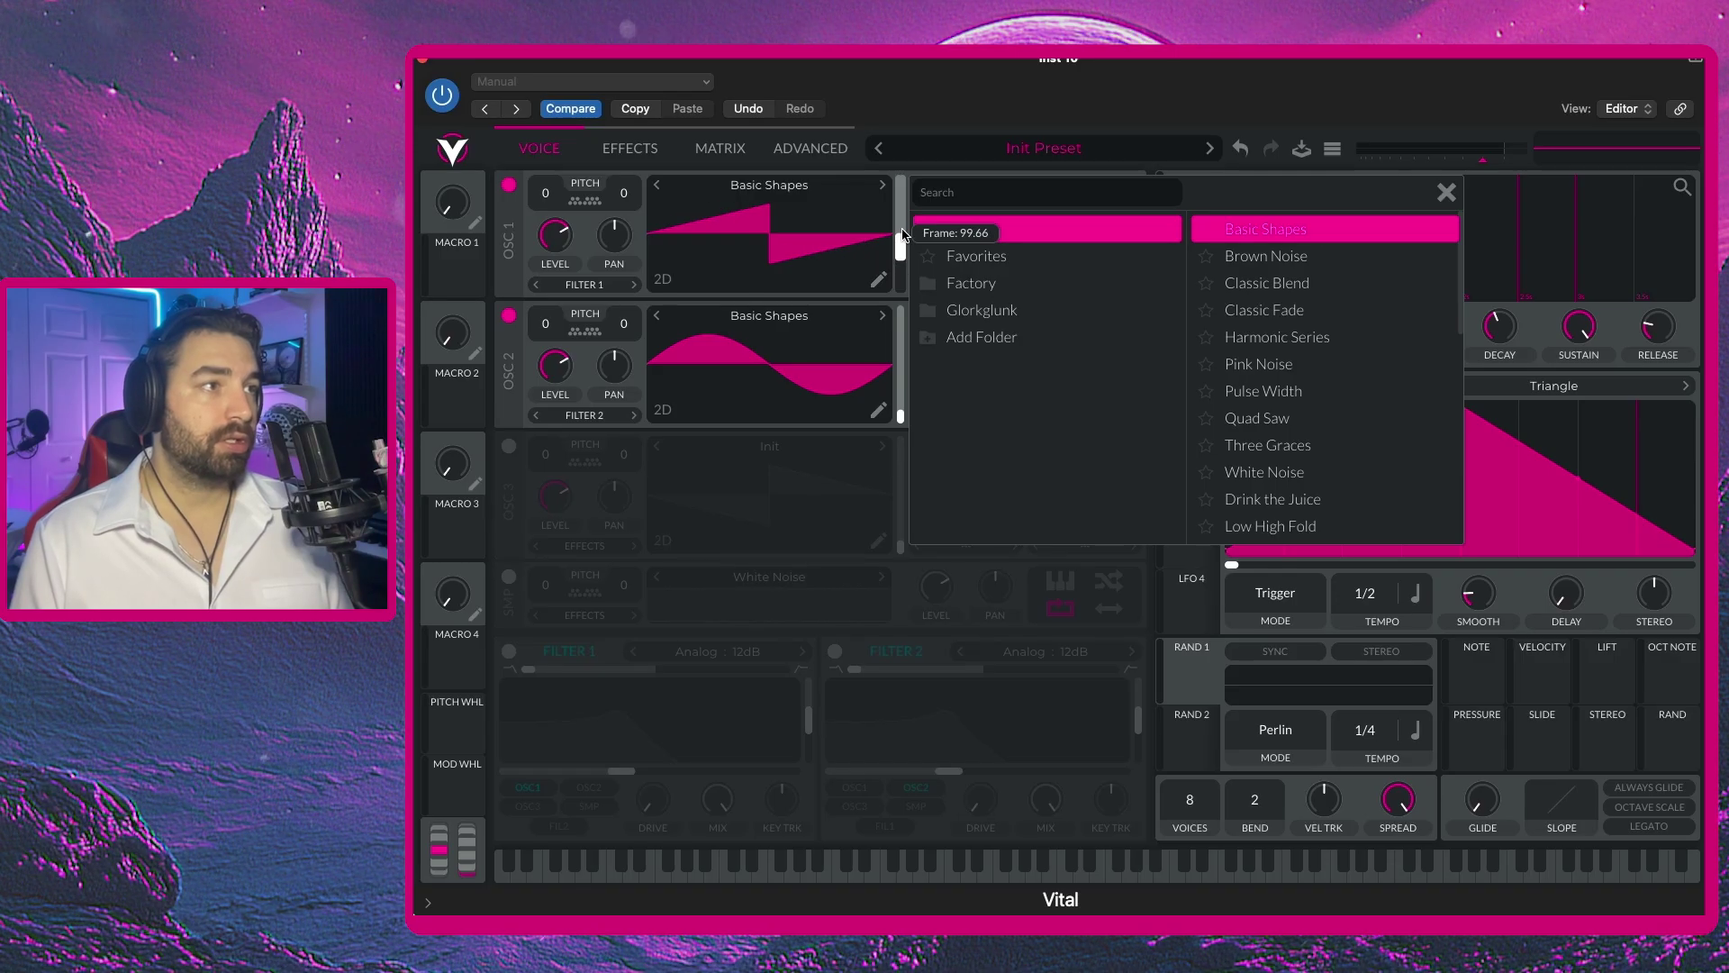
pyautogui.moveTo(900, 410); pyautogui.dragTo(897, 368)
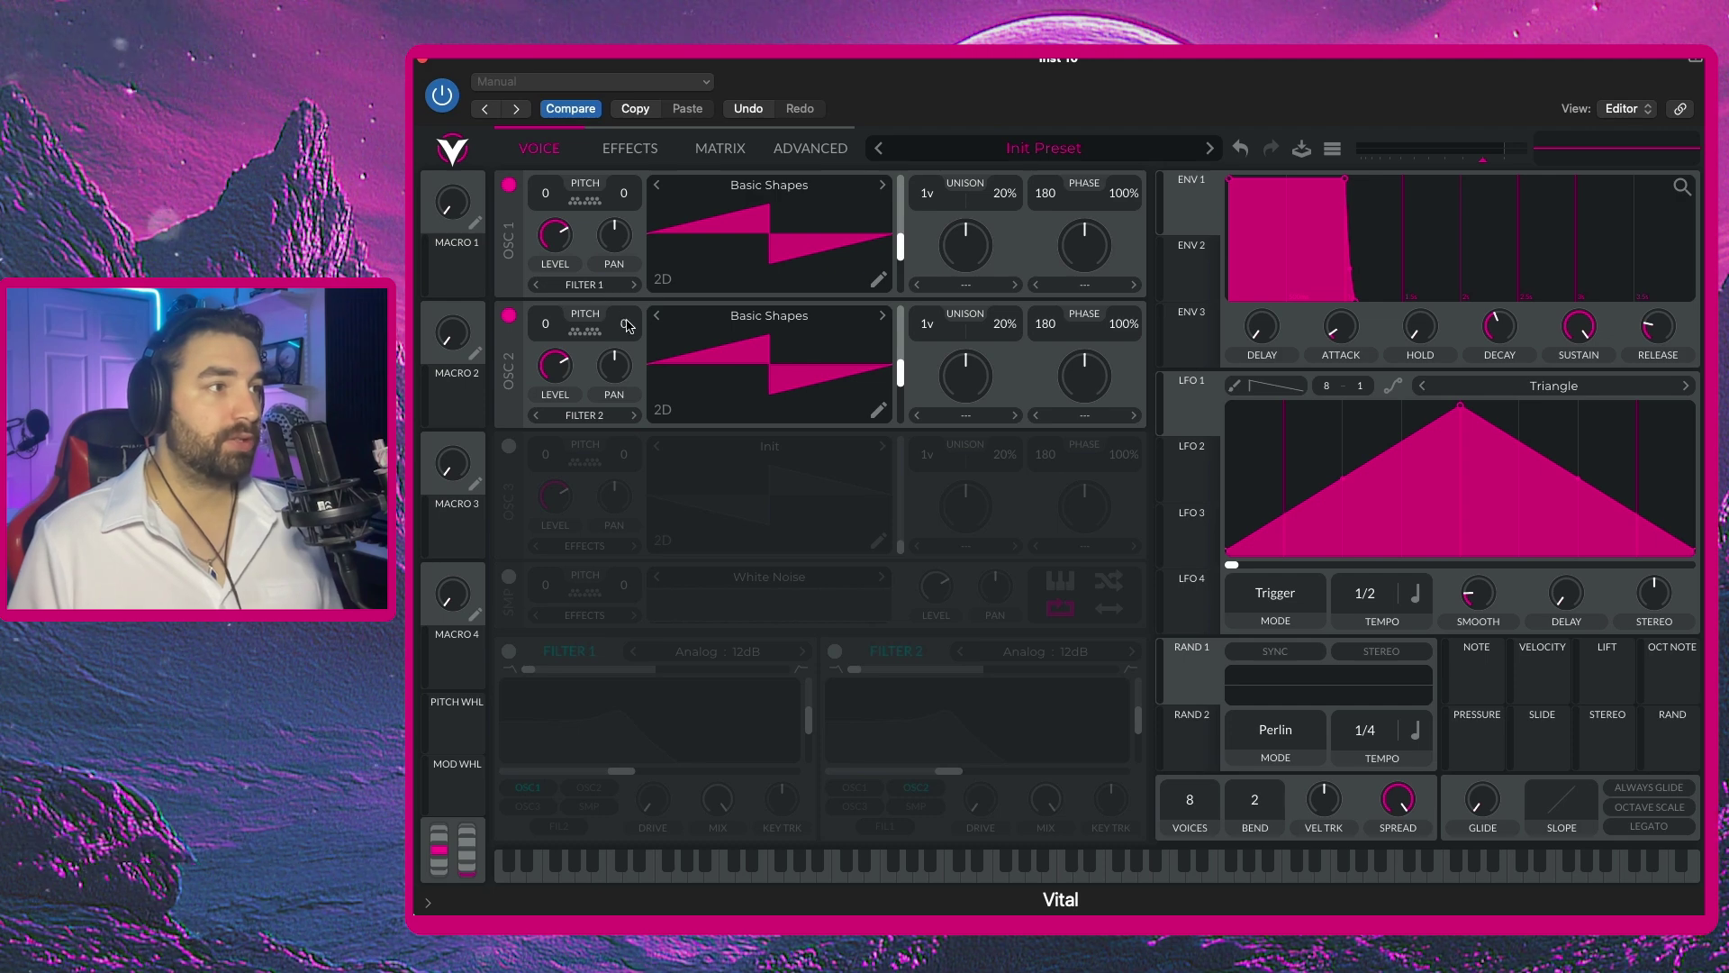
pyautogui.scroll(-3, 630, 335)
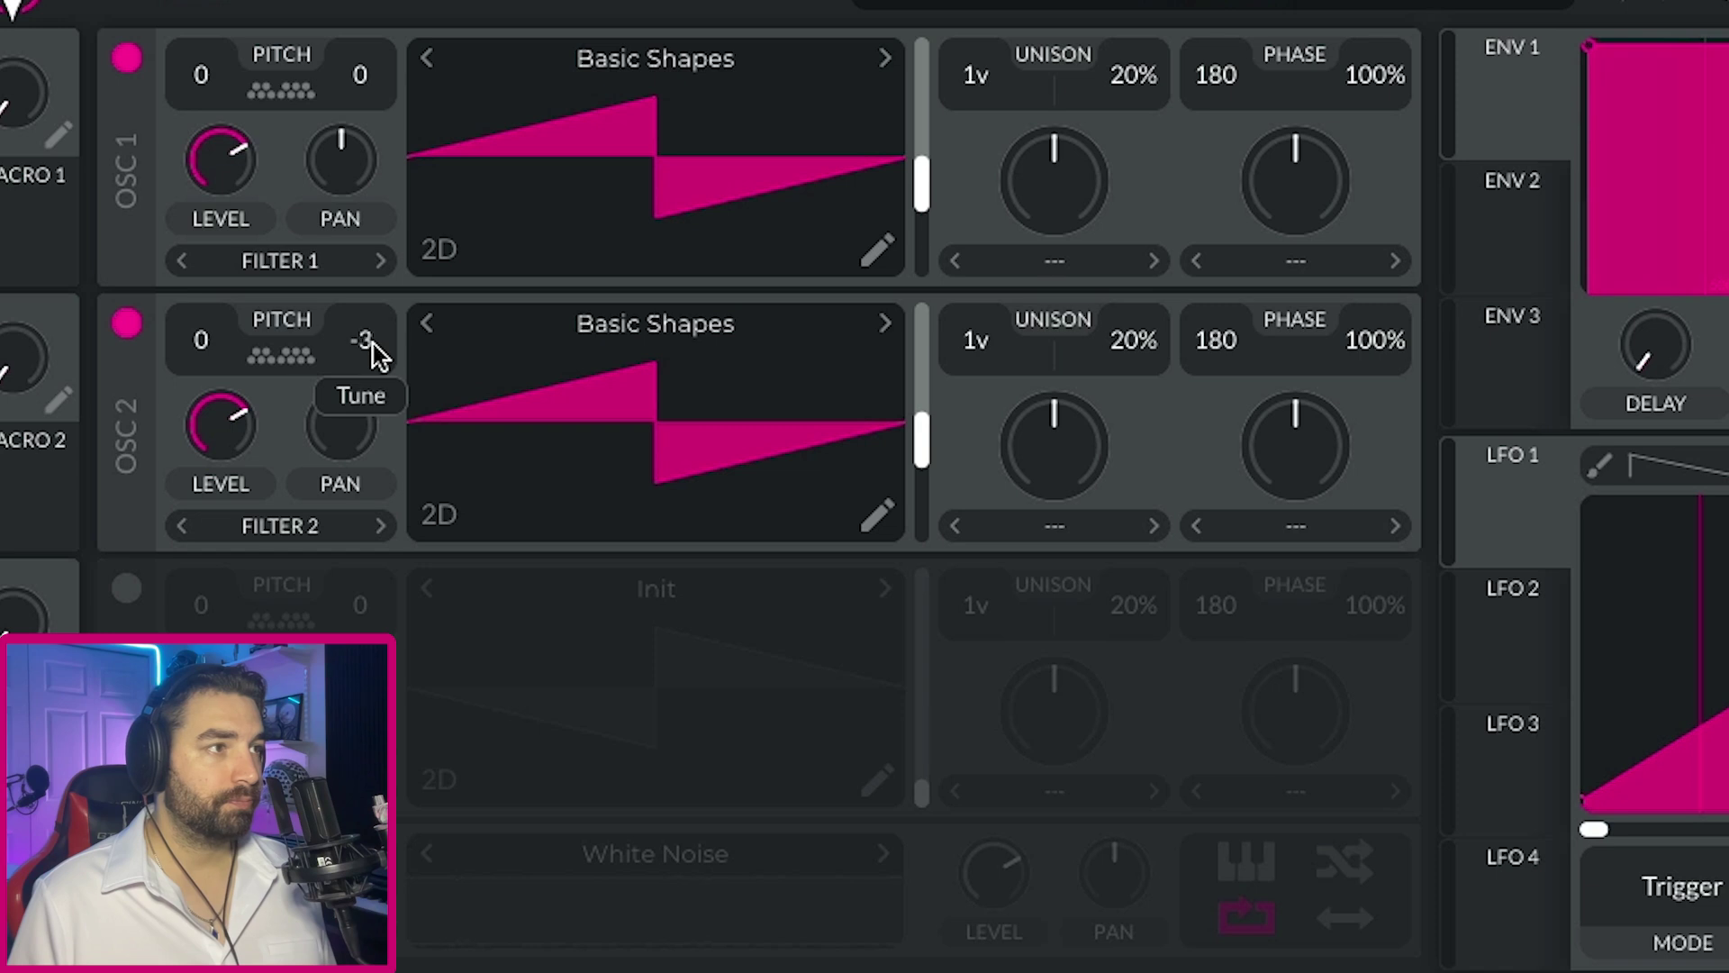
pyautogui.moveTo(366, 373)
pyautogui.mouseDown()
pyautogui.moveTo(362, 414)
pyautogui.moveTo(376, 349)
pyautogui.mouseUp()
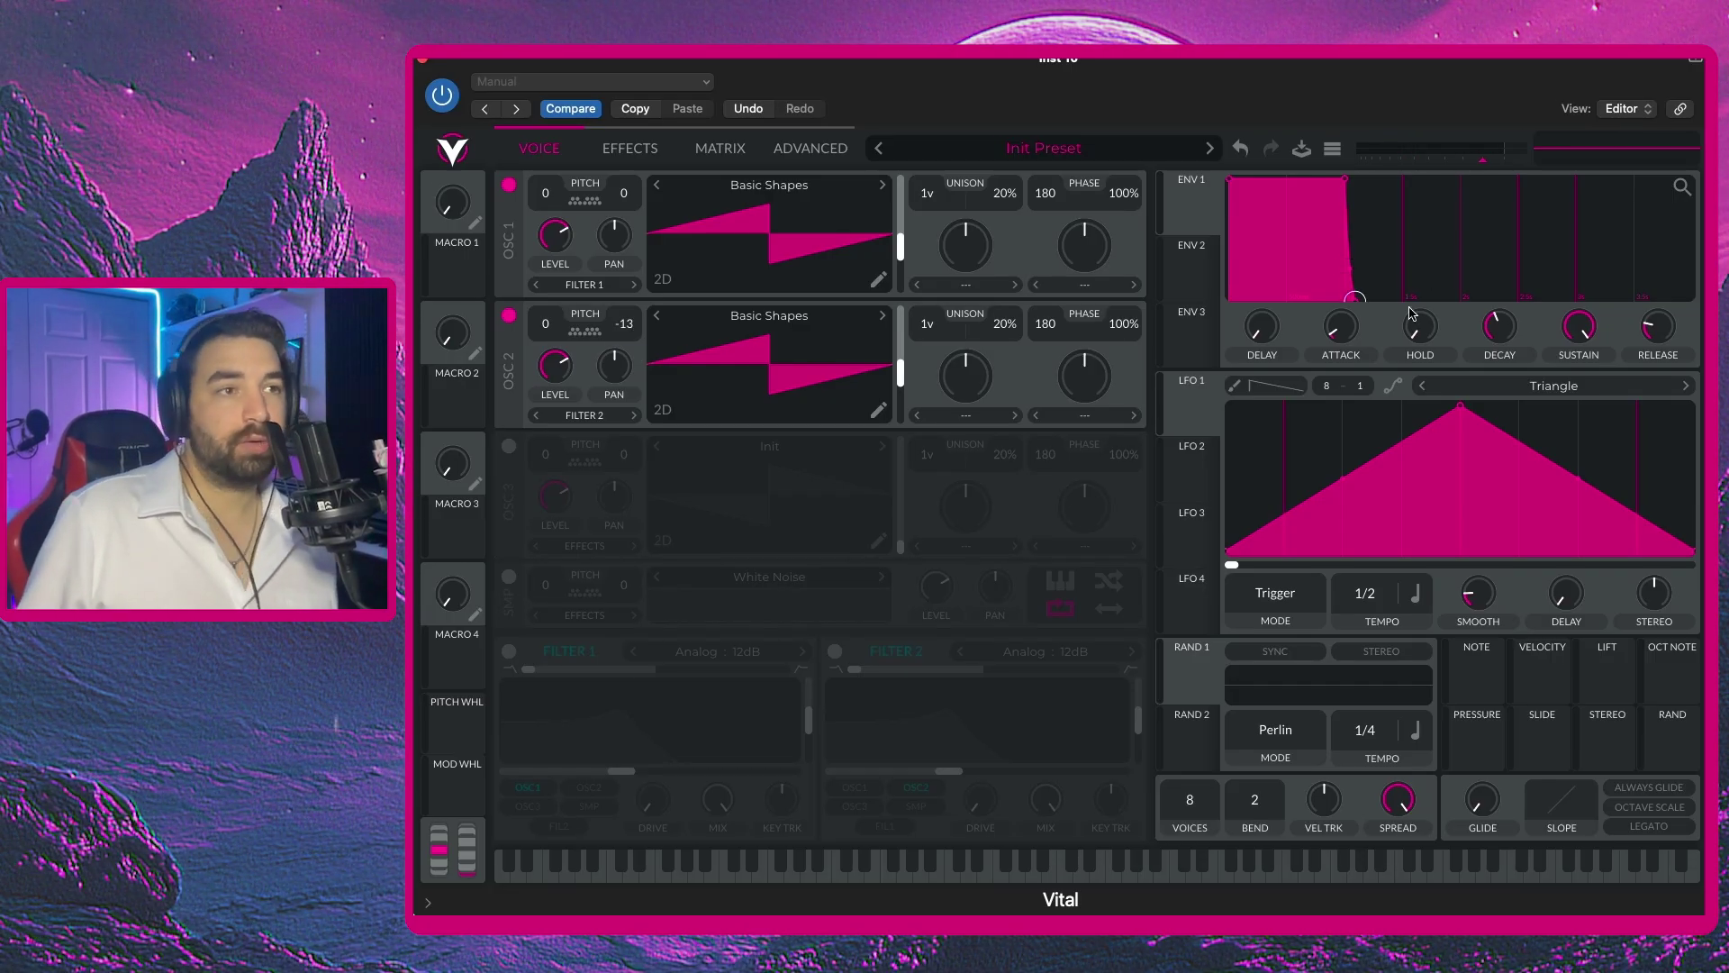
# Raise envelope 1's attack slightly, shorten its decay to about 0.349 secs and trim its release a little.
pyautogui.scroll(3, 1344, 316)
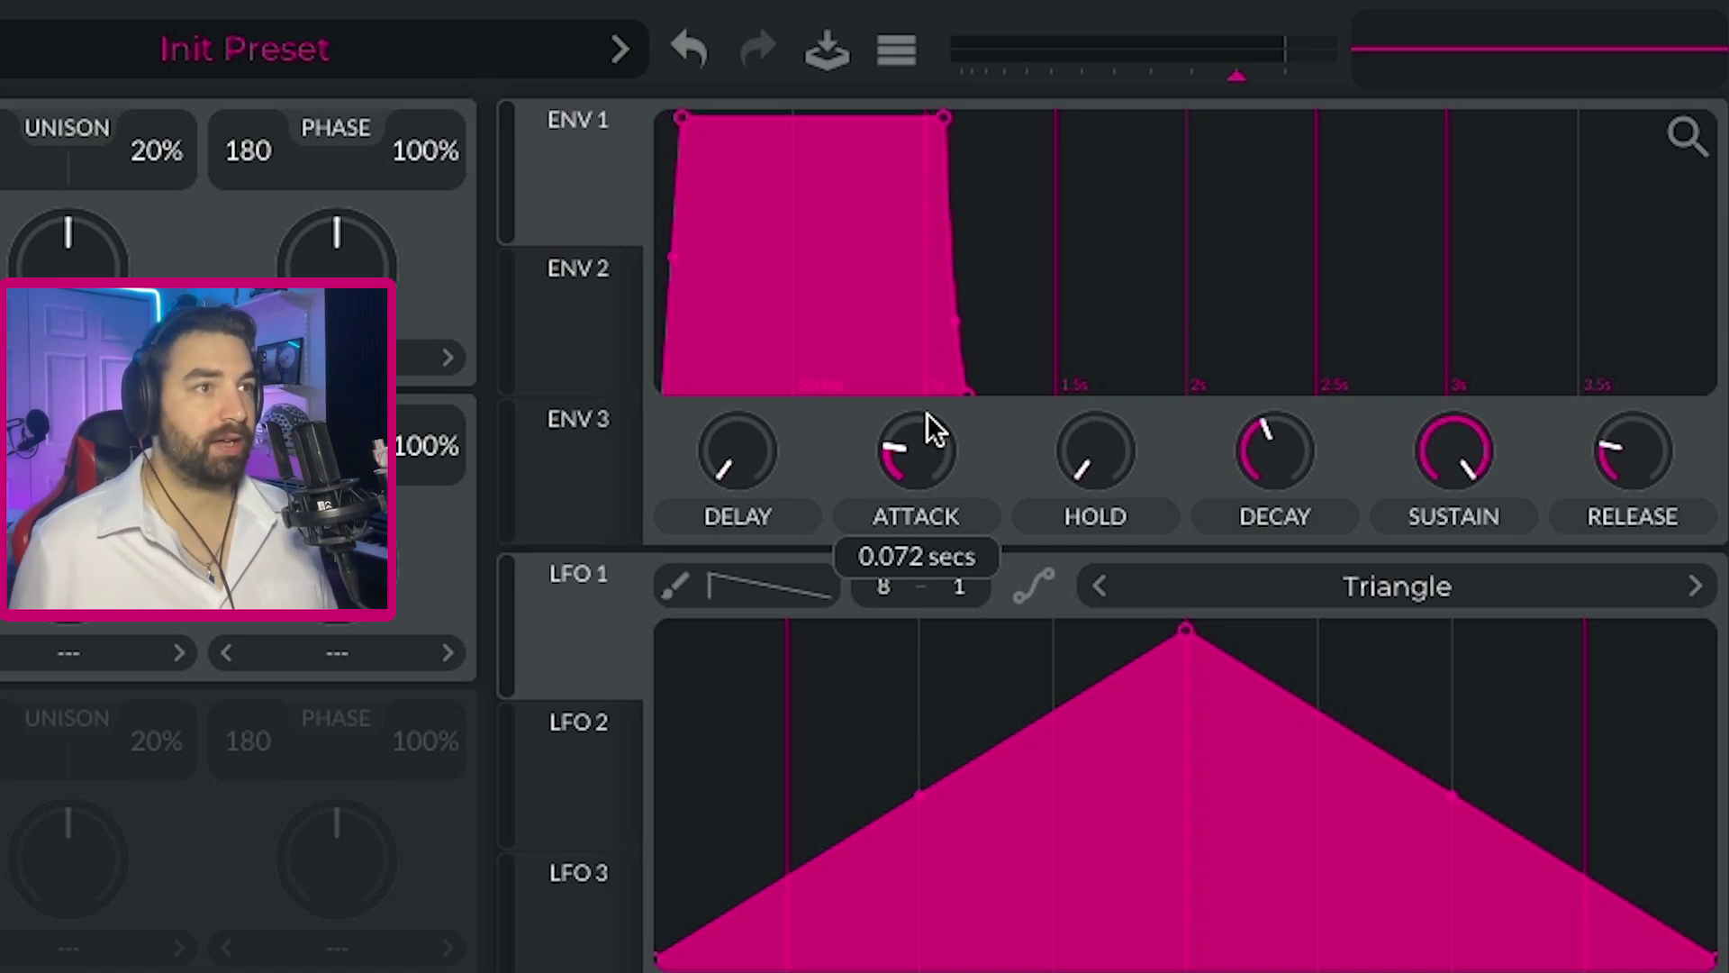
pyautogui.scroll(3, 922, 451)
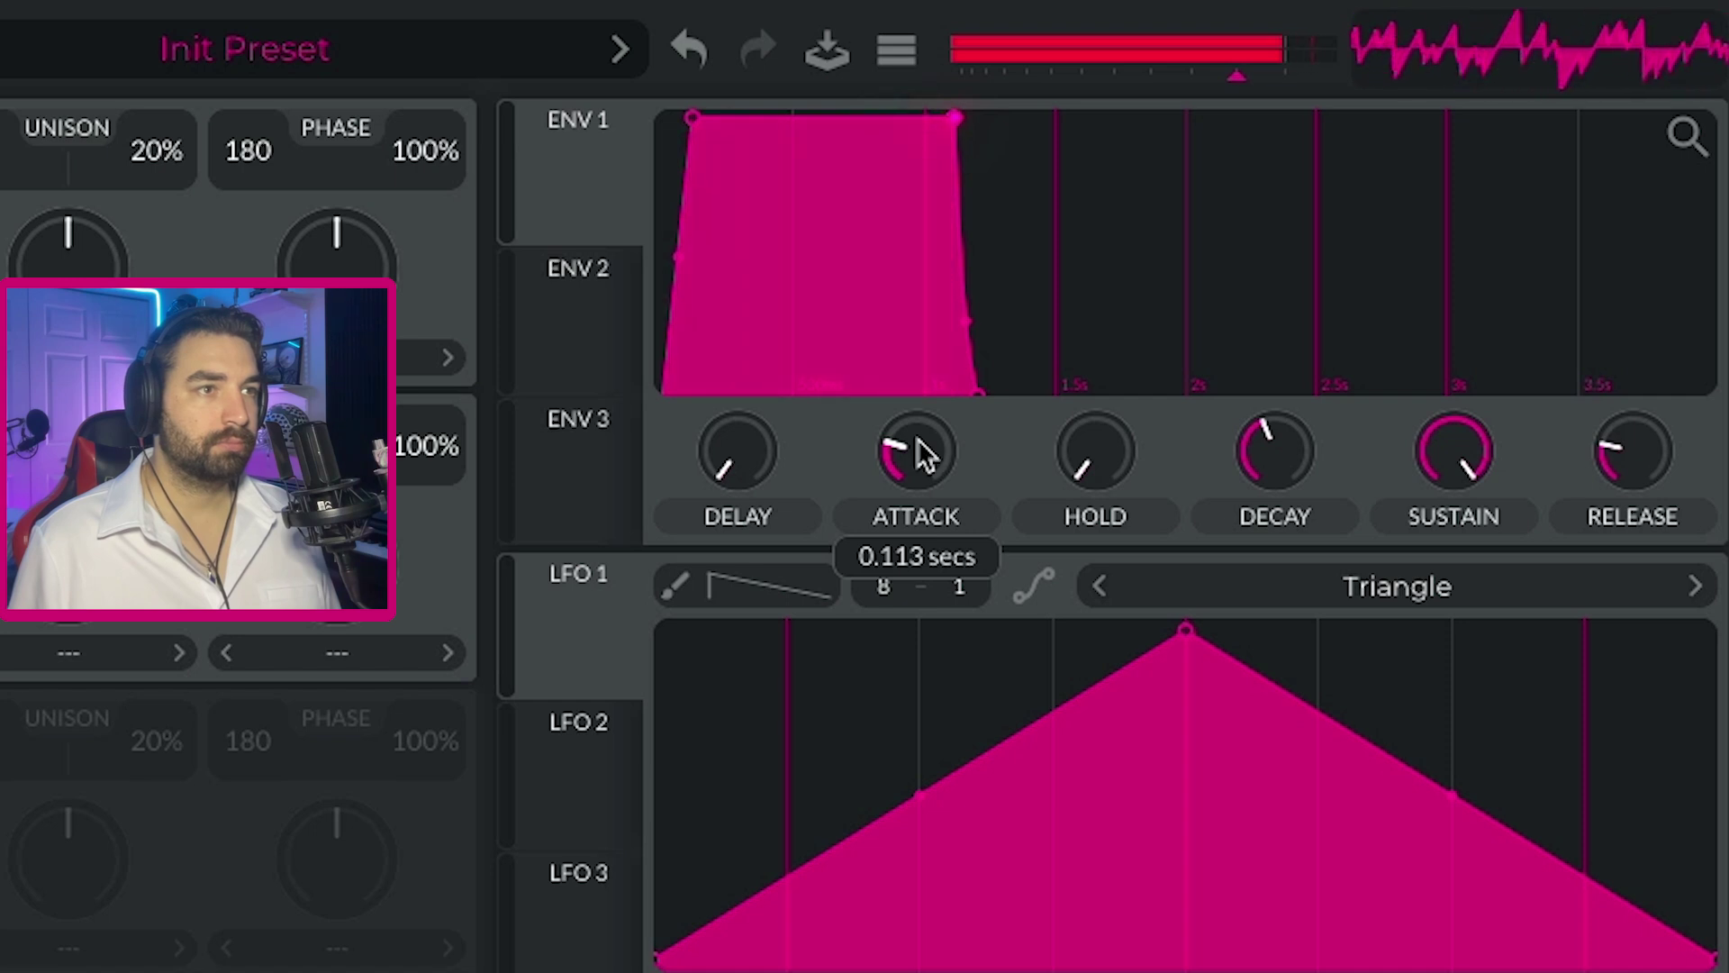
pyautogui.scroll(-4, 925, 455)
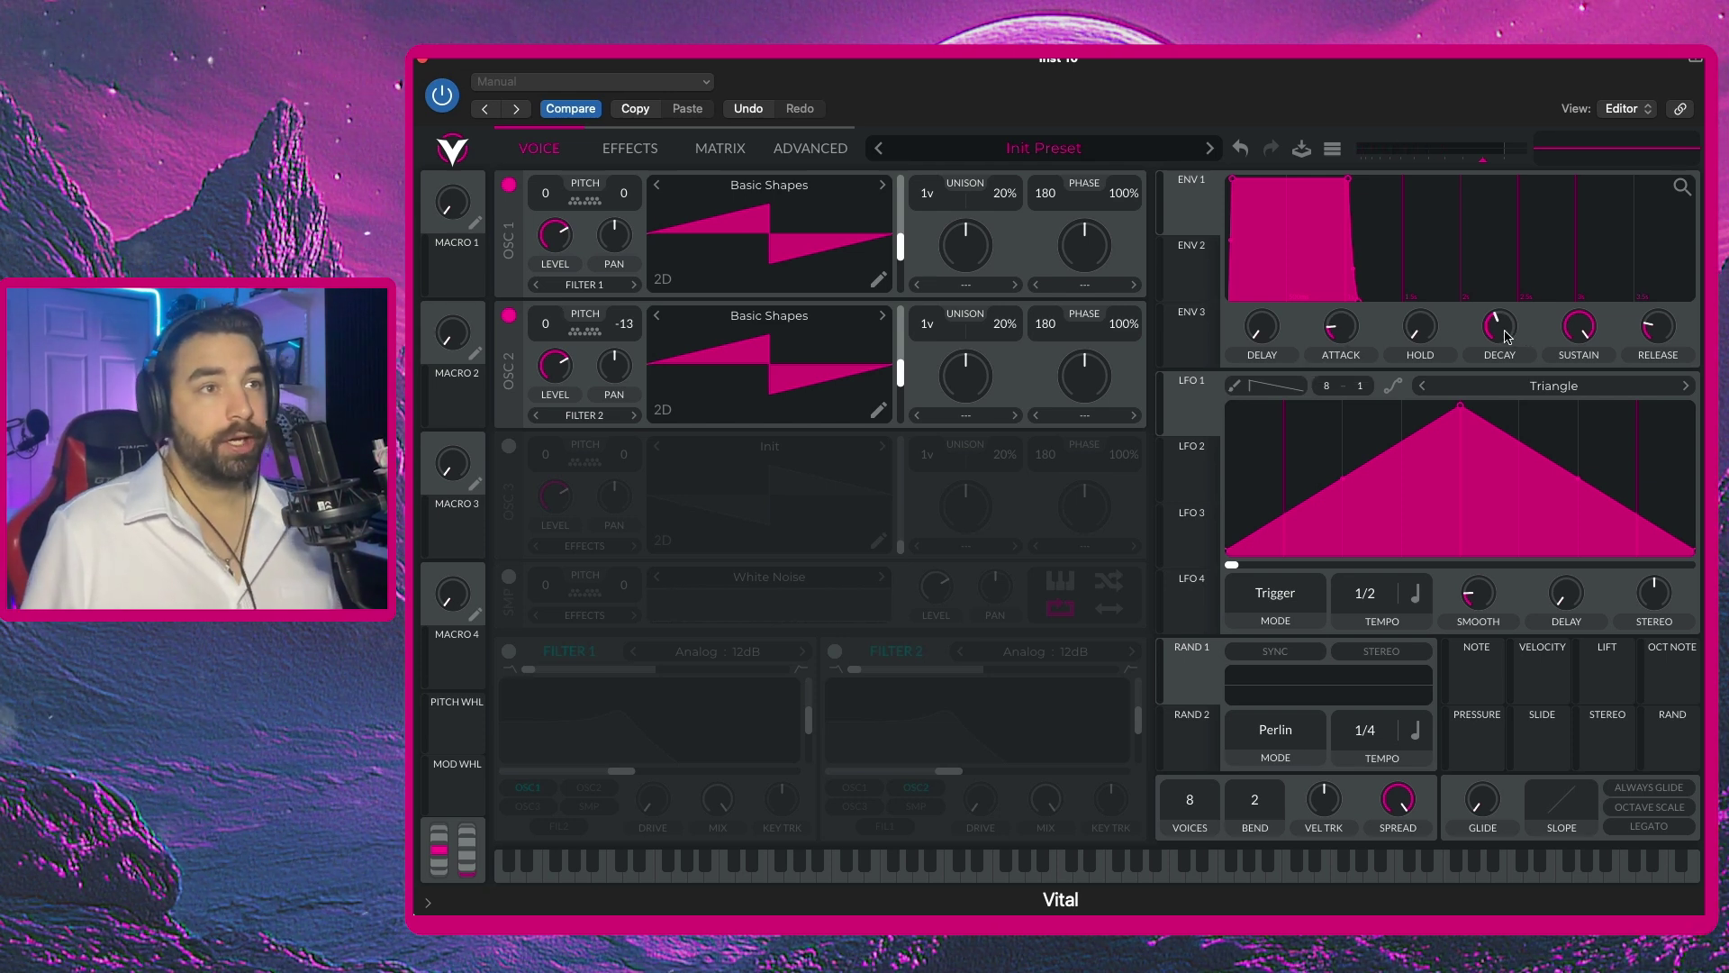
pyautogui.scroll(-3, 1503, 335)
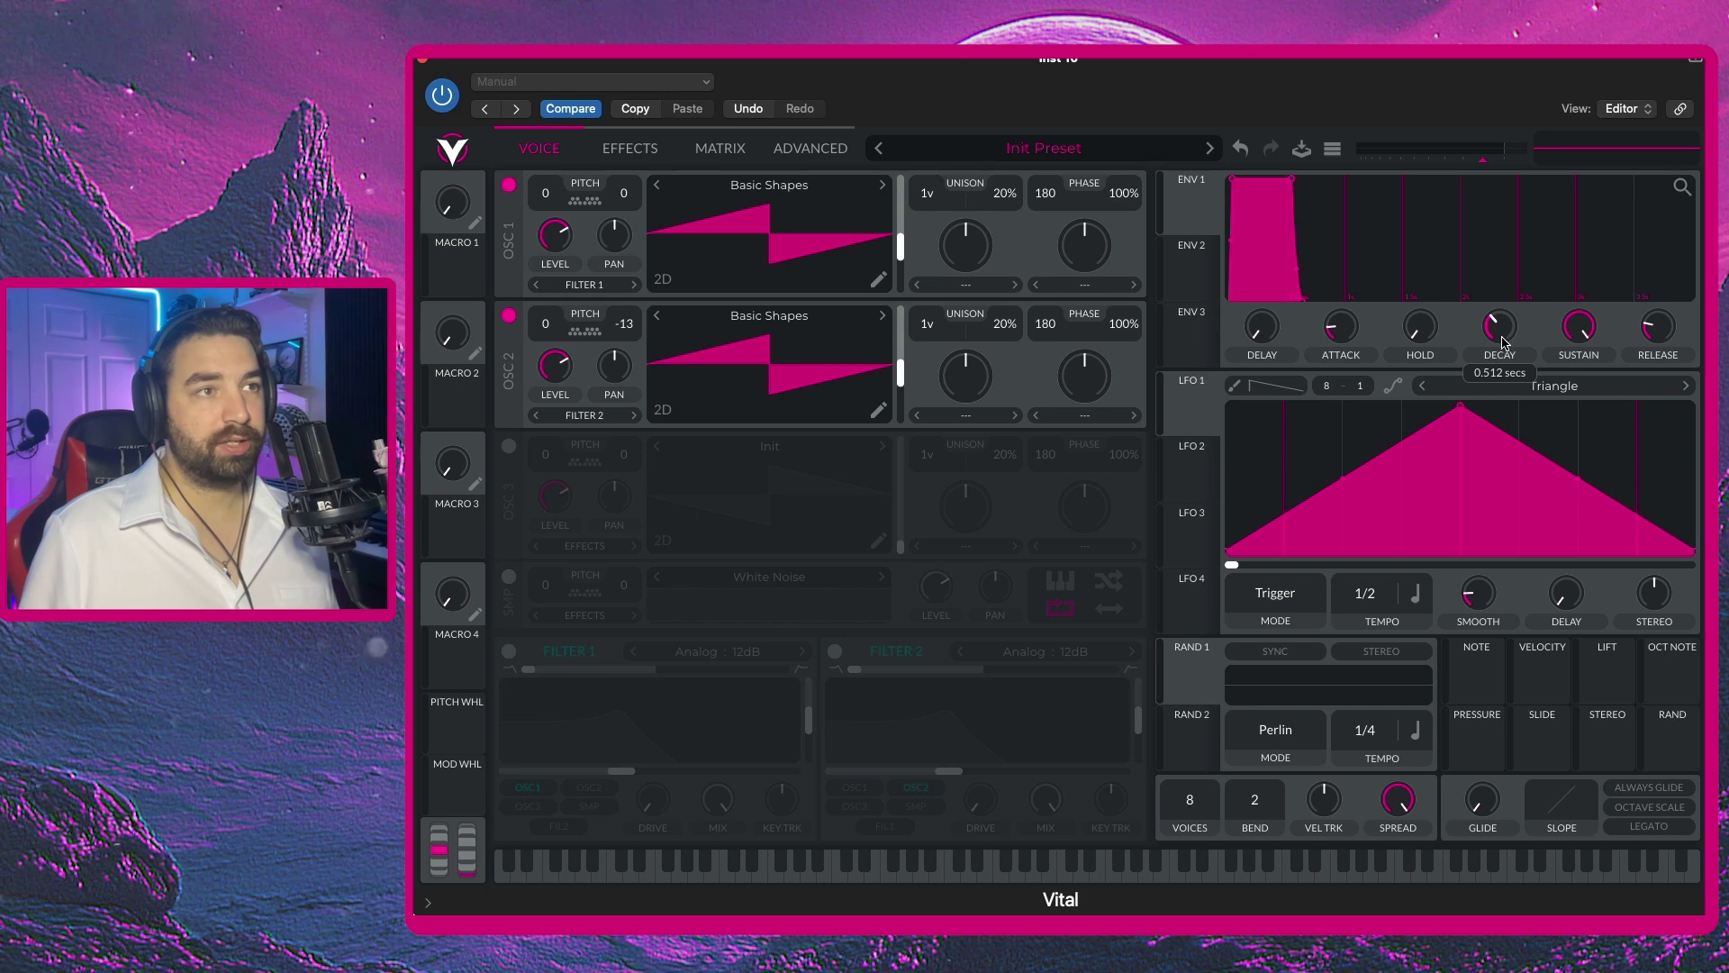
pyautogui.scroll(2, 1655, 335)
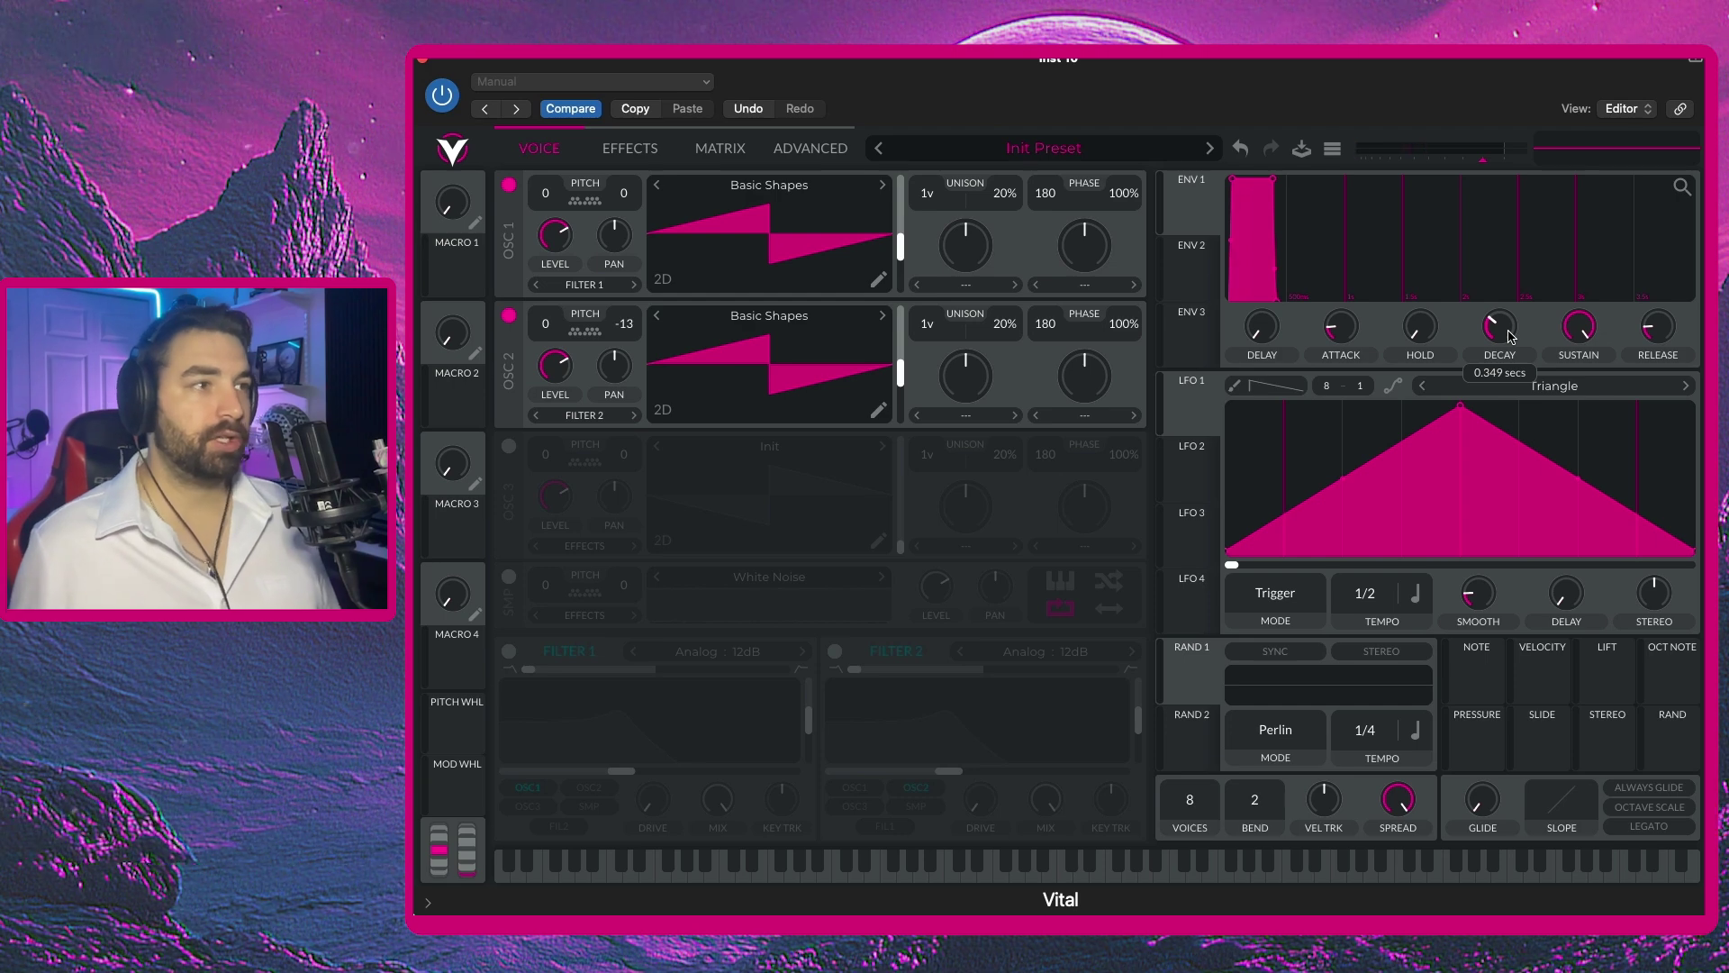
# Enable Filter 1 and route oscillator 2 into it instead of Filter 2.
pyautogui.click(510, 652)
pyautogui.click(585, 415)
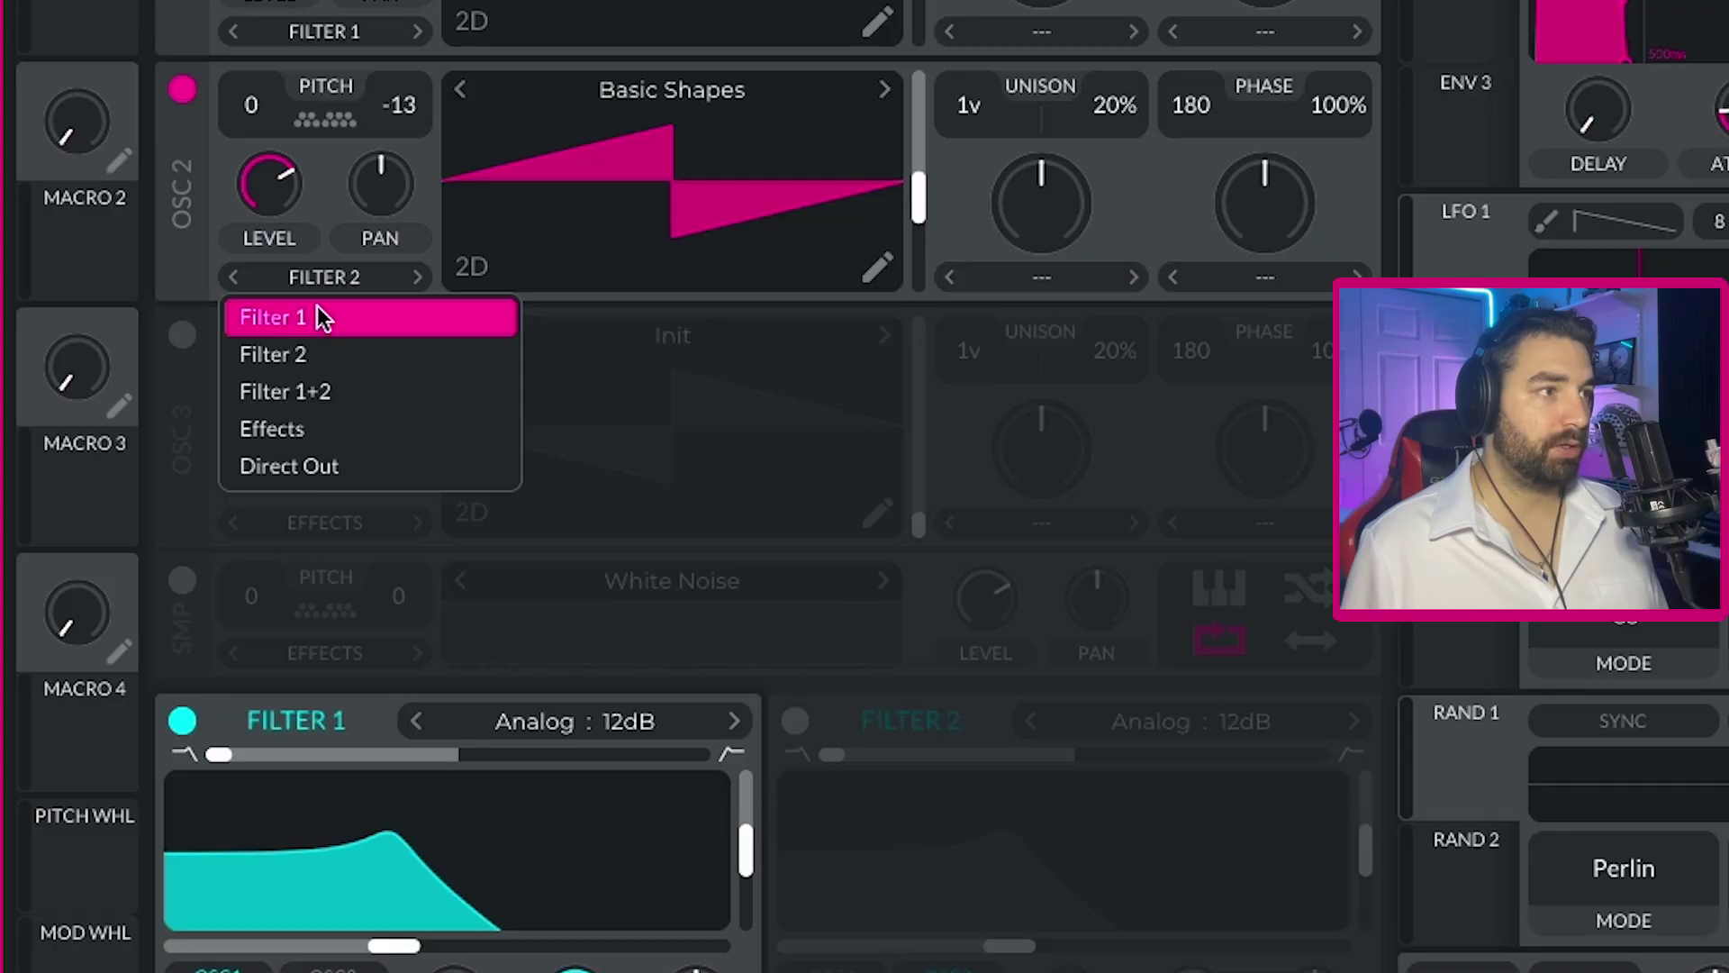
pyautogui.click(581, 429)
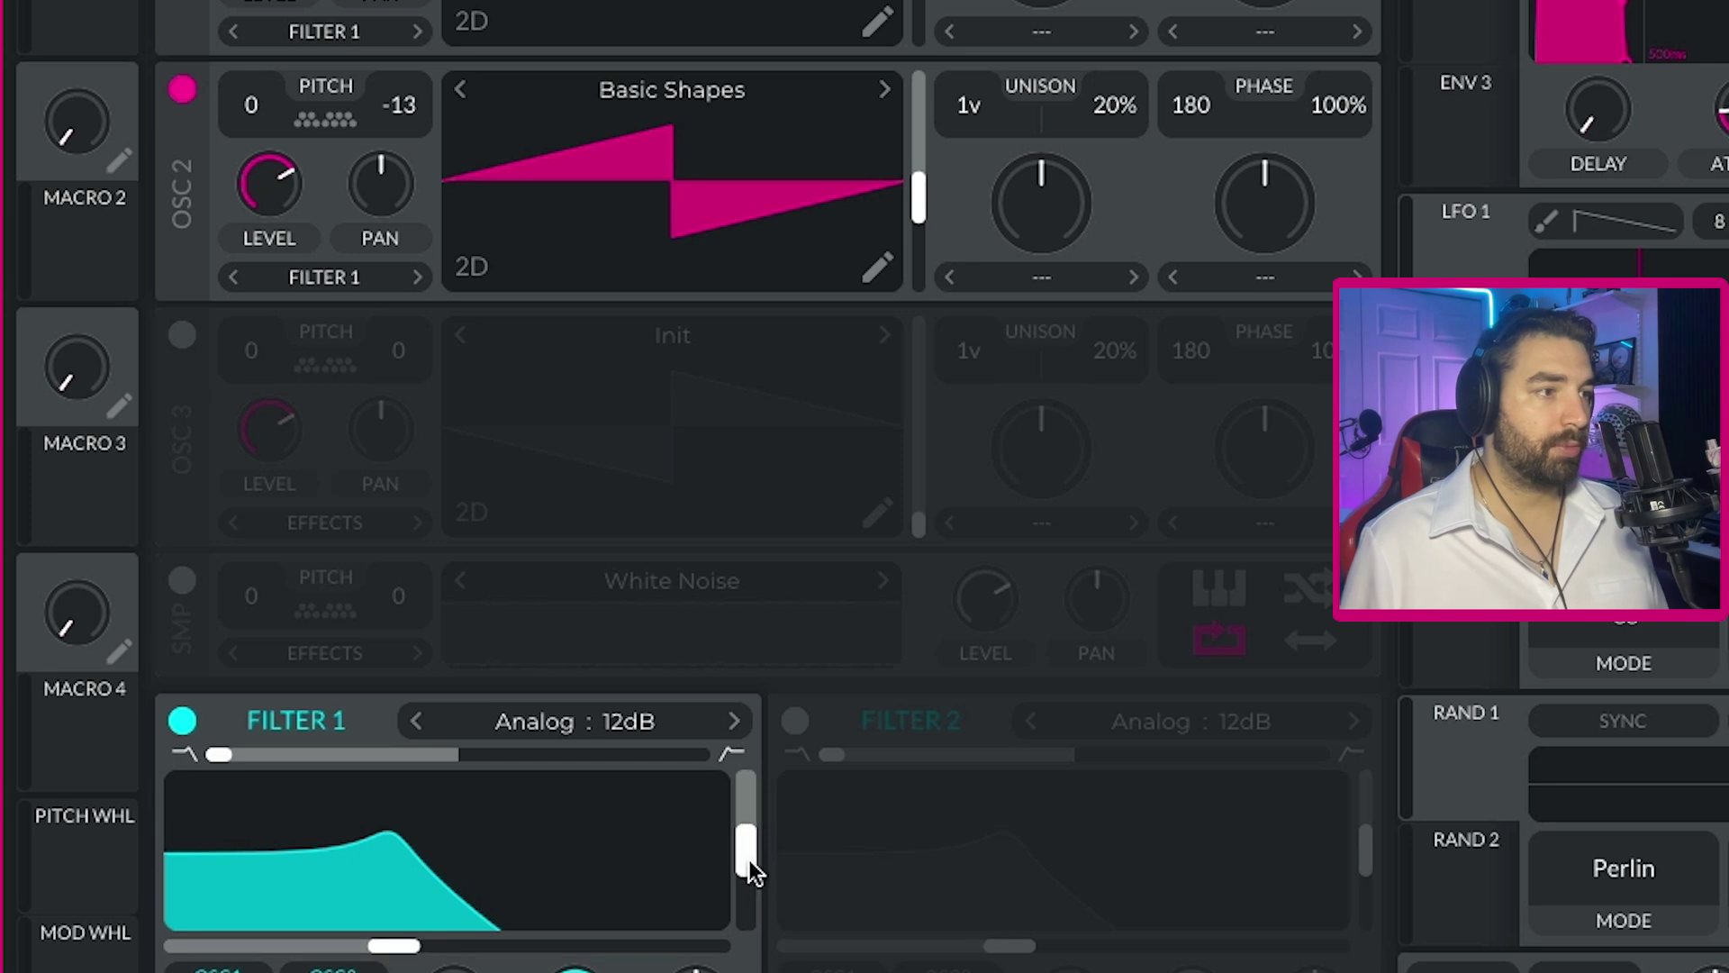
# Set Filter 1 to Analog 24dB with resonance about 27.89% and cutoff about 51.58 semitones.
pyautogui.moveTo(744, 866); pyautogui.dragTo(756, 915)
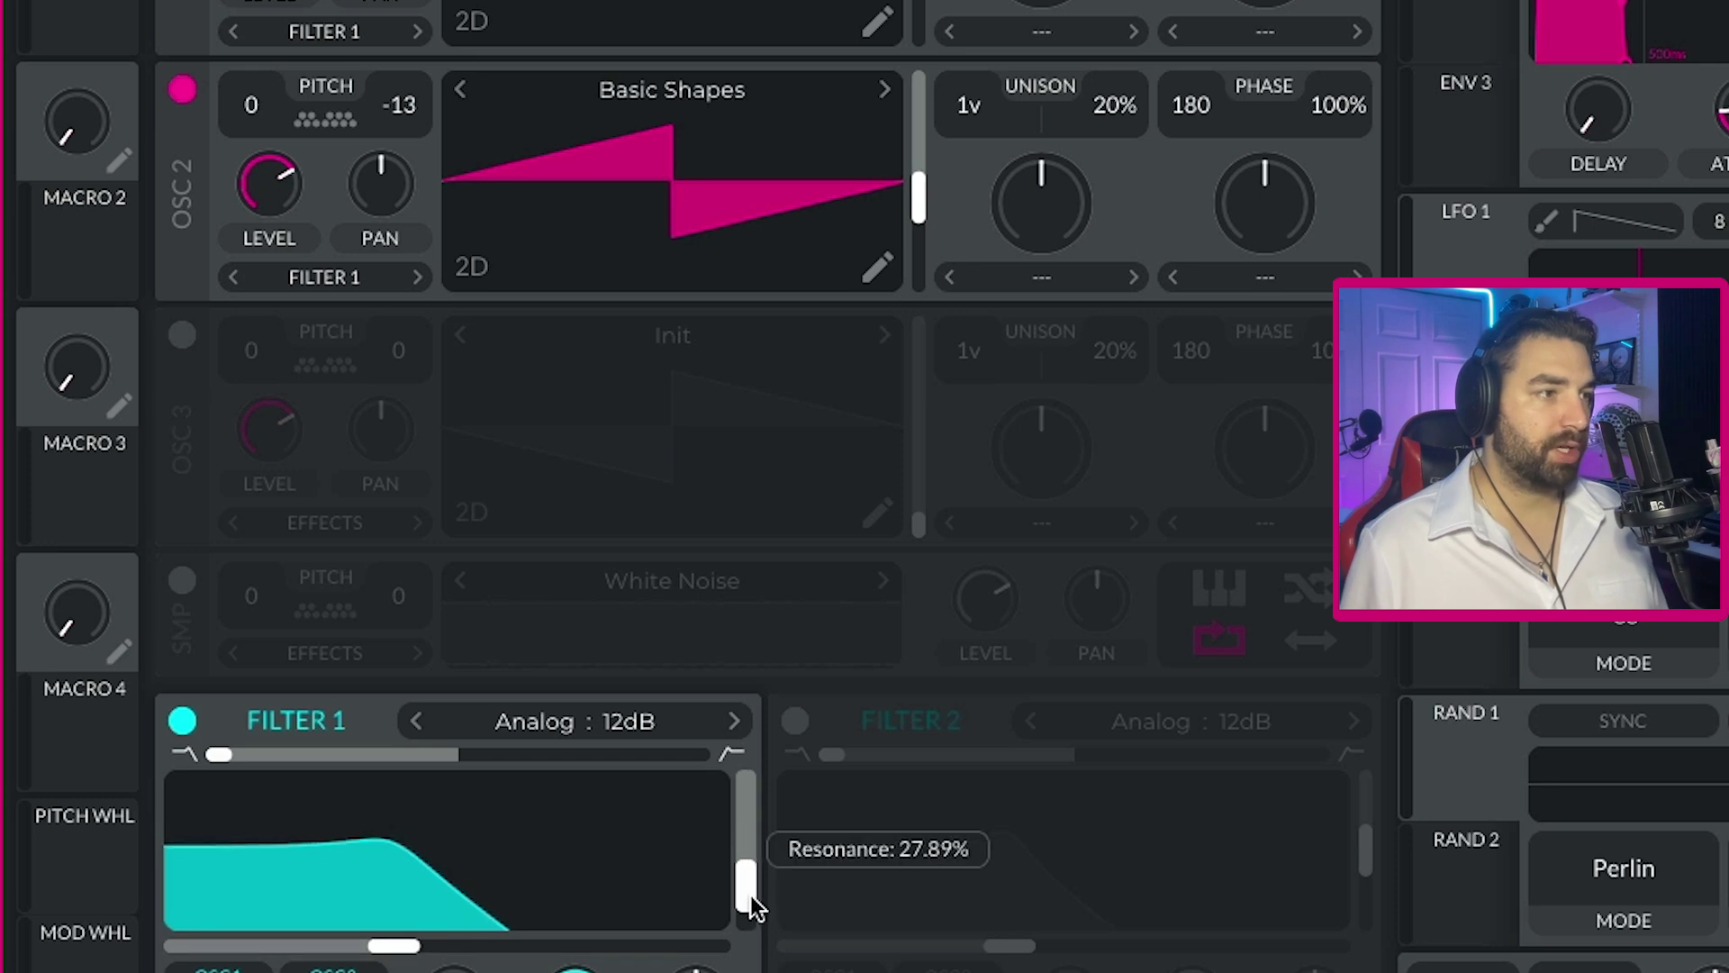
pyautogui.click(635, 724)
pyautogui.click(1158, 796)
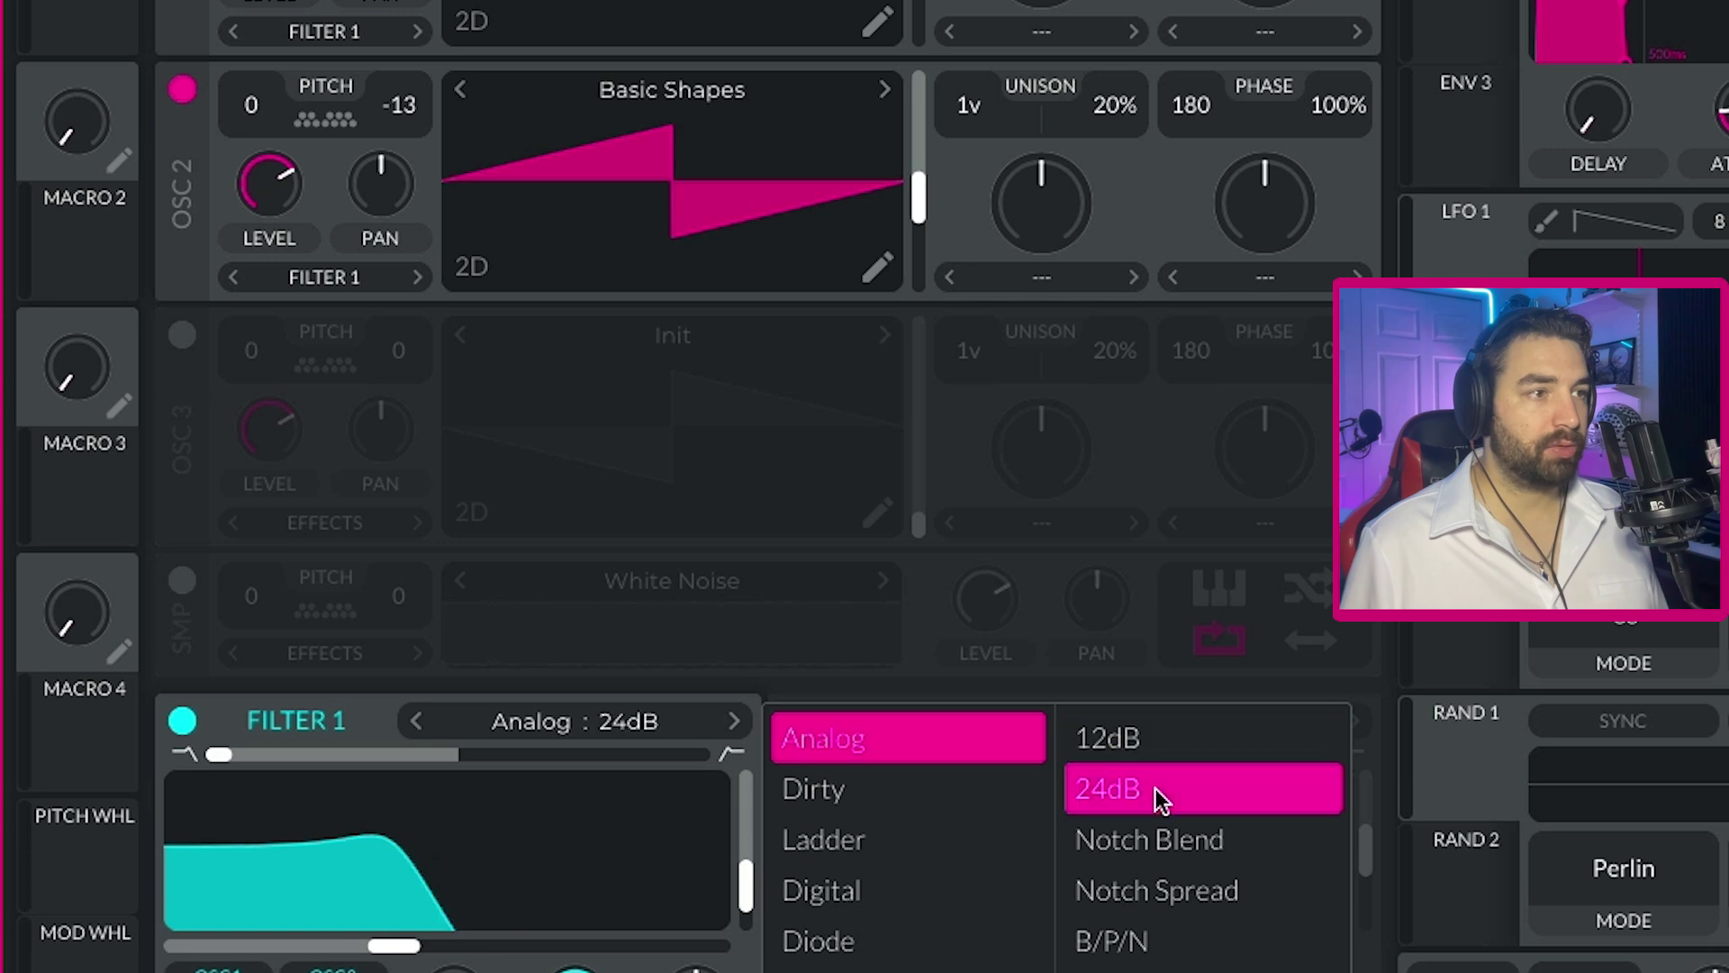
pyautogui.click(359, 716)
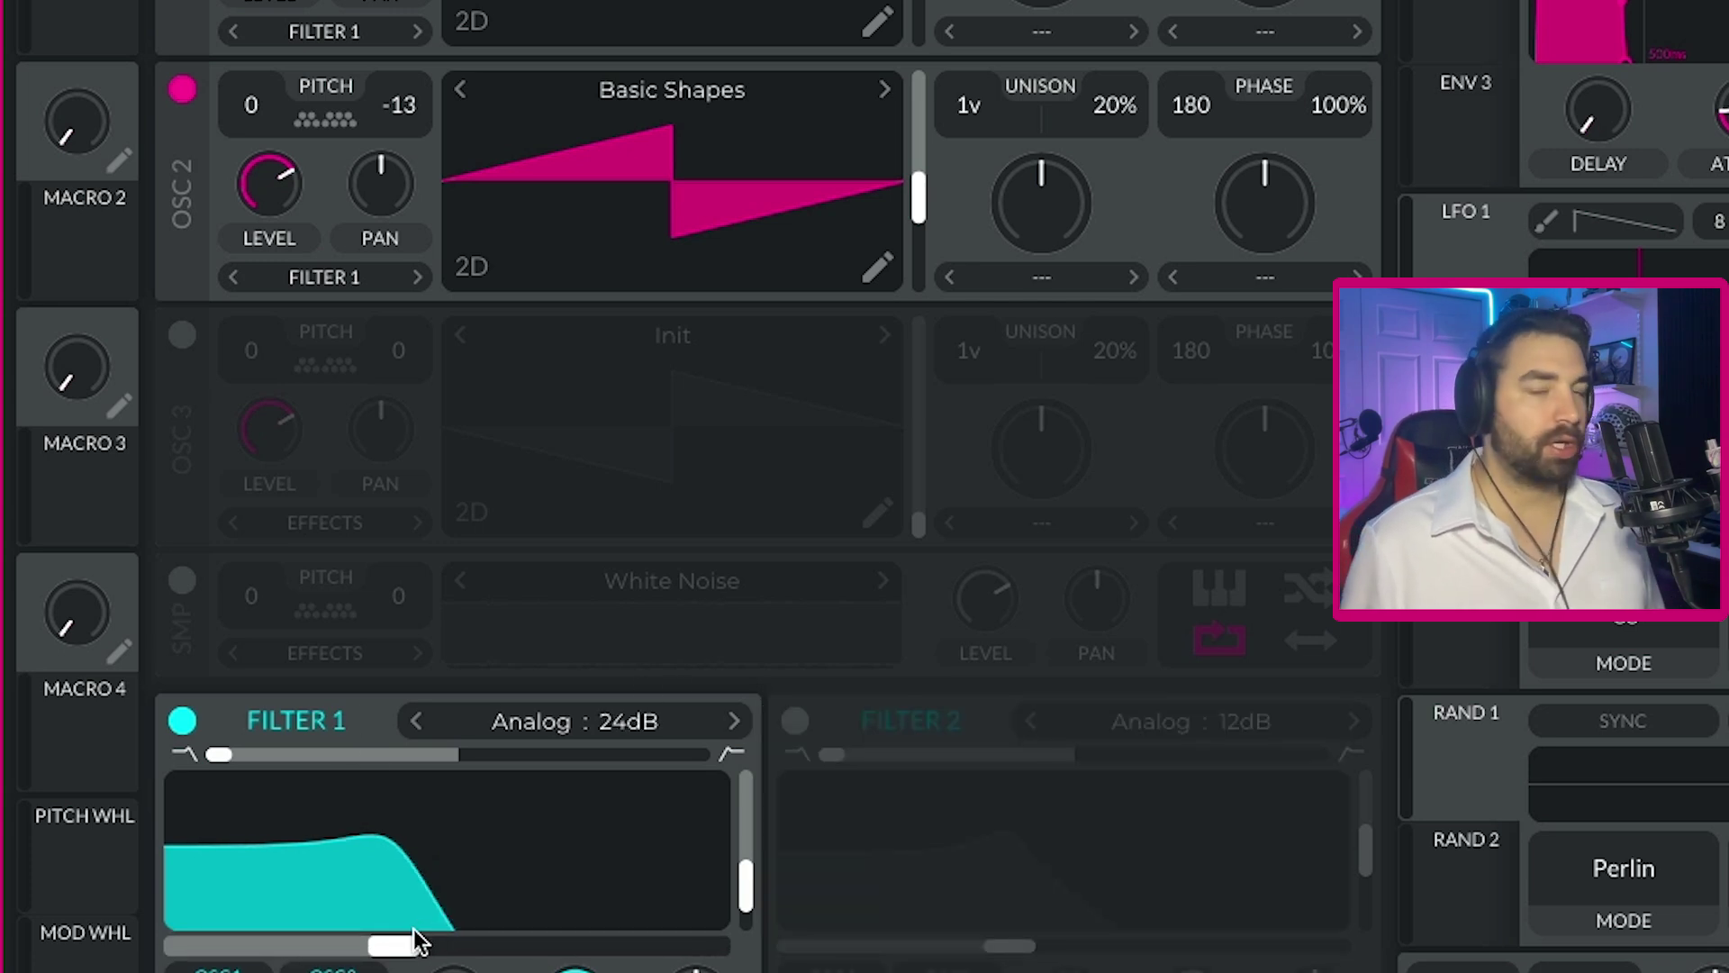
pyautogui.moveTo(419, 941); pyautogui.dragTo(551, 955)
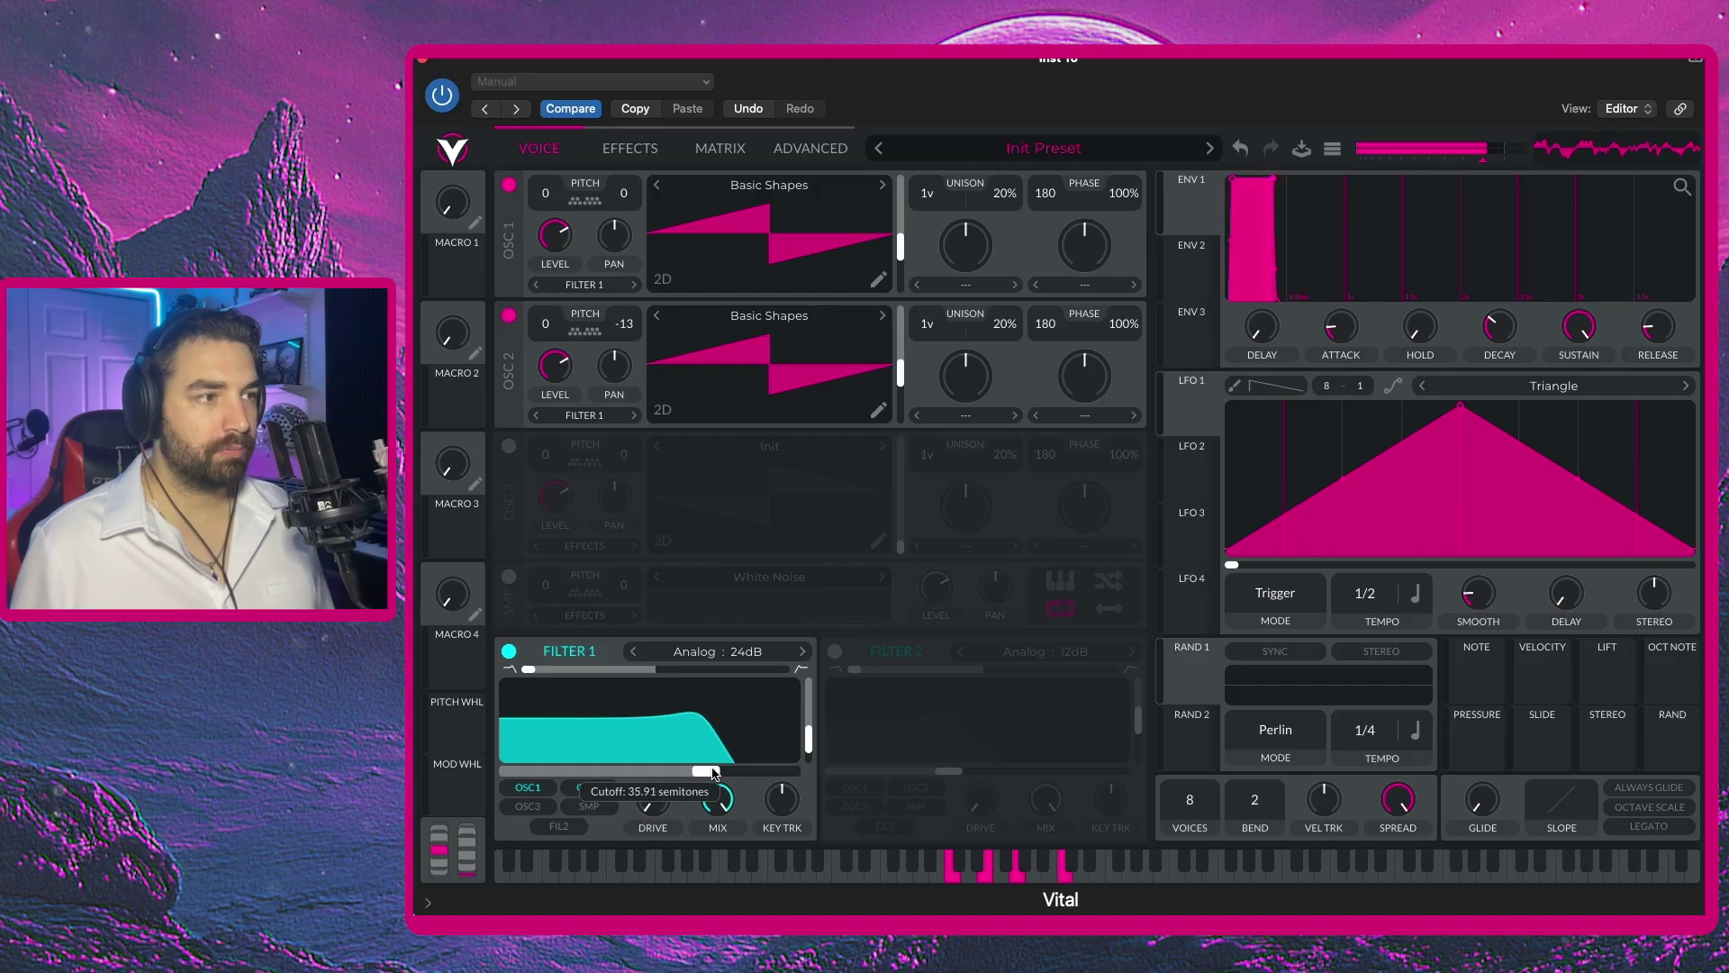
pyautogui.moveTo(713, 773); pyautogui.dragTo(744, 773)
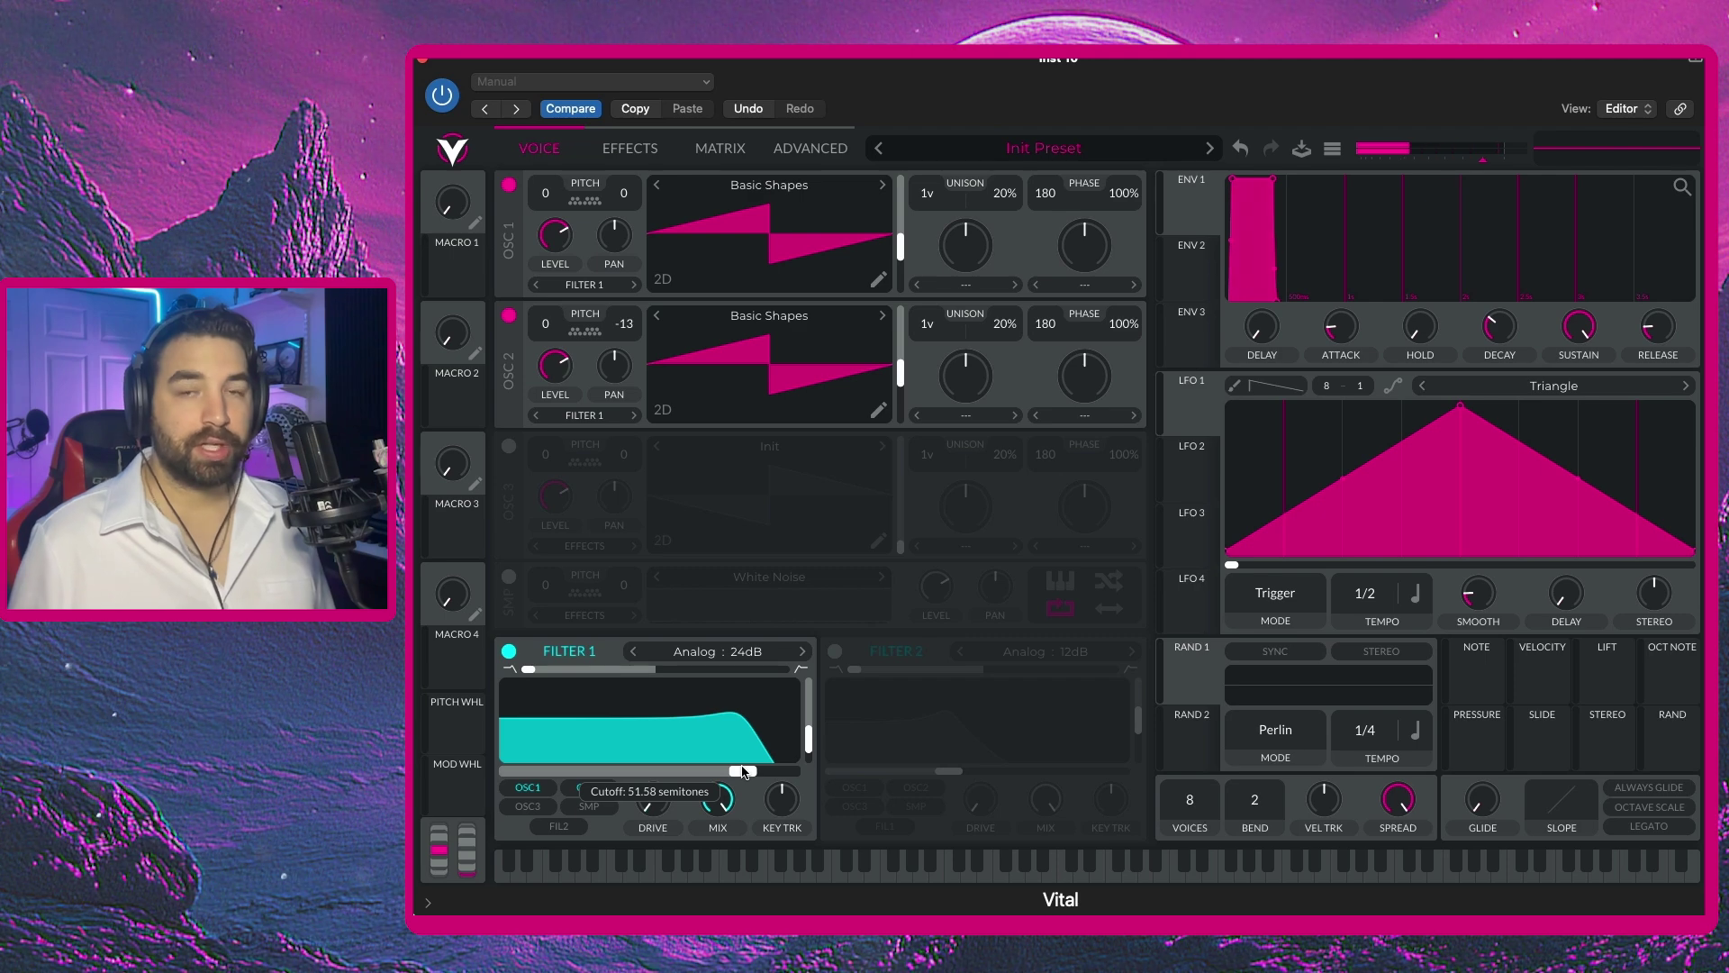
# Enable the Chorus effect with a reduced mix, comparing it off and on, and lower the master output volume slightly.
pyautogui.click(629, 148)
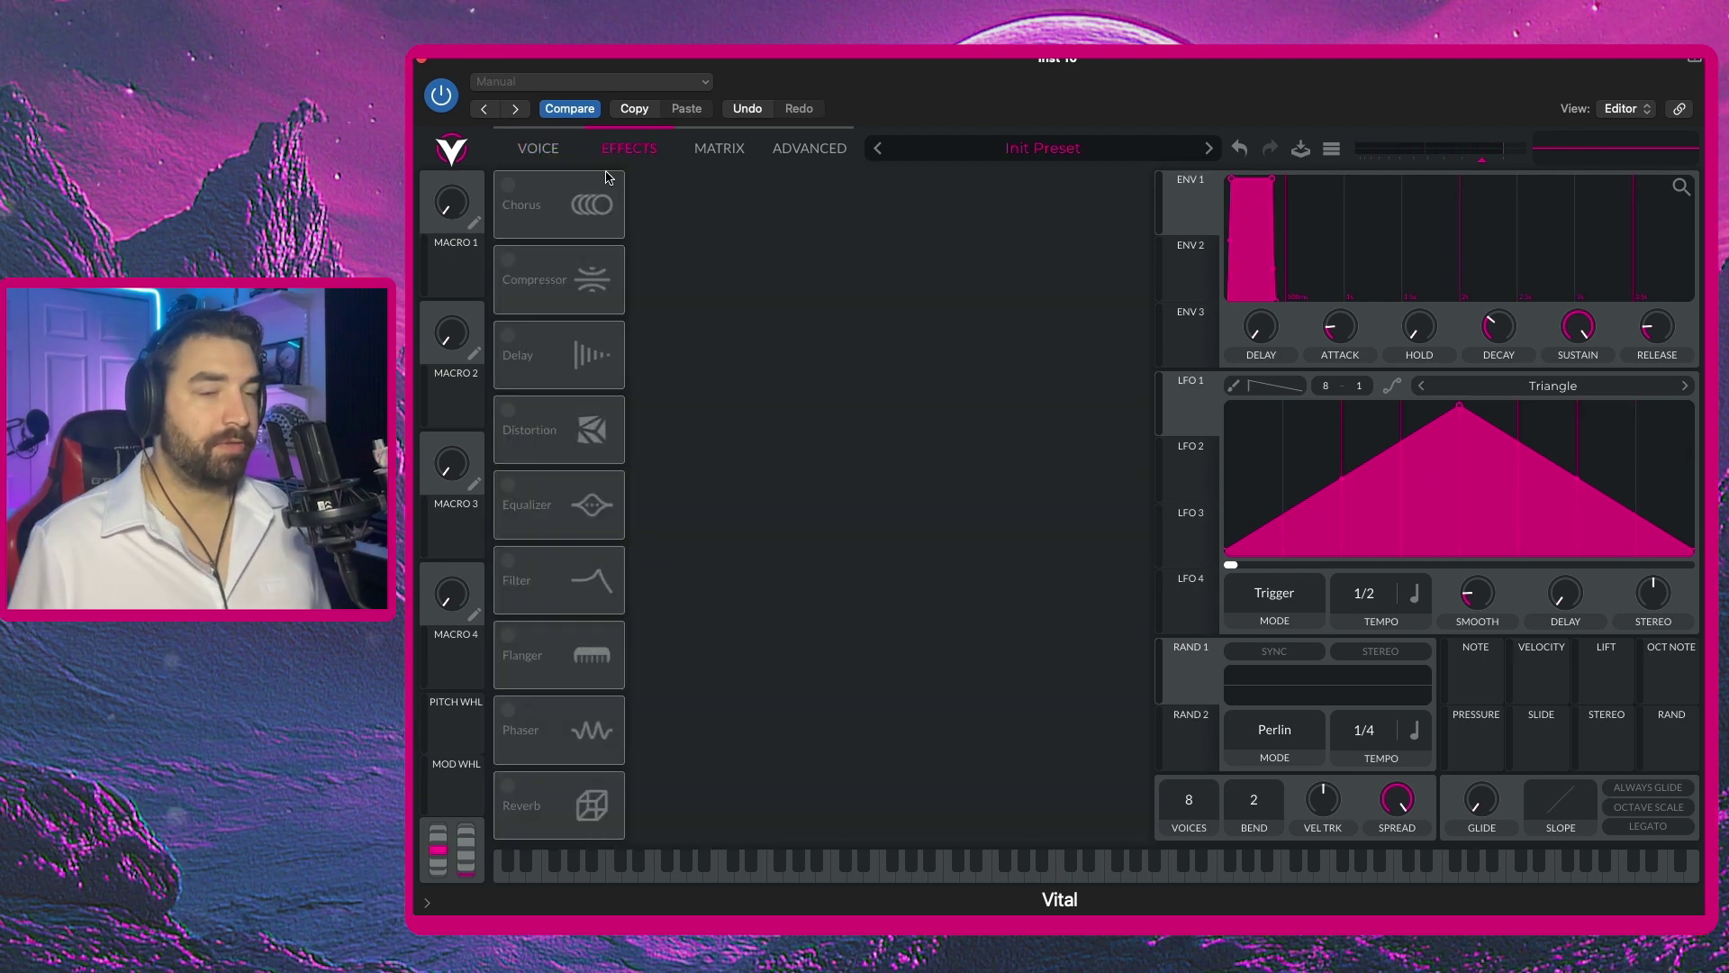
pyautogui.click(509, 186)
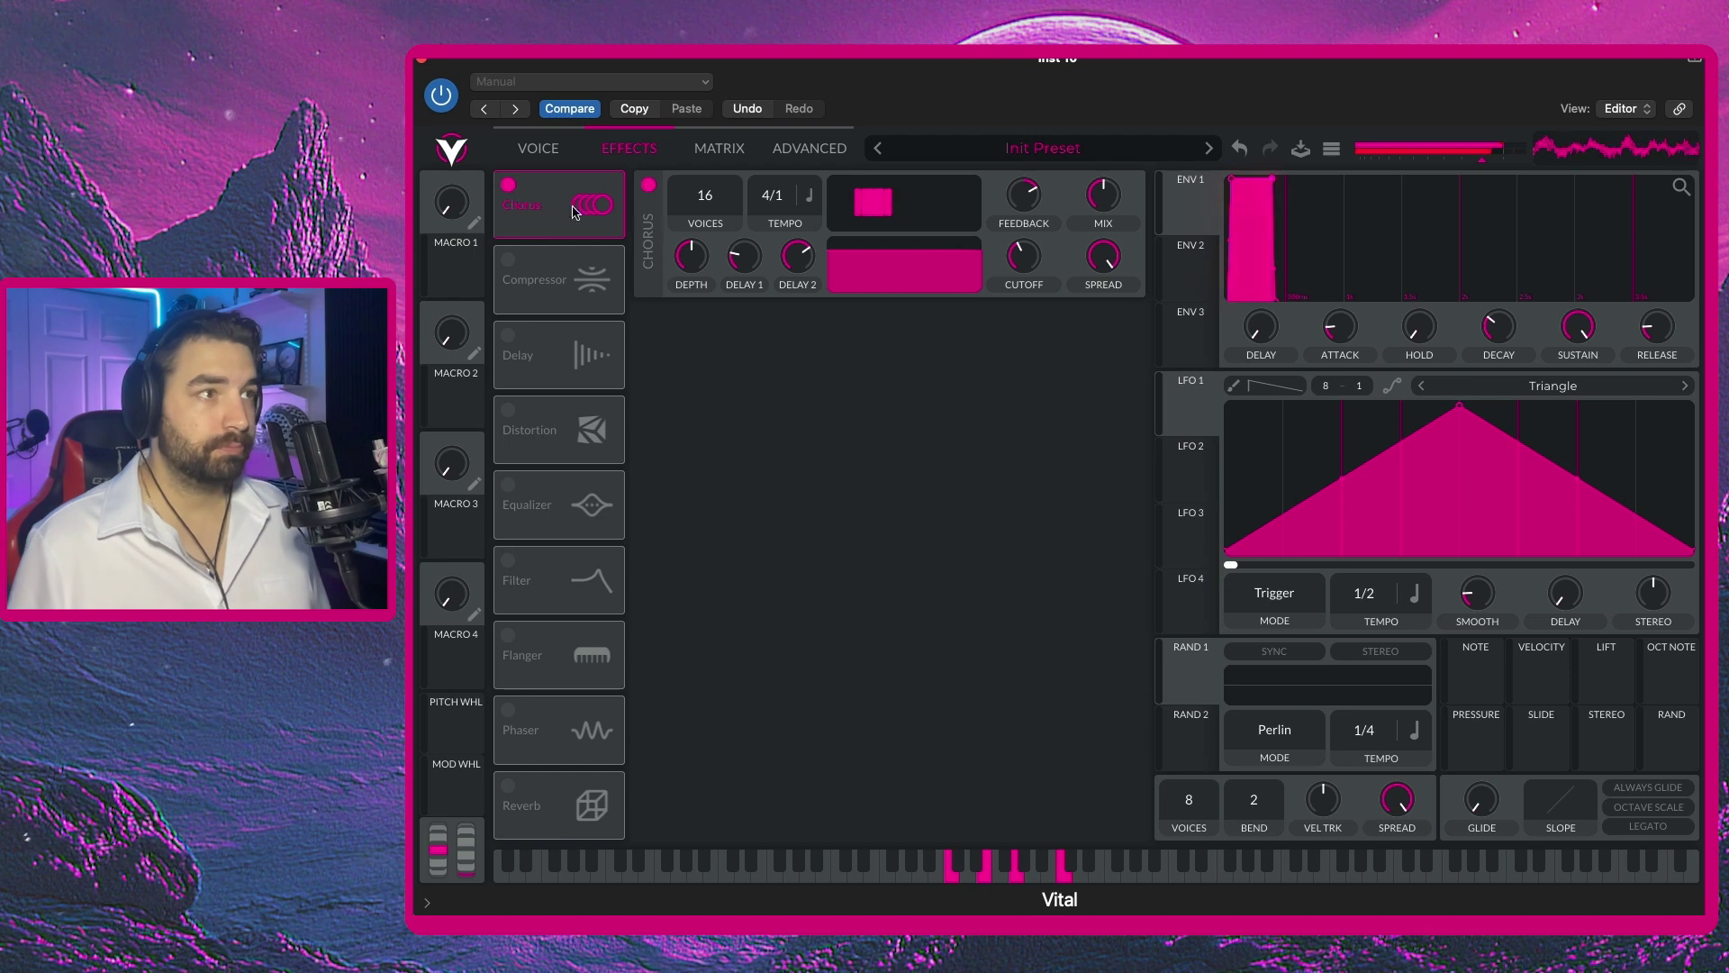
pyautogui.scroll(-3, 1104, 225)
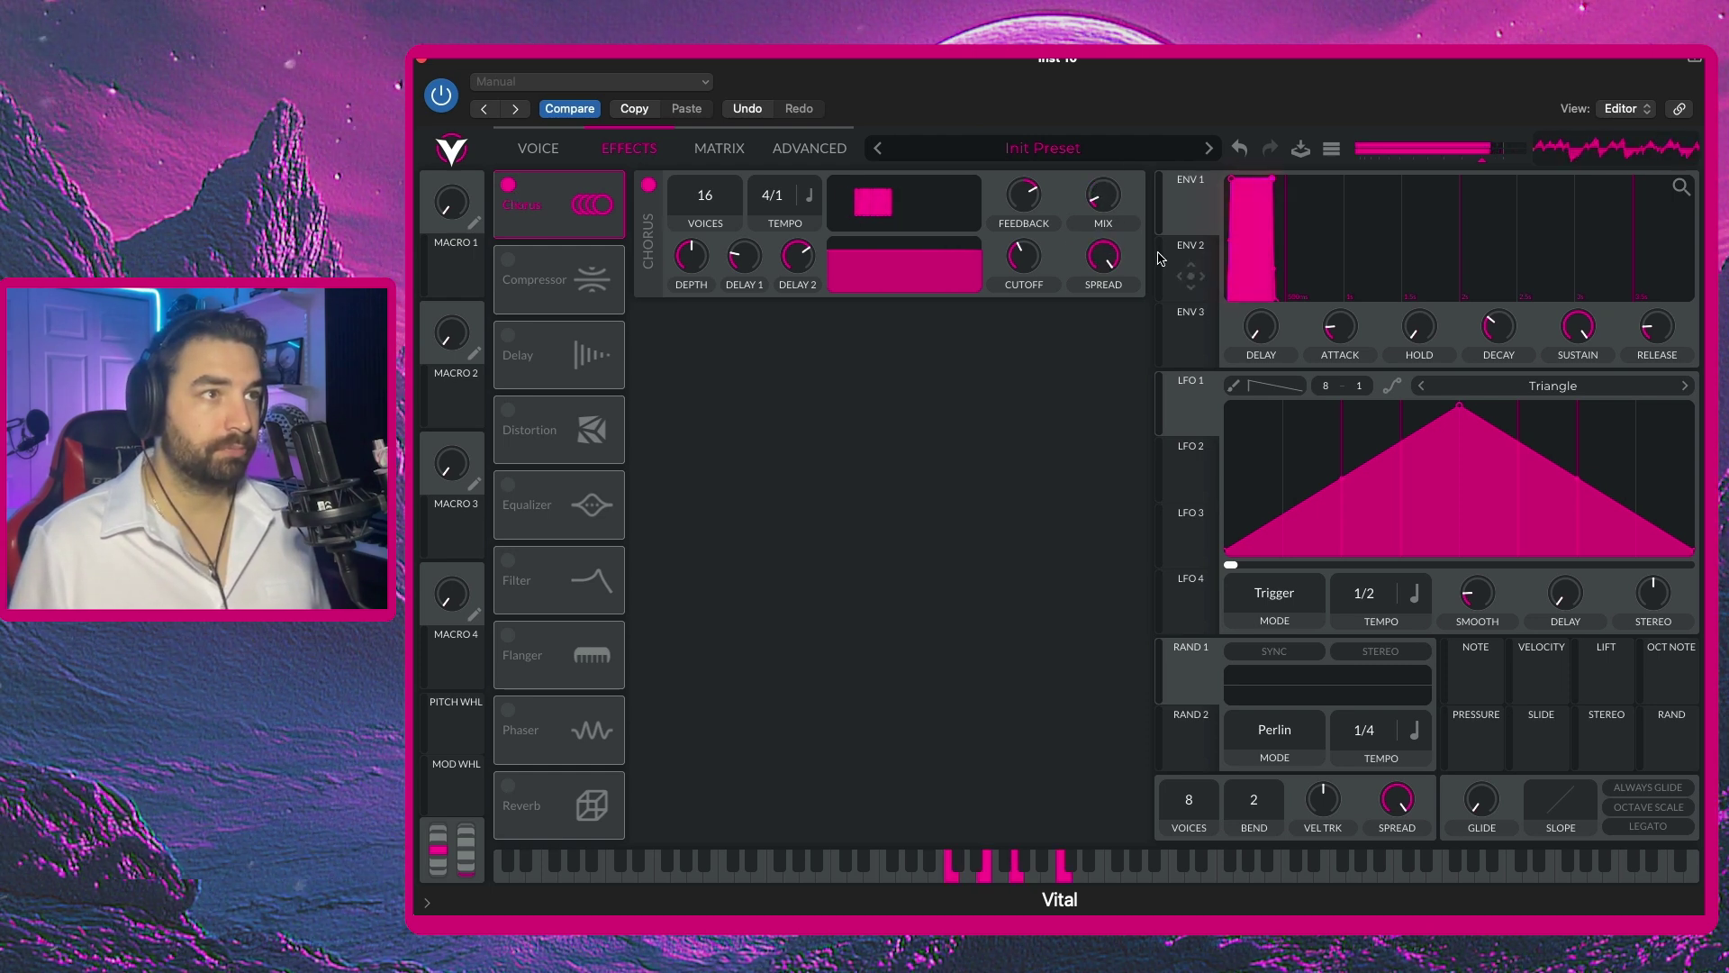
pyautogui.click(509, 186)
pyautogui.click(509, 185)
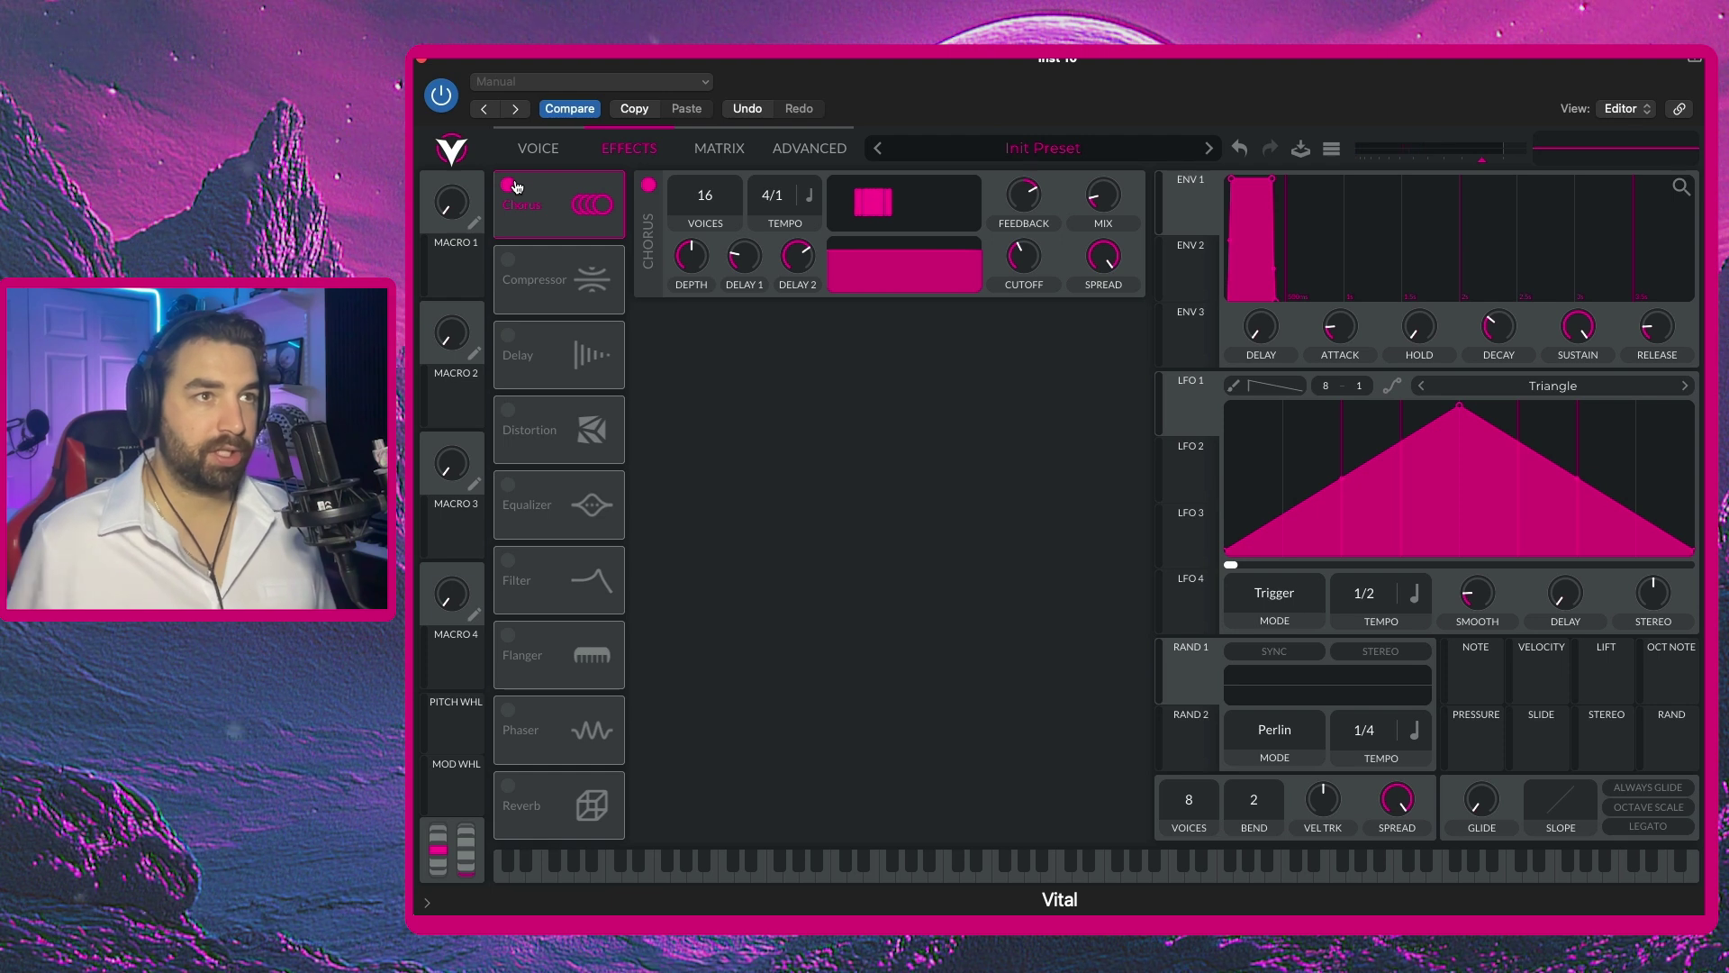
pyautogui.moveTo(1474, 164)
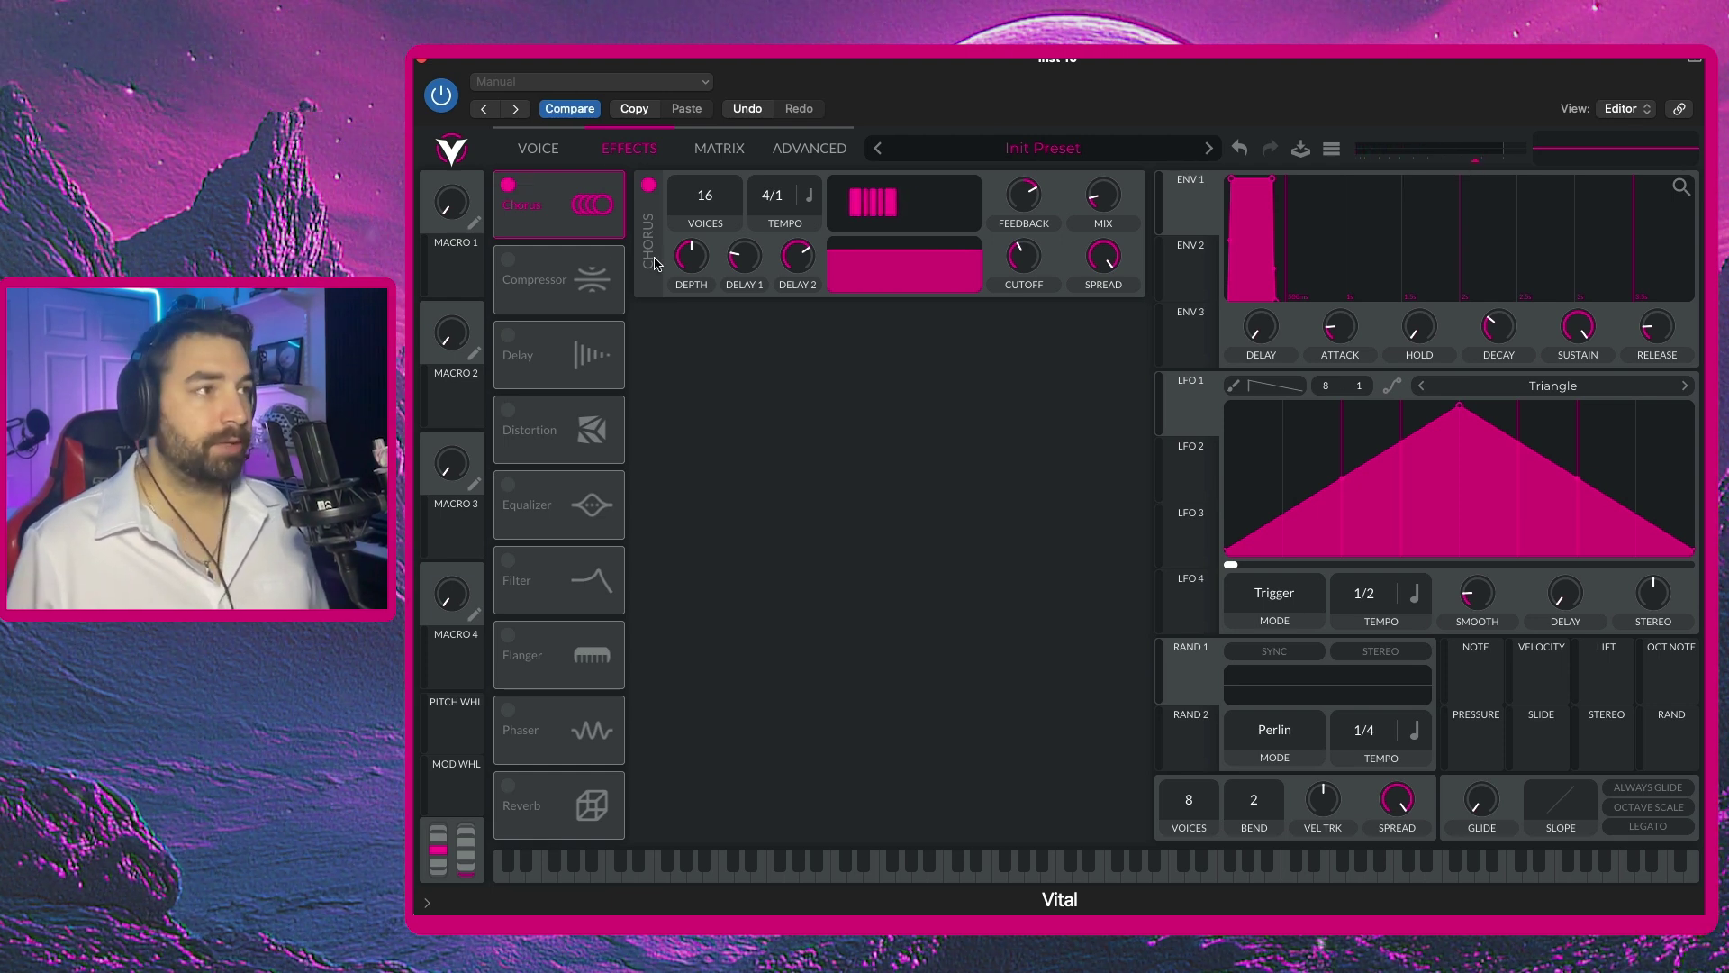
# Enable the Delay effect and switch its timing from tempo-synced to Seconds.
pyautogui.click(509, 336)
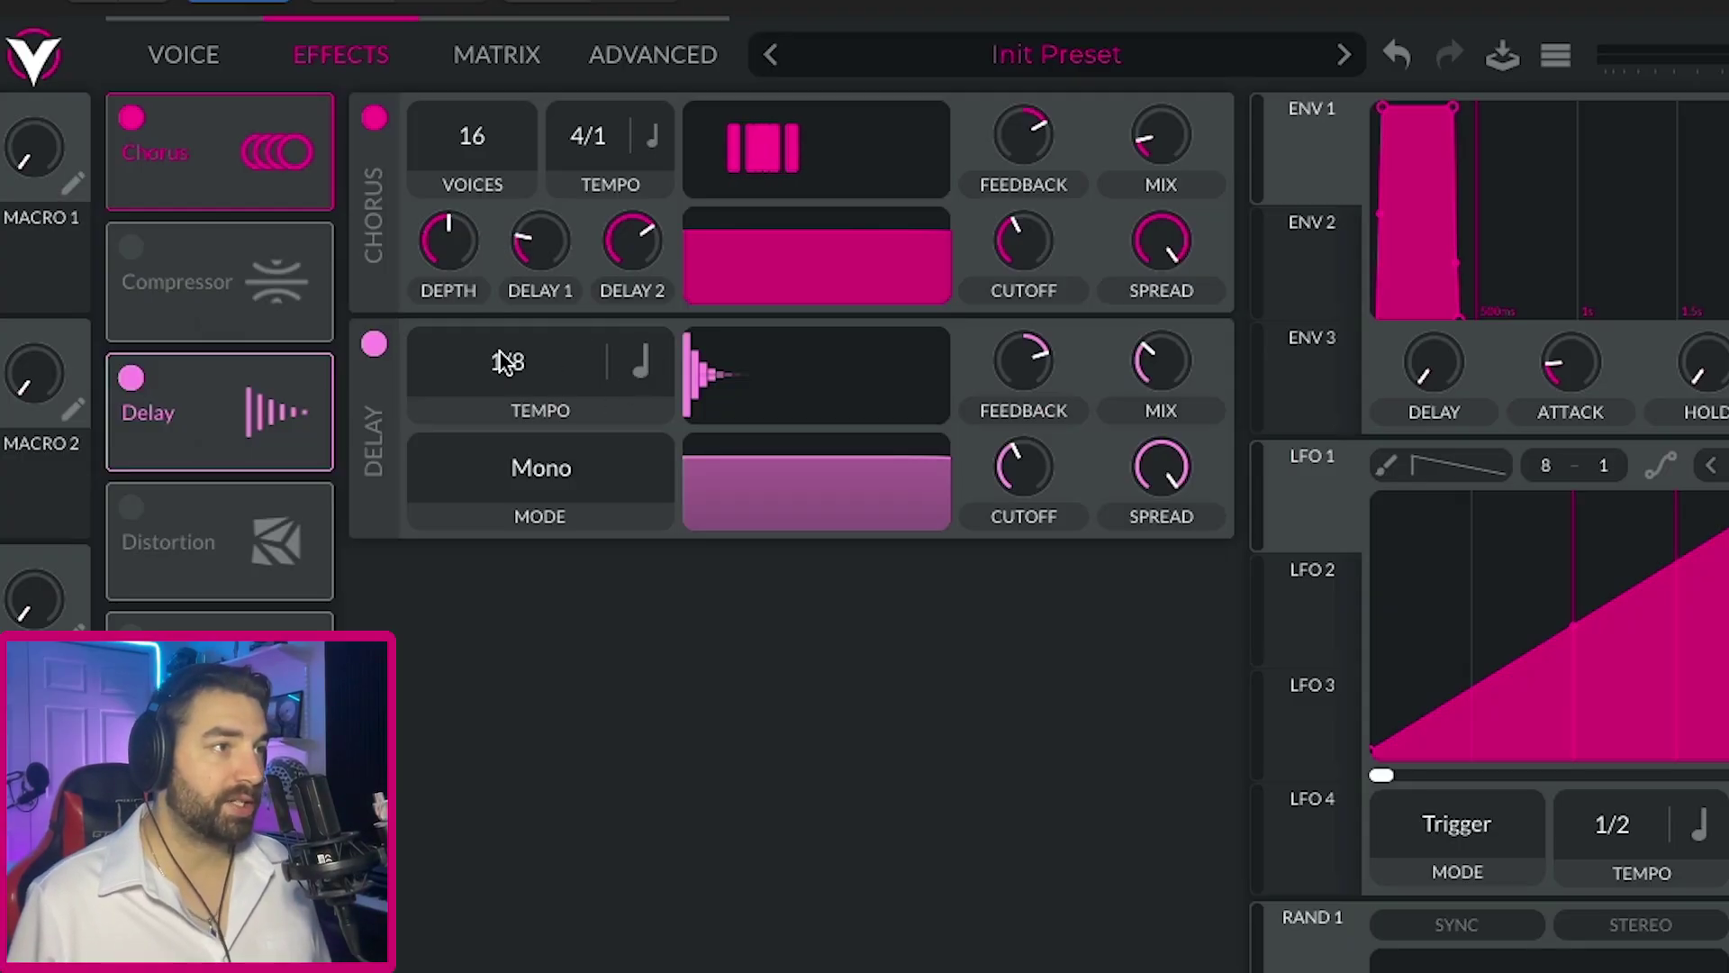
pyautogui.click(641, 371)
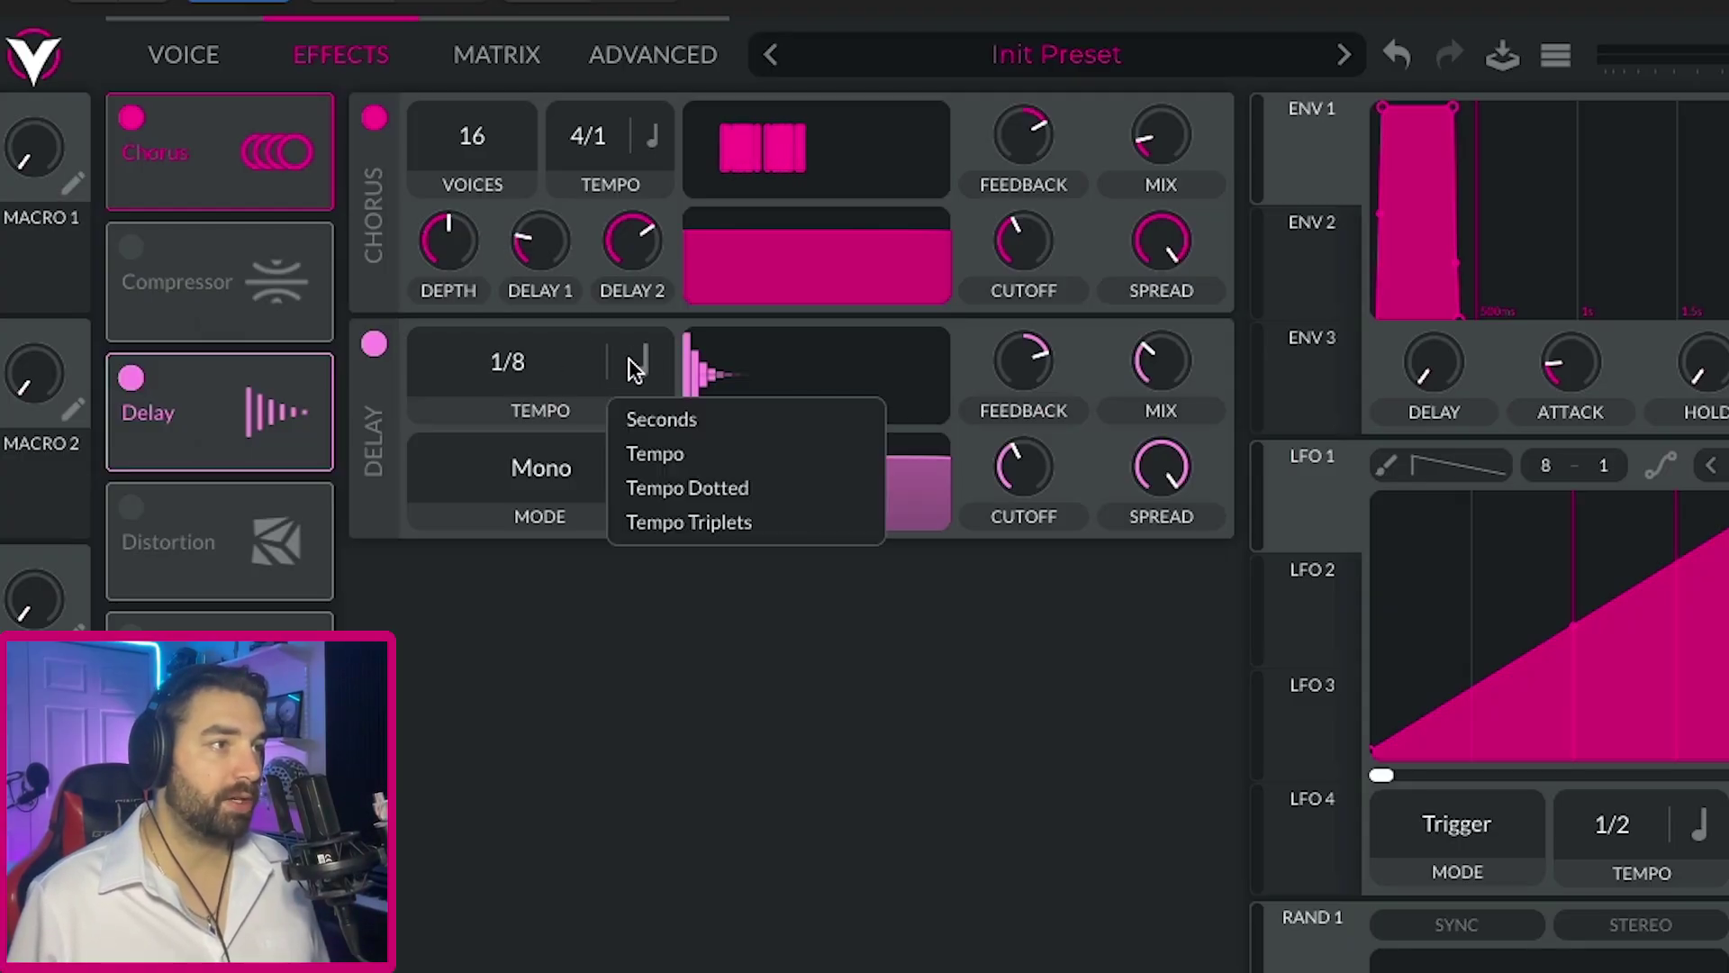
pyautogui.click(694, 431)
# Set the delay's time to 0.250 secs and lower its filter cutoff.
pyautogui.scroll(5, 532, 368)
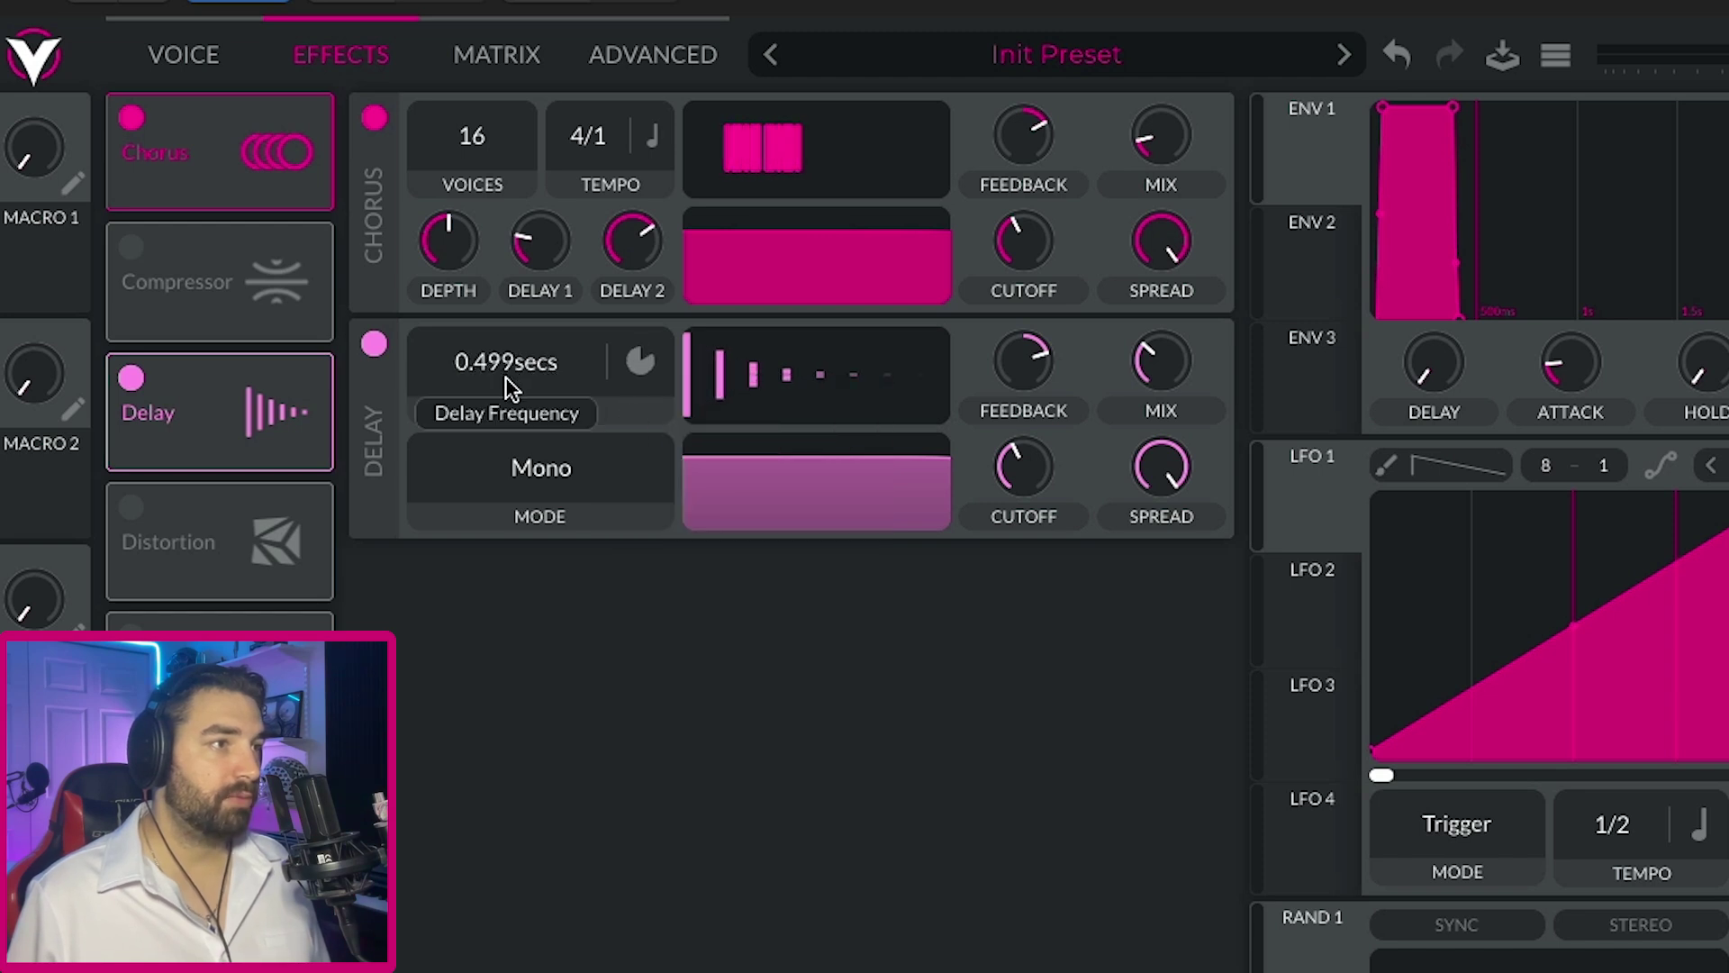
pyautogui.scroll(-2, 505, 408)
pyautogui.scroll(-4, 518, 356)
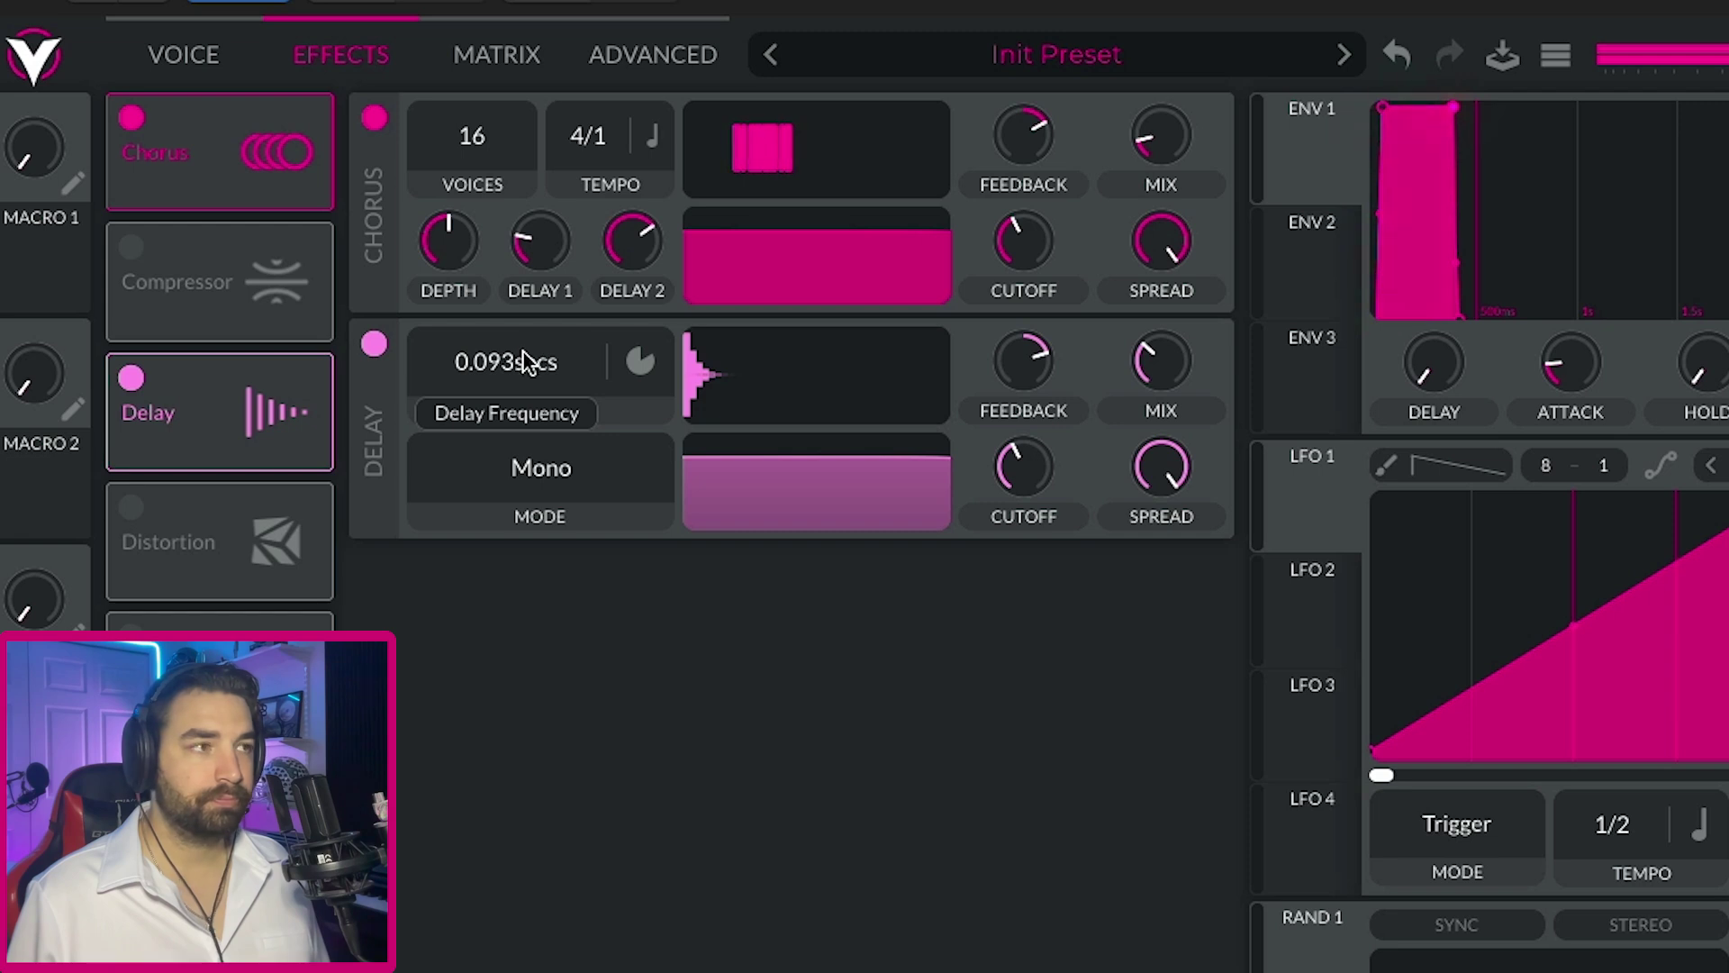
pyautogui.scroll(1, 508, 364)
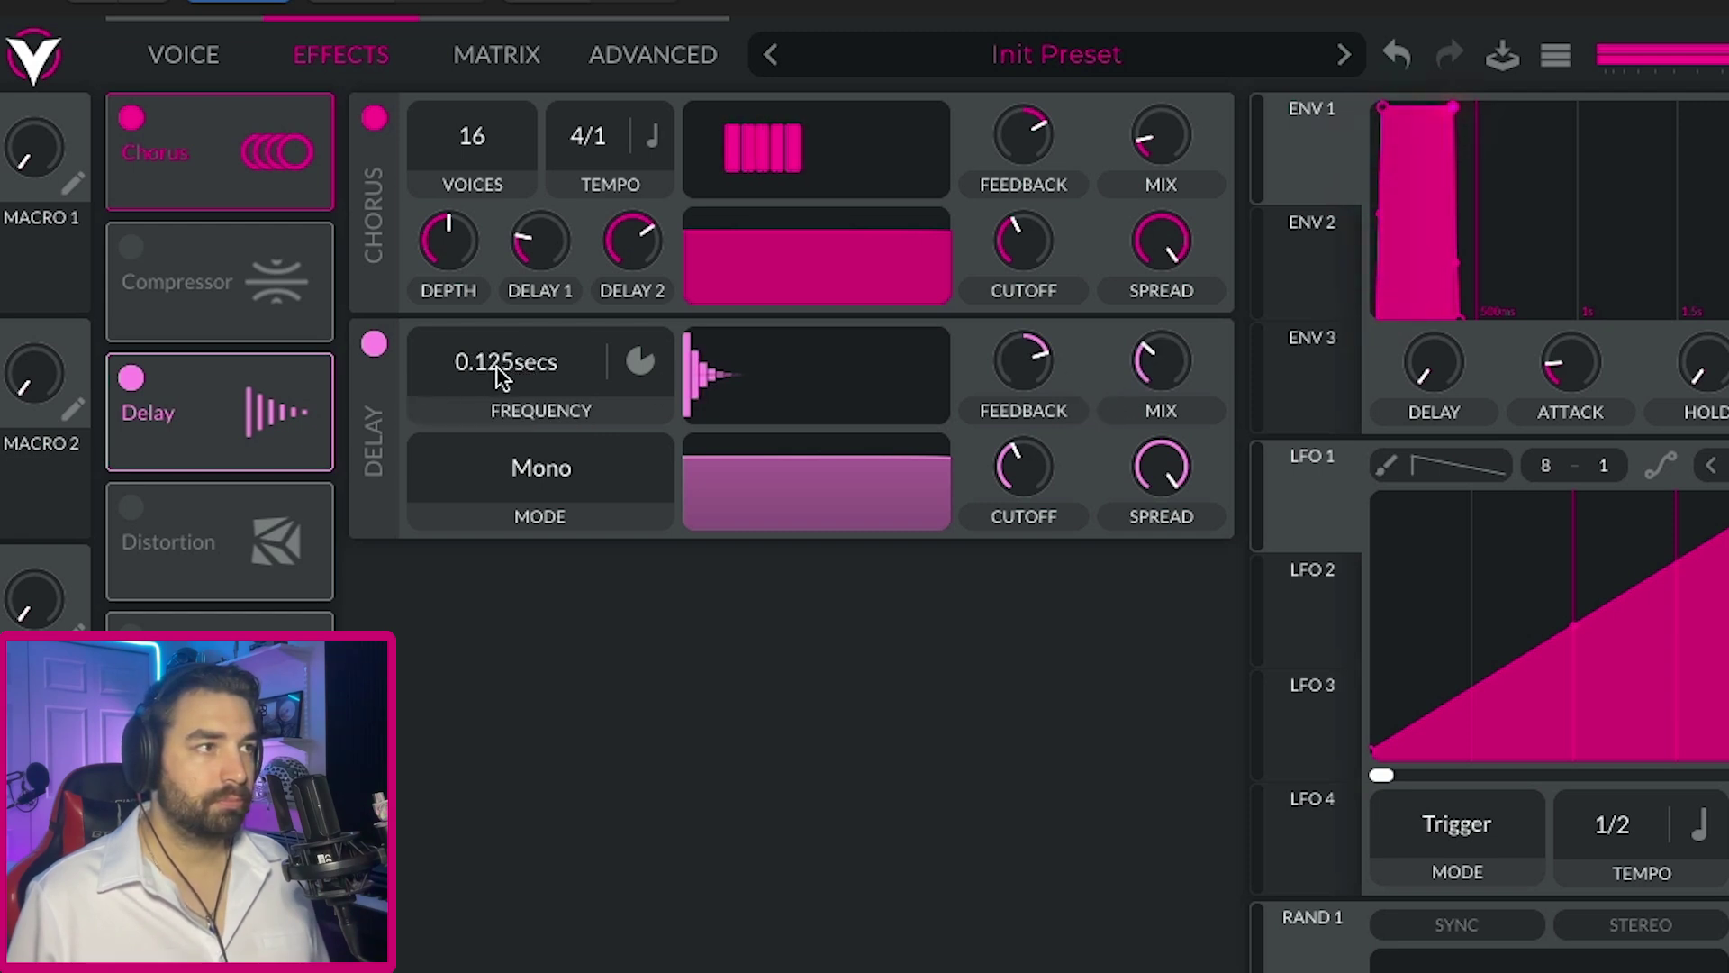
pyautogui.scroll(2, 502, 385)
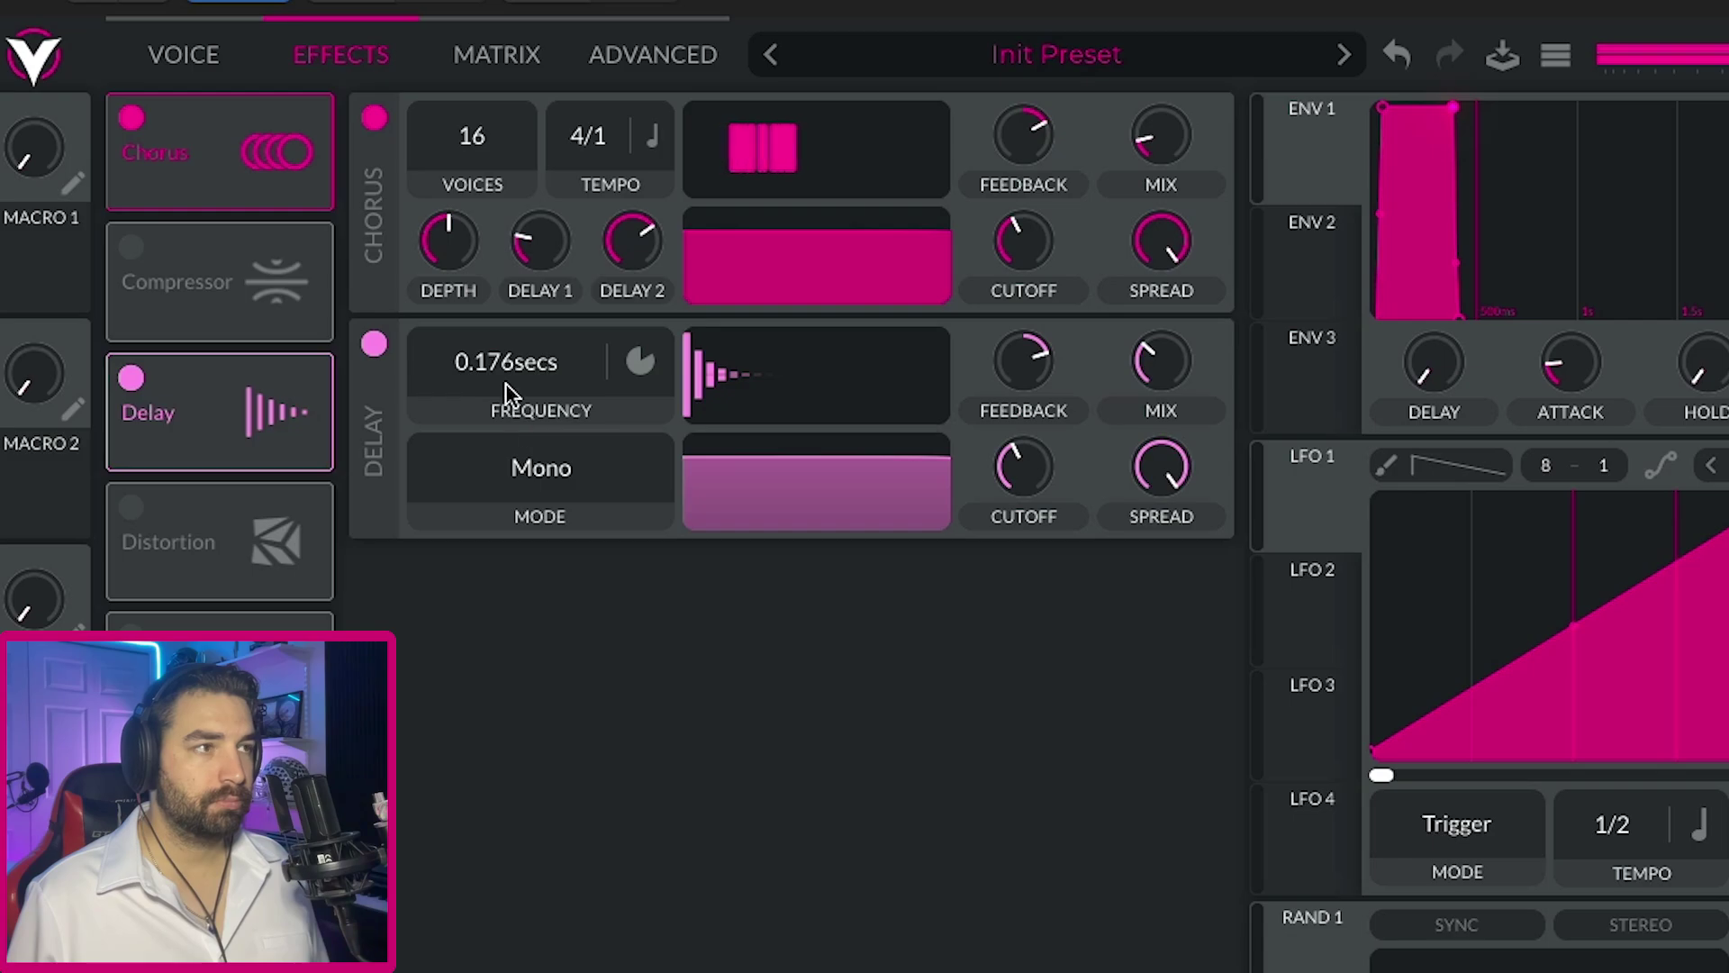
pyautogui.scroll(1, 505, 382)
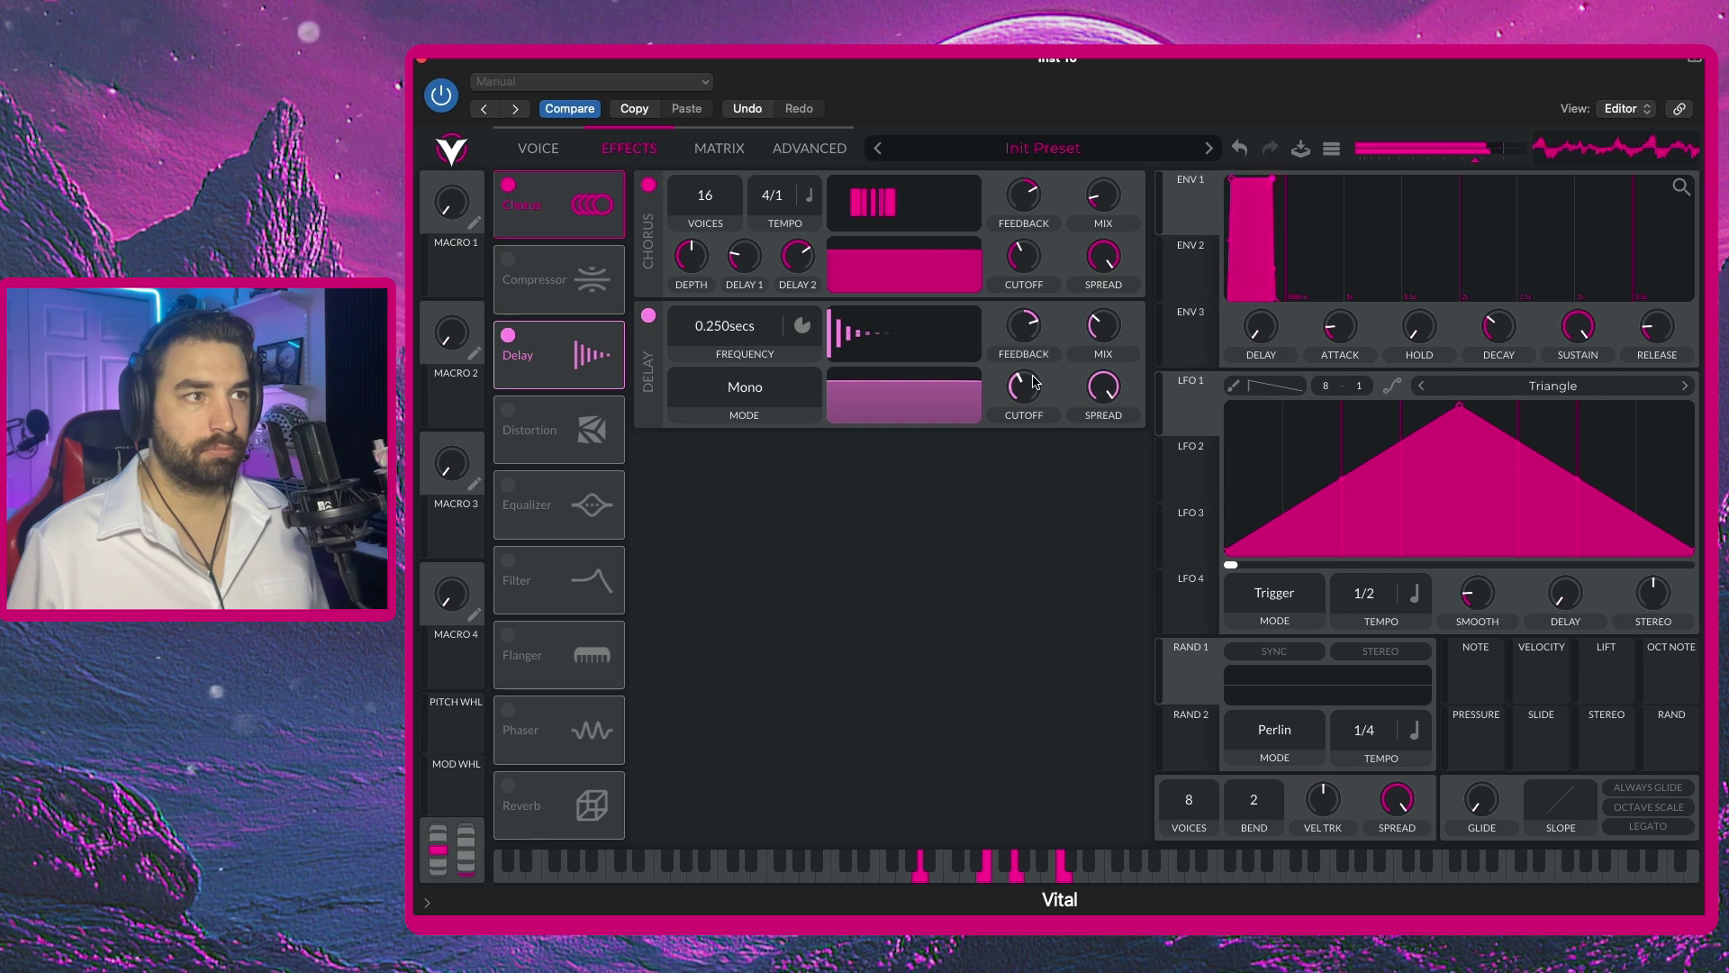
pyautogui.scroll(-3, 1025, 389)
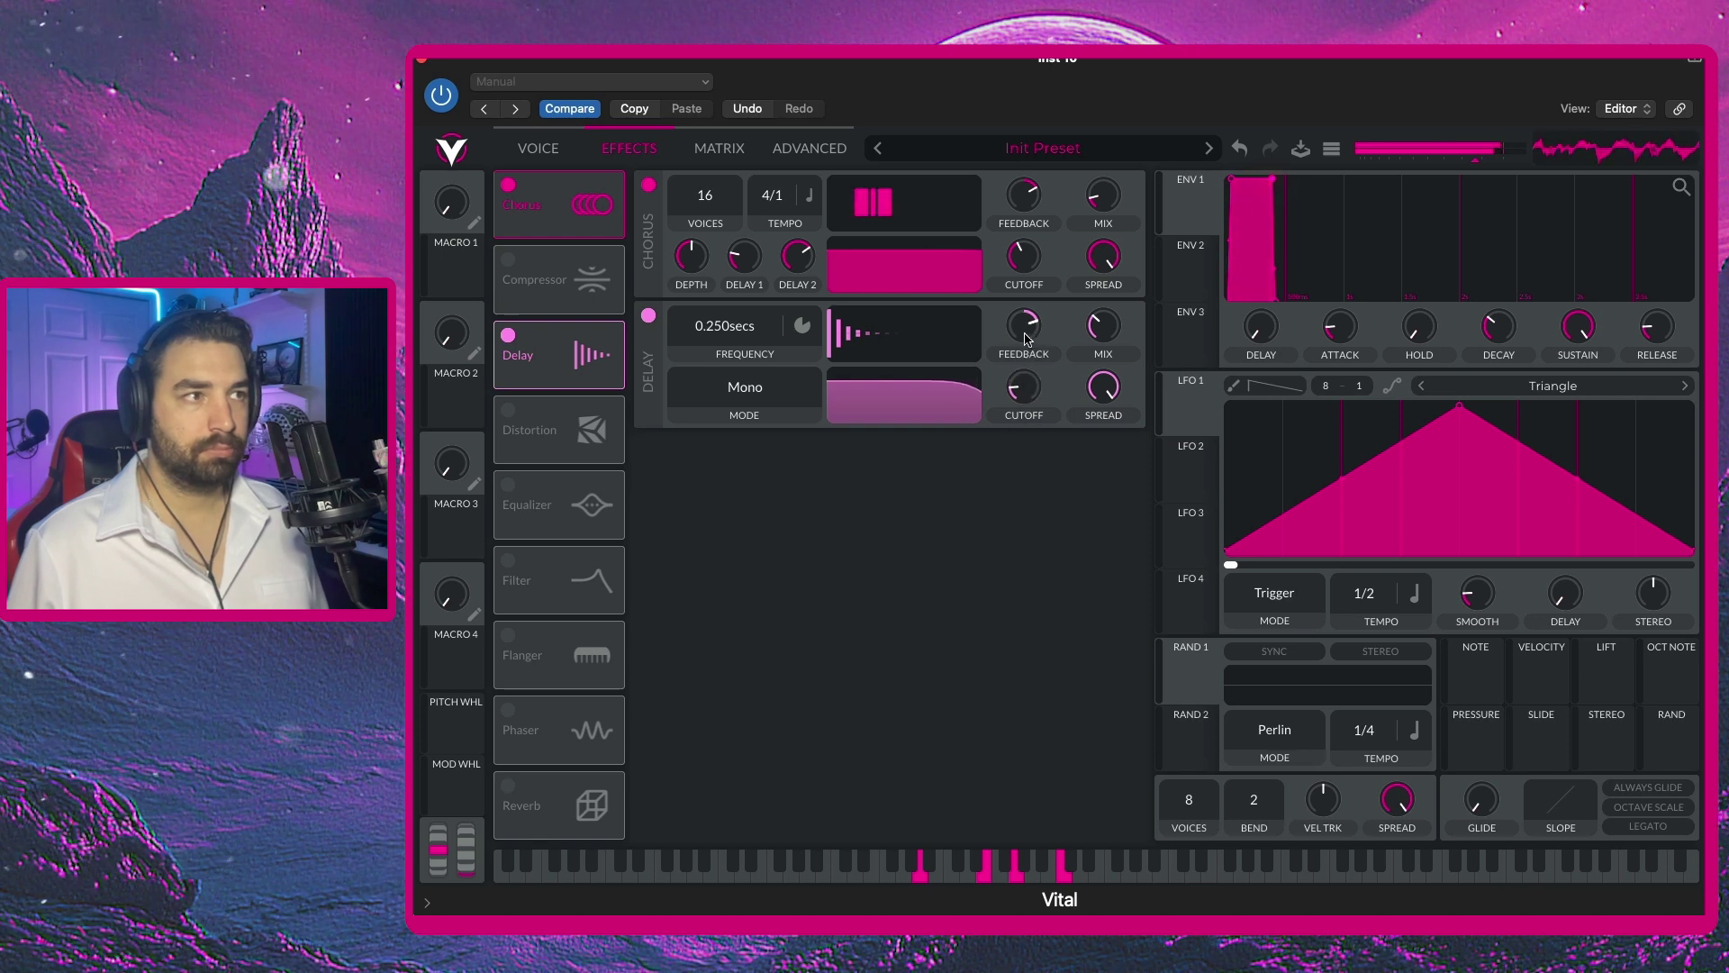
# Compare the sound with the Delay effect off and on, leaving it on.
pyautogui.click(509, 337)
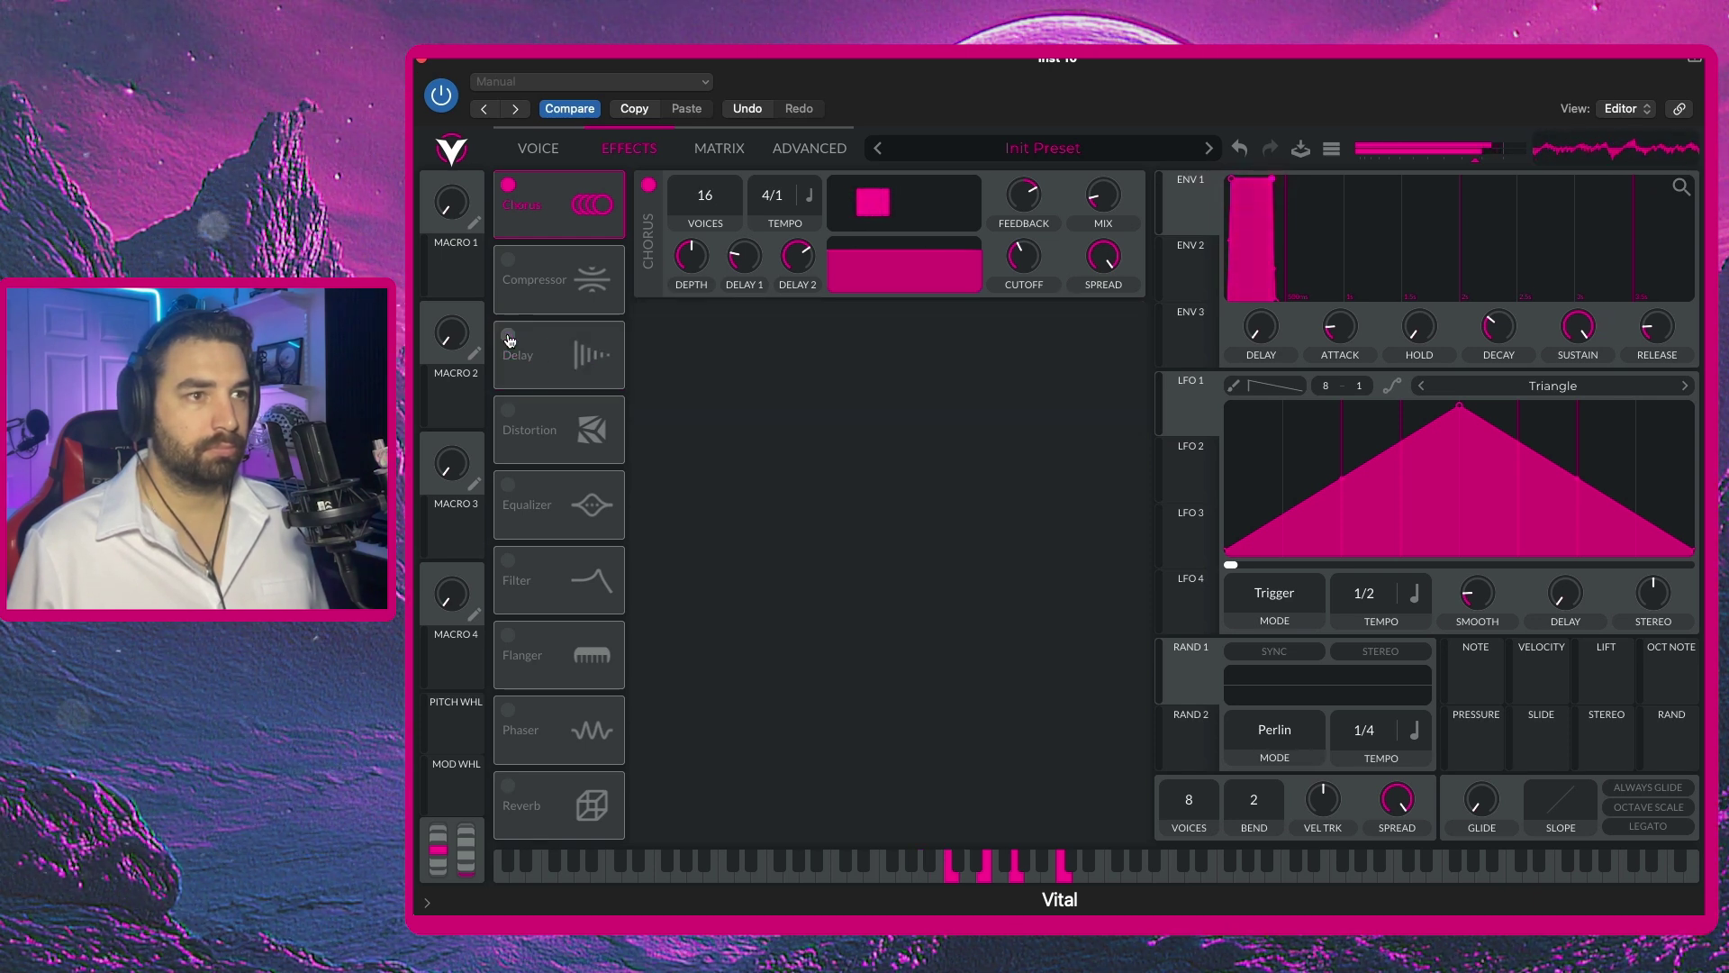
pyautogui.click(509, 337)
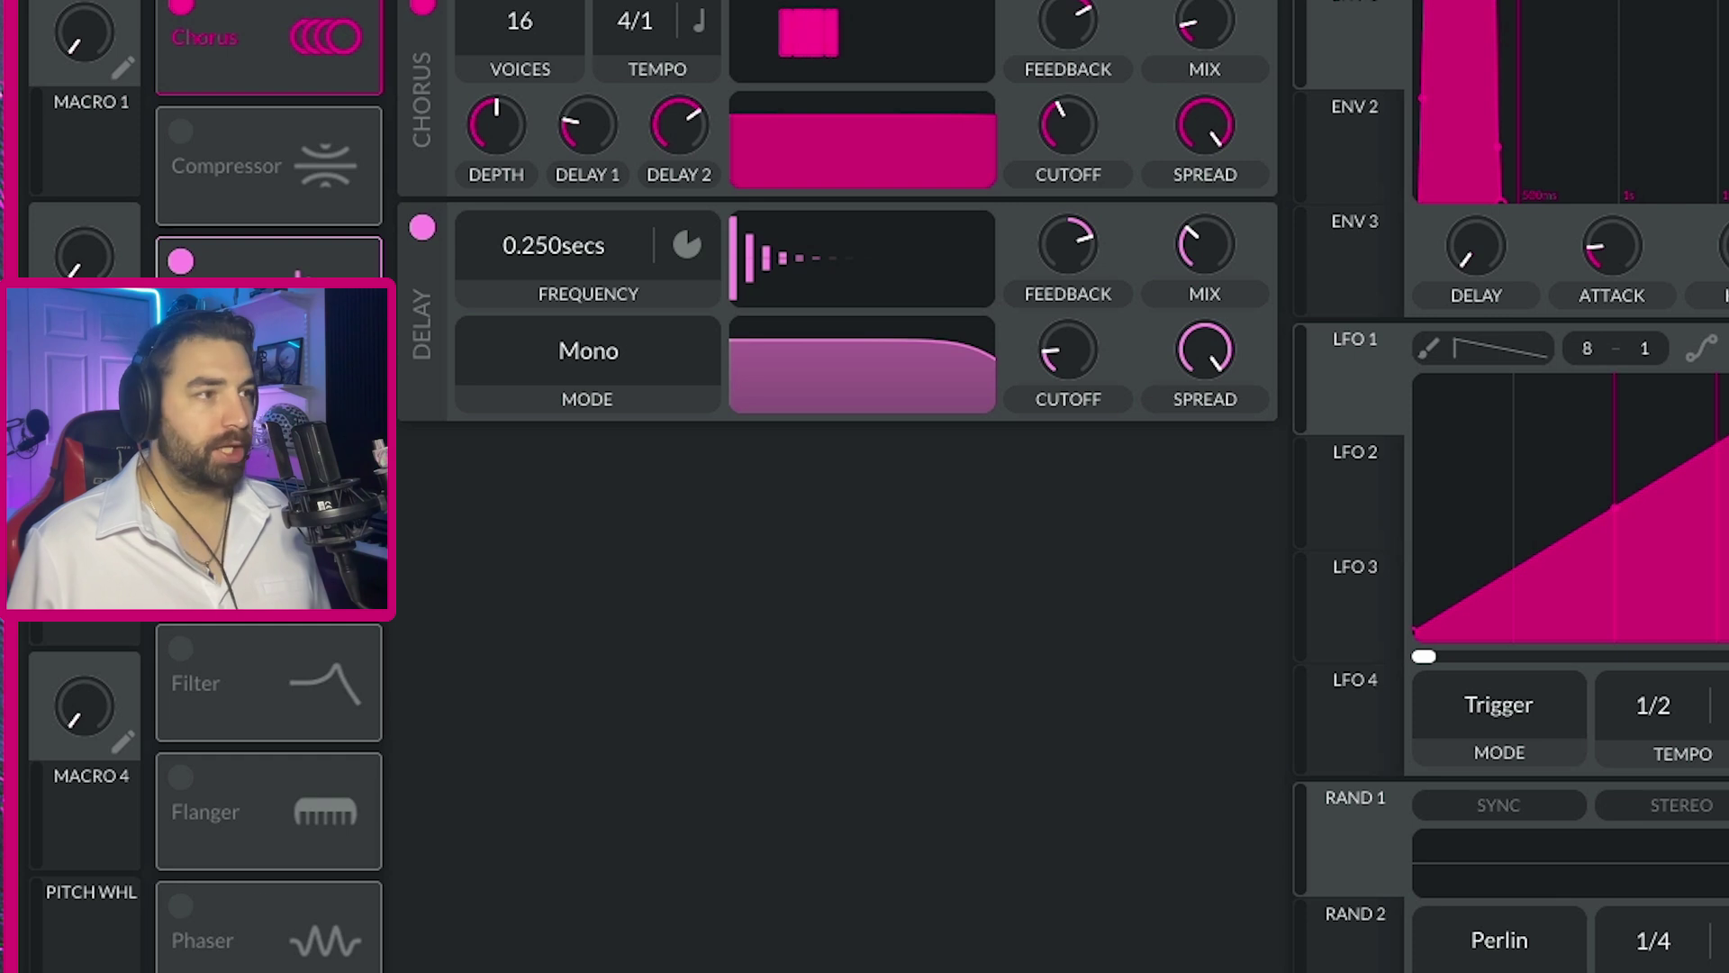
# Enable the Reverb effect and roll off its lows and highs, with the low cutoff about 11.67 semitones and low gain about -4.6 dB.
pyautogui.click(180, 972)
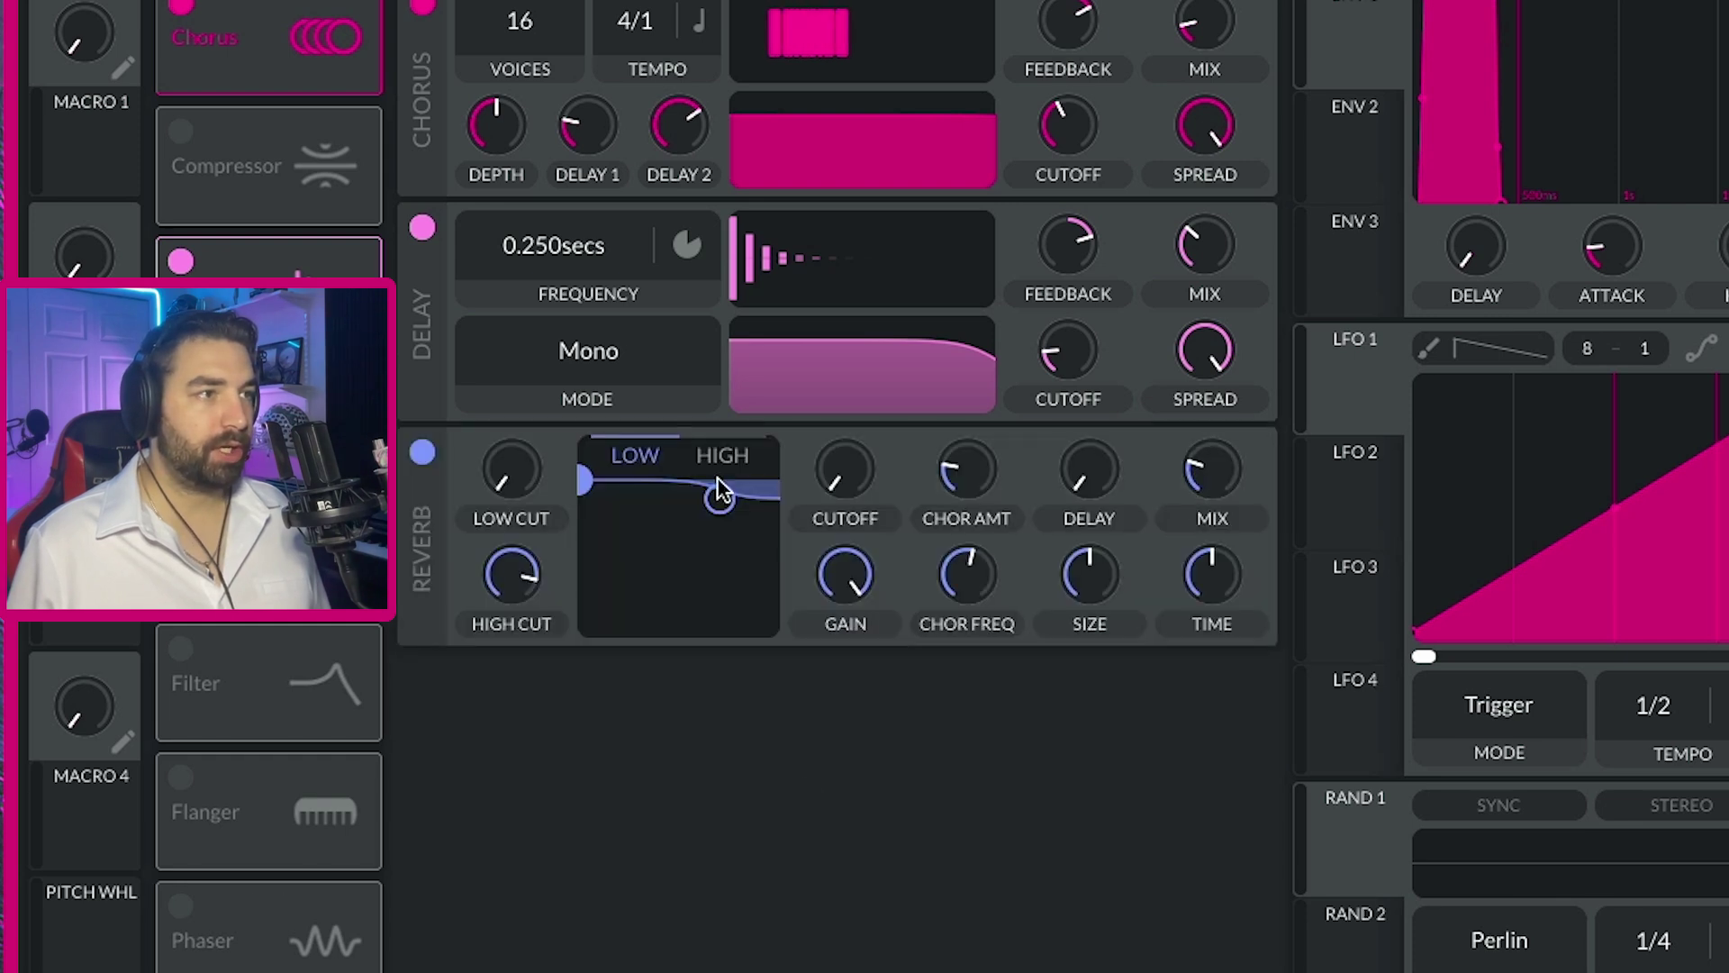
pyautogui.moveTo(587, 491); pyautogui.dragTo(600, 573)
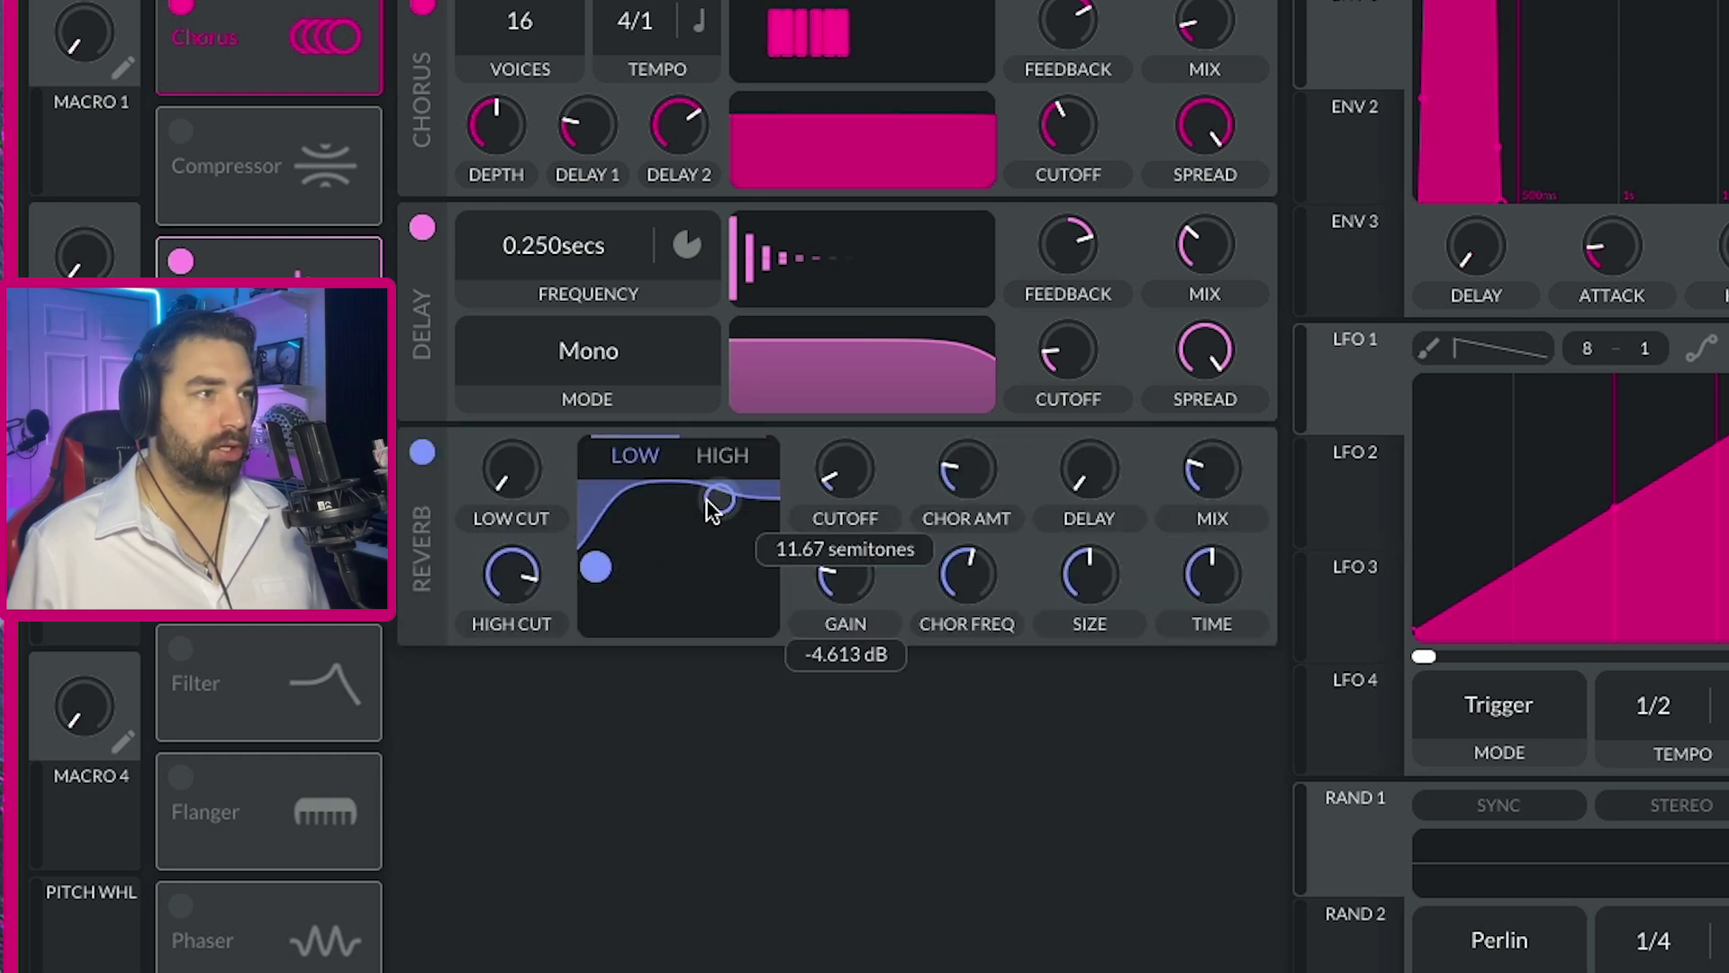
pyautogui.moveTo(712, 507); pyautogui.dragTo(770, 545)
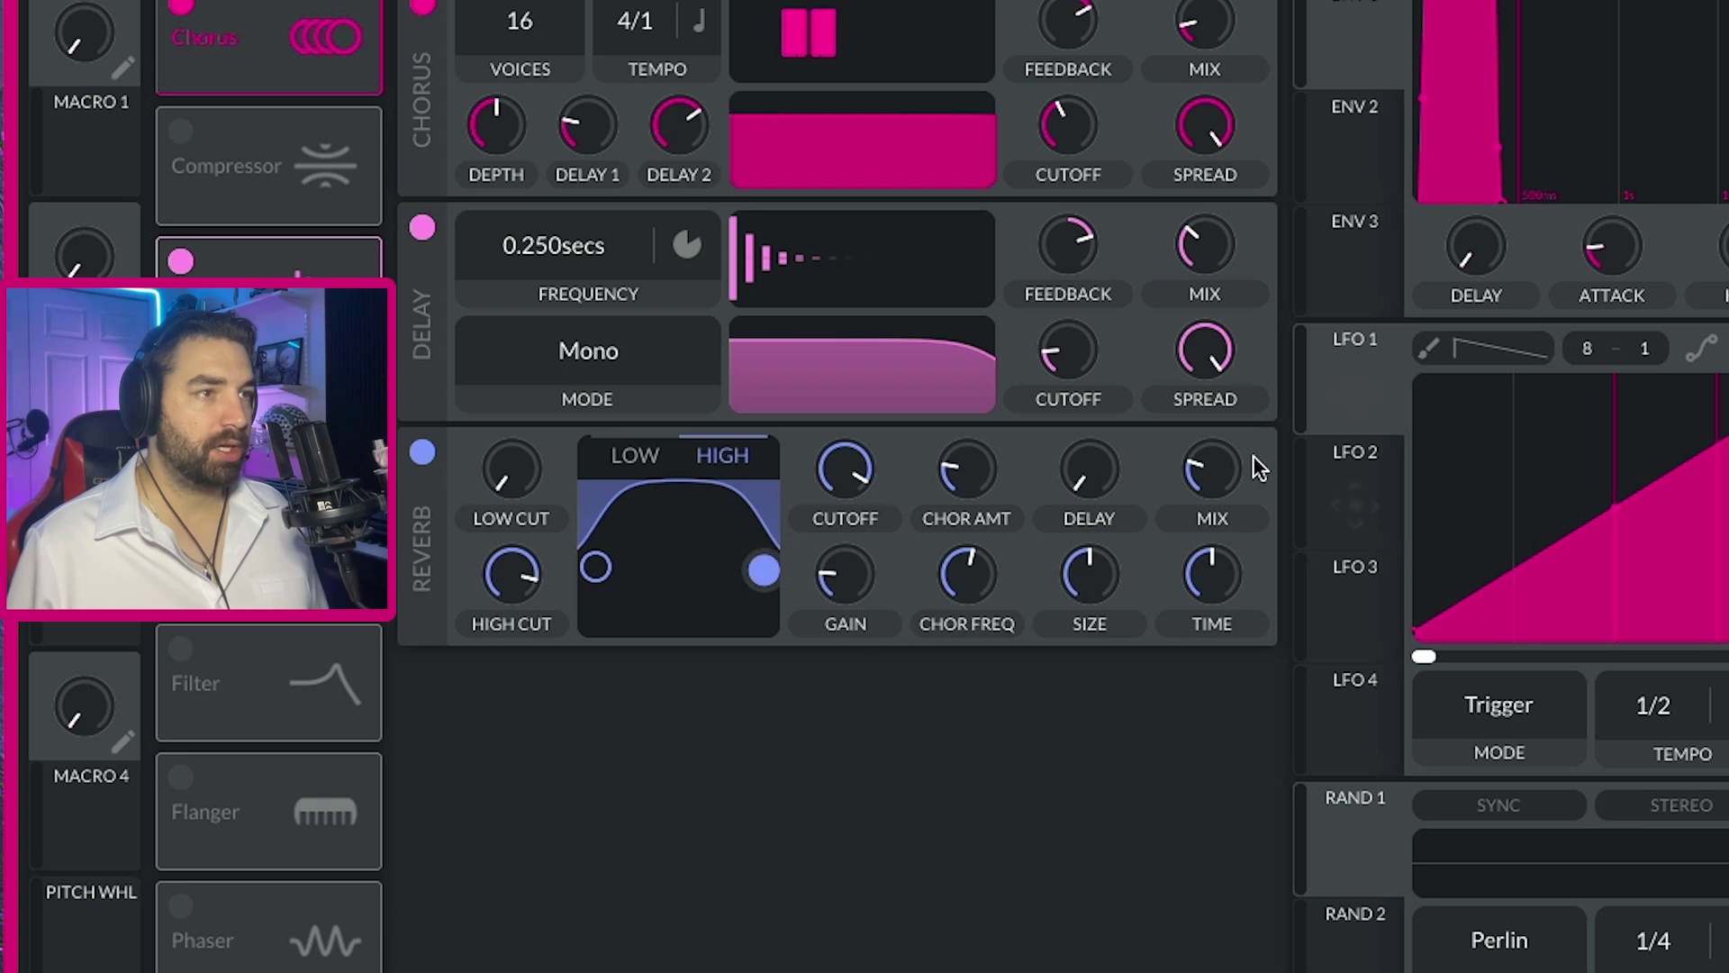
# Raise the reverb's mix past the halfway mark and increase its size slightly.
pyautogui.scroll(-1, 1230, 459)
pyautogui.scroll(3, 1234, 451)
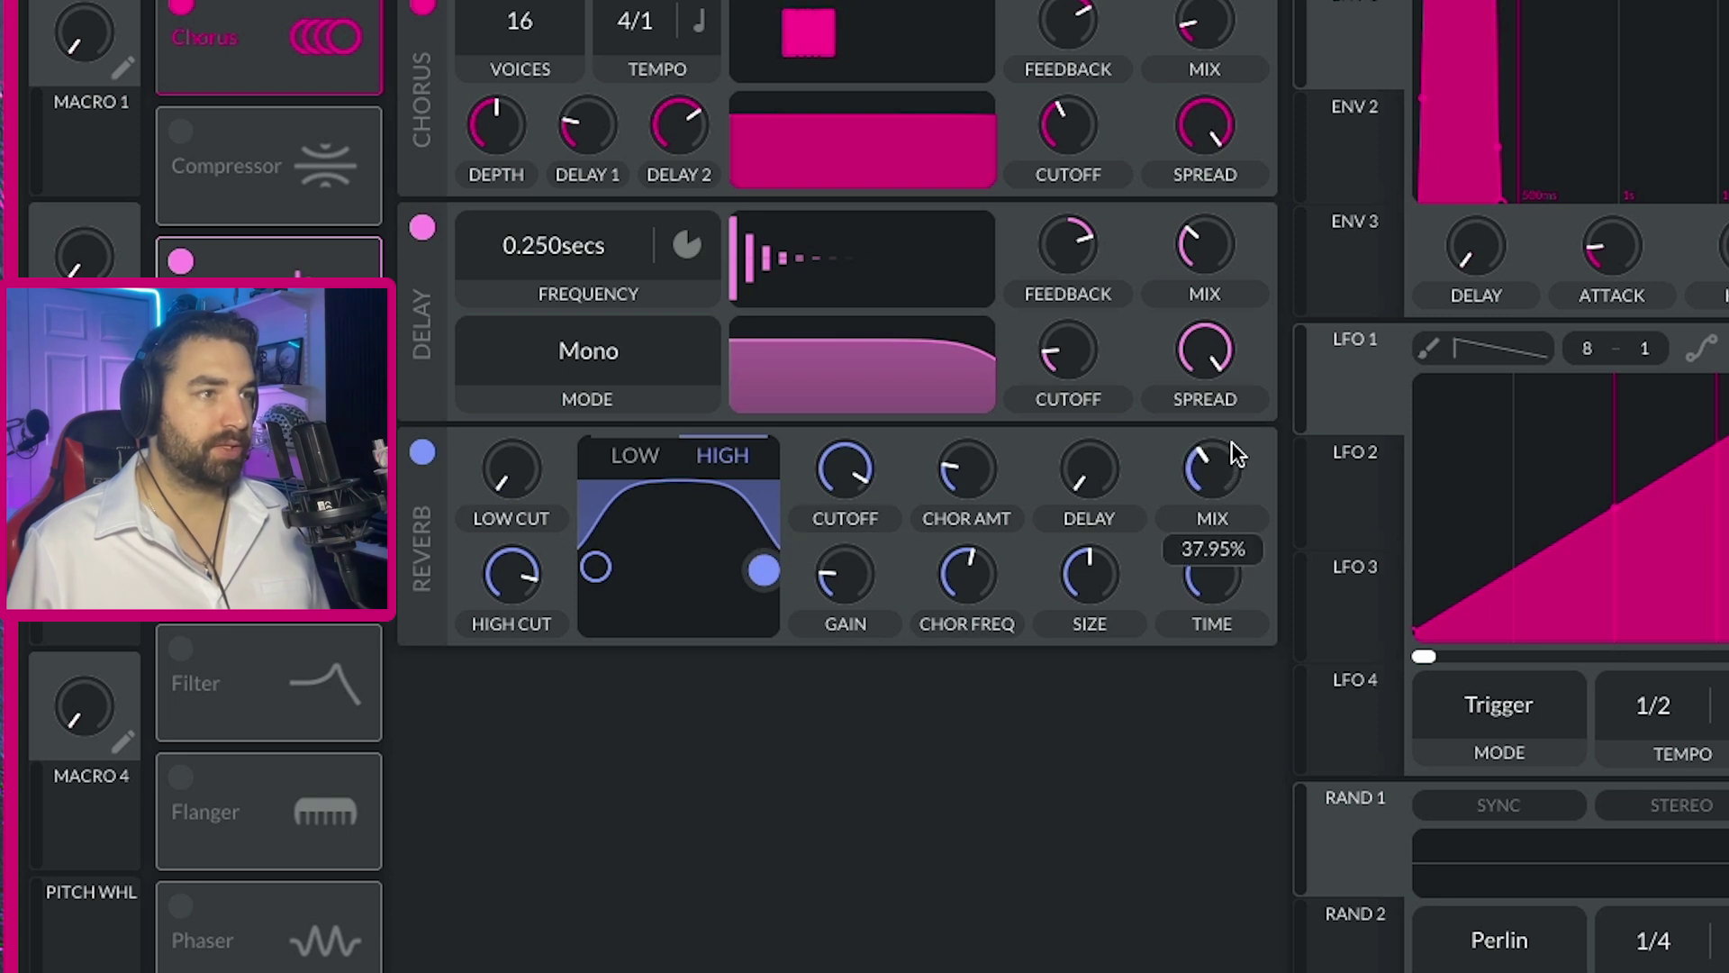
pyautogui.scroll(3, 1111, 566)
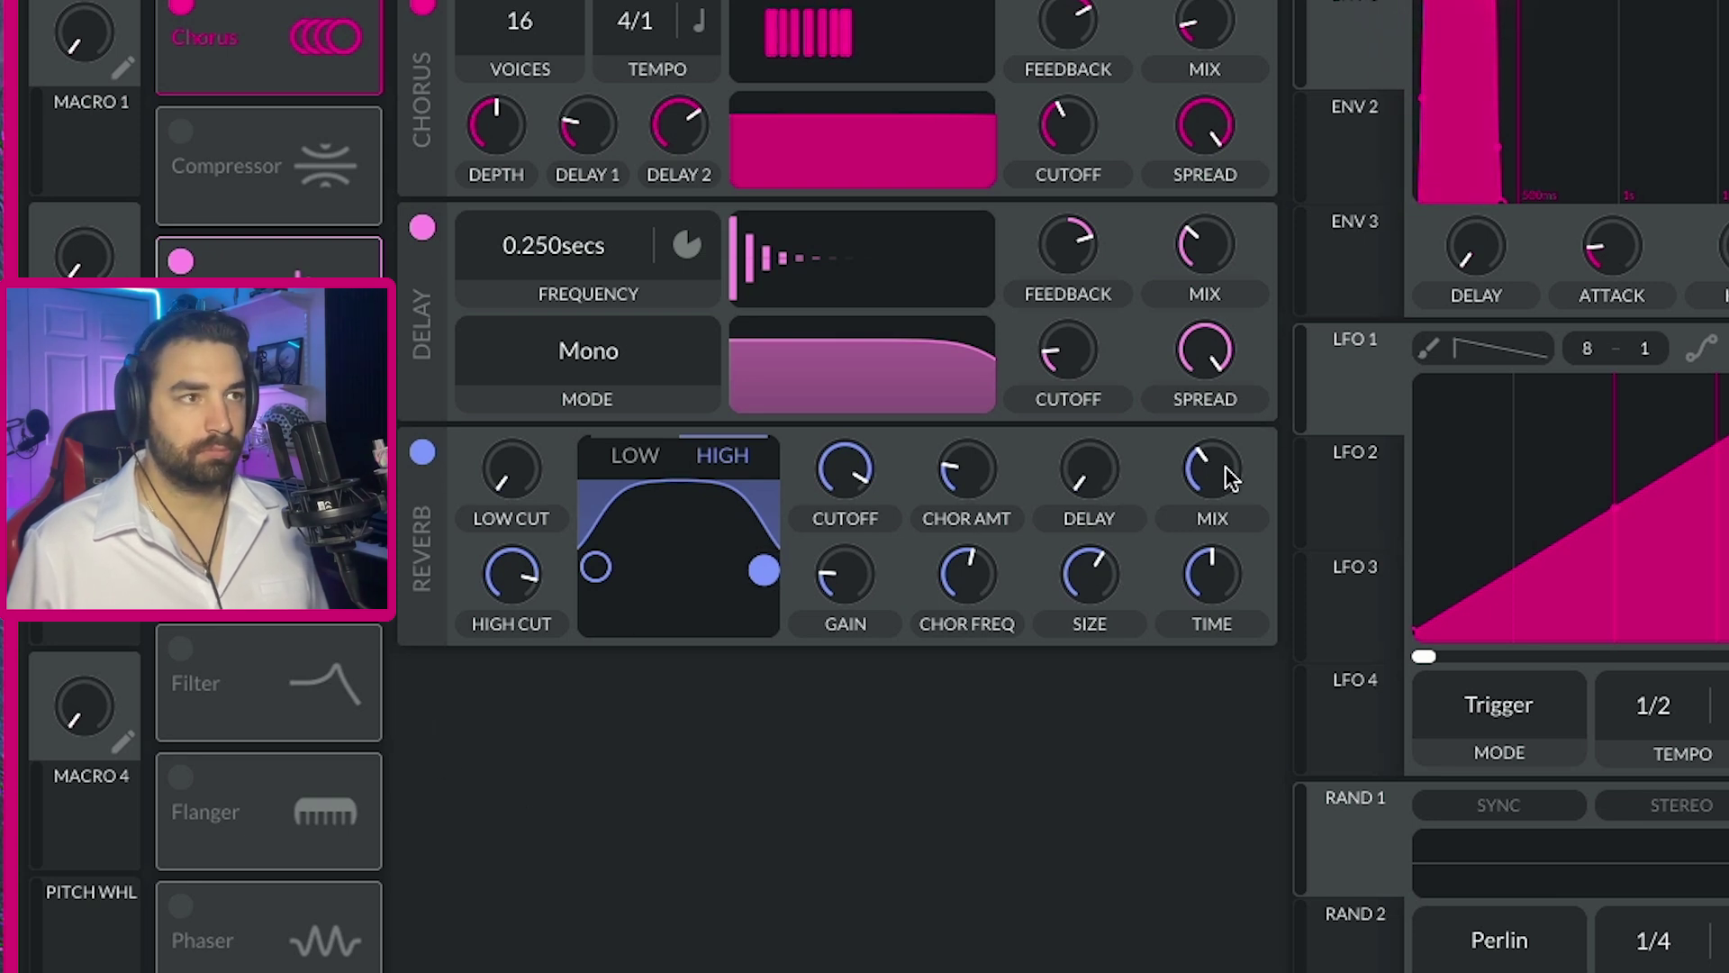
pyautogui.moveTo(1225, 467); pyautogui.dragTo(1224, 424)
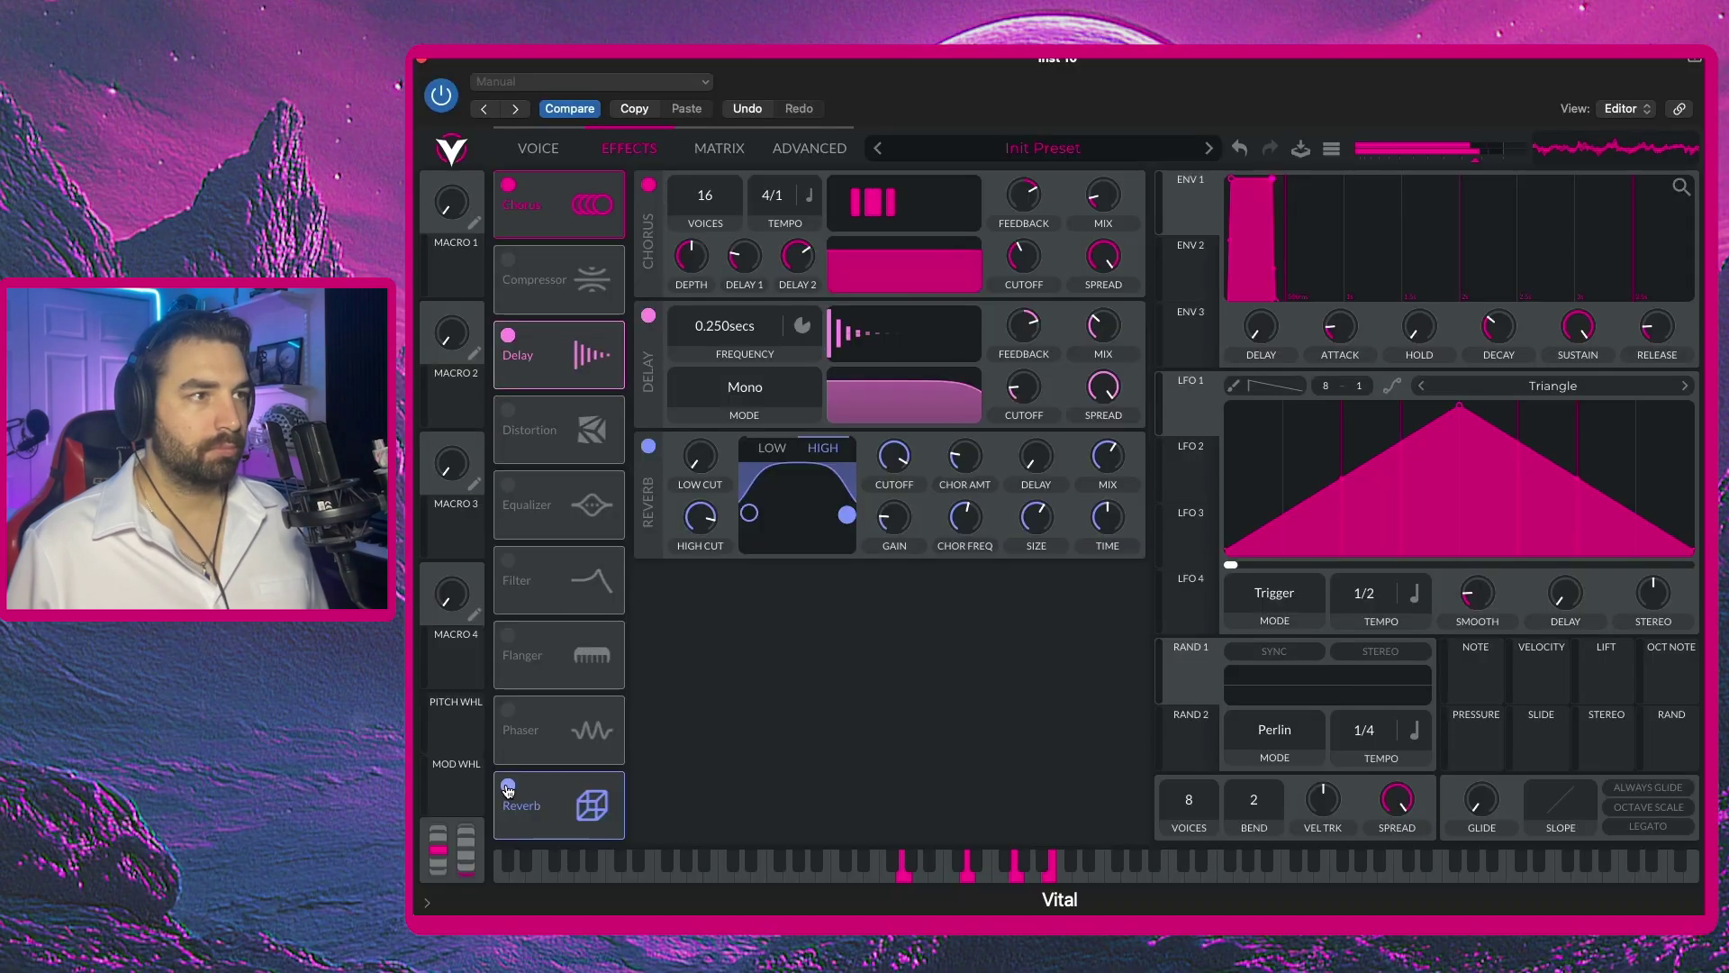
# Compare the sound with the reverb off and on, and raise the master volume to about -5.47 dB.
pyautogui.click(508, 789)
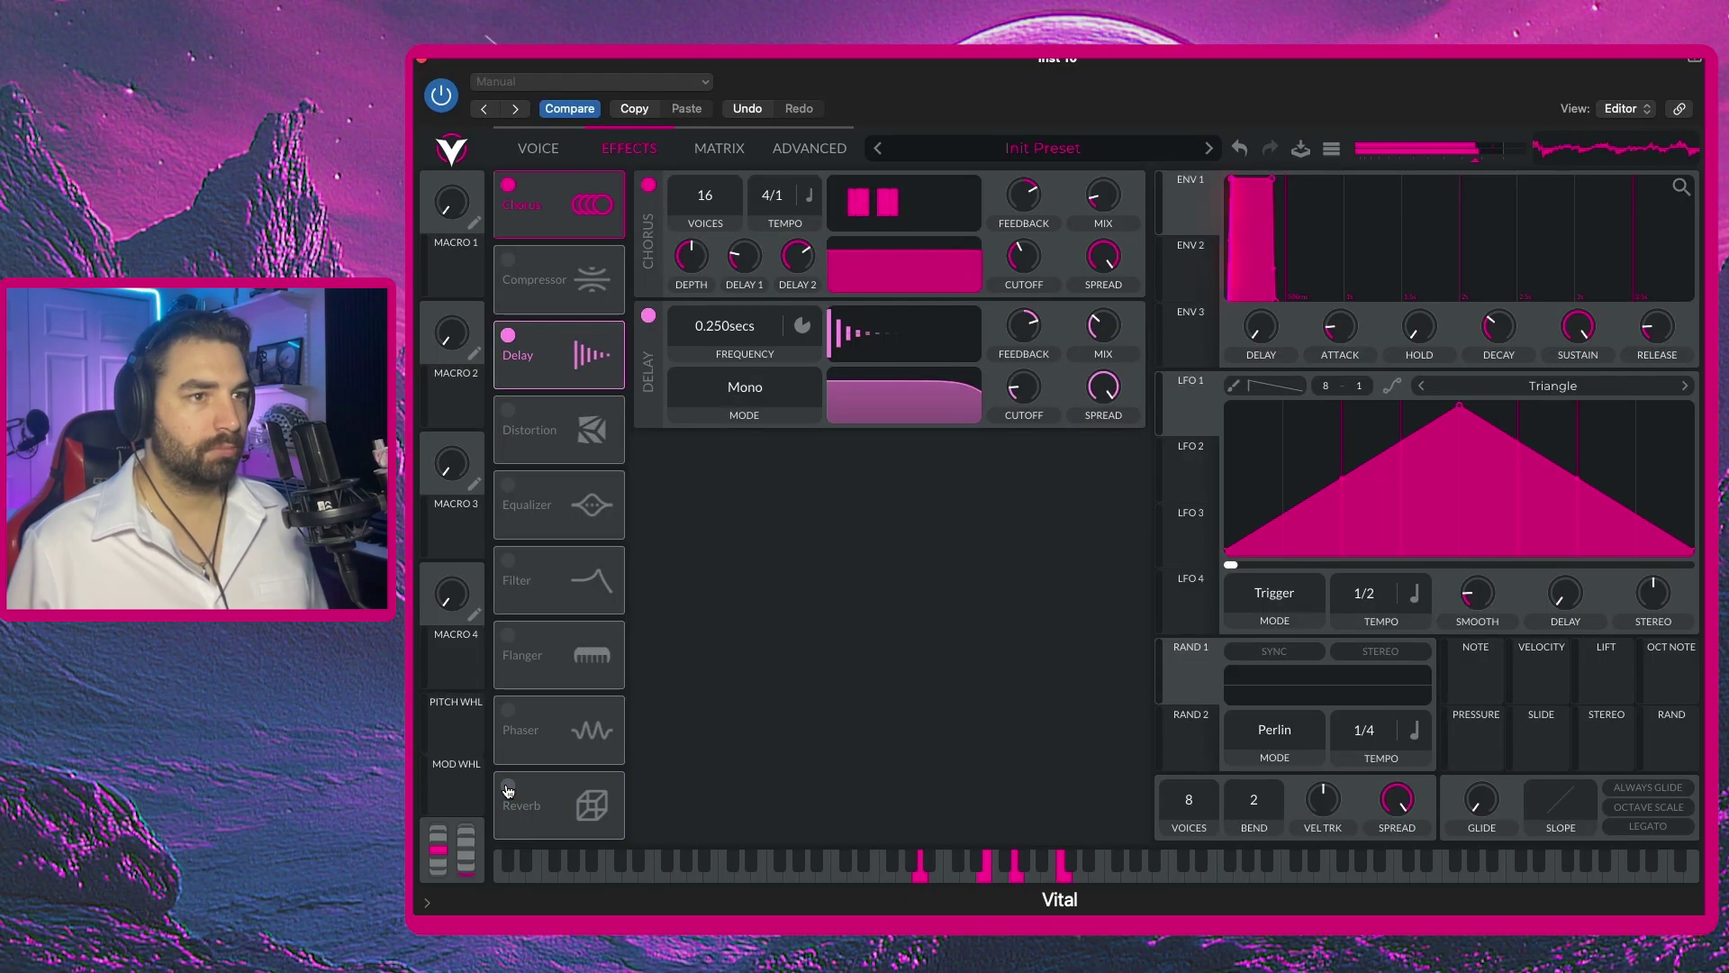
pyautogui.click(508, 789)
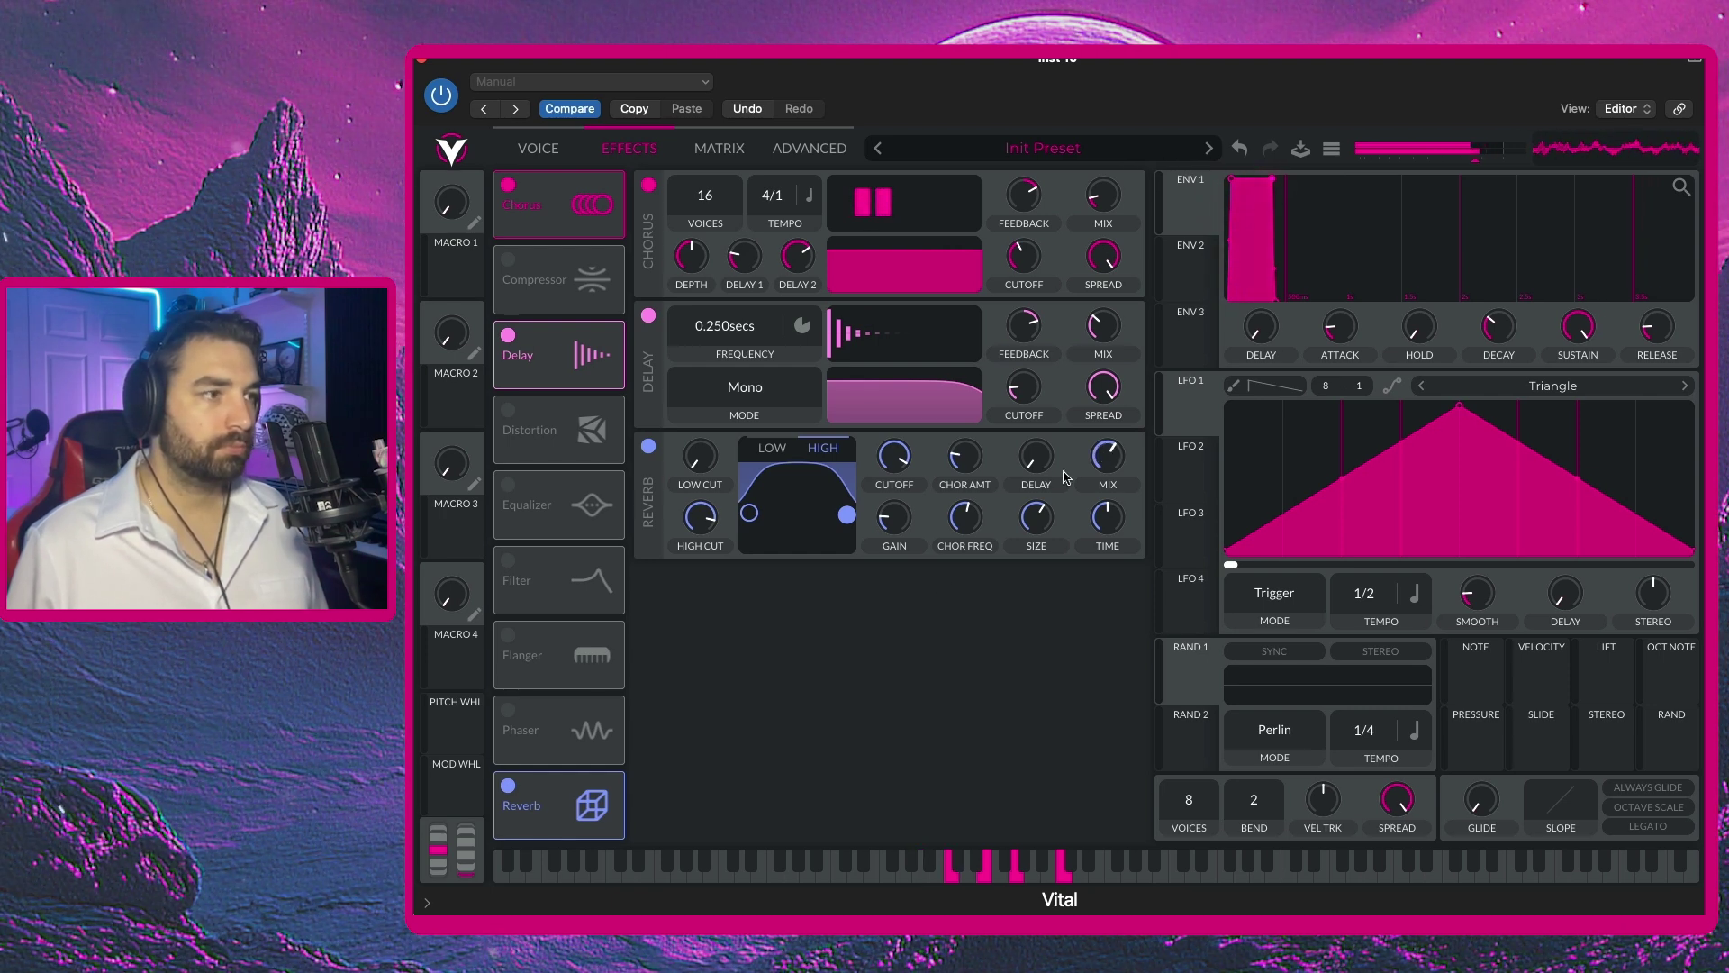
pyautogui.moveTo(1488, 164)
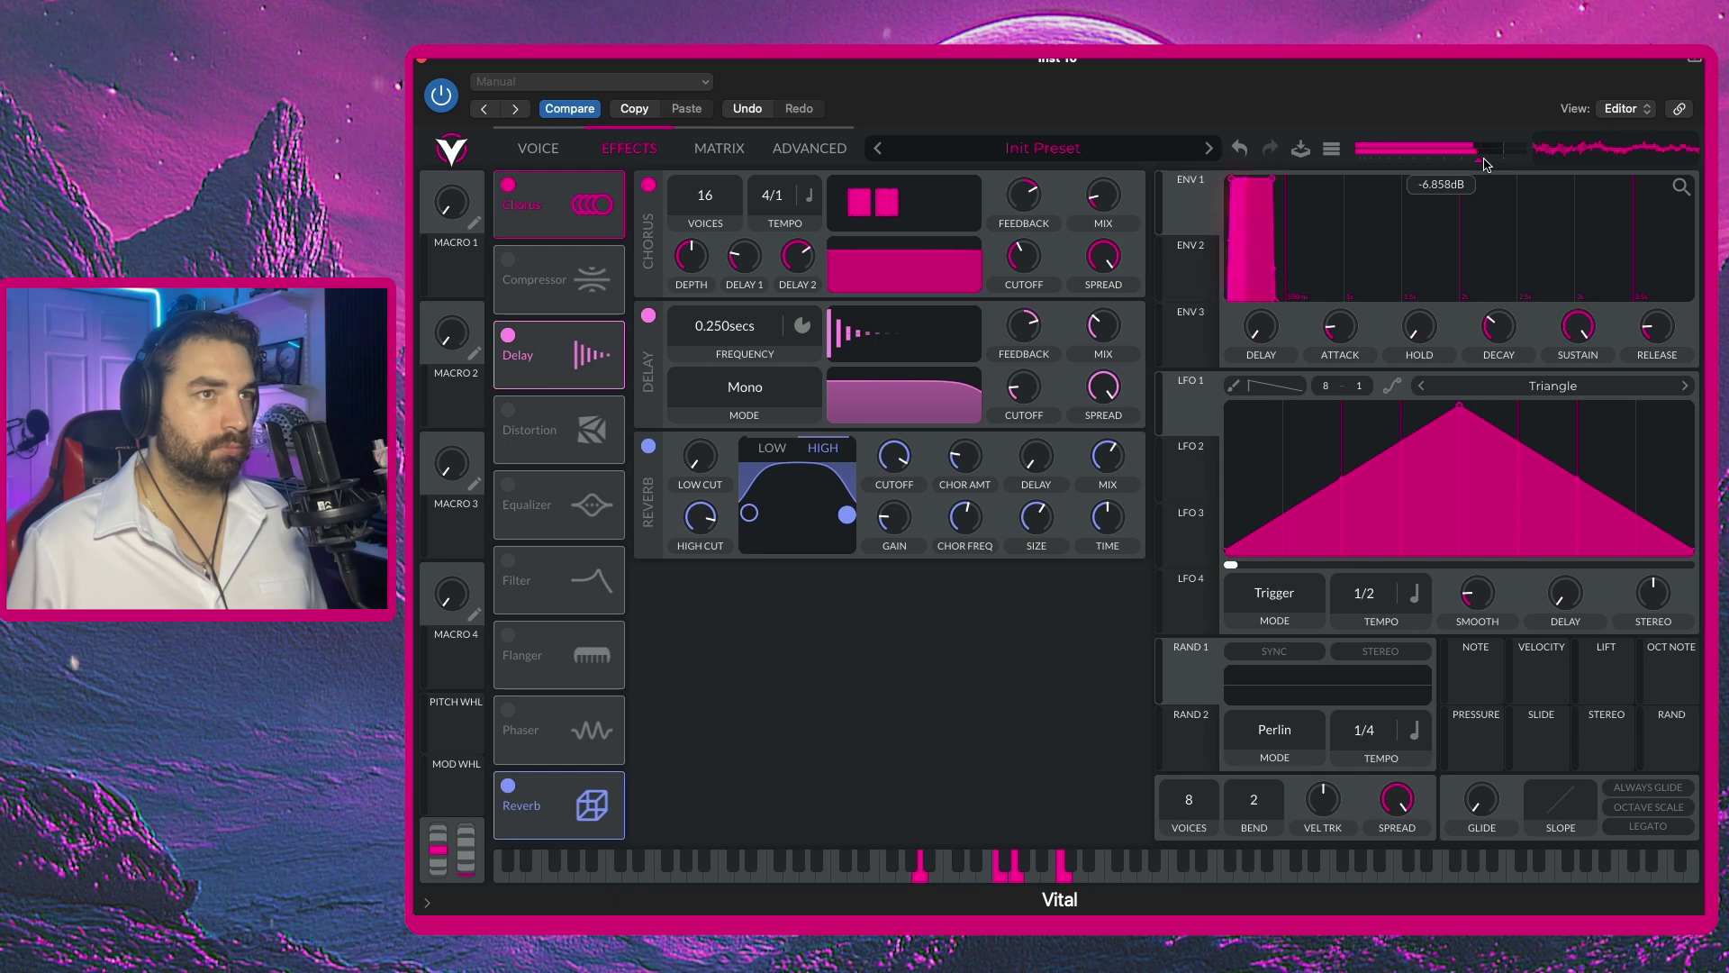
pyautogui.scroll(2, 1491, 164)
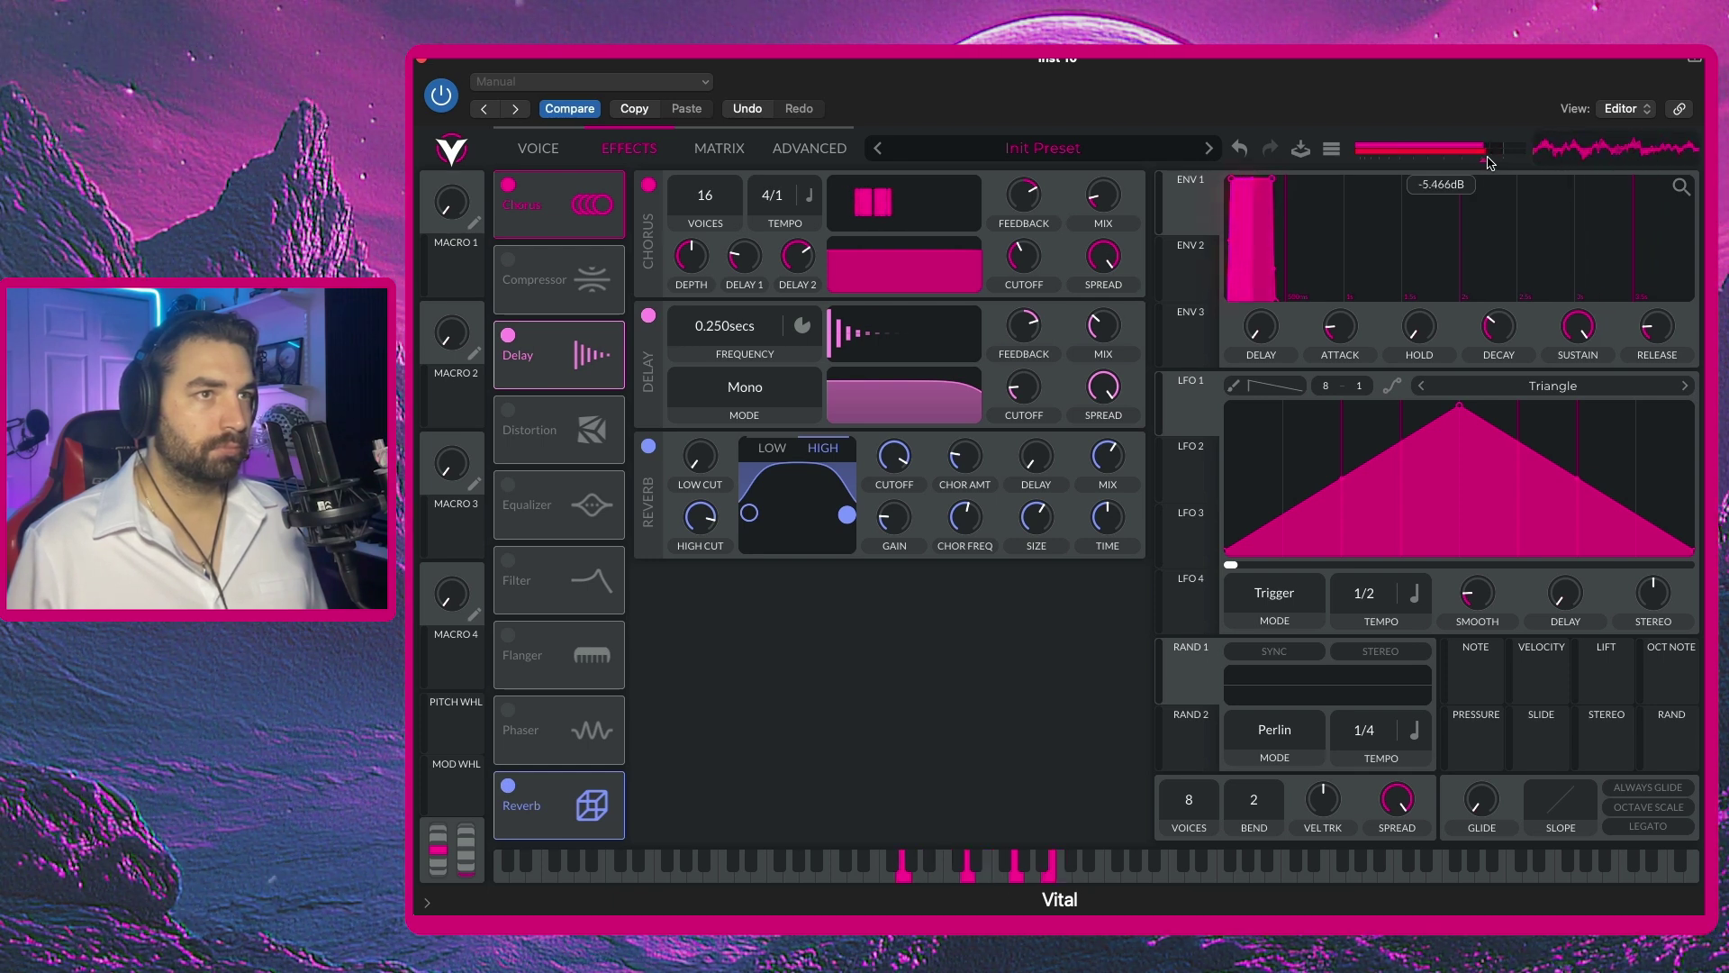
pyautogui.click(507, 787)
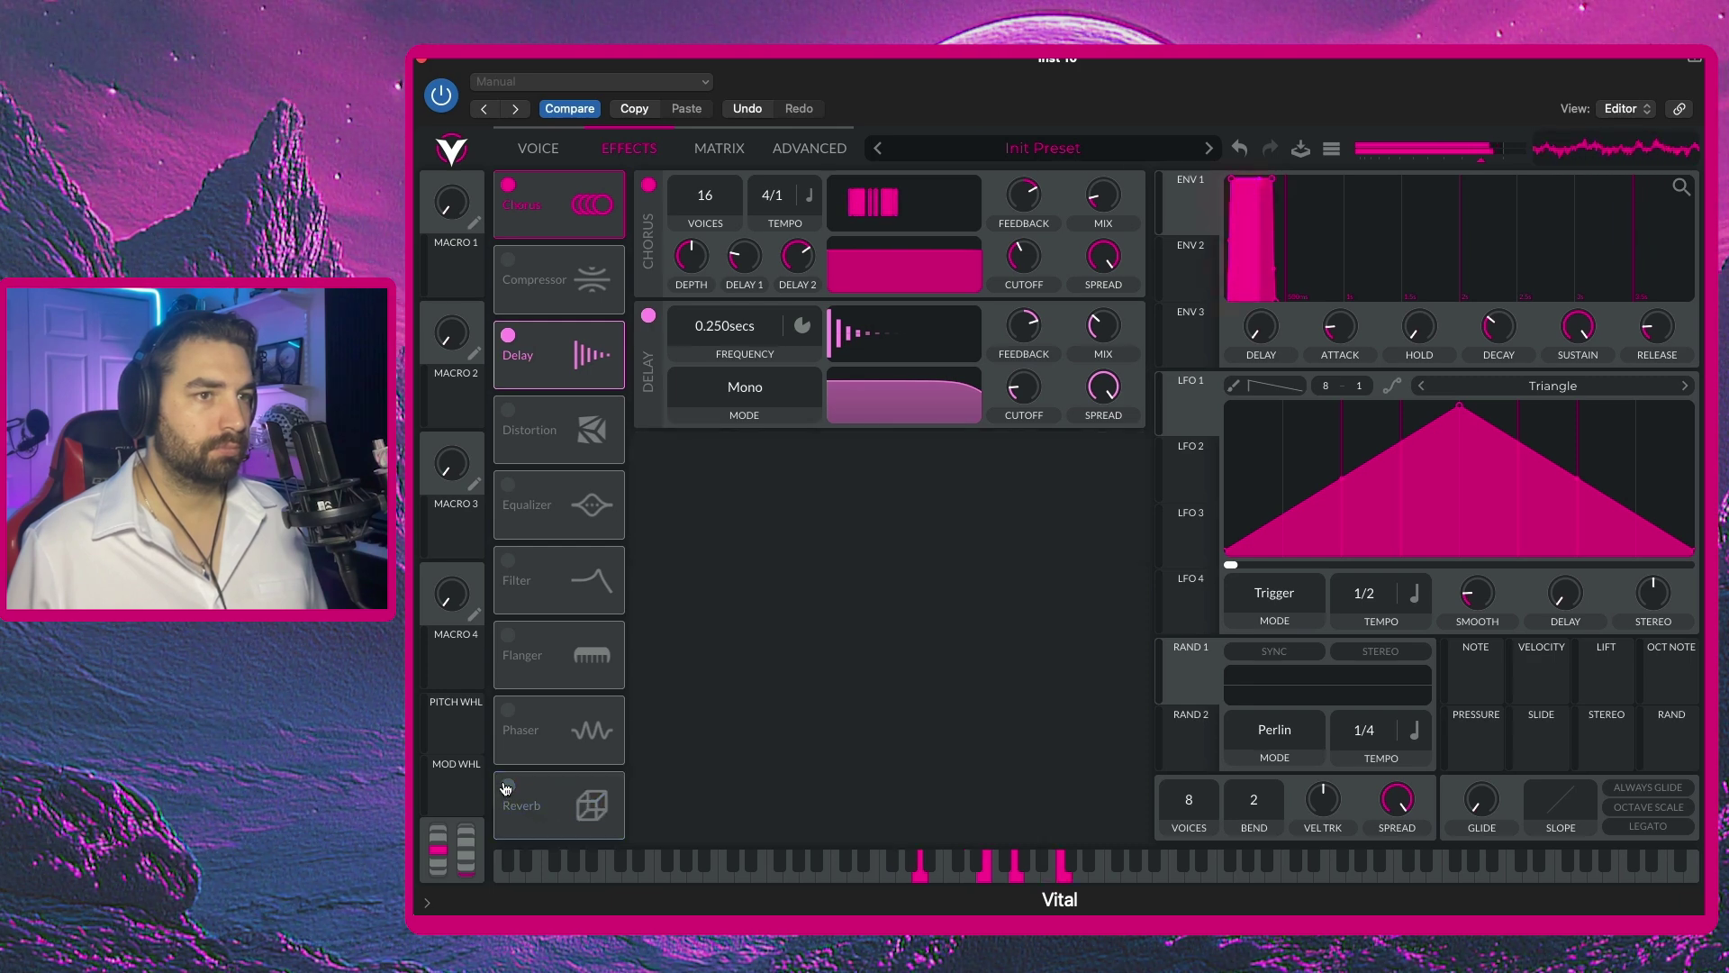
pyautogui.click(508, 786)
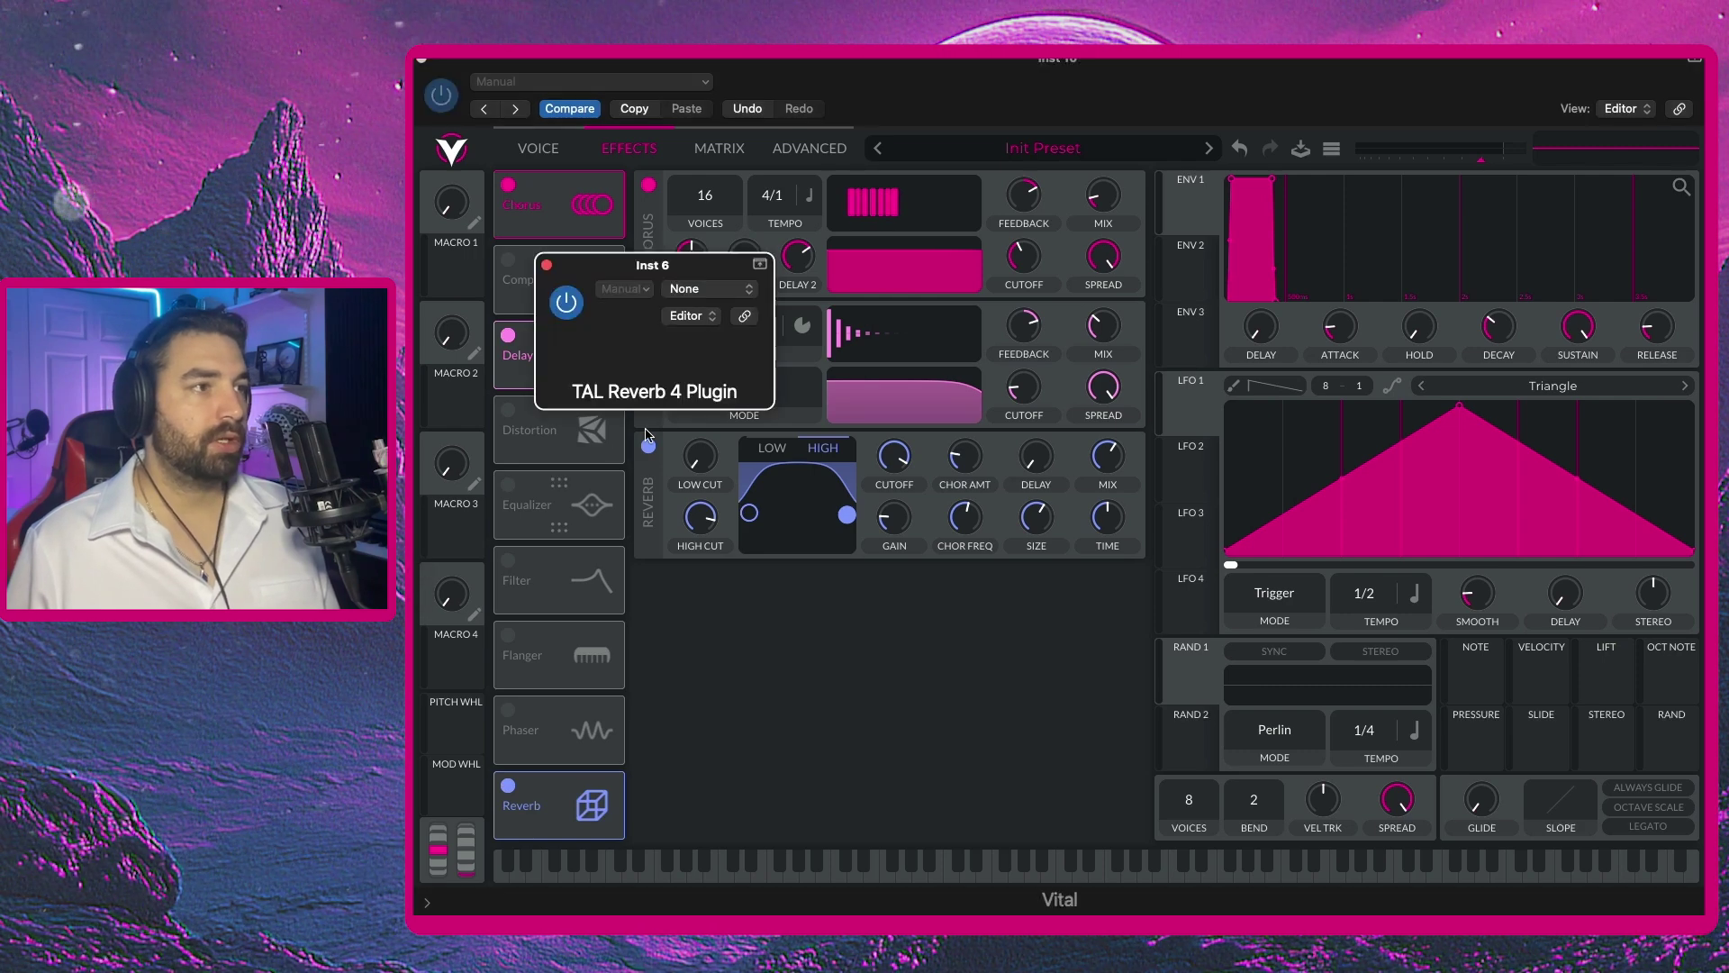
# Turn off Vital's reverb module and lower the wet level of the TAL Reverb 4 plugin to 0%.
pyautogui.moveTo(819, 260); pyautogui.dragTo(1241, 171)
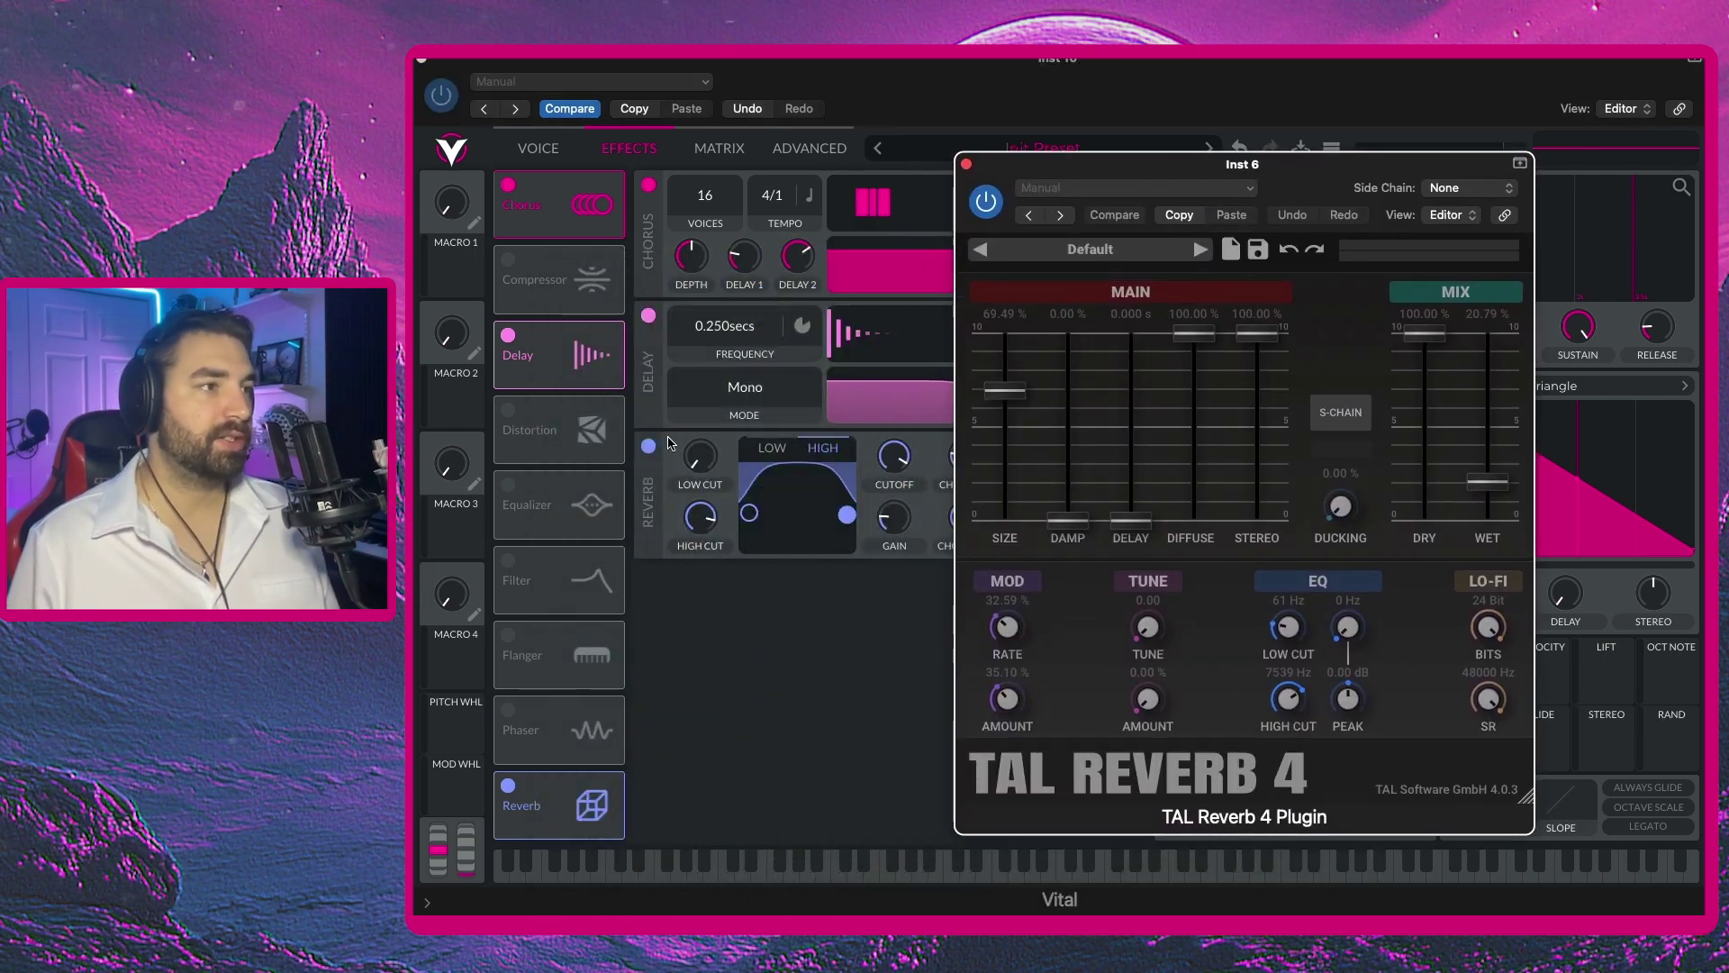
pyautogui.click(649, 446)
pyautogui.click(1490, 479)
pyautogui.moveTo(1494, 495); pyautogui.dragTo(1495, 529)
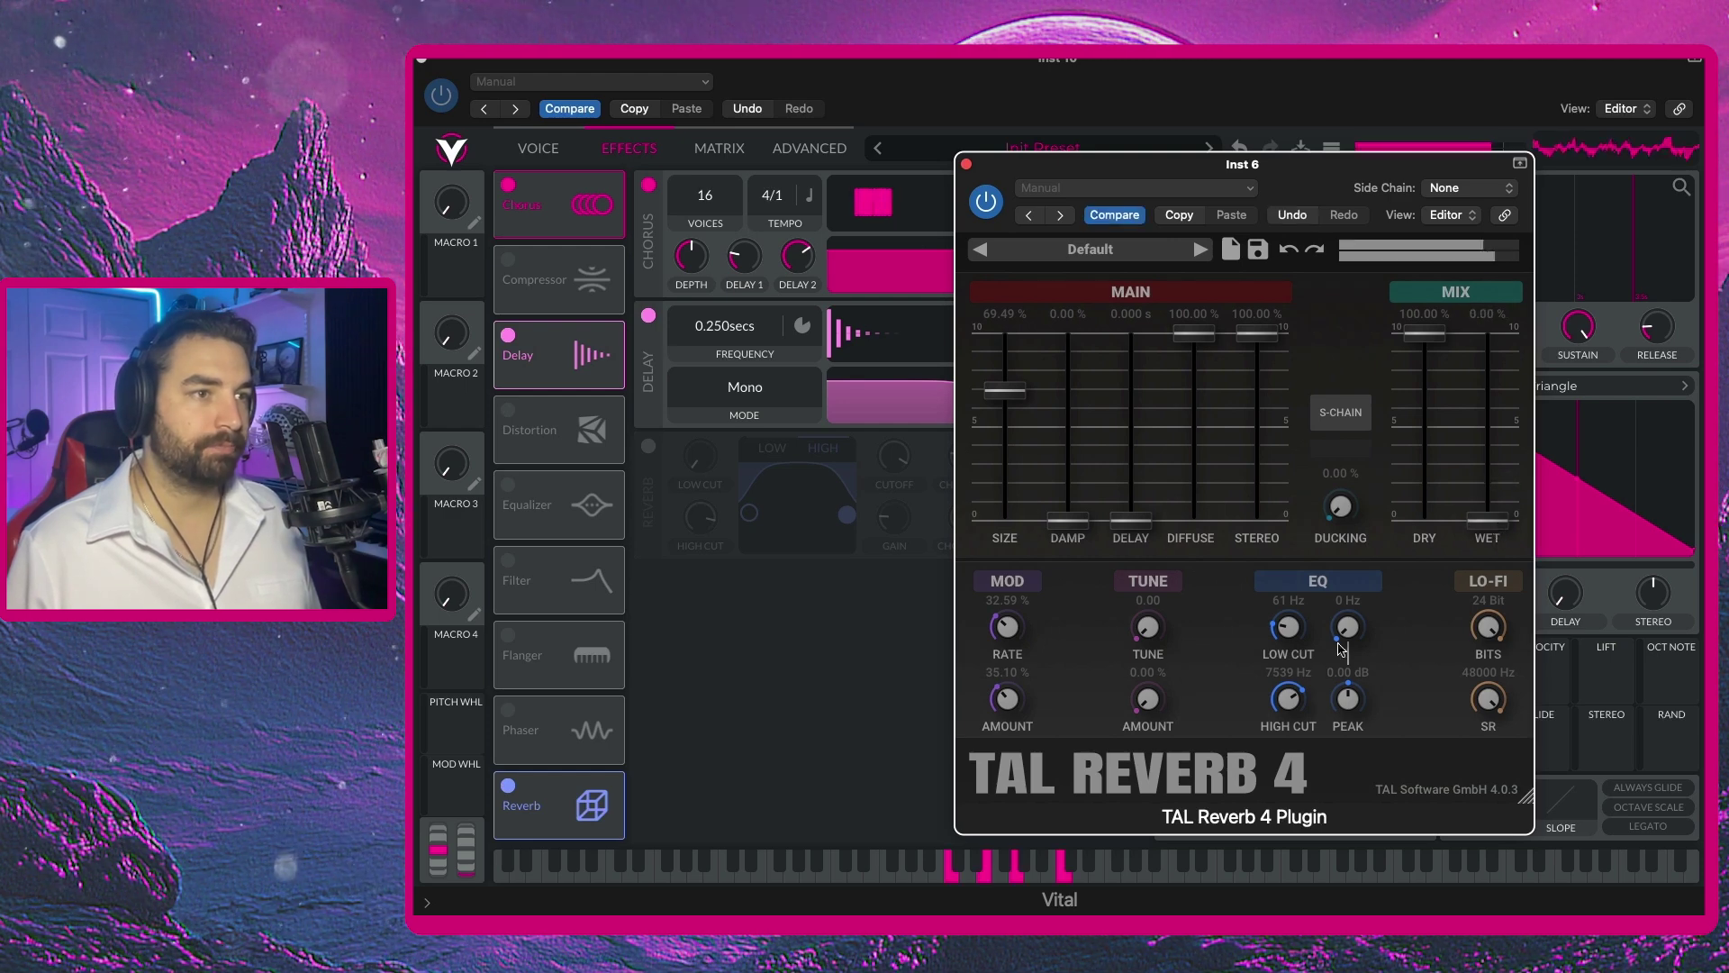
# Set TAL Reverb 4's EQ to a 307 Hz low cut and 6528 Hz high cut, and its wet level to about 58.21%.
pyautogui.moveTo(1289, 642); pyautogui.dragTo(1293, 623)
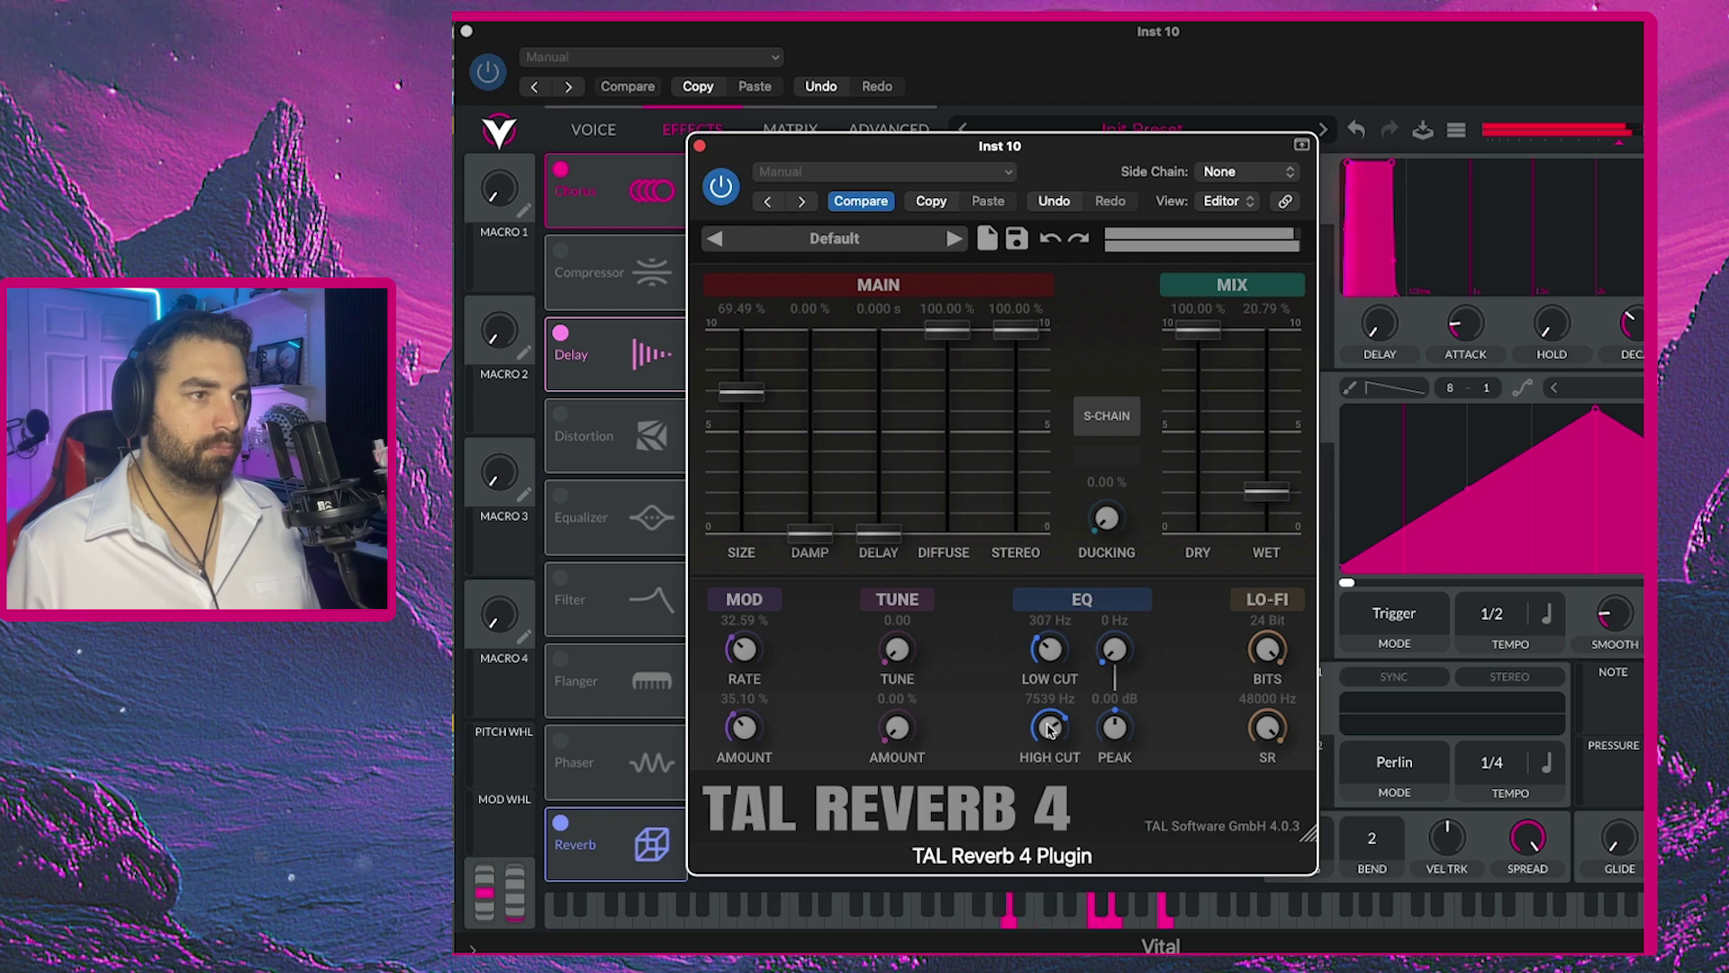
pyautogui.moveTo(1051, 730); pyautogui.dragTo(1051, 737)
pyautogui.moveTo(1266, 491); pyautogui.dragTo(1268, 415)
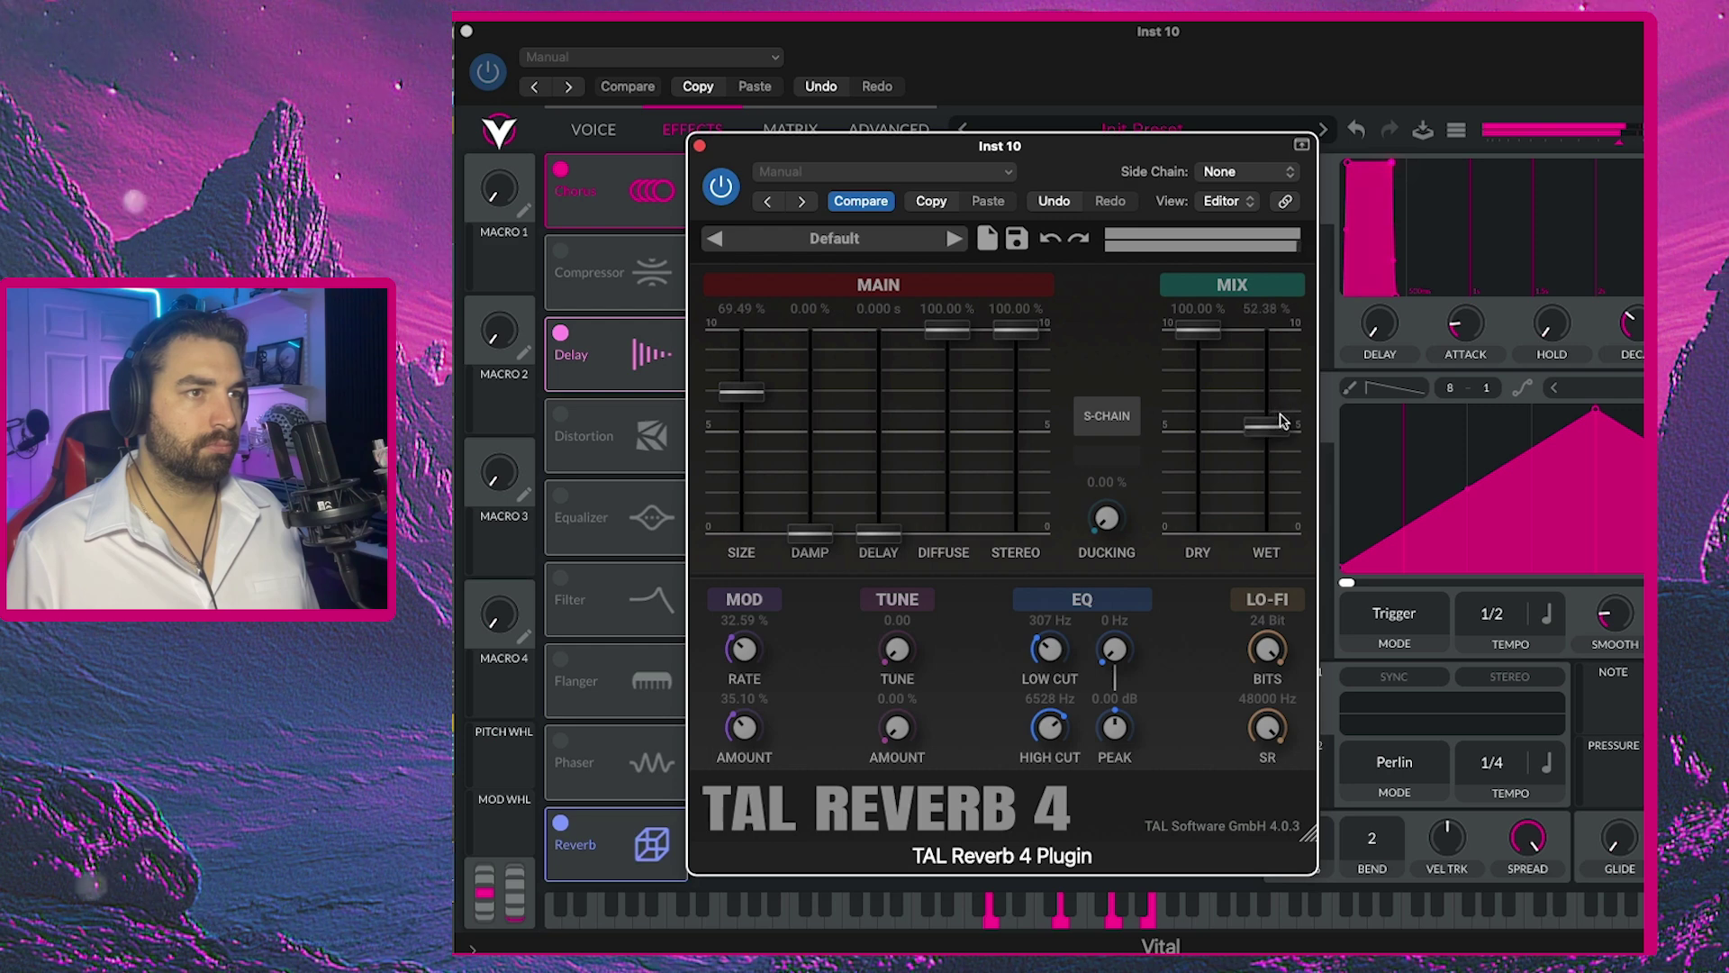
pyautogui.moveTo(1200, 331)
pyautogui.mouseDown()
pyautogui.moveTo(1208, 581)
pyautogui.moveTo(1200, 330)
pyautogui.mouseUp()
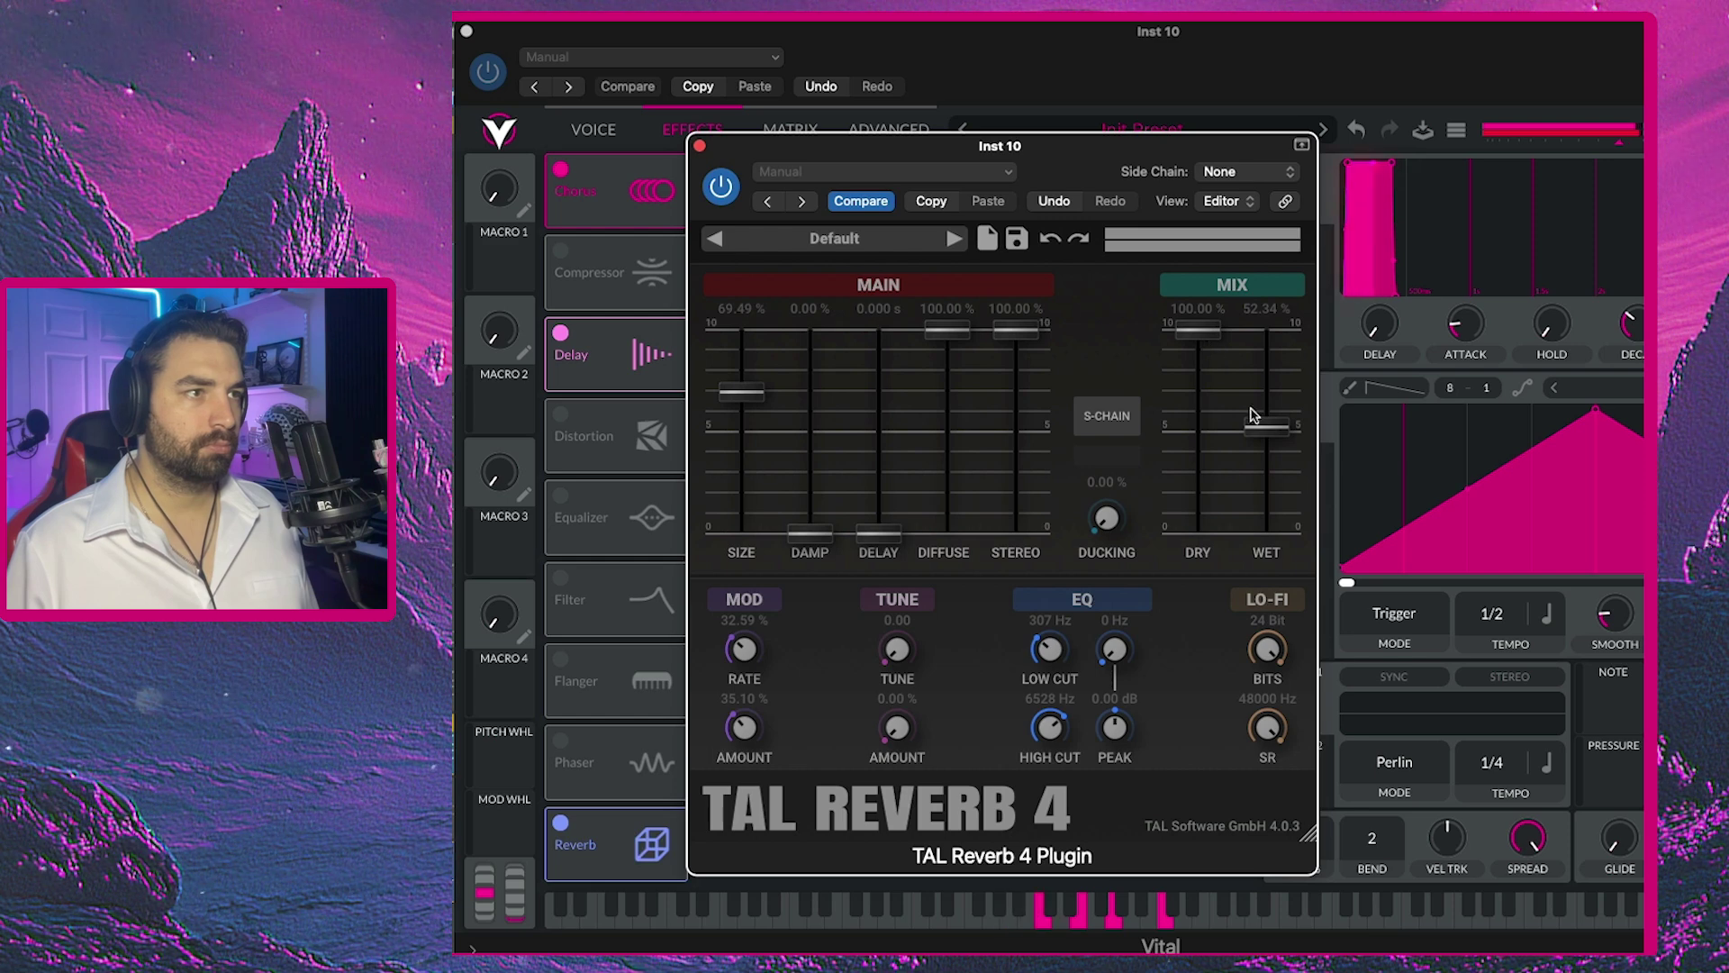
pyautogui.moveTo(1266, 428); pyautogui.dragTo(1271, 420)
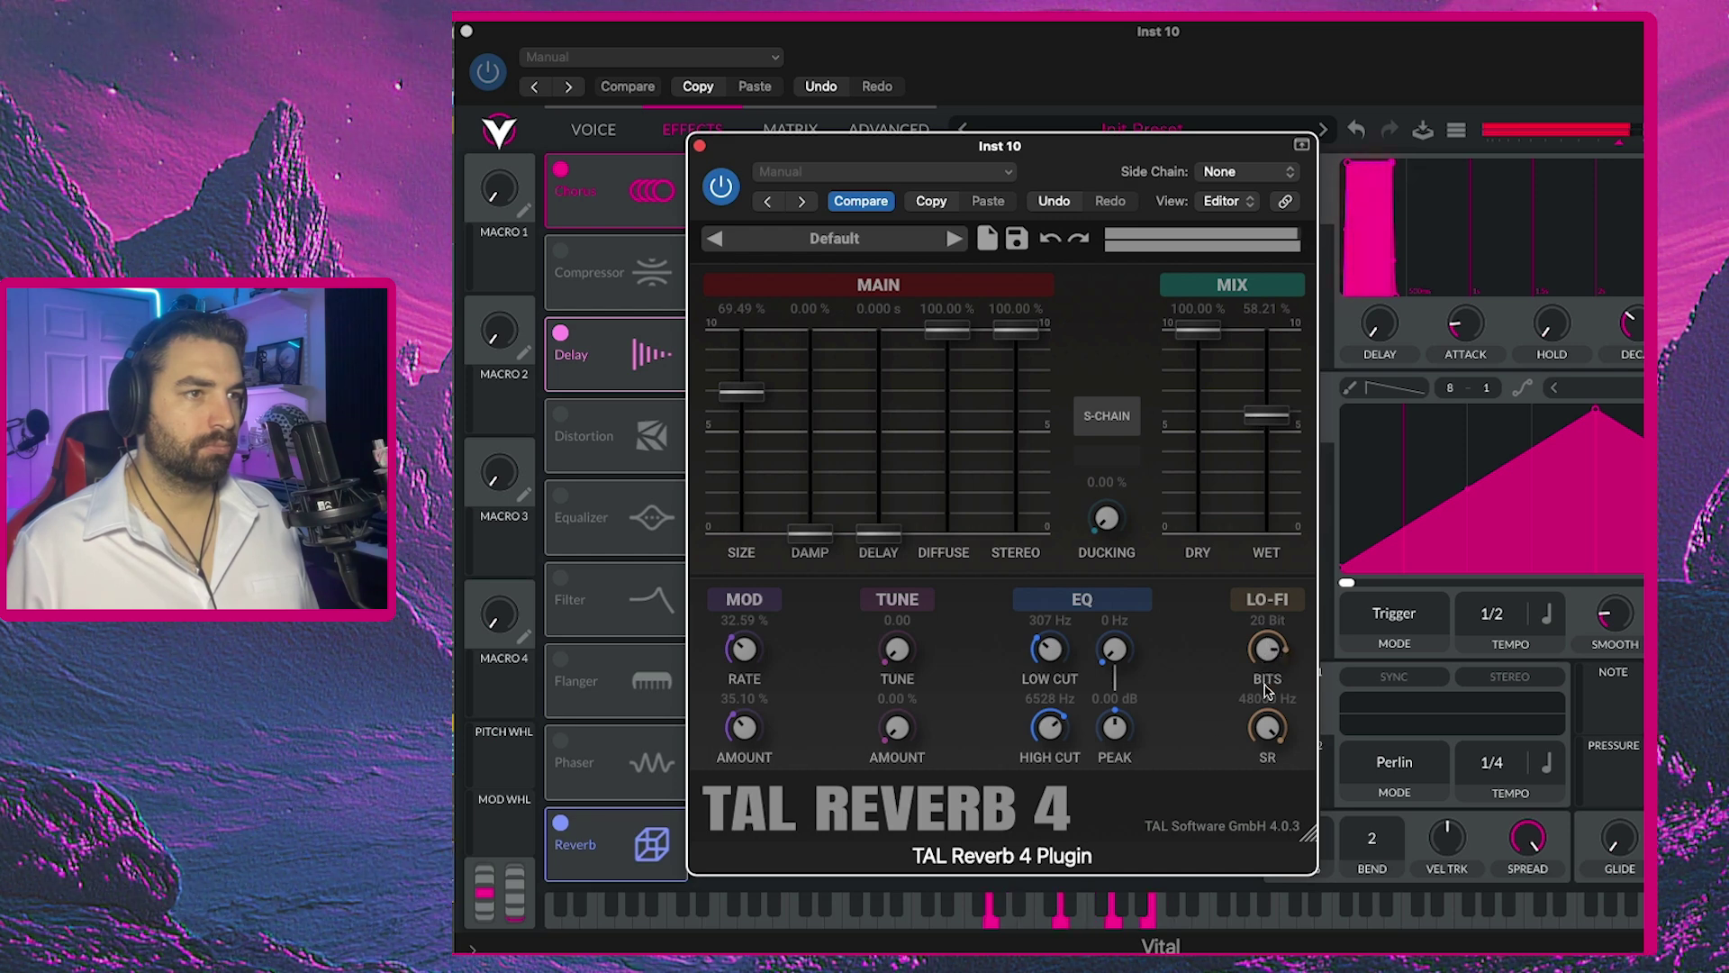
# Try TAL Reverb 4's lo-fi bit depth at 8 Bit with a lowered dry level, and return it to 24 Bit.
pyautogui.moveTo(1266, 690); pyautogui.dragTo(1272, 775)
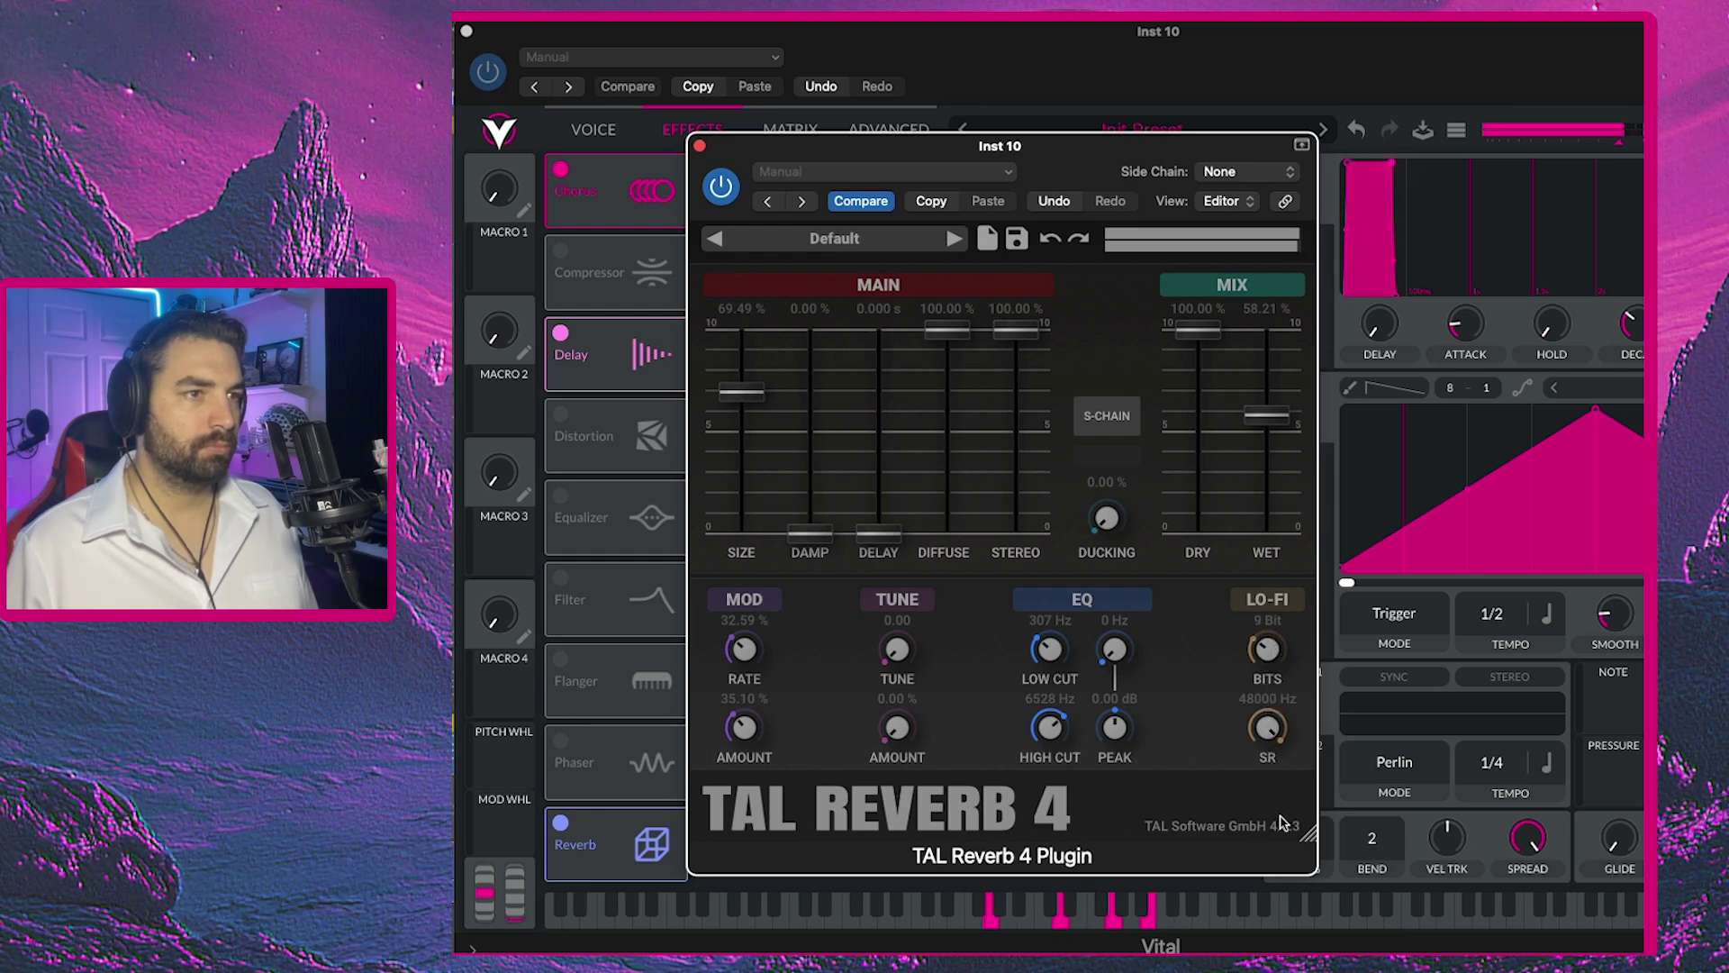
pyautogui.moveTo(1208, 375); pyautogui.dragTo(1209, 589)
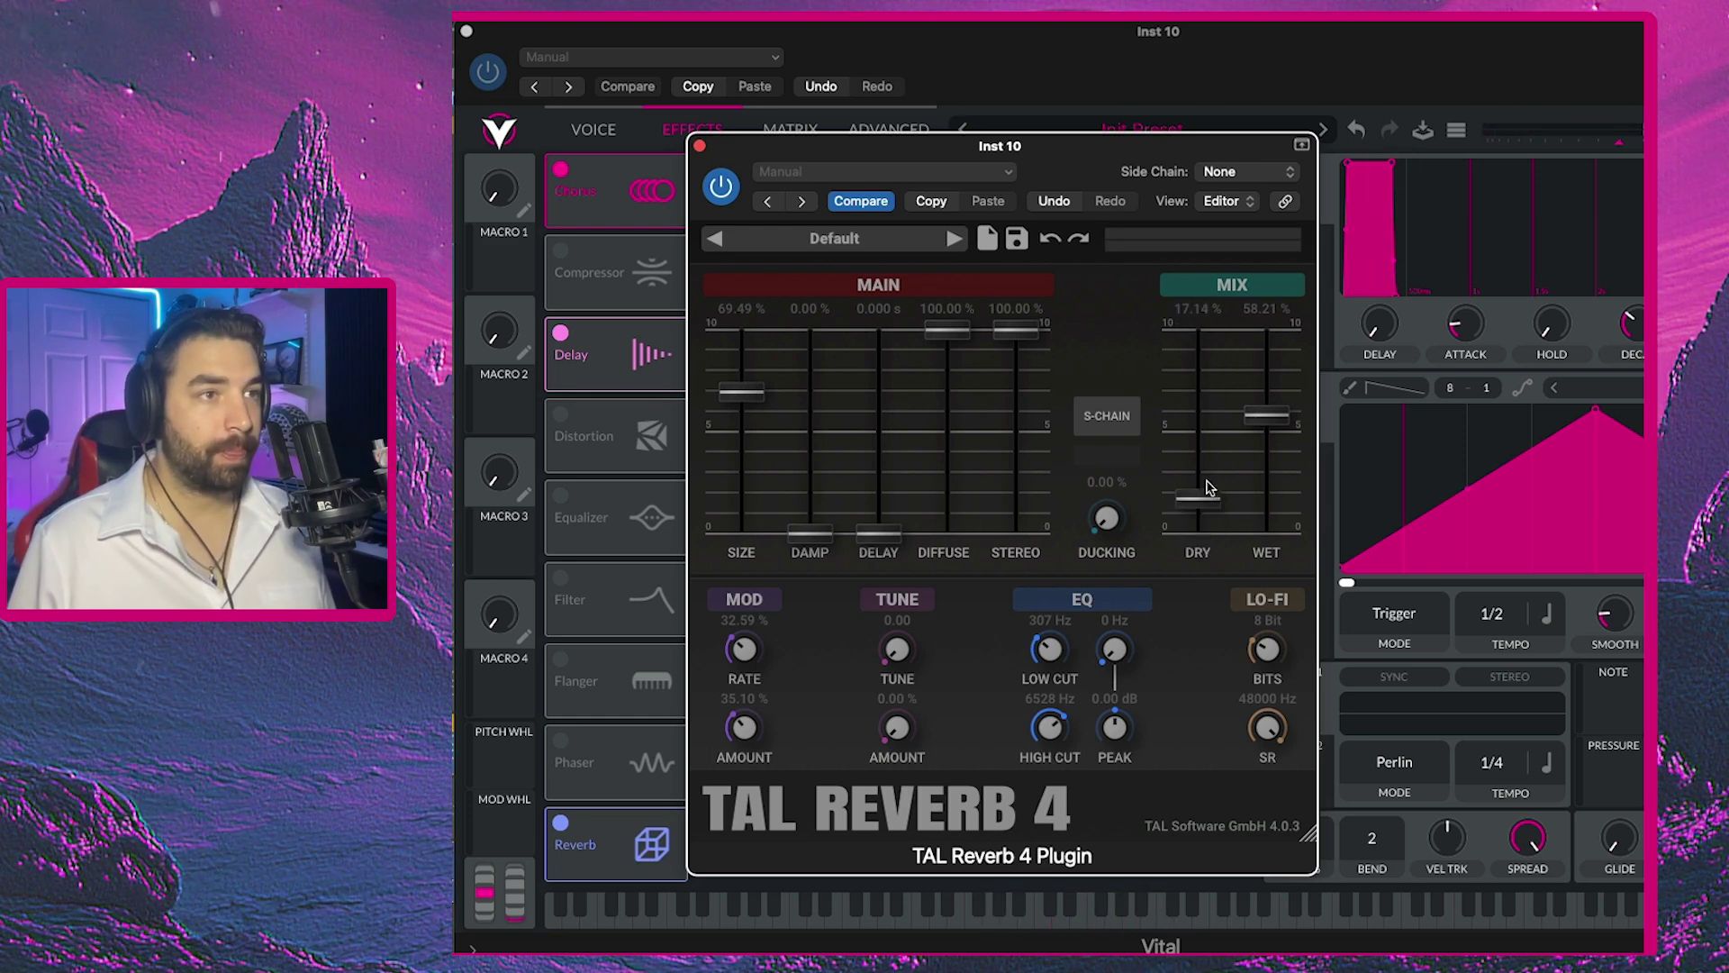
pyautogui.moveTo(1203, 535); pyautogui.dragTo(1200, 370)
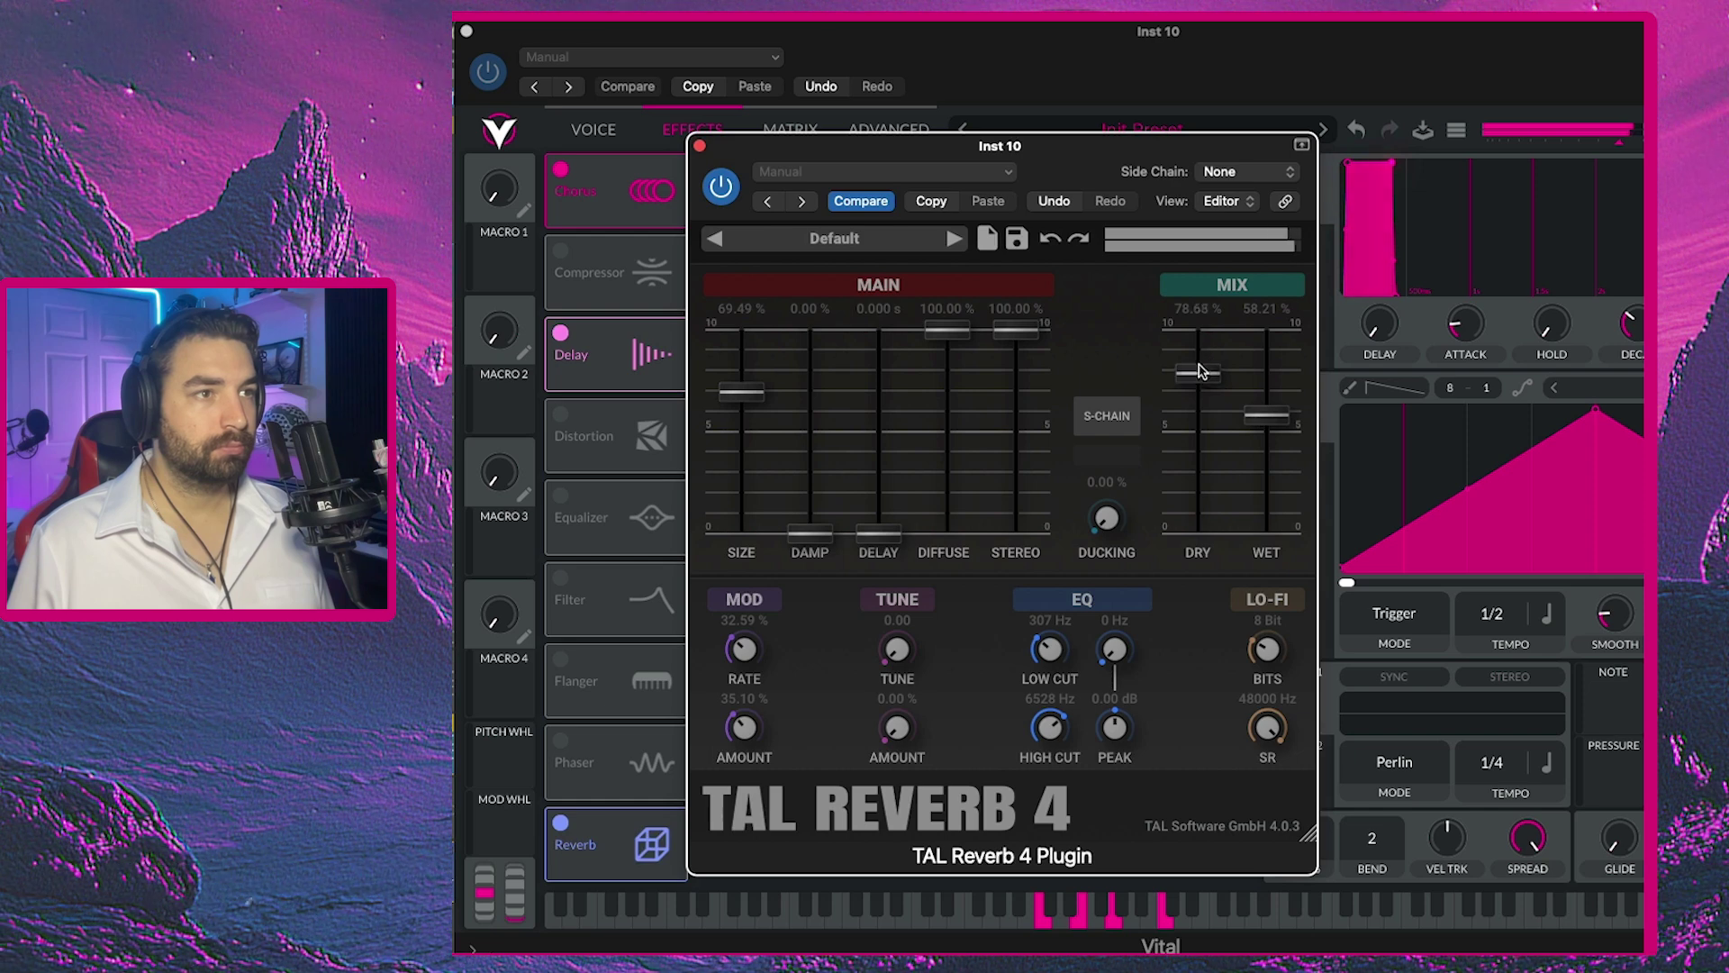
pyautogui.moveTo(1268, 656); pyautogui.dragTo(1271, 436)
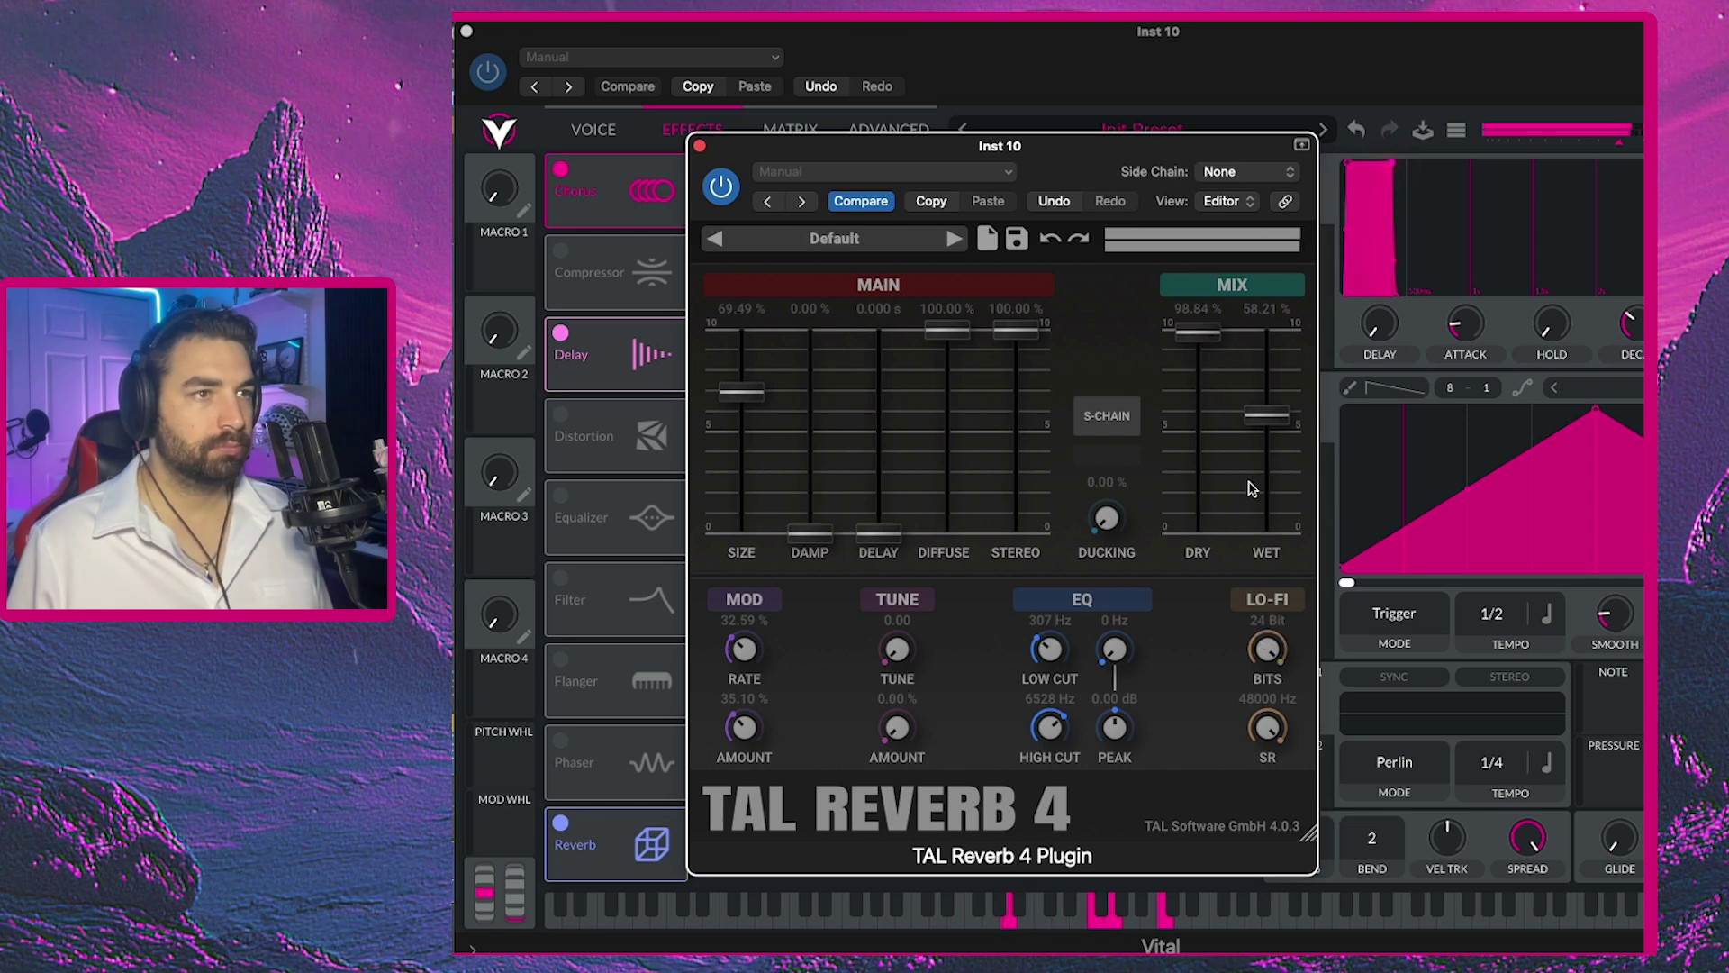
# Set TAL Reverb 4's wet level to about 49.77% and bypass the plugin to compare the sound.
pyautogui.moveTo(1268, 417)
pyautogui.mouseDown()
pyautogui.moveTo(1276, 458)
pyautogui.moveTo(1265, 434)
pyautogui.mouseUp()
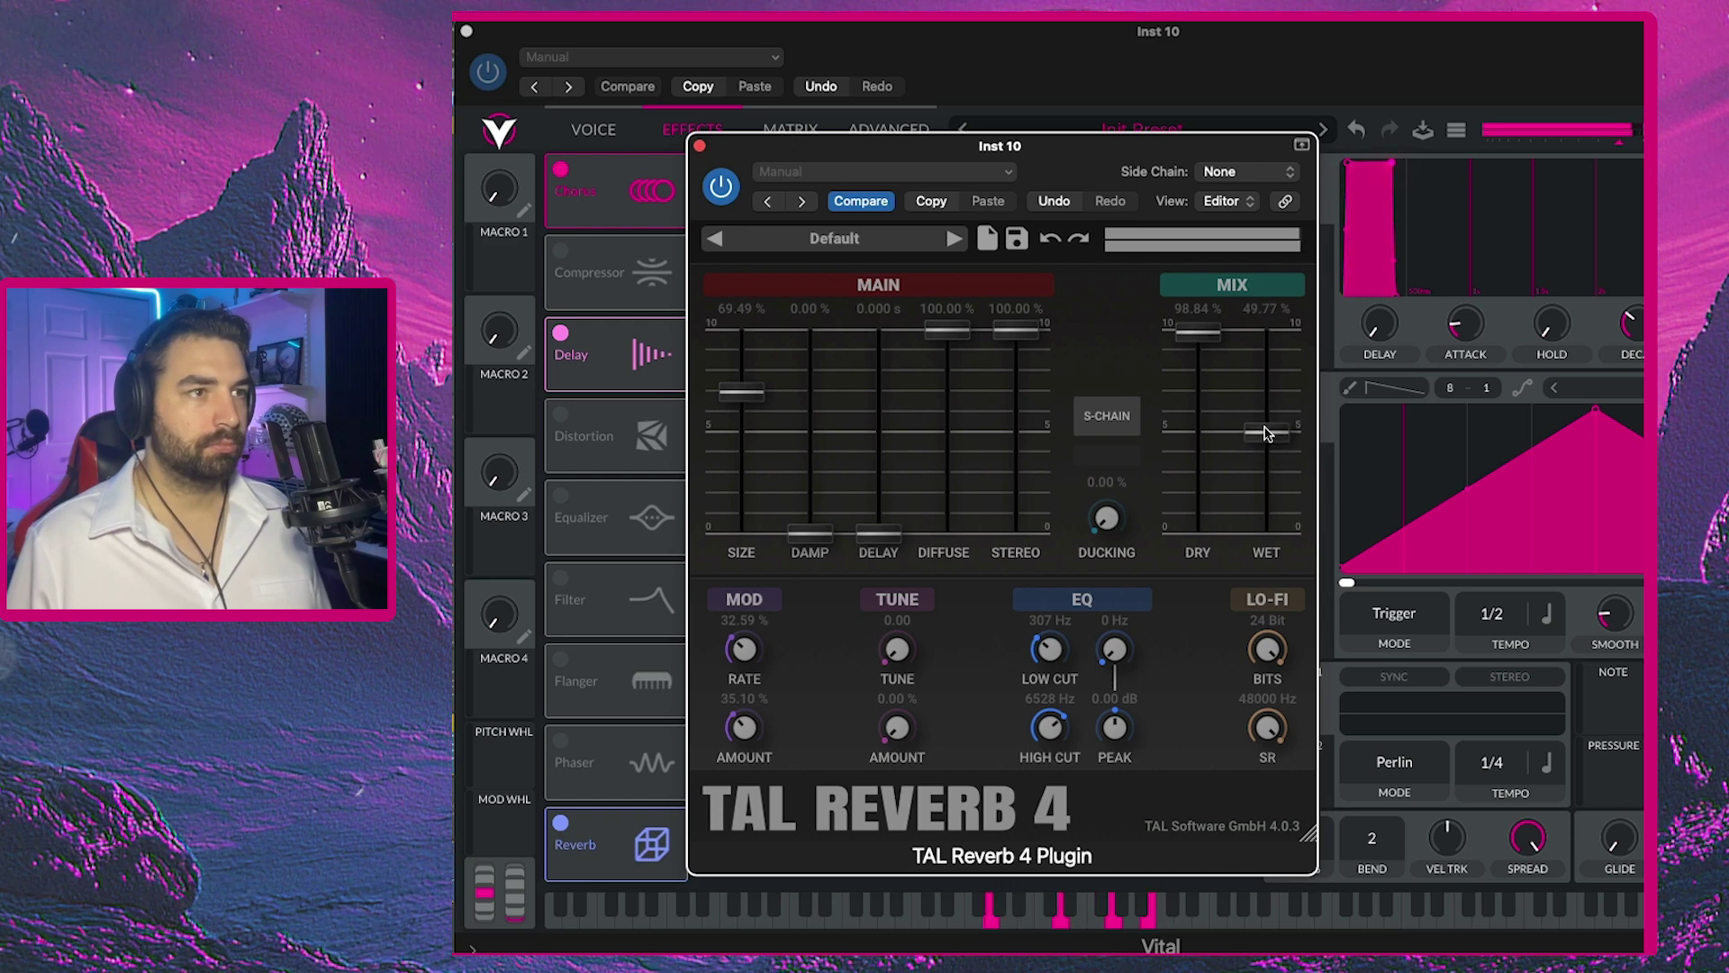
pyautogui.click(719, 186)
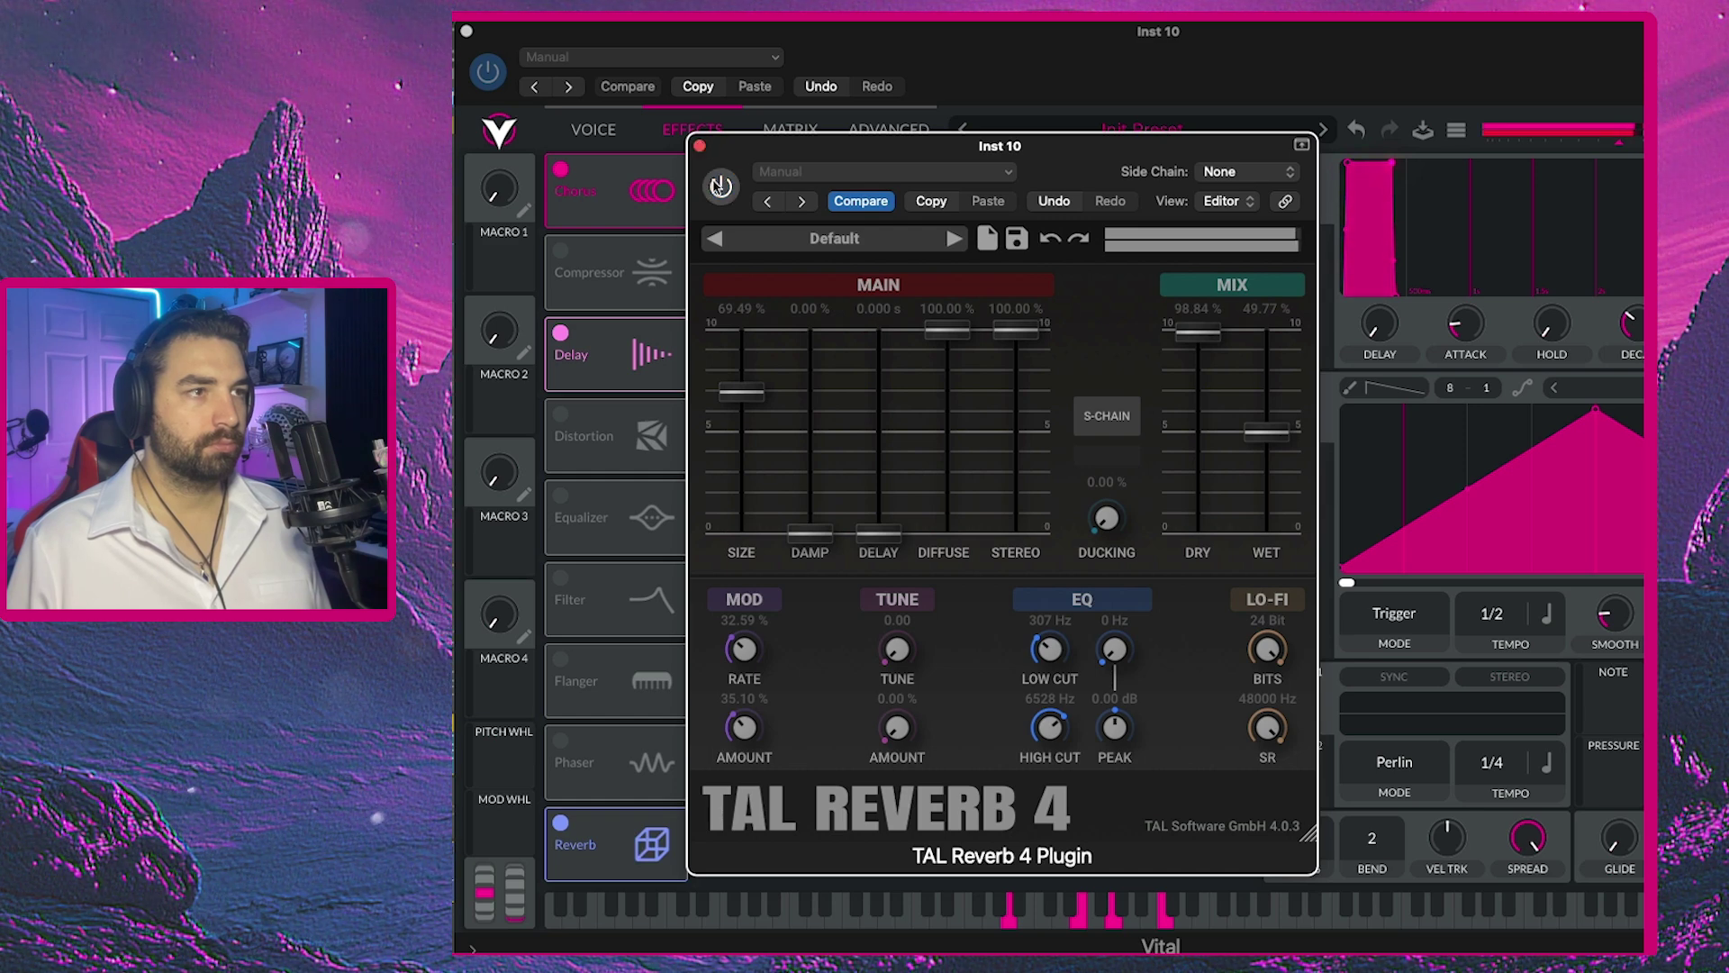
# Close the TAL Reverb 4 window and remove Vital's own Reverb from the effects chain.
pyautogui.press('super+w')
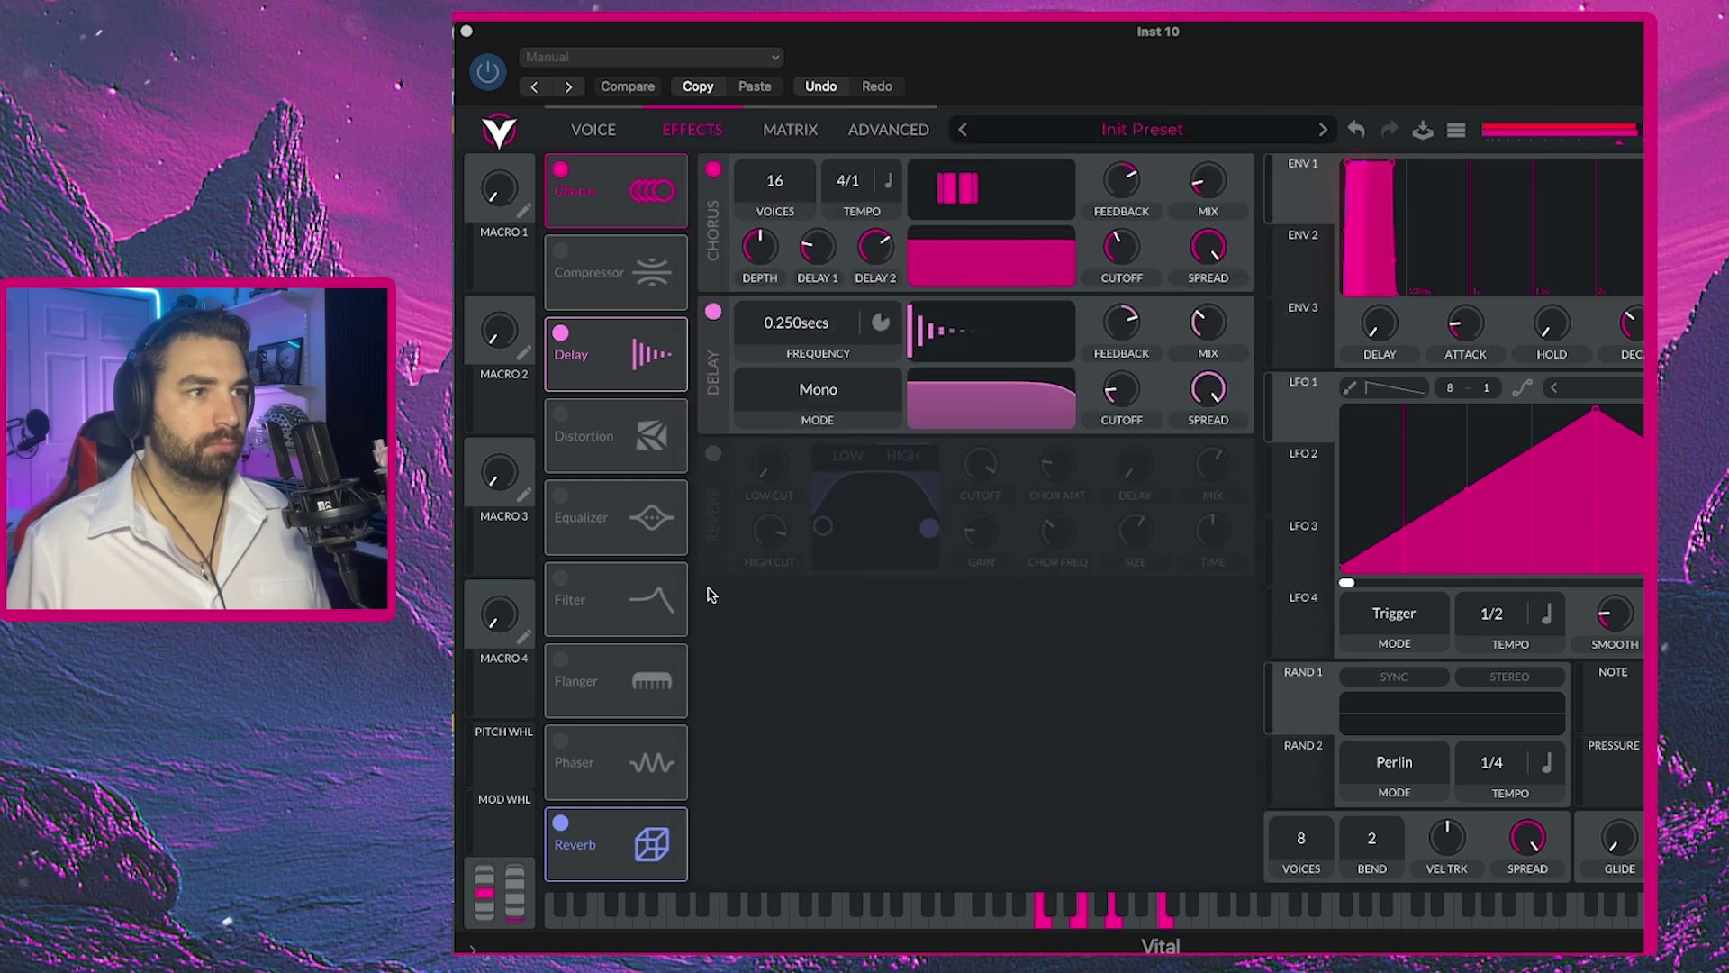
pyautogui.click(565, 825)
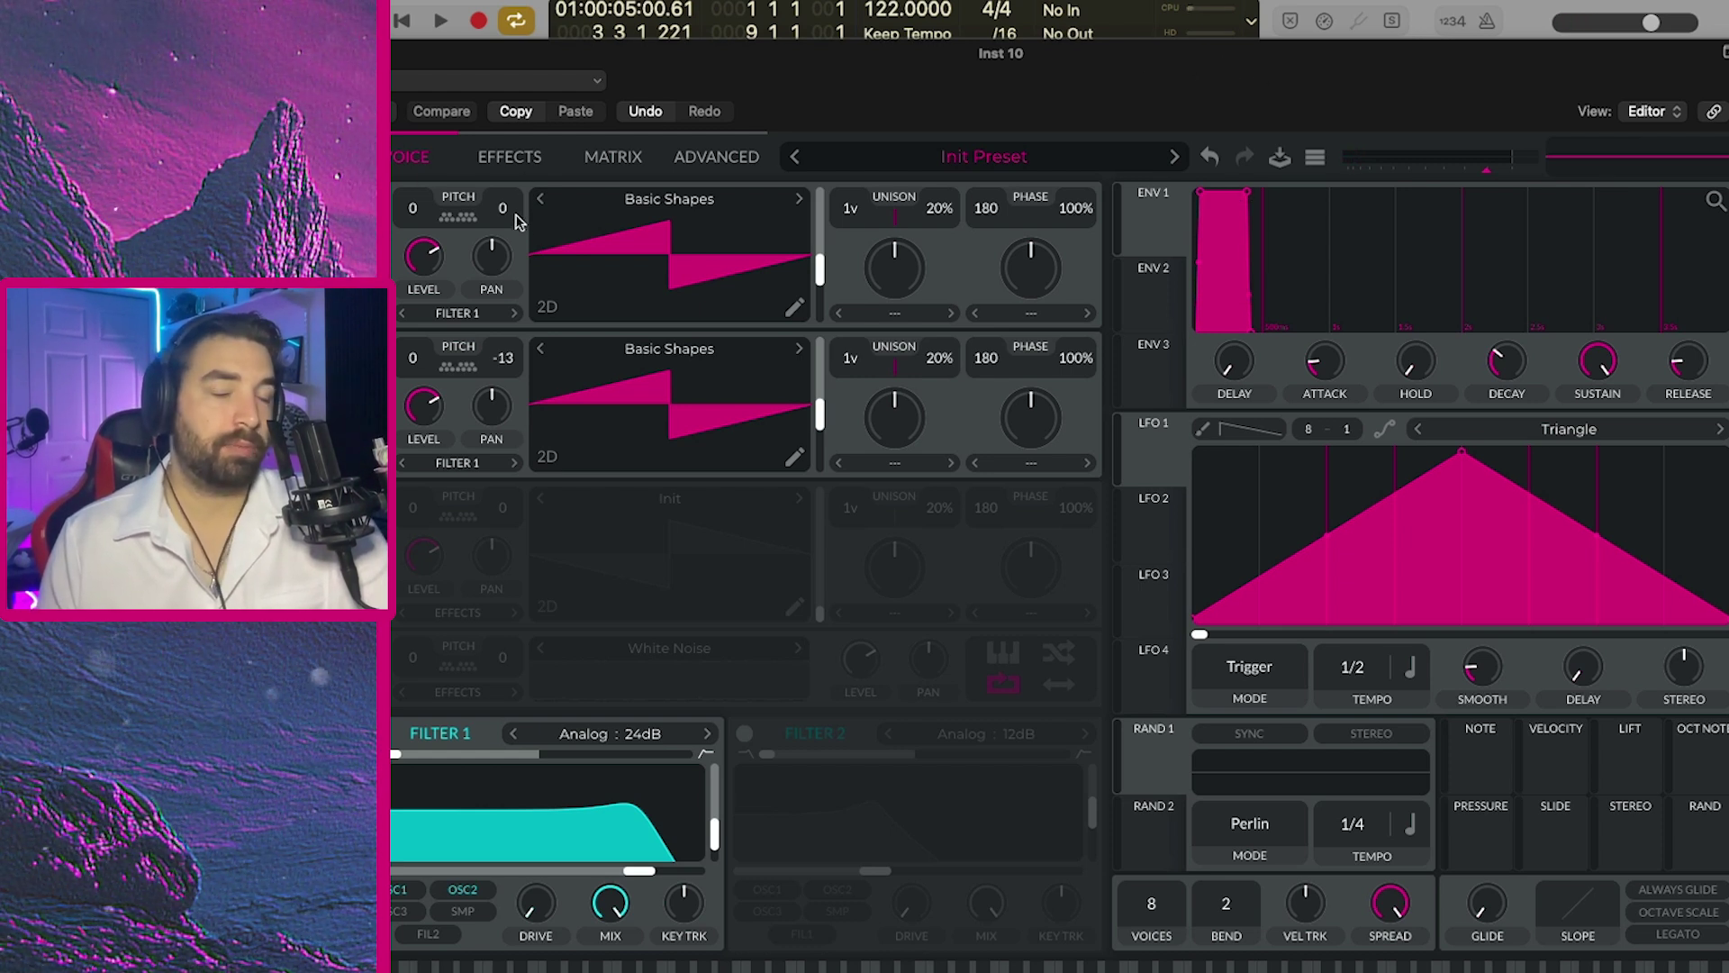
# Change the shape of LFO 1 to Sin.
pyautogui.click(1136, 466)
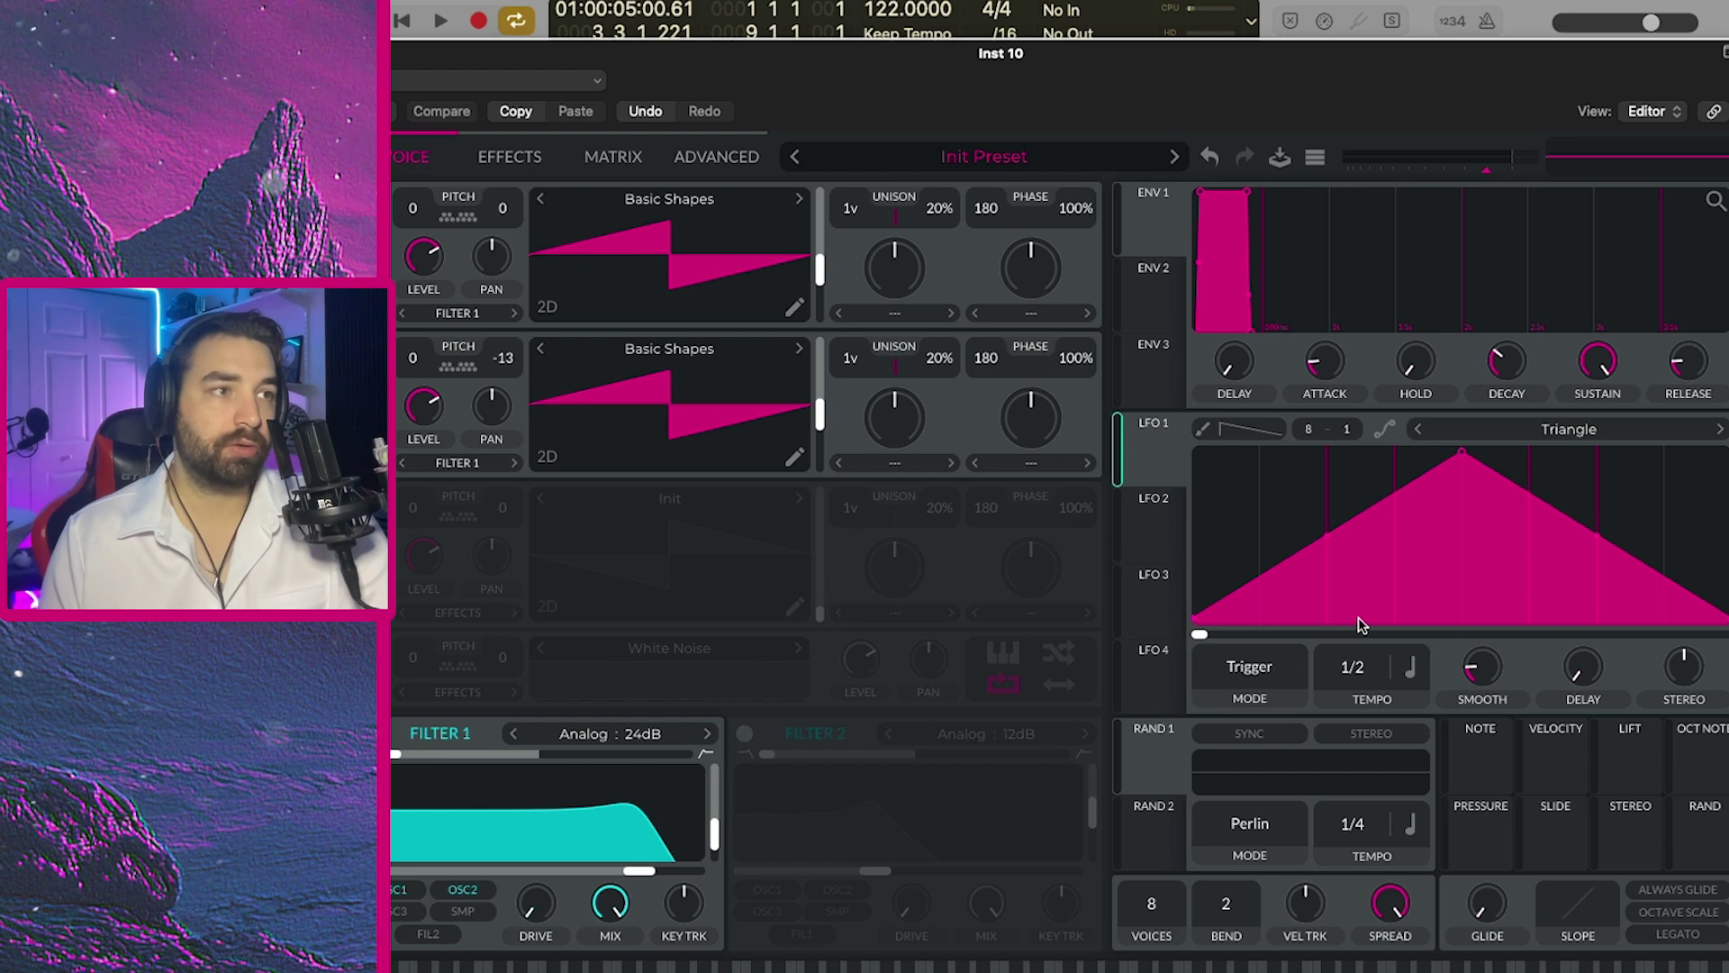
pyautogui.click(1533, 431)
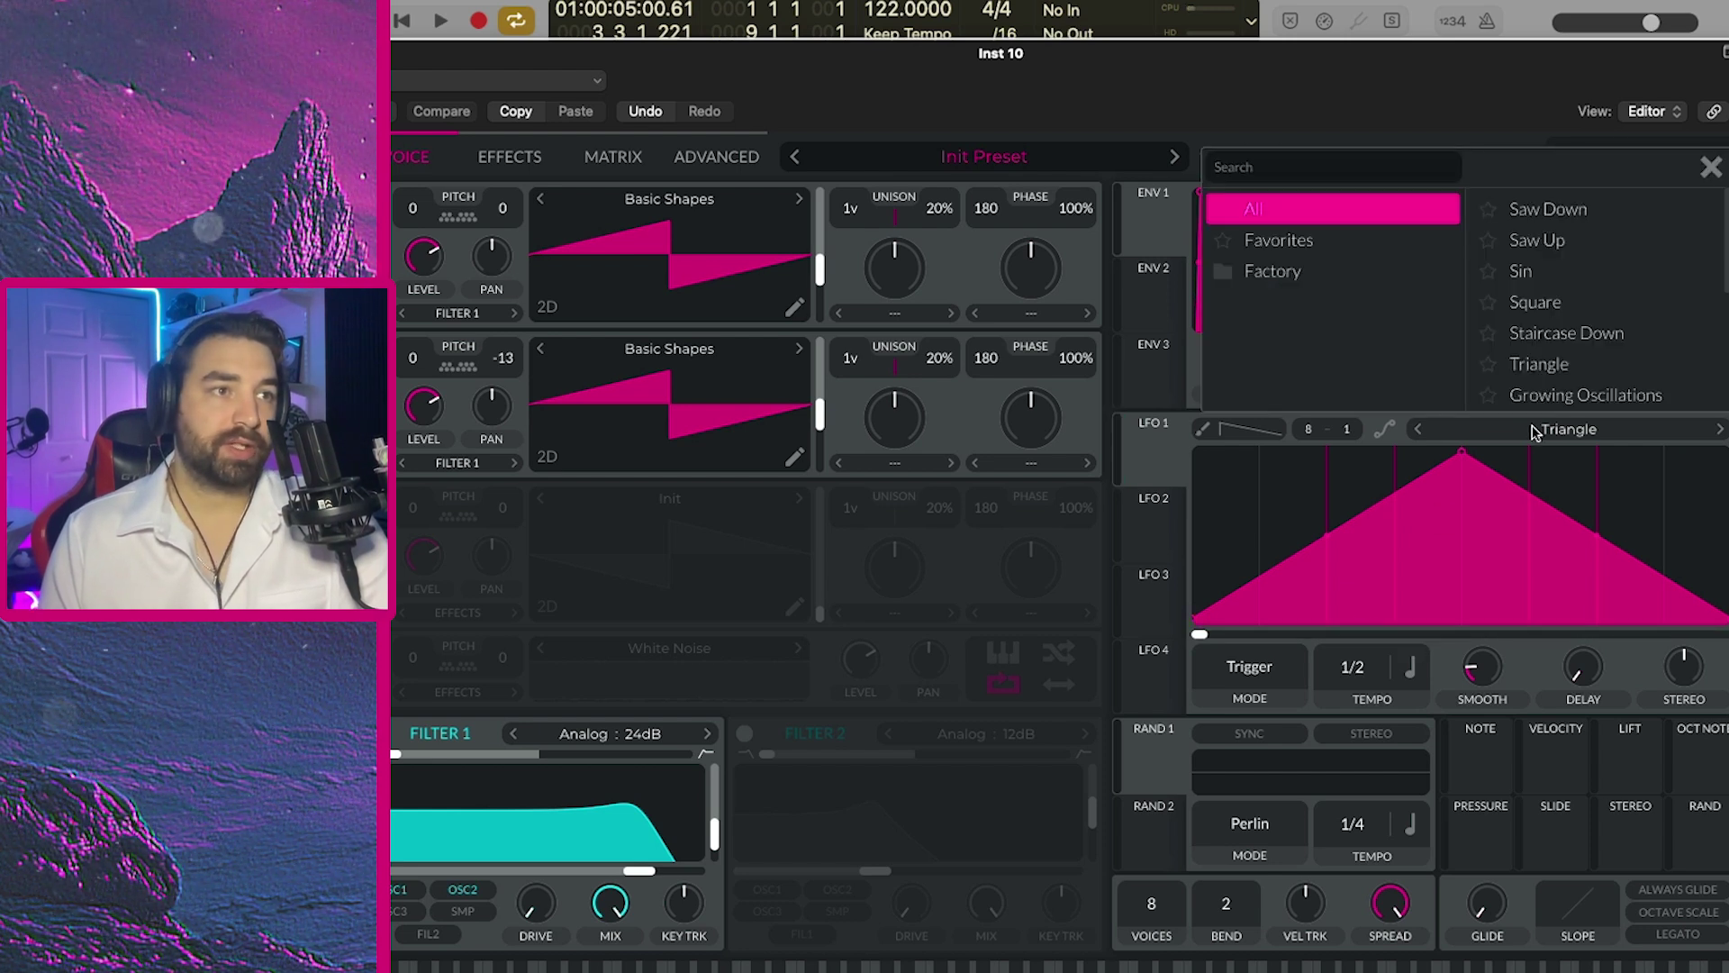
pyautogui.click(1522, 272)
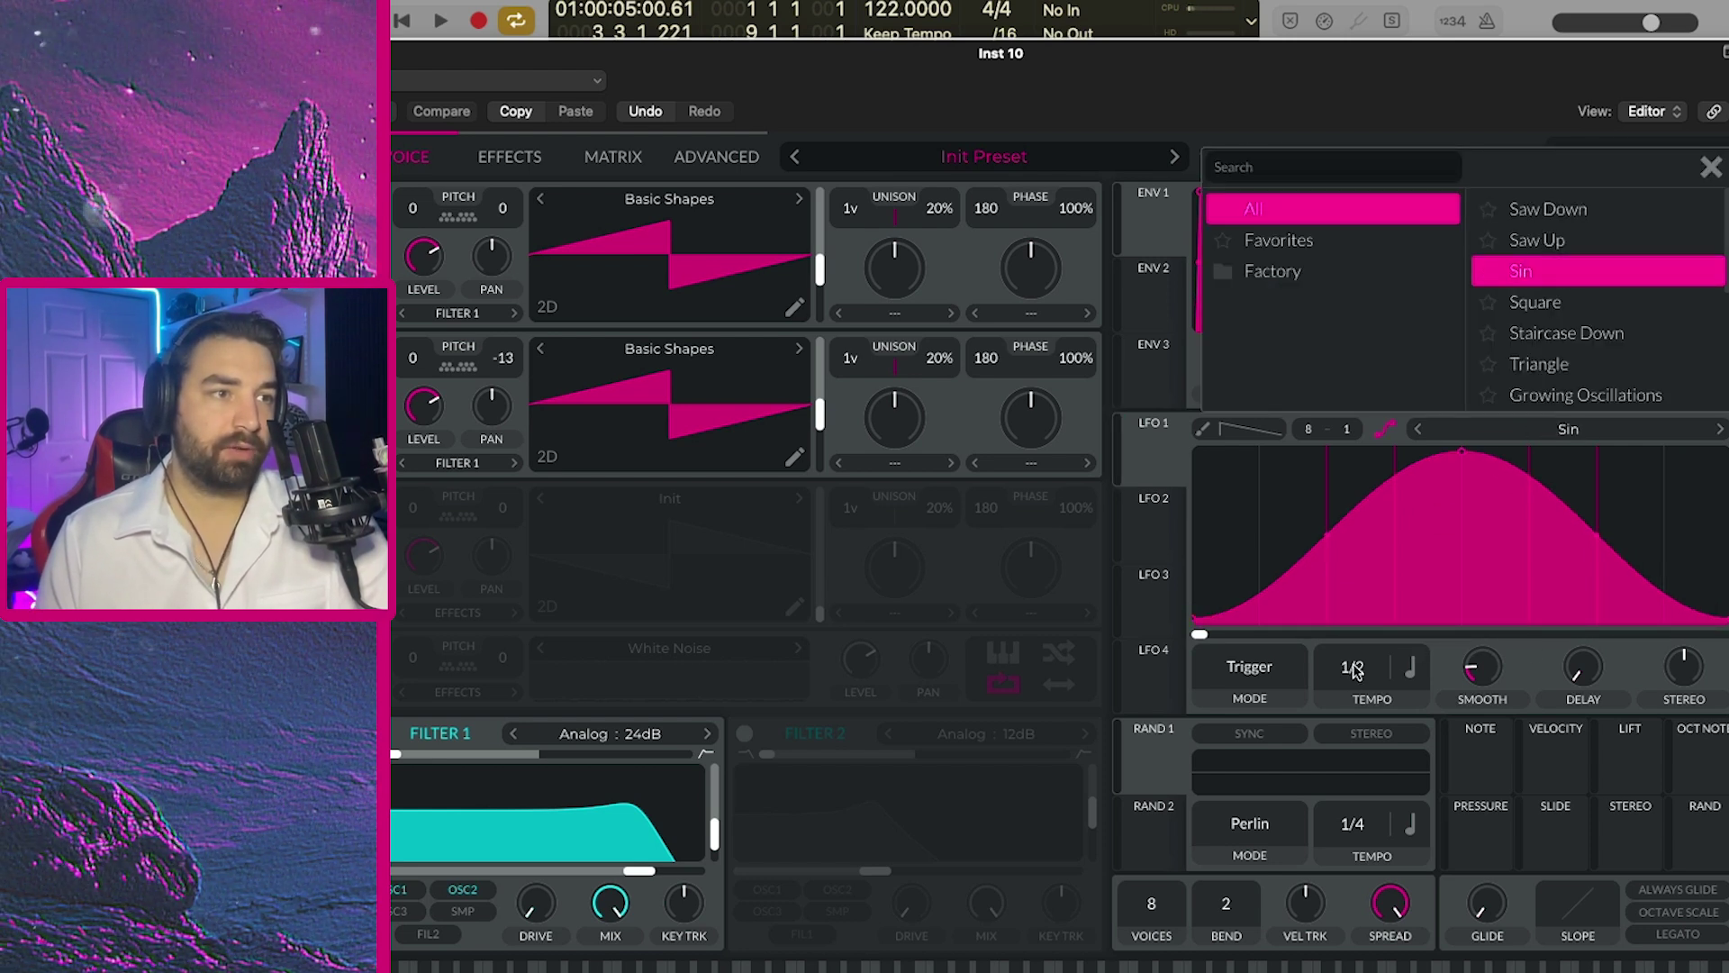
# Switch LFO 1's rate to Seconds at 0.046 secs and set its mode to Sustain Envelope.
pyautogui.click(1410, 667)
pyautogui.click(1427, 702)
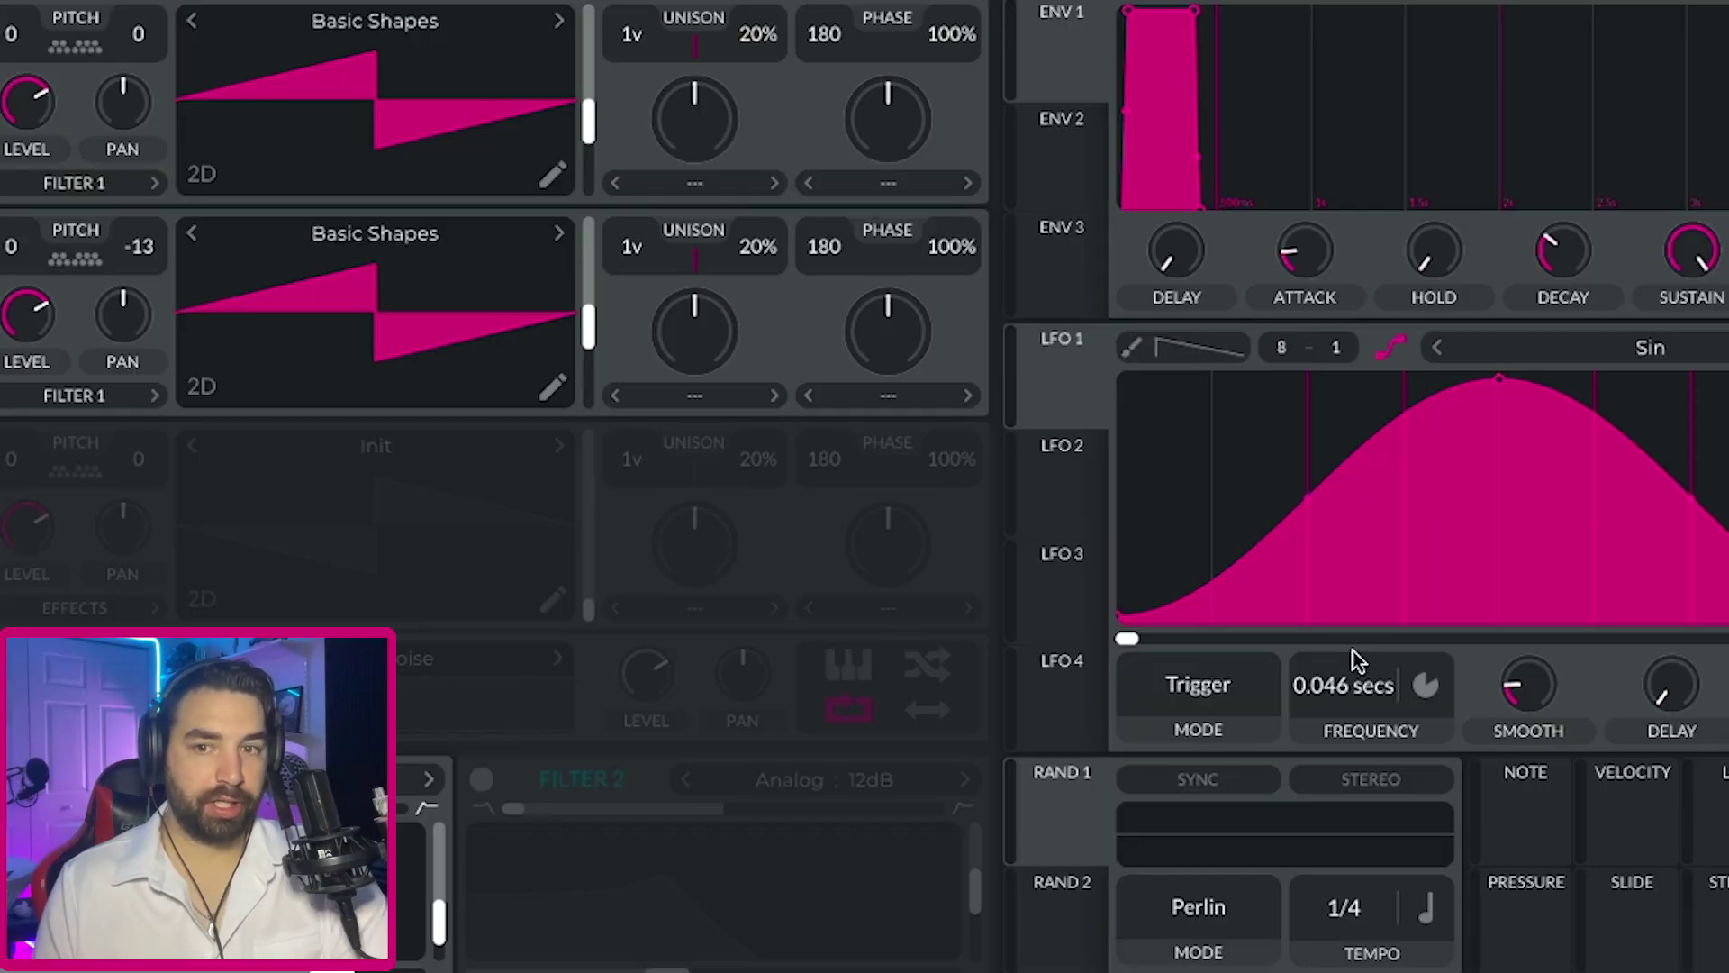
pyautogui.click(1207, 689)
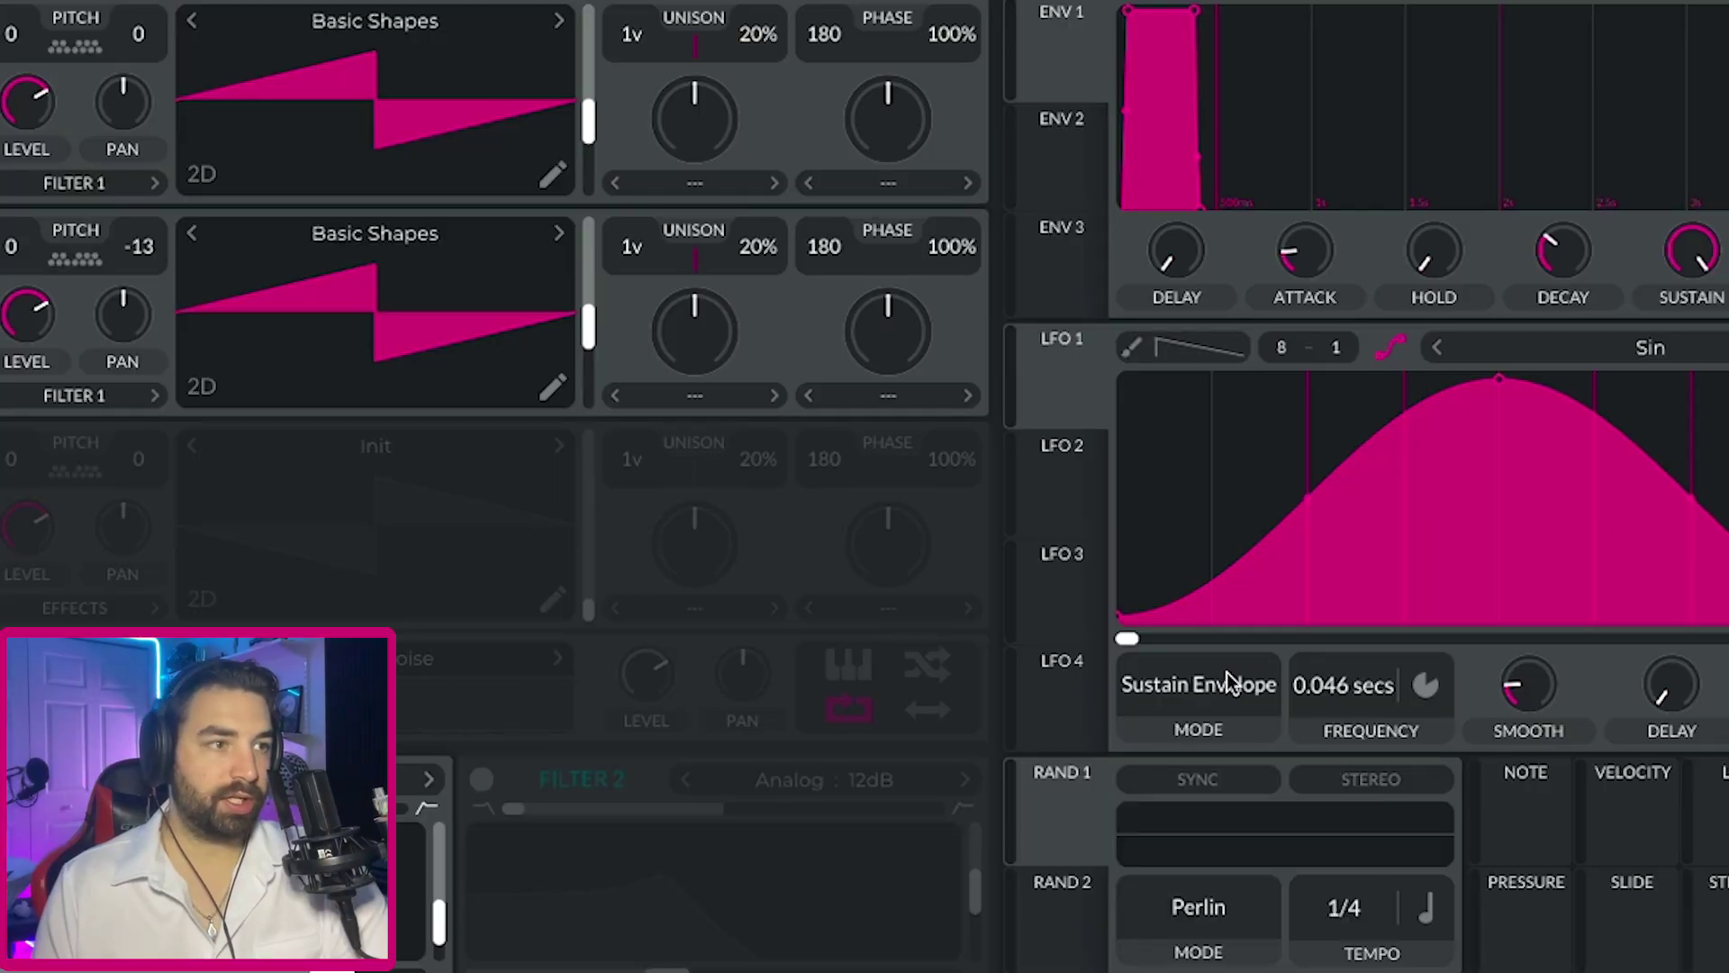
# Assign LFO 1 to modulate oscillator 1's fine tuning (Osc 1 Tune).
pyautogui.click(1065, 388)
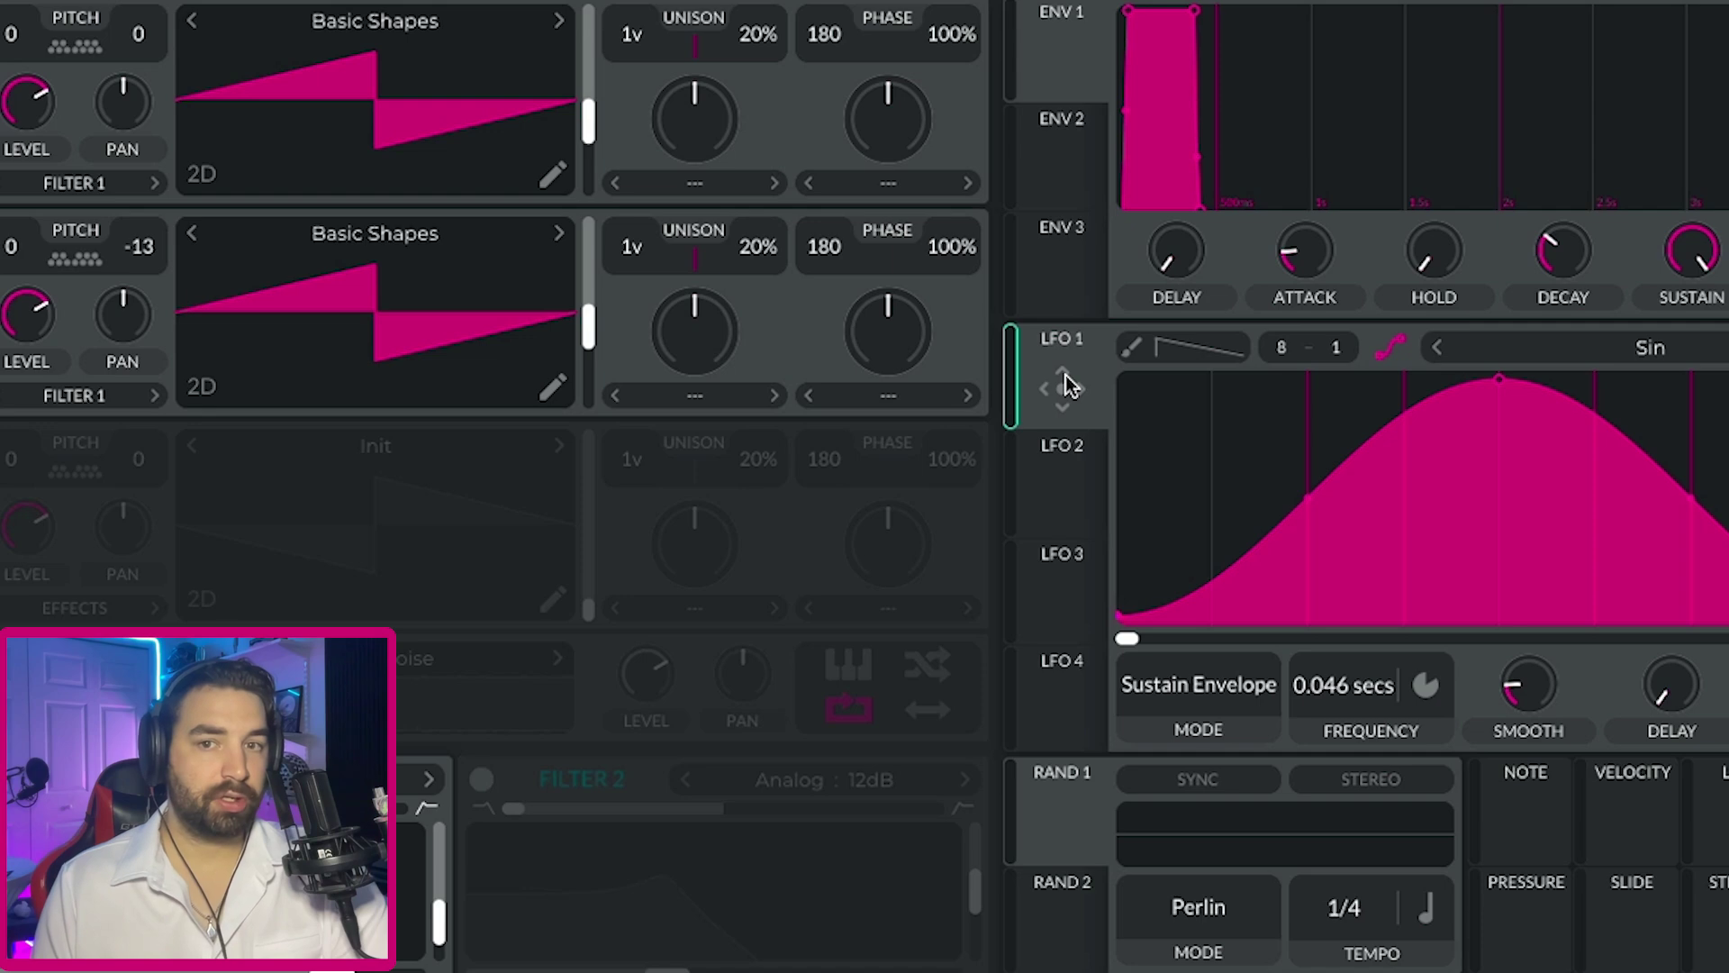
pyautogui.moveTo(1066, 378); pyautogui.dragTo(135, 38)
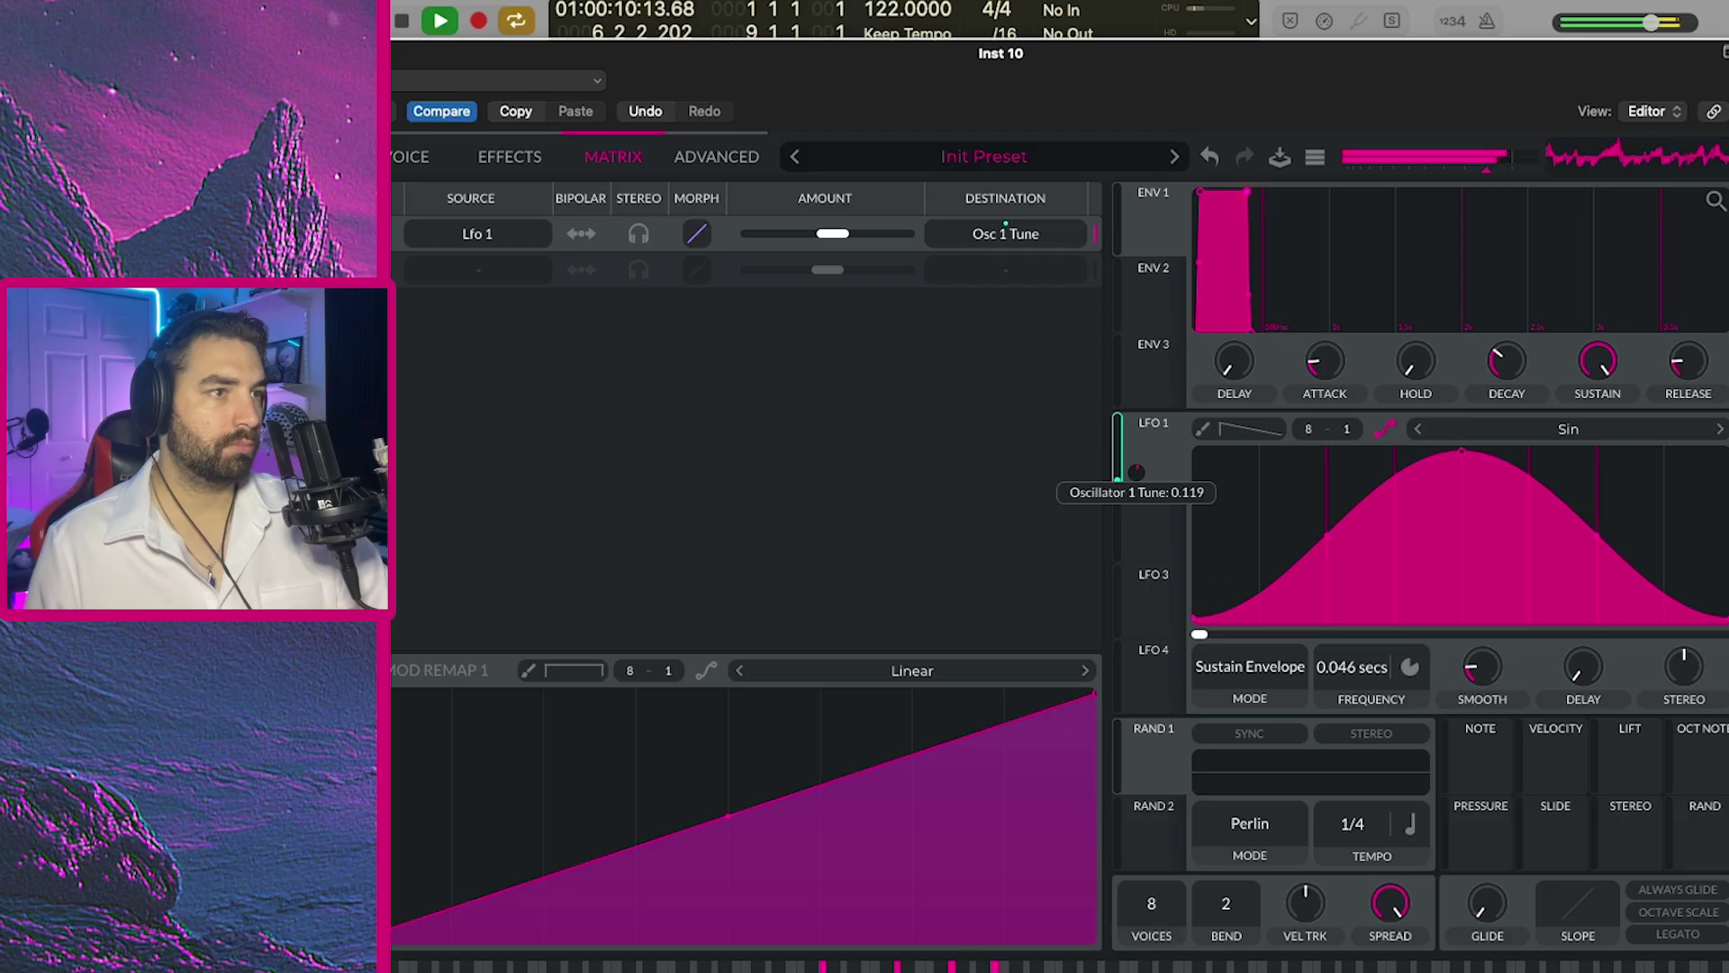
# Increase LFO 1's modulation amount on oscillator 1's tuning and return to the Voice page with playback stopped.
pyautogui.moveTo(1136, 471); pyautogui.dragTo(1137, 437)
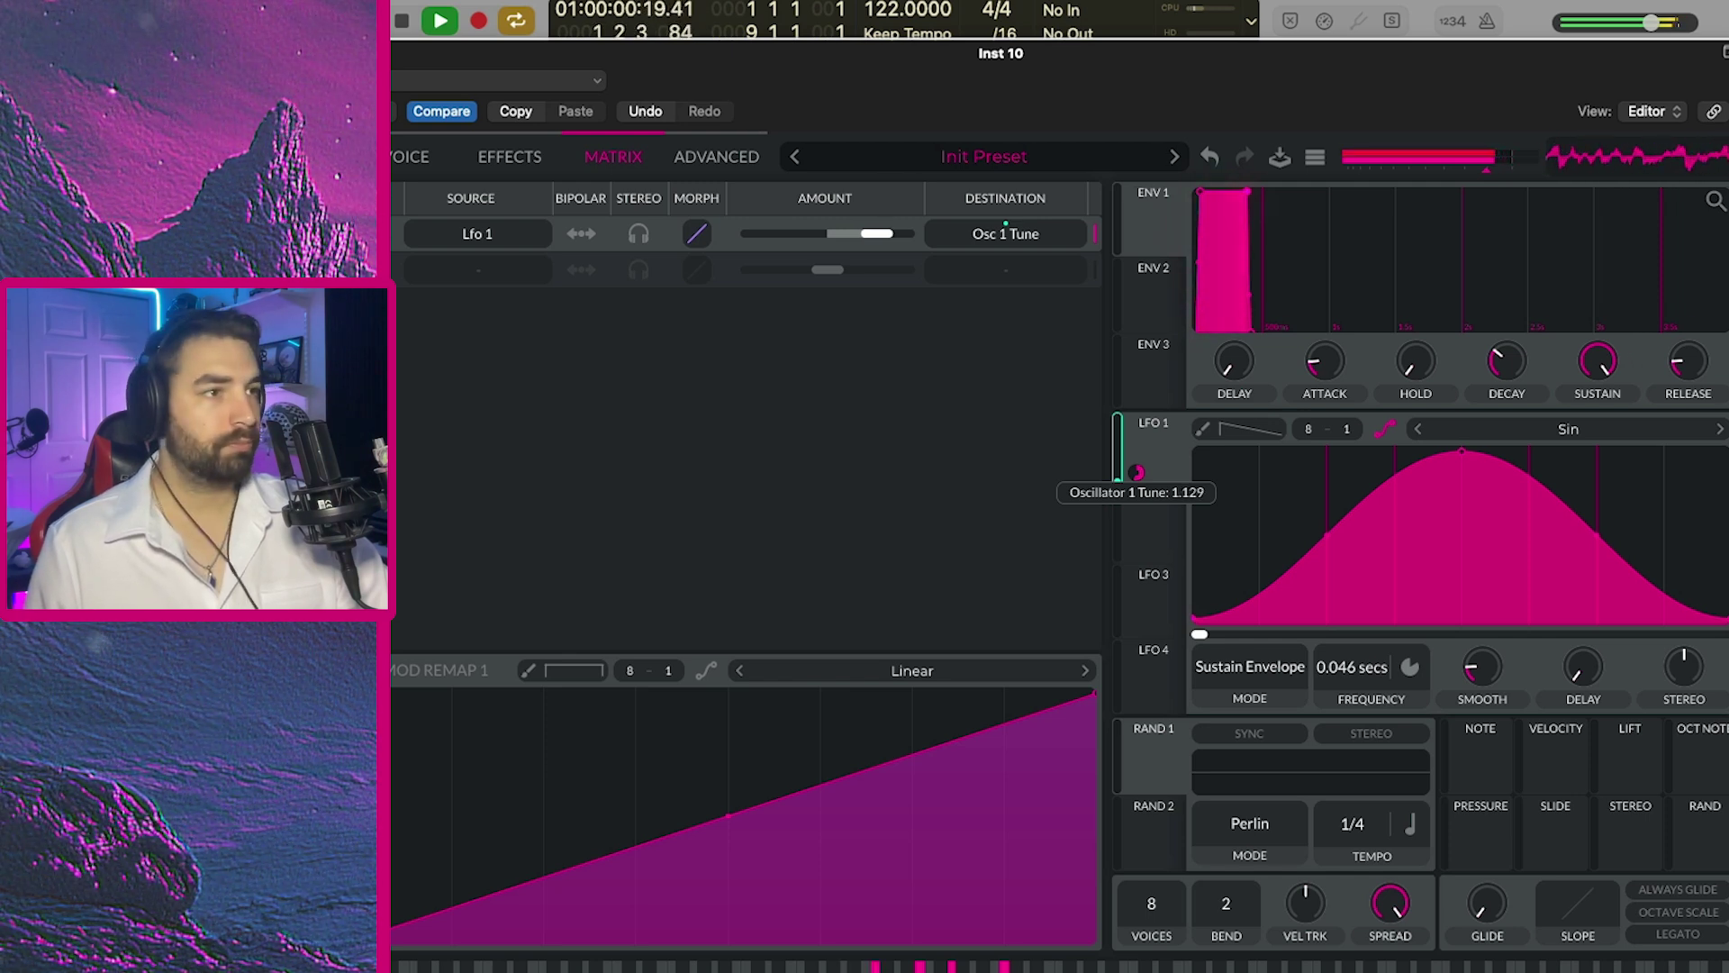
pyautogui.moveTo(1137, 471); pyautogui.dragTo(1139, 482)
pyautogui.click(419, 159)
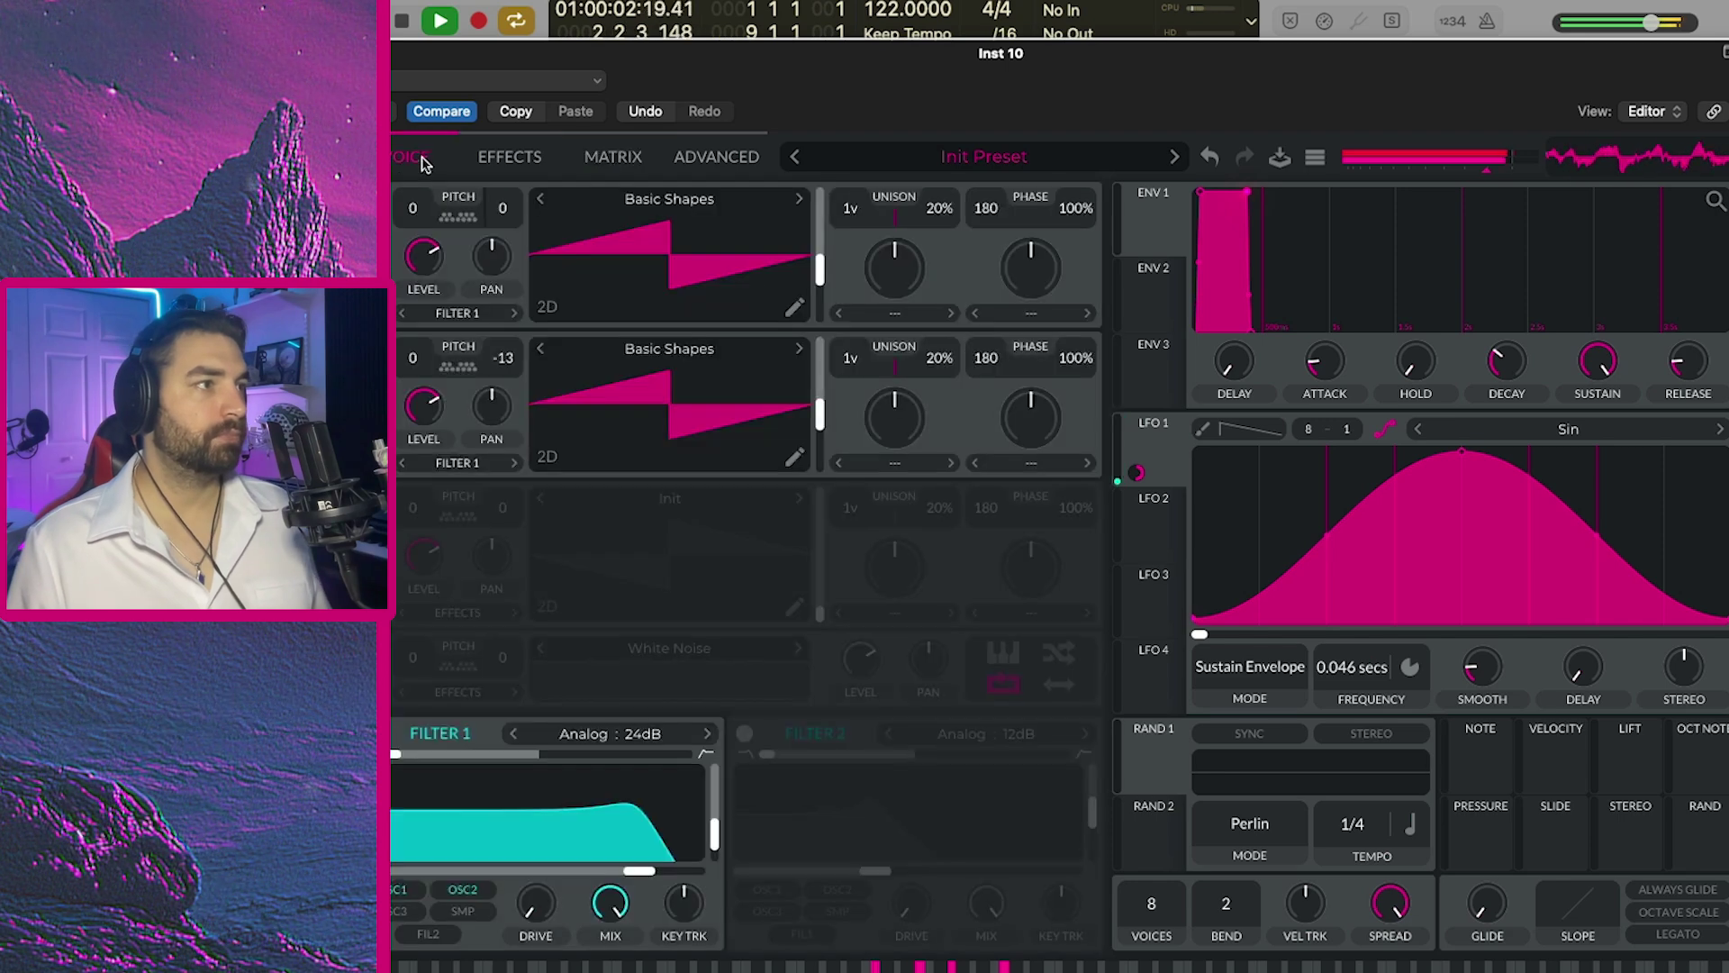
pyautogui.press('space')
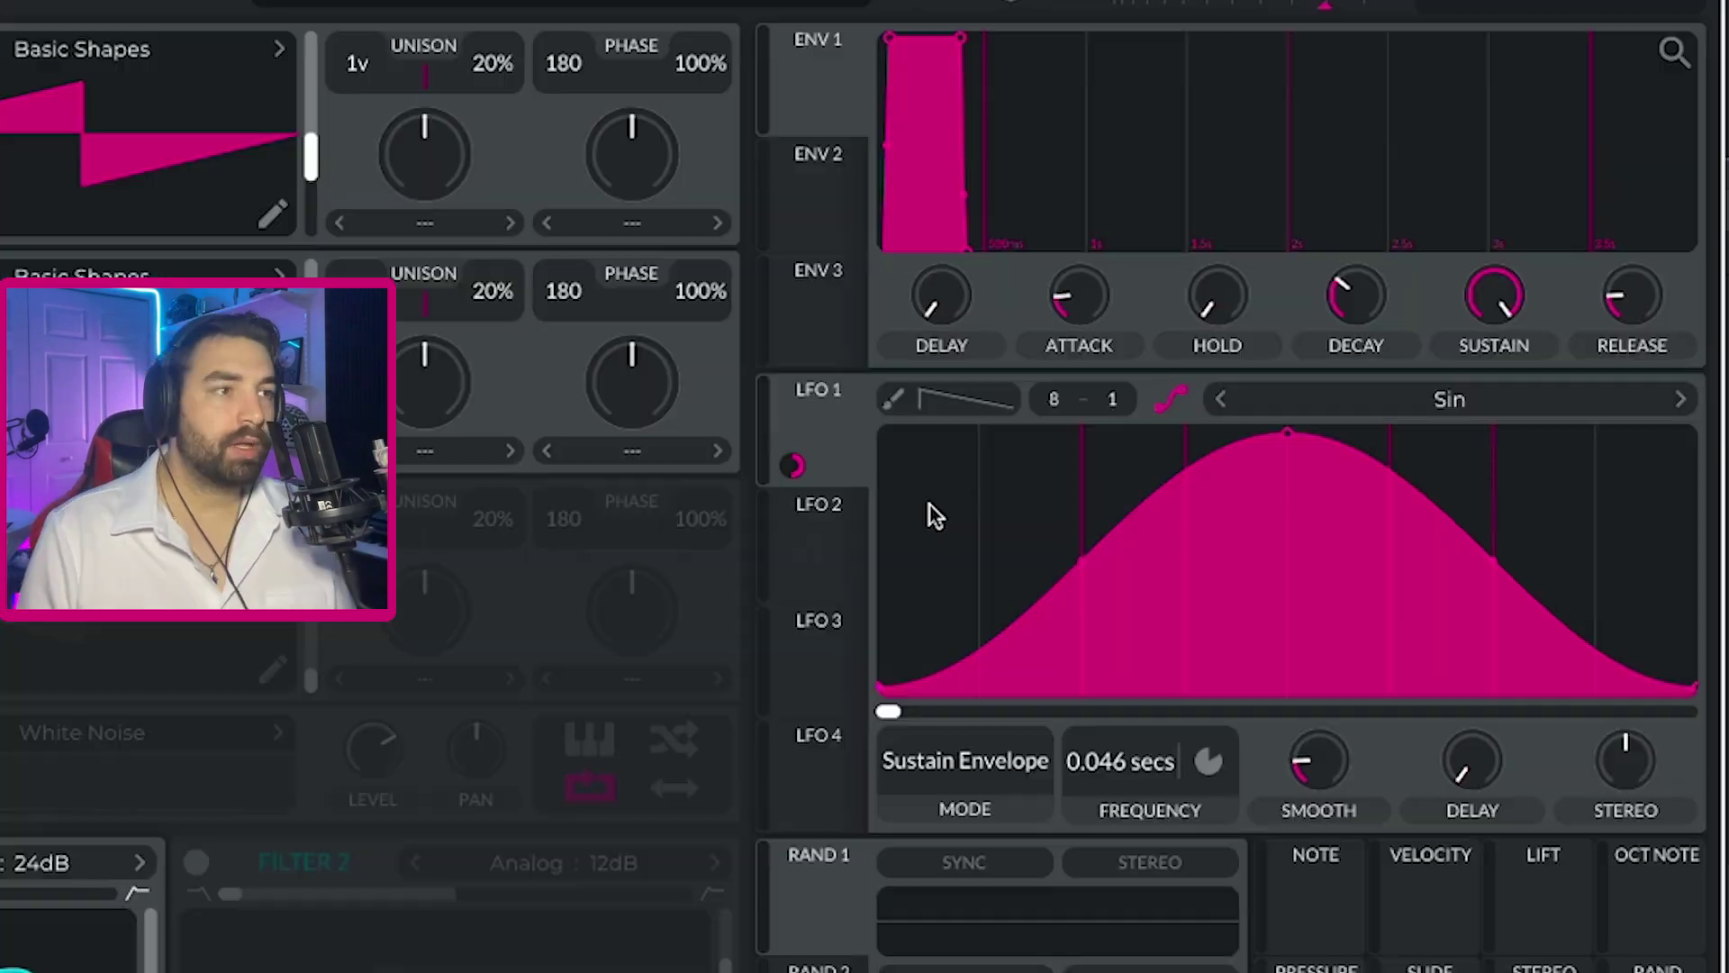
# Set LFO 2's shape to Sin and its tempo to 2/1.
pyautogui.click(1169, 505)
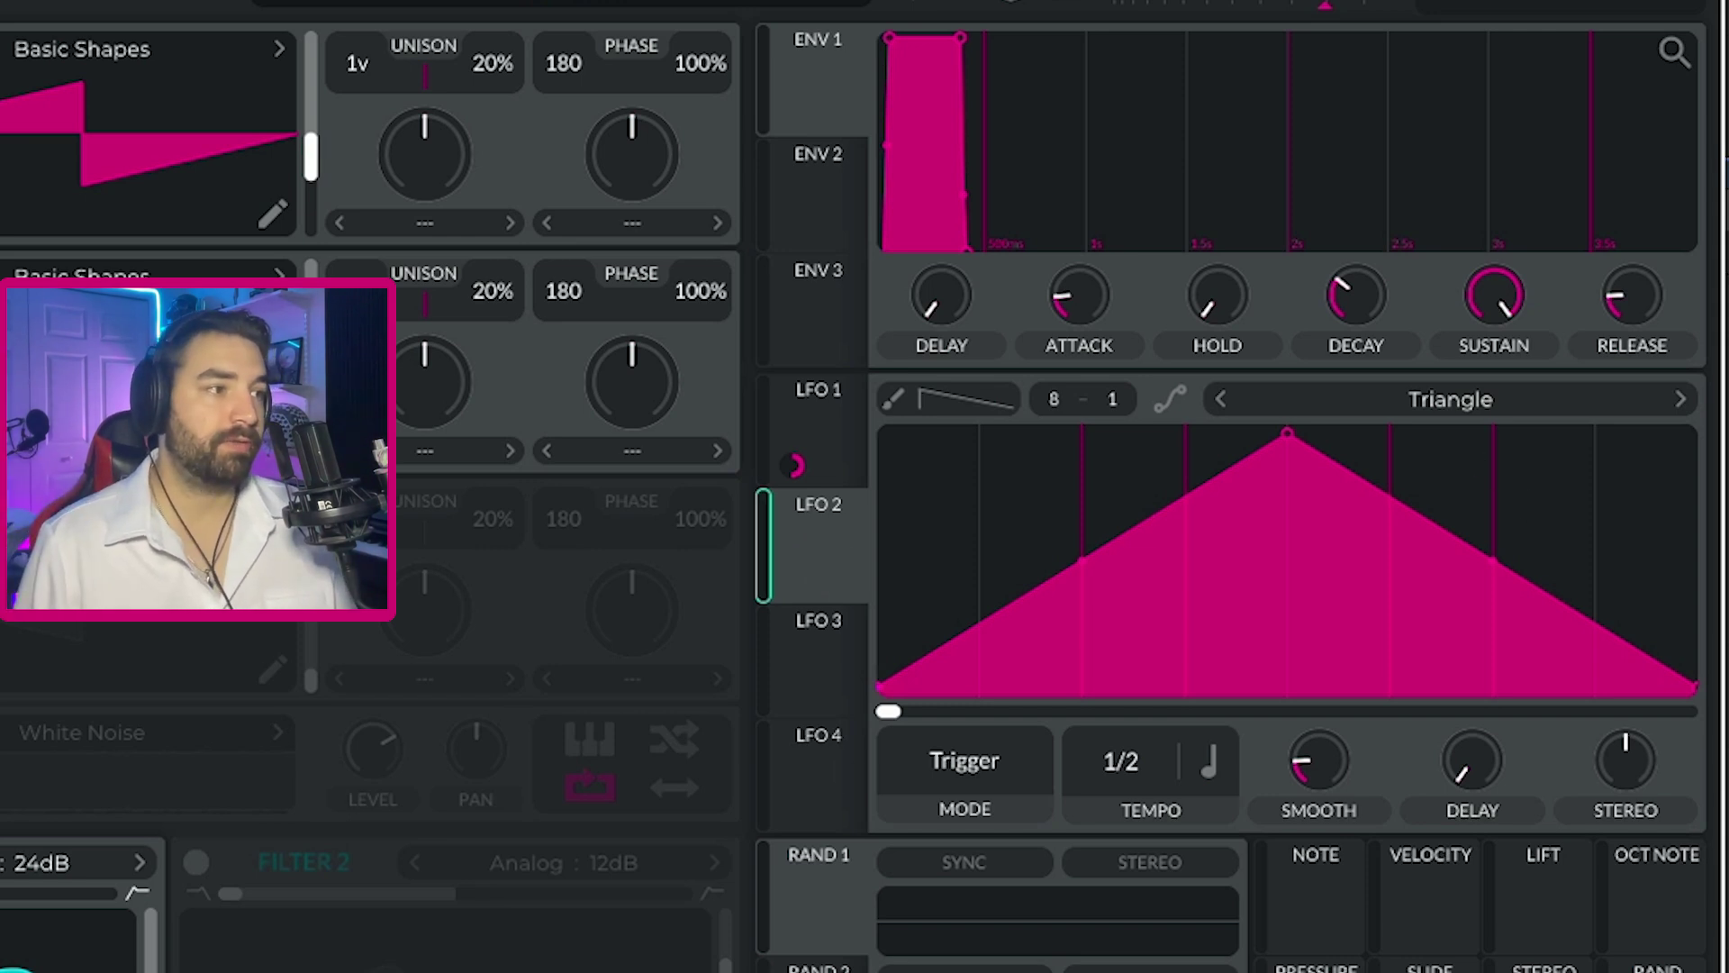
pyautogui.click(1469, 396)
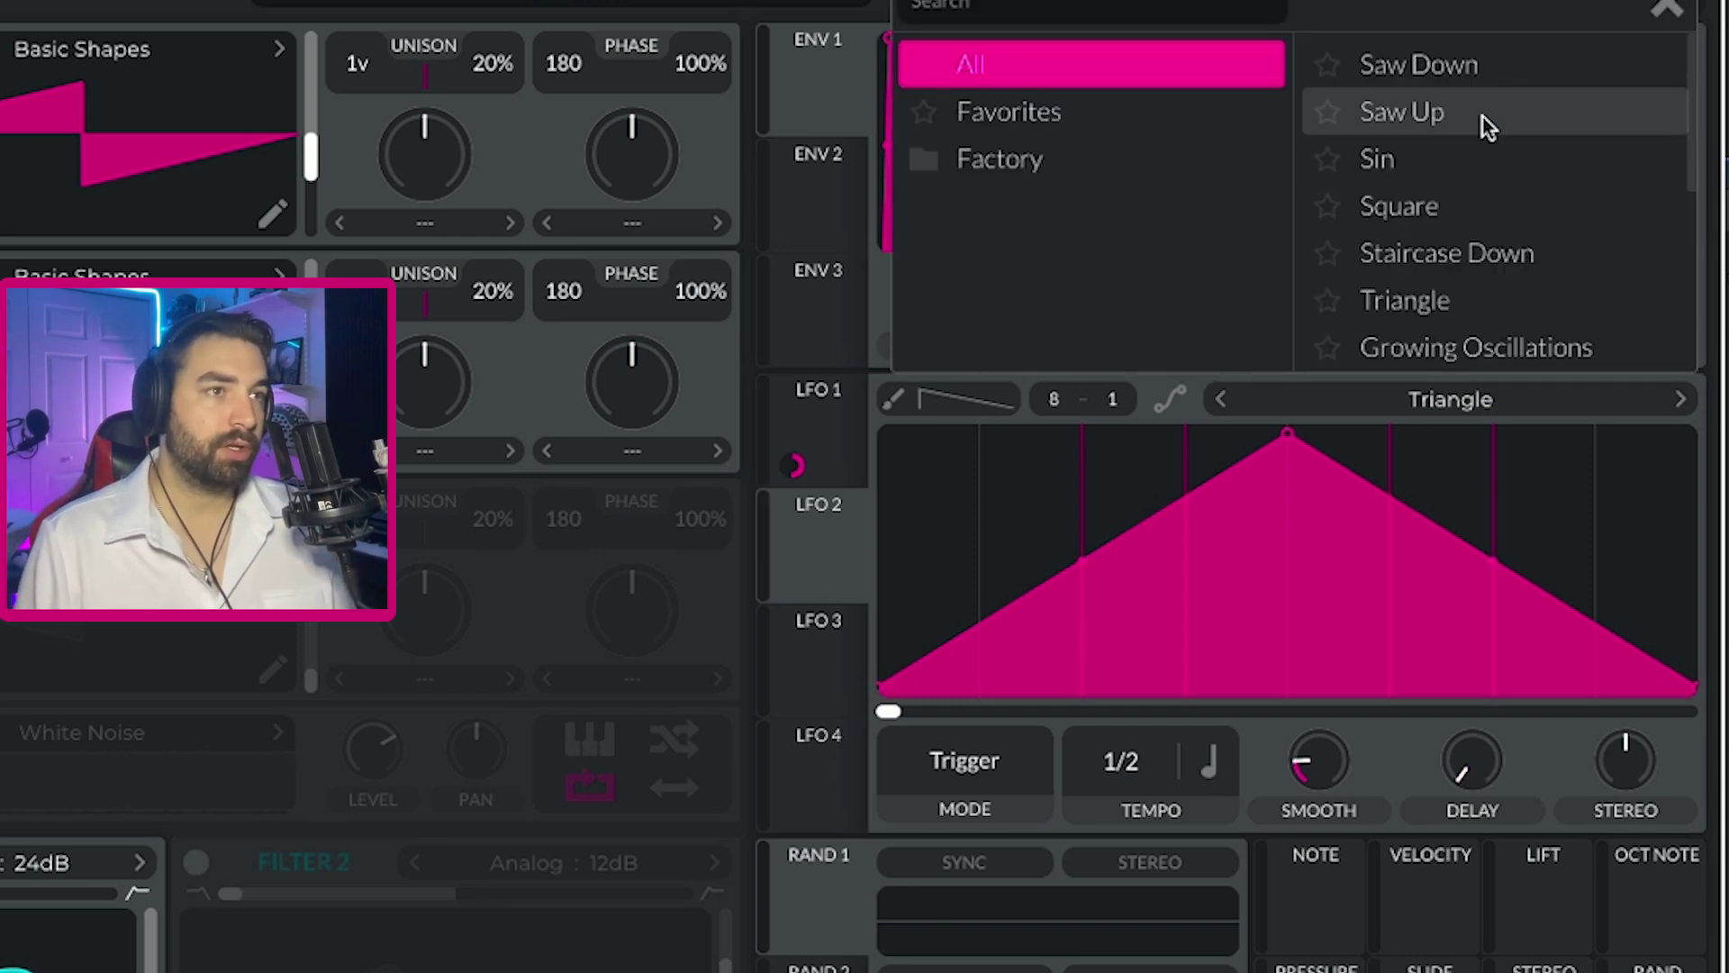
pyautogui.click(1465, 158)
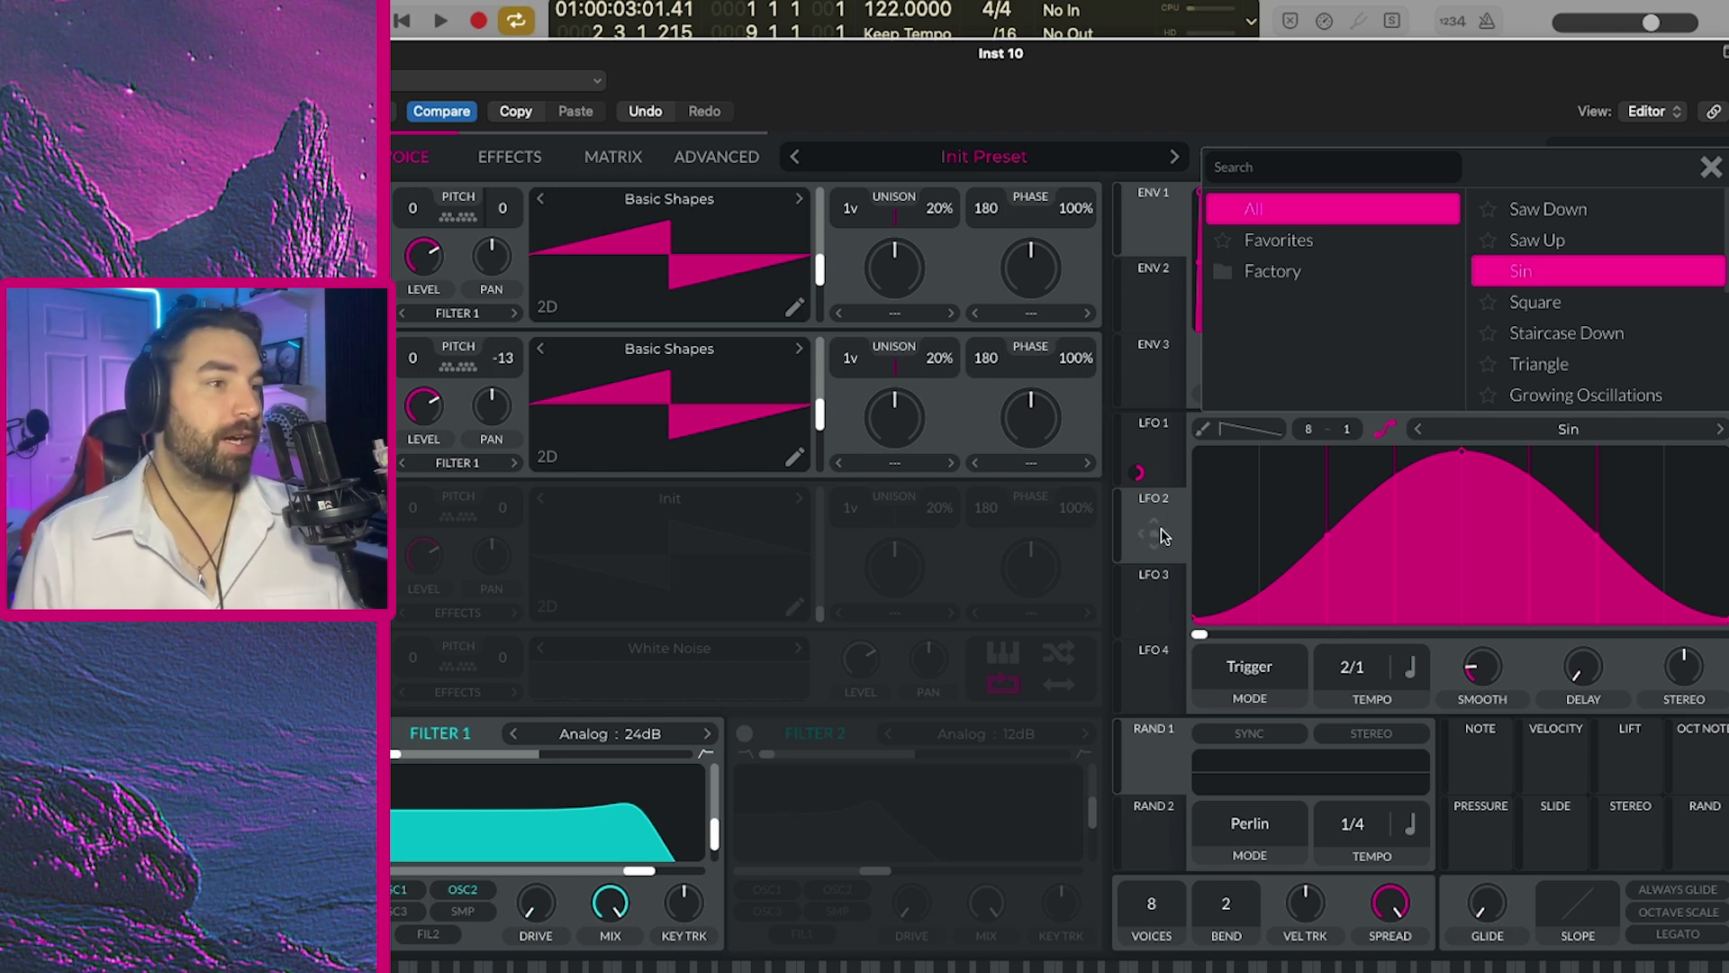
# Assign LFO 2 to Filter 1's cutoff, adjusting the modulation amount and lowering the base cutoff to about 15.7 semitones during playback.
pyautogui.moveTo(1161, 530); pyautogui.dragTo(620, 830)
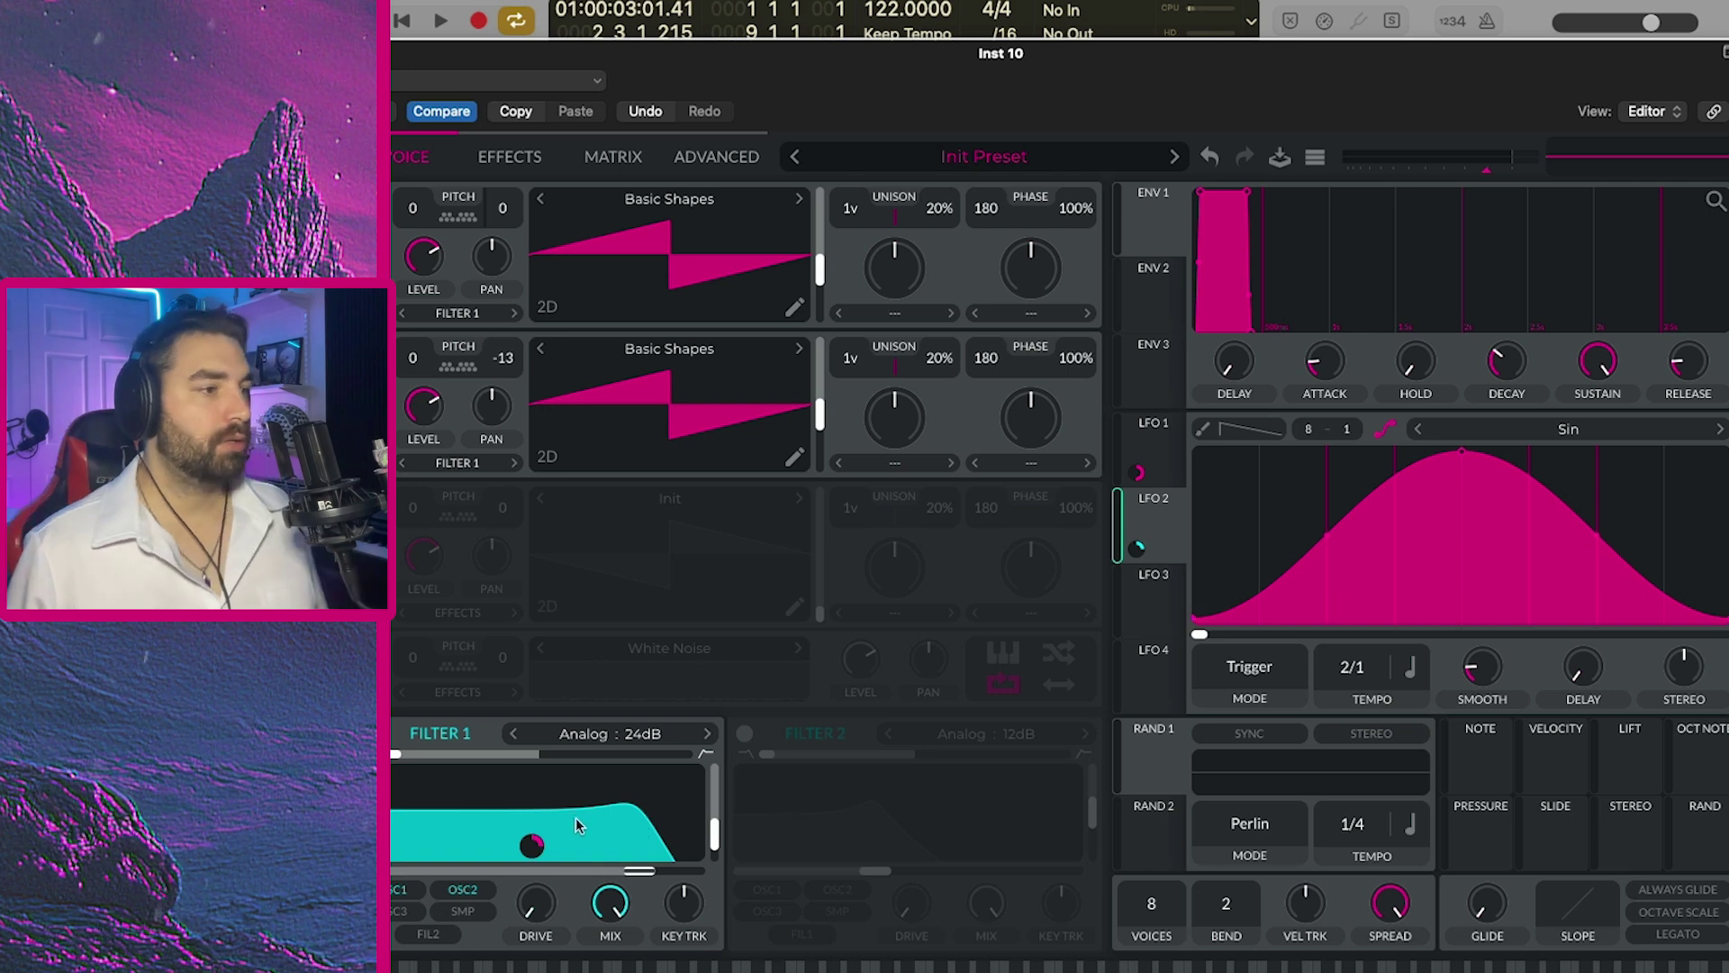
pyautogui.moveTo(535, 850)
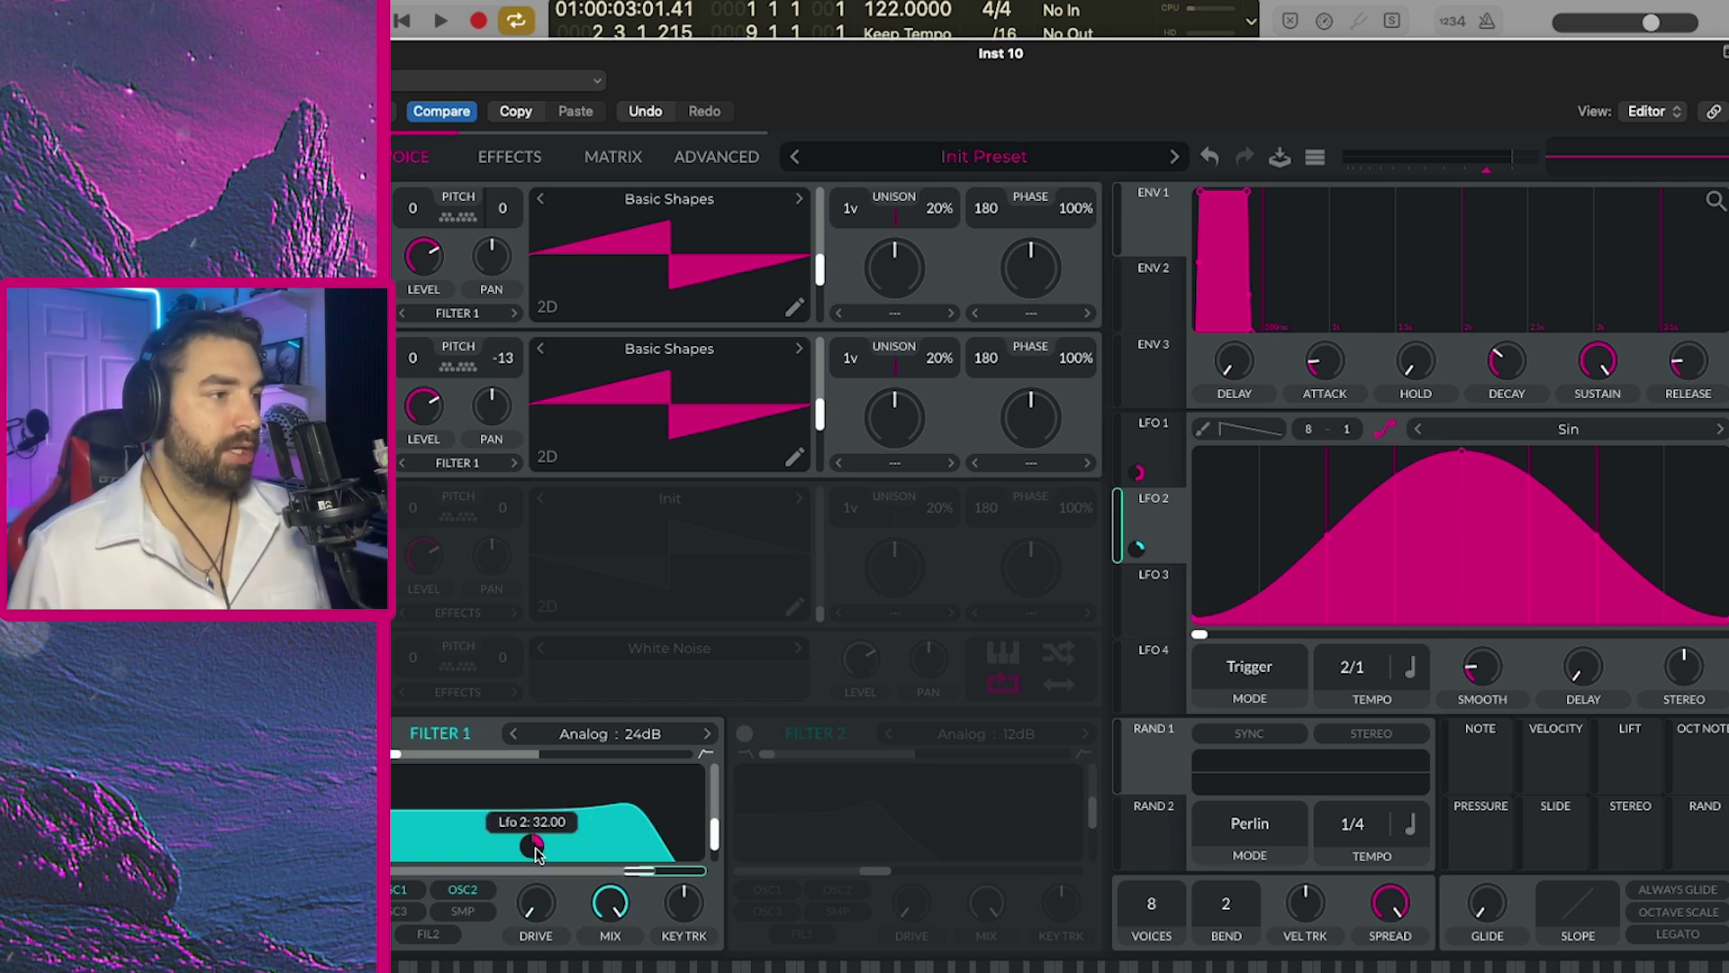
pyautogui.moveTo(533, 845); pyautogui.dragTo(536, 853)
pyautogui.press('space')
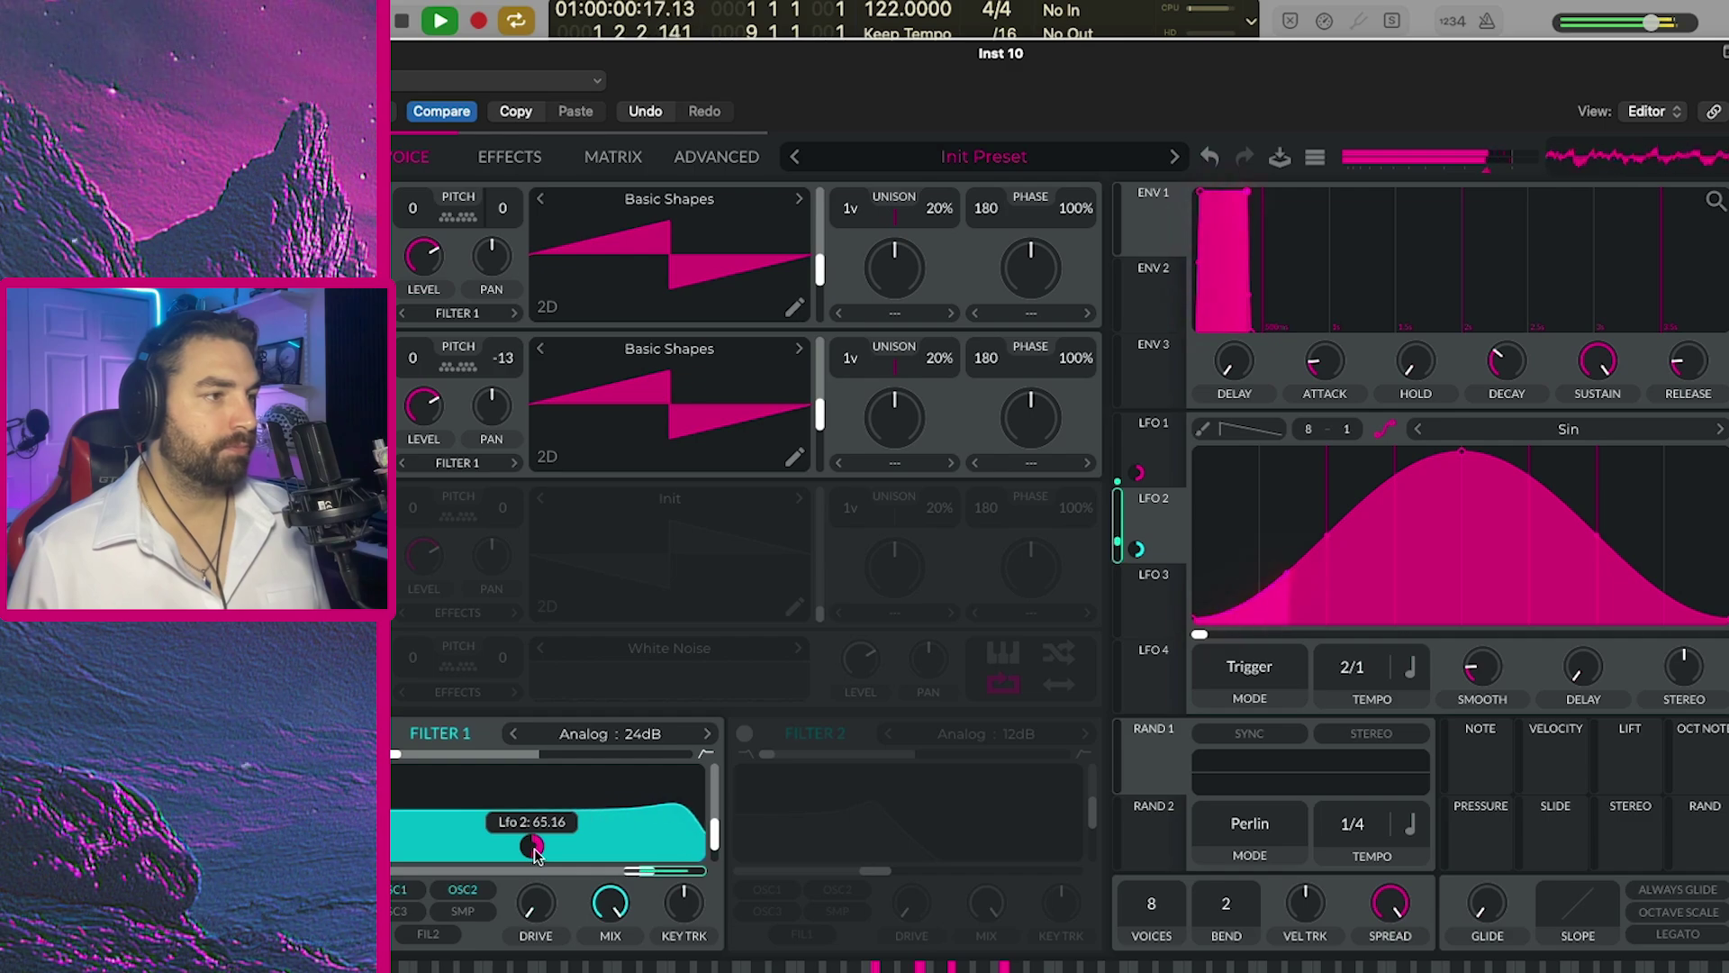
pyautogui.moveTo(636, 872); pyautogui.dragTo(541, 872)
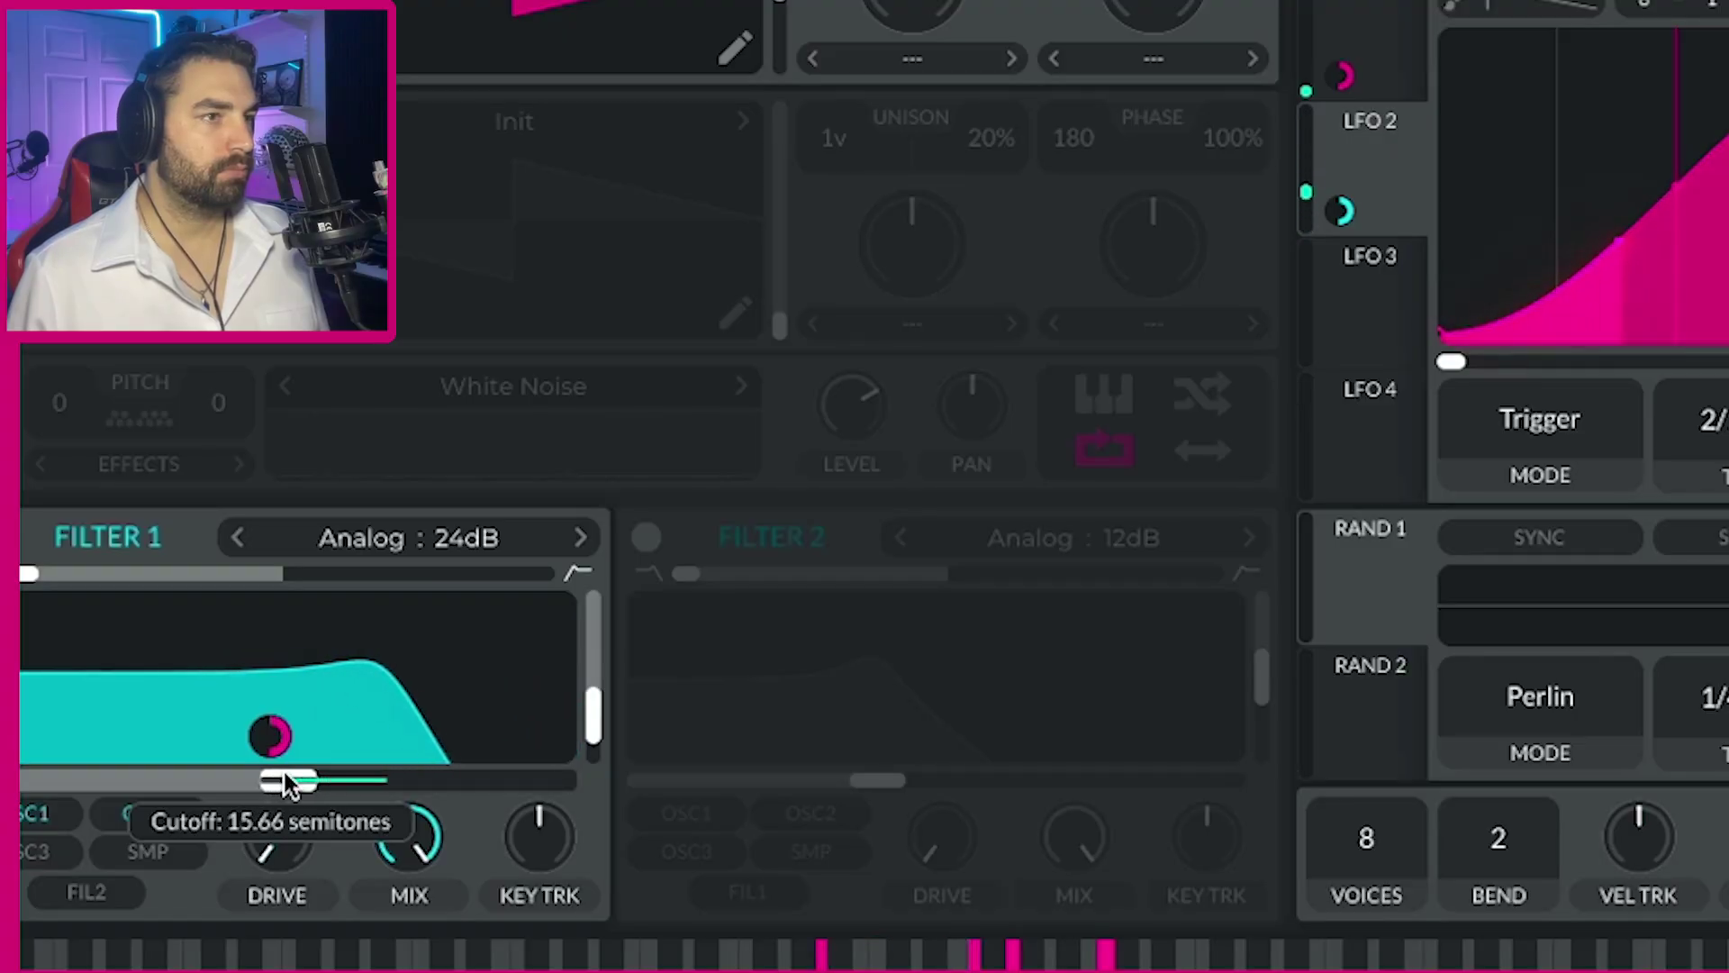
pyautogui.moveTo(270, 737); pyautogui.dragTo(271, 743)
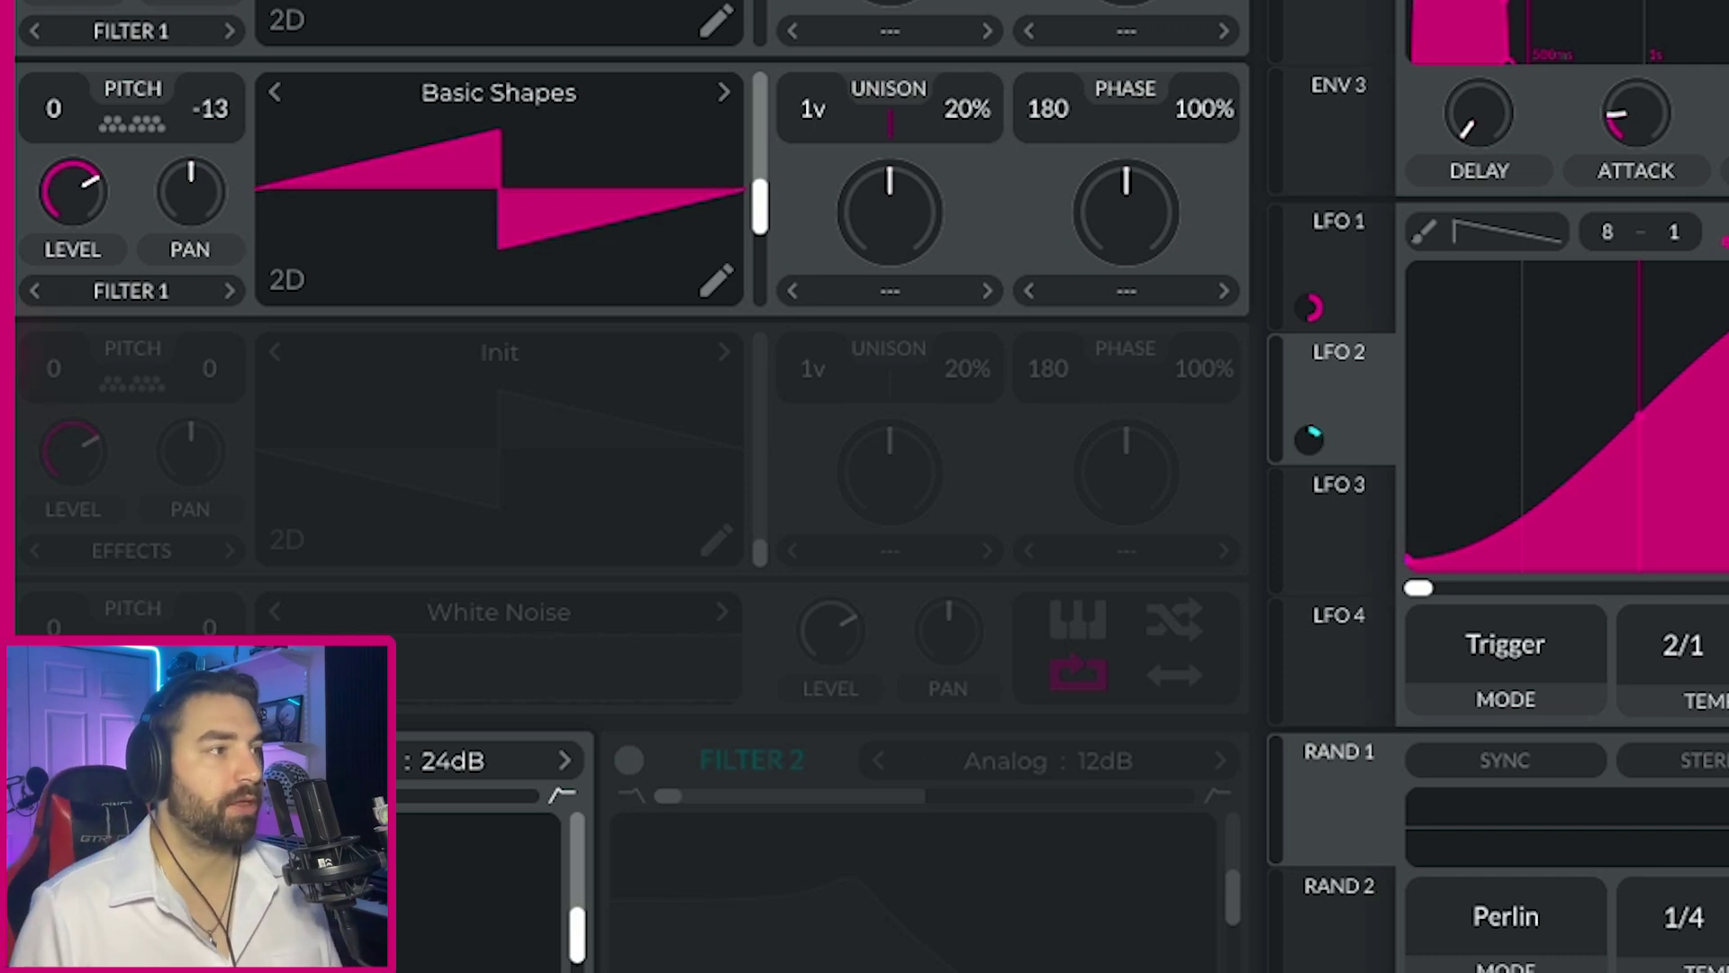
# Enable oscillator 3 with the Basic Shapes wavetable and move its frame to the triangle wave.
pyautogui.moveTo(764, 539)
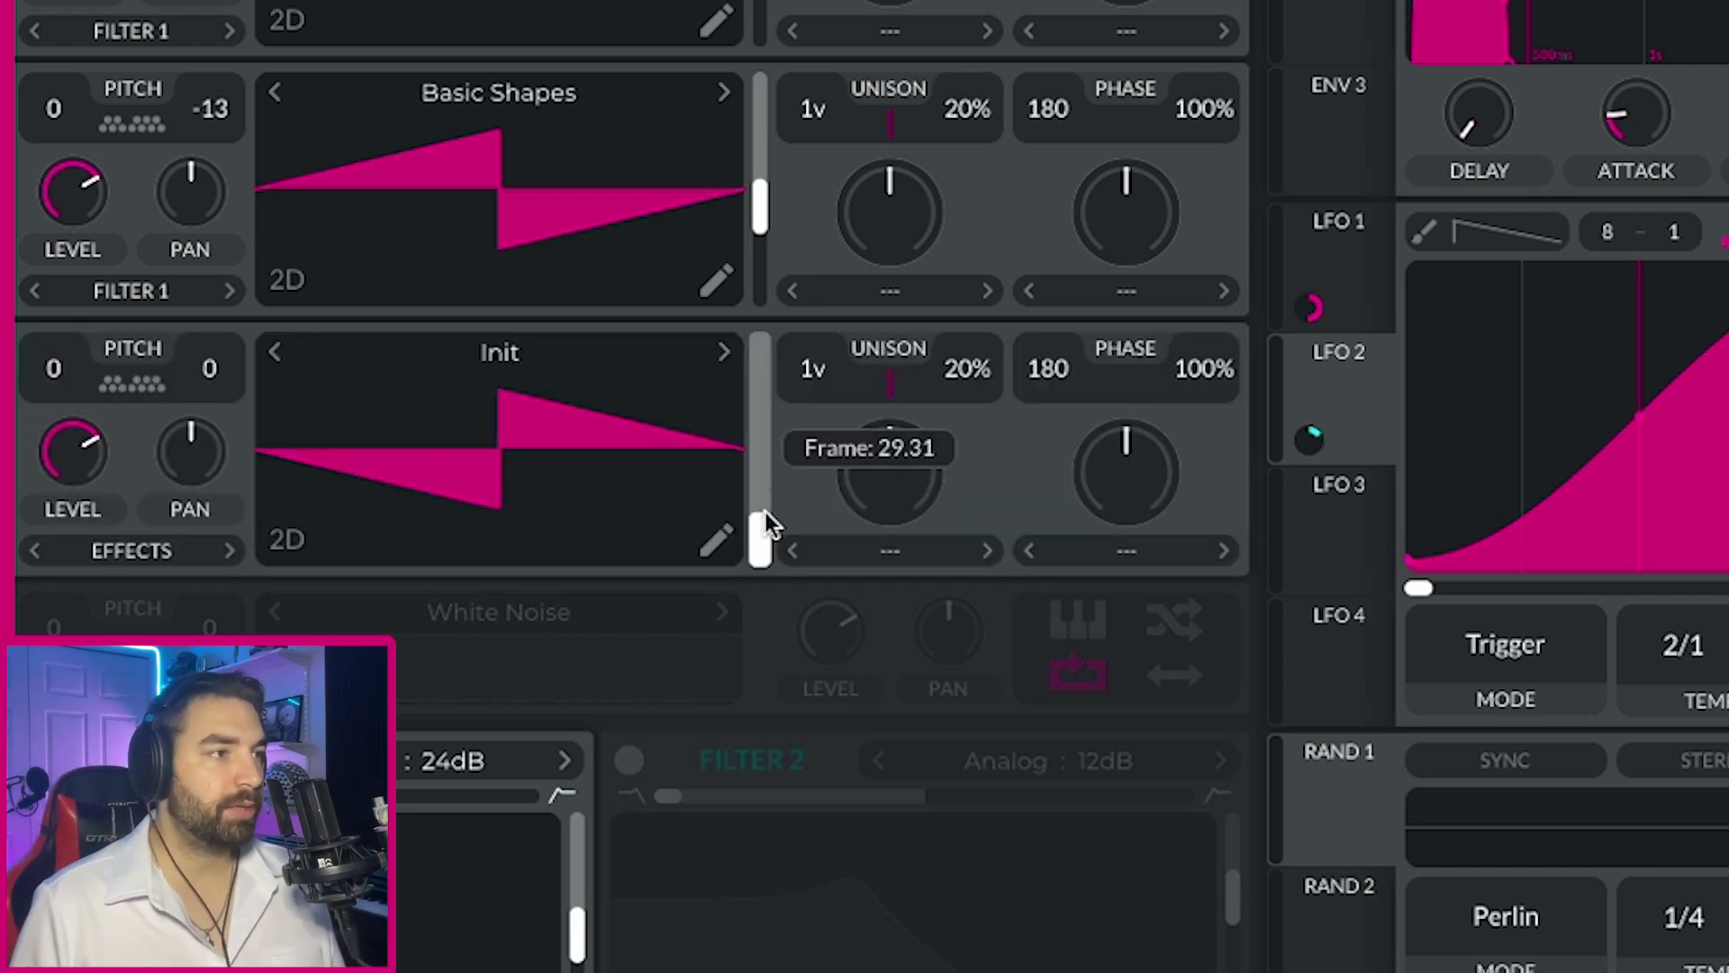
pyautogui.moveTo(765, 515); pyautogui.dragTo(764, 557)
pyautogui.click(628, 360)
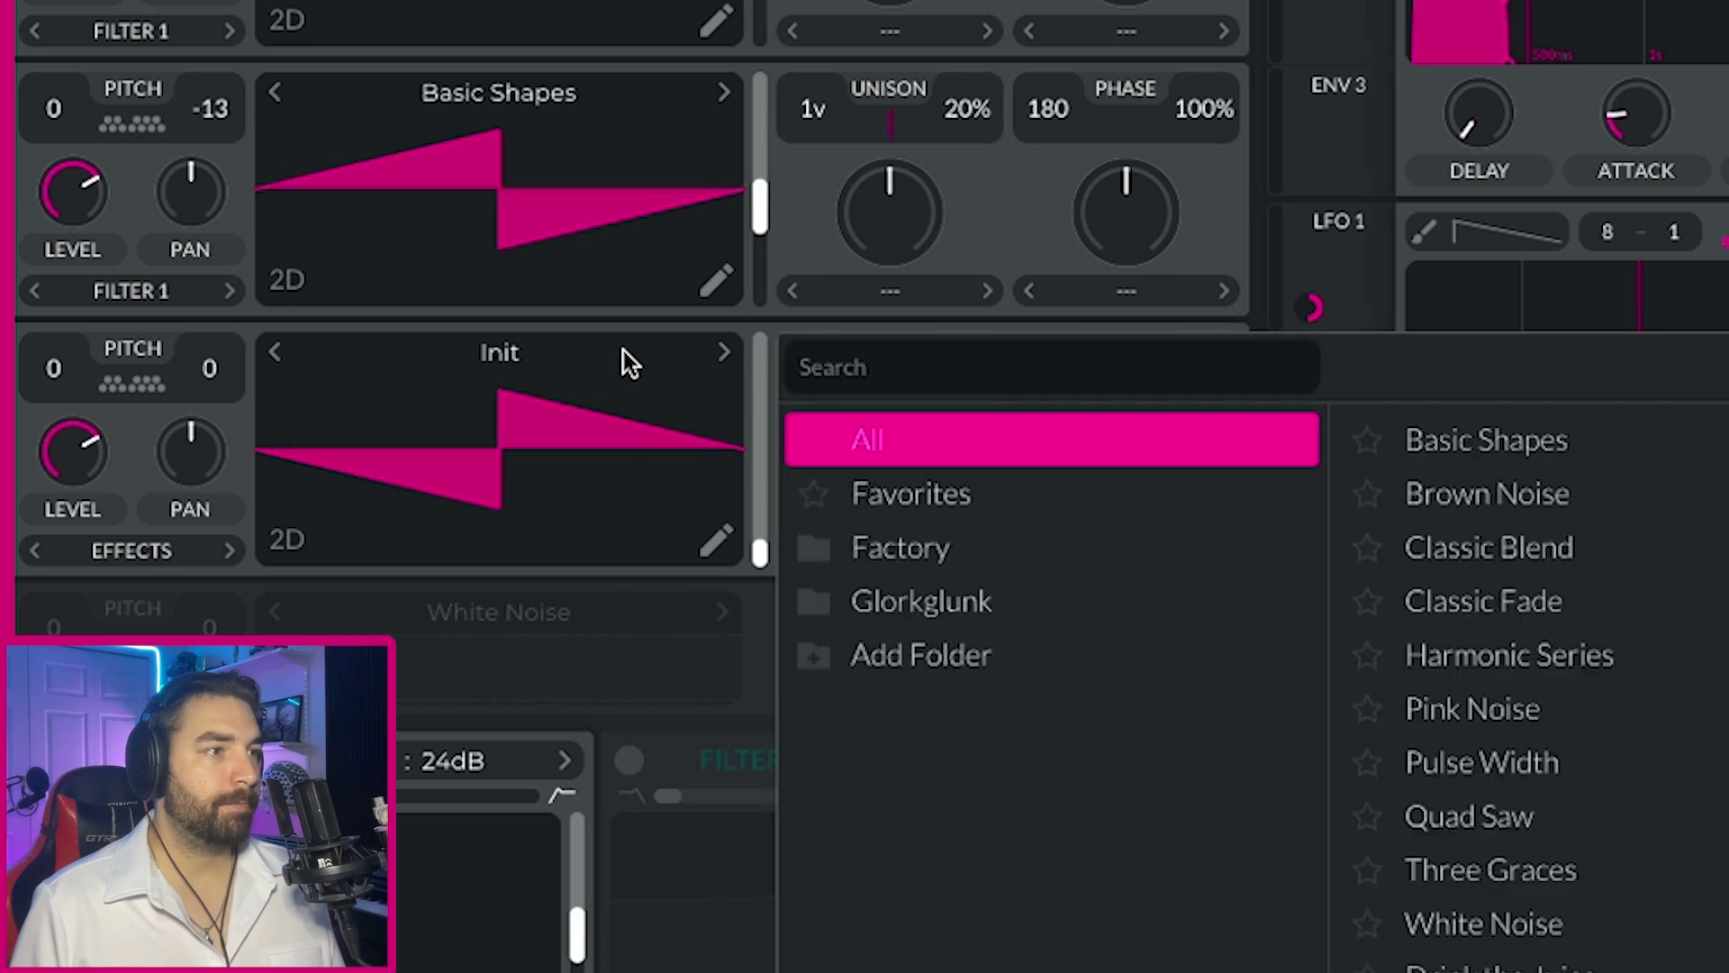
pyautogui.click(1513, 439)
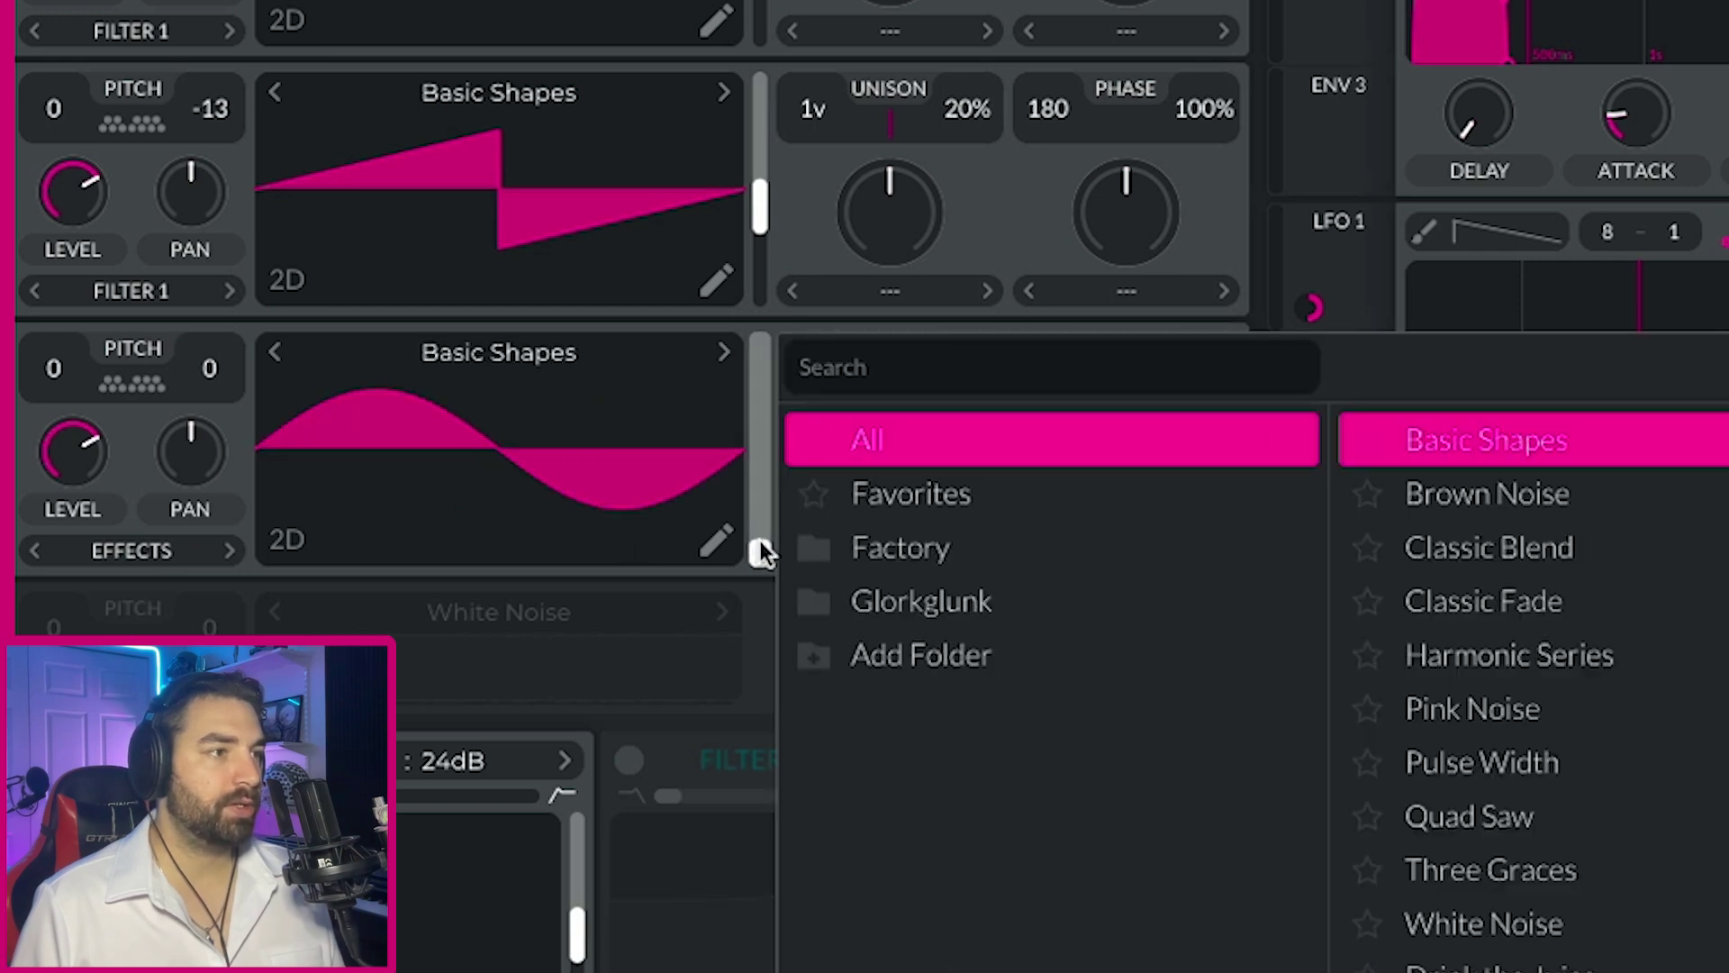
pyautogui.moveTo(762, 515); pyautogui.dragTo(760, 462)
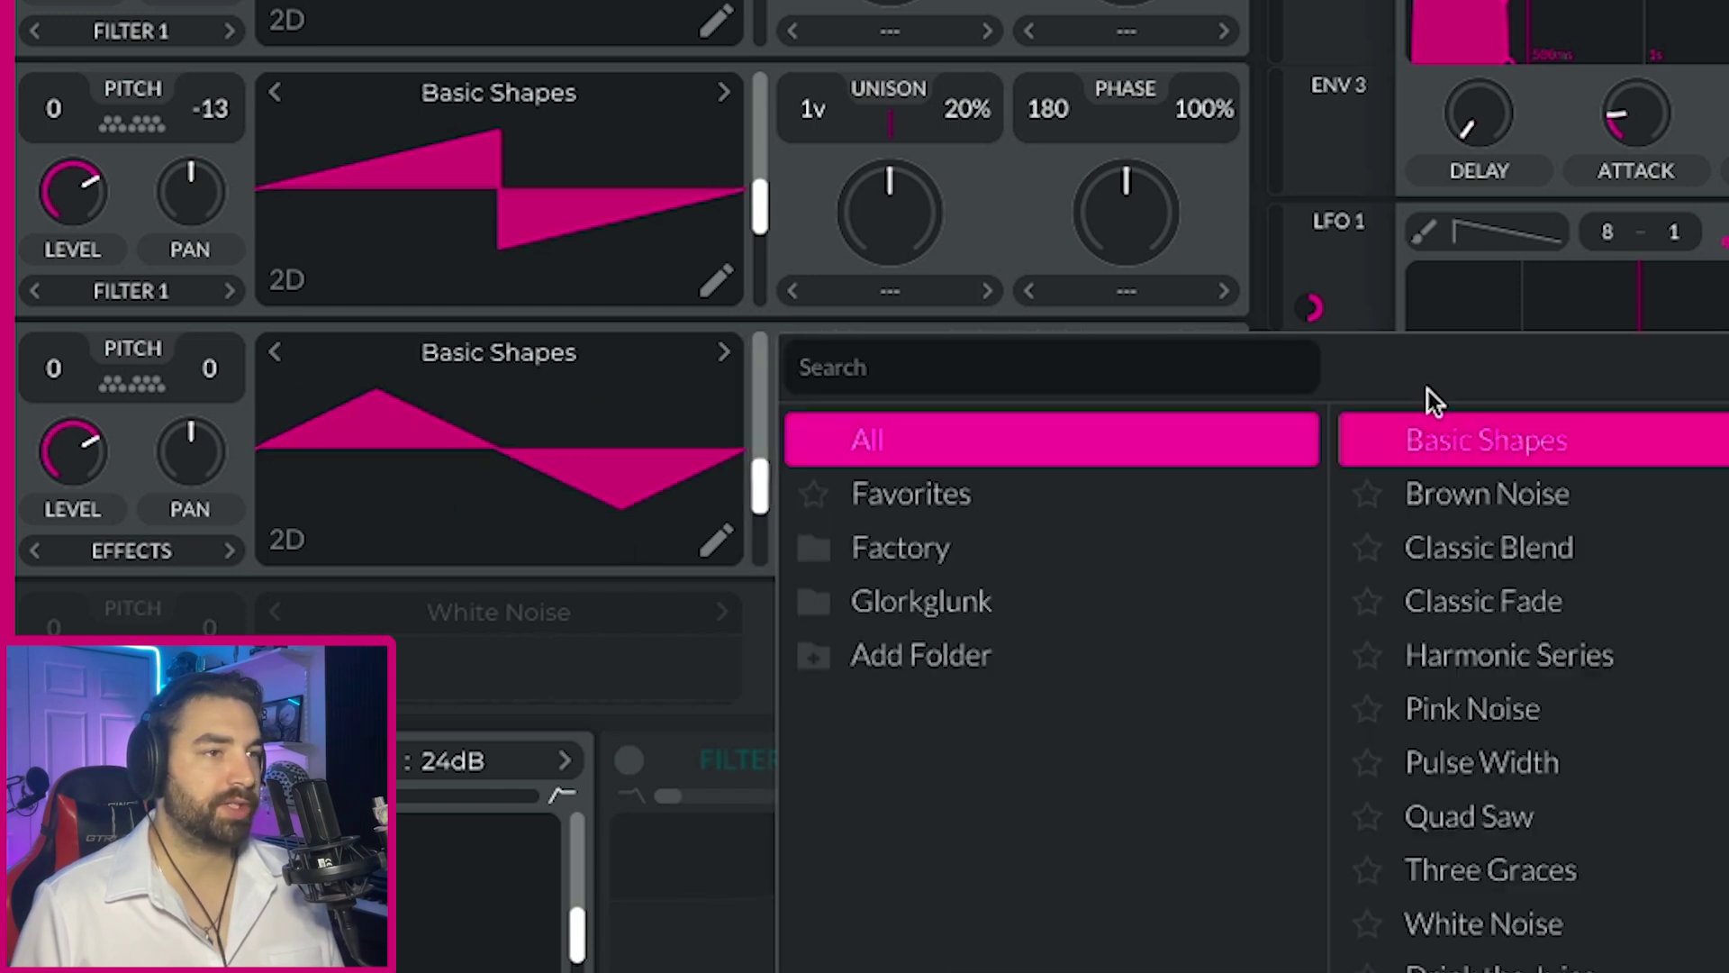
pyautogui.click(728, 409)
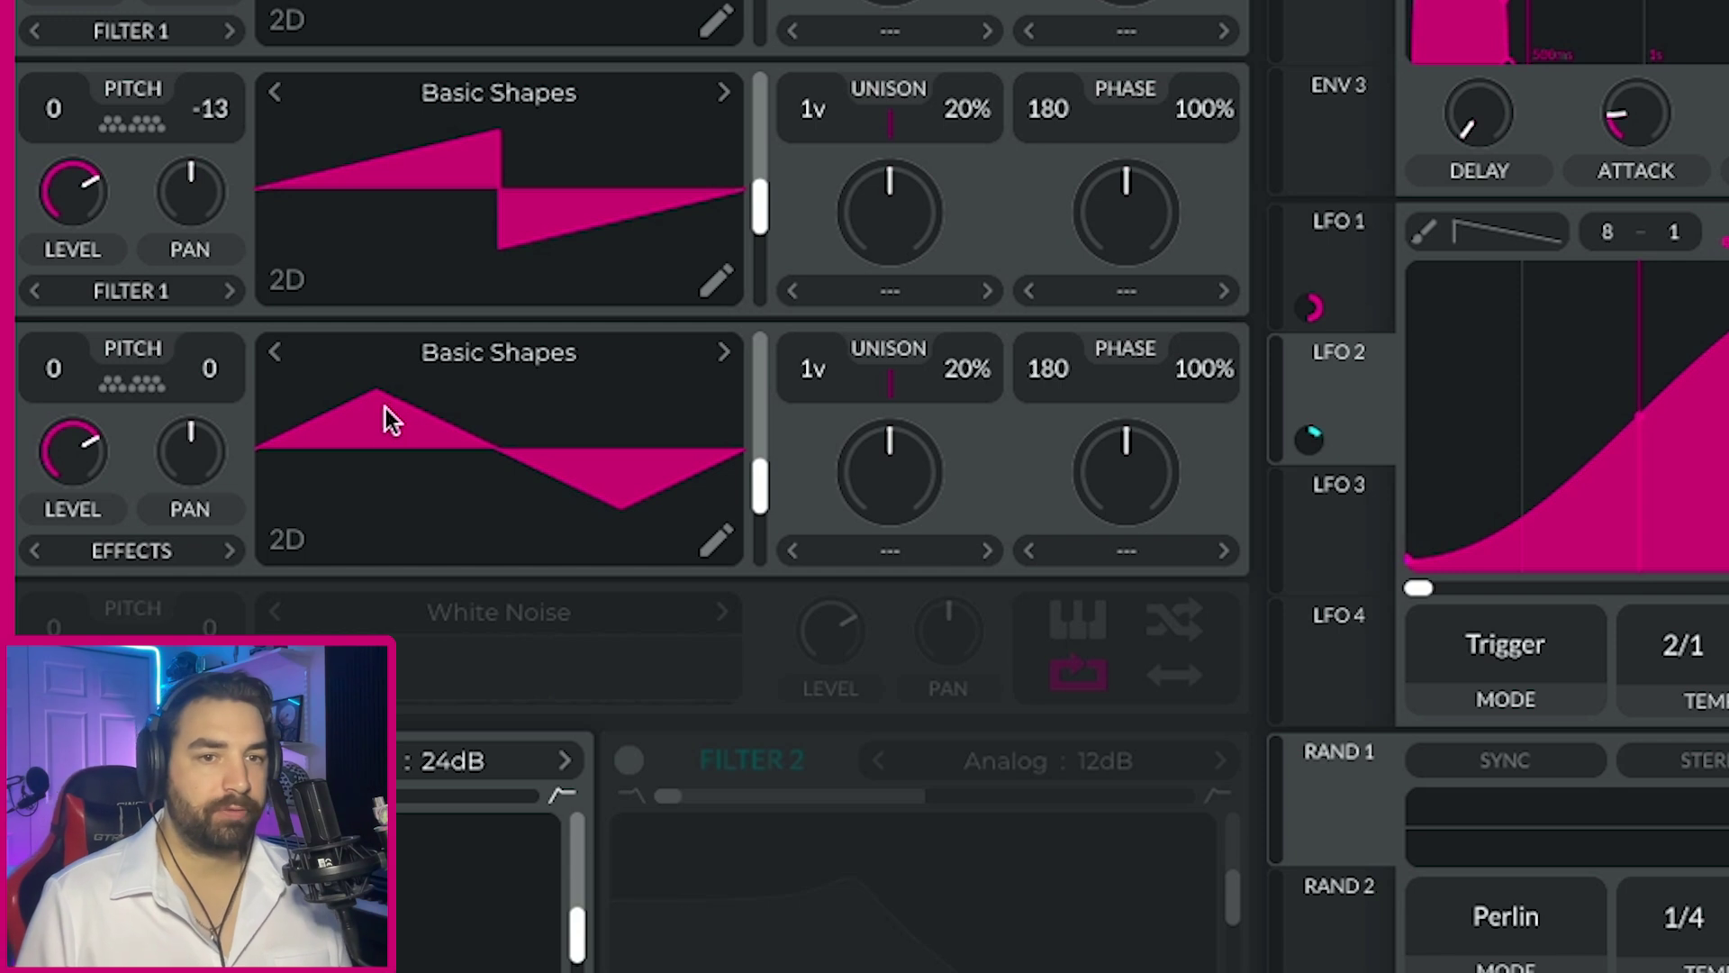
# Lower oscillator 3's level to about 0.033 and transpose it up 12 semitones.
pyautogui.moveTo(74, 557); pyautogui.dragTo(78, 582)
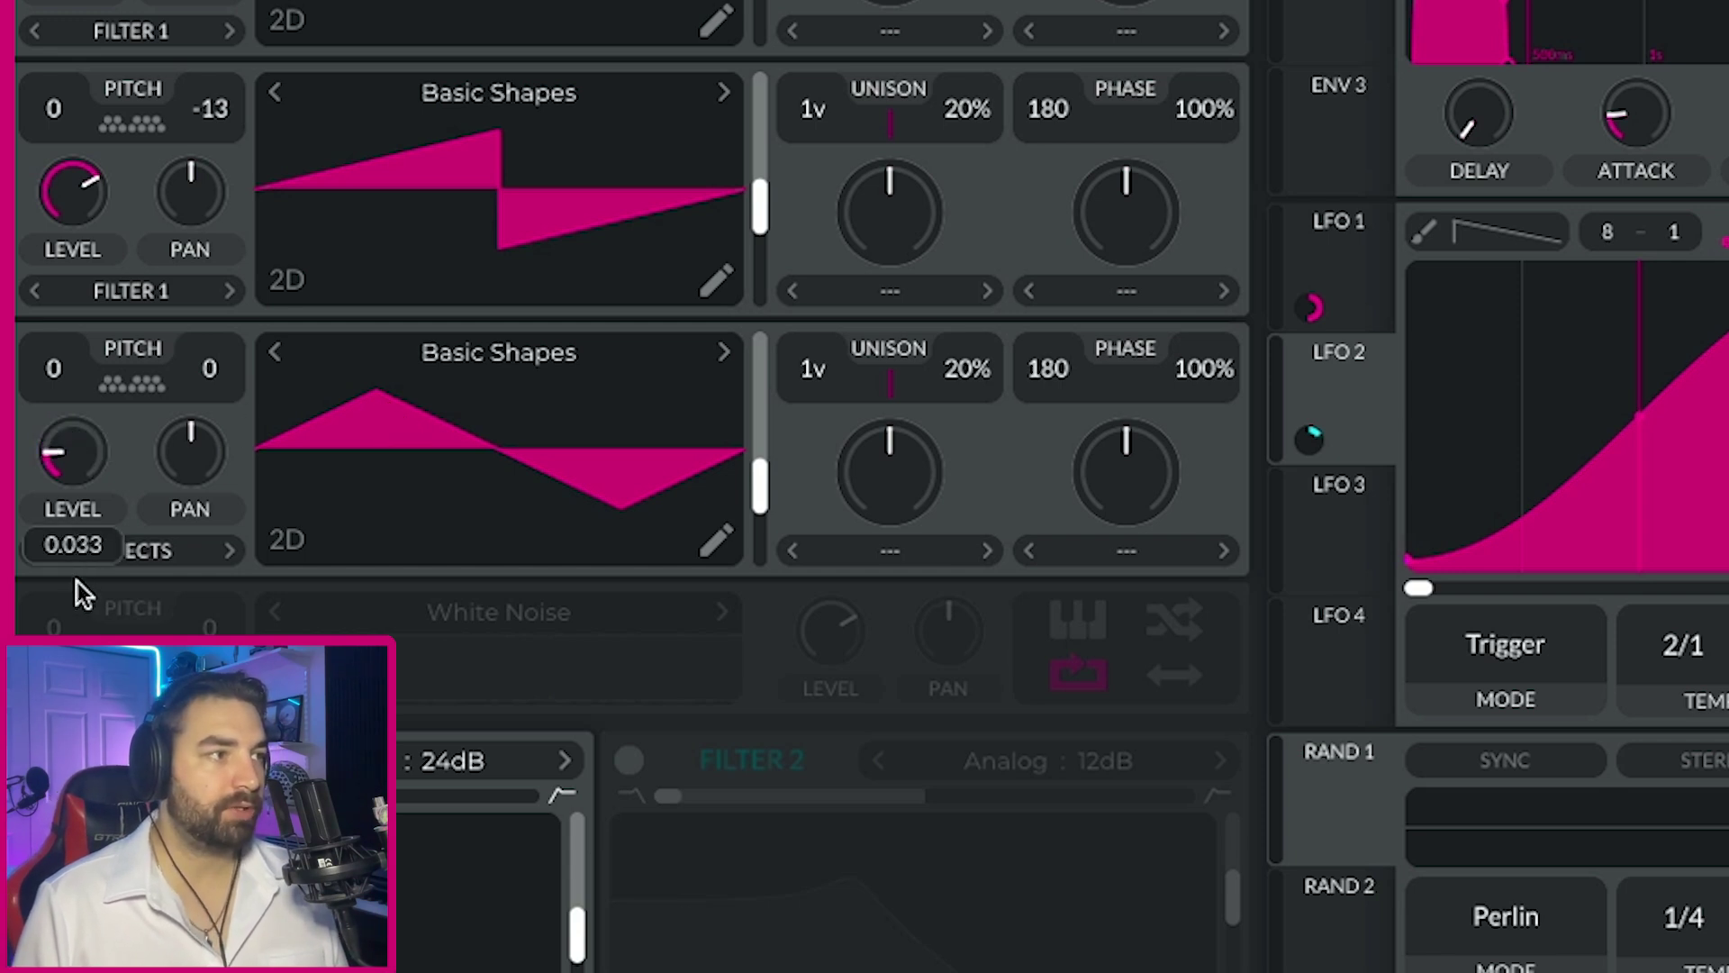
pyautogui.moveTo(76, 326); pyautogui.dragTo(83, 261)
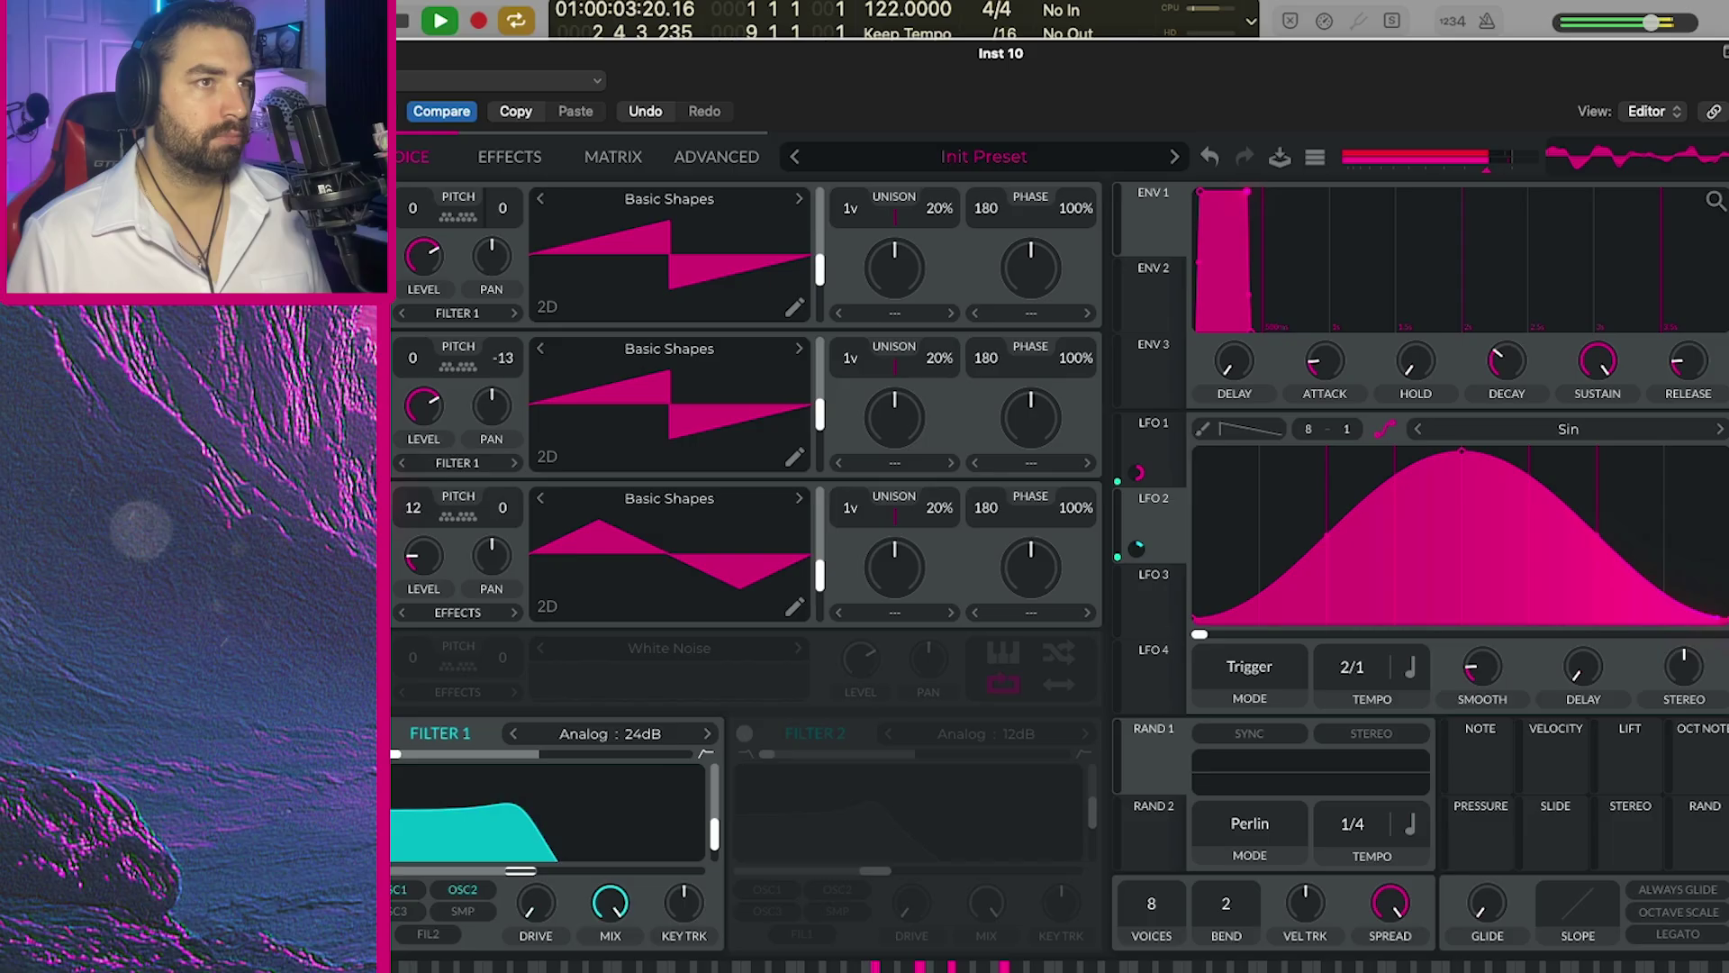
# Compare the playing sound with and without oscillator 3 by switching it off and on again.
pyautogui.click(372, 498)
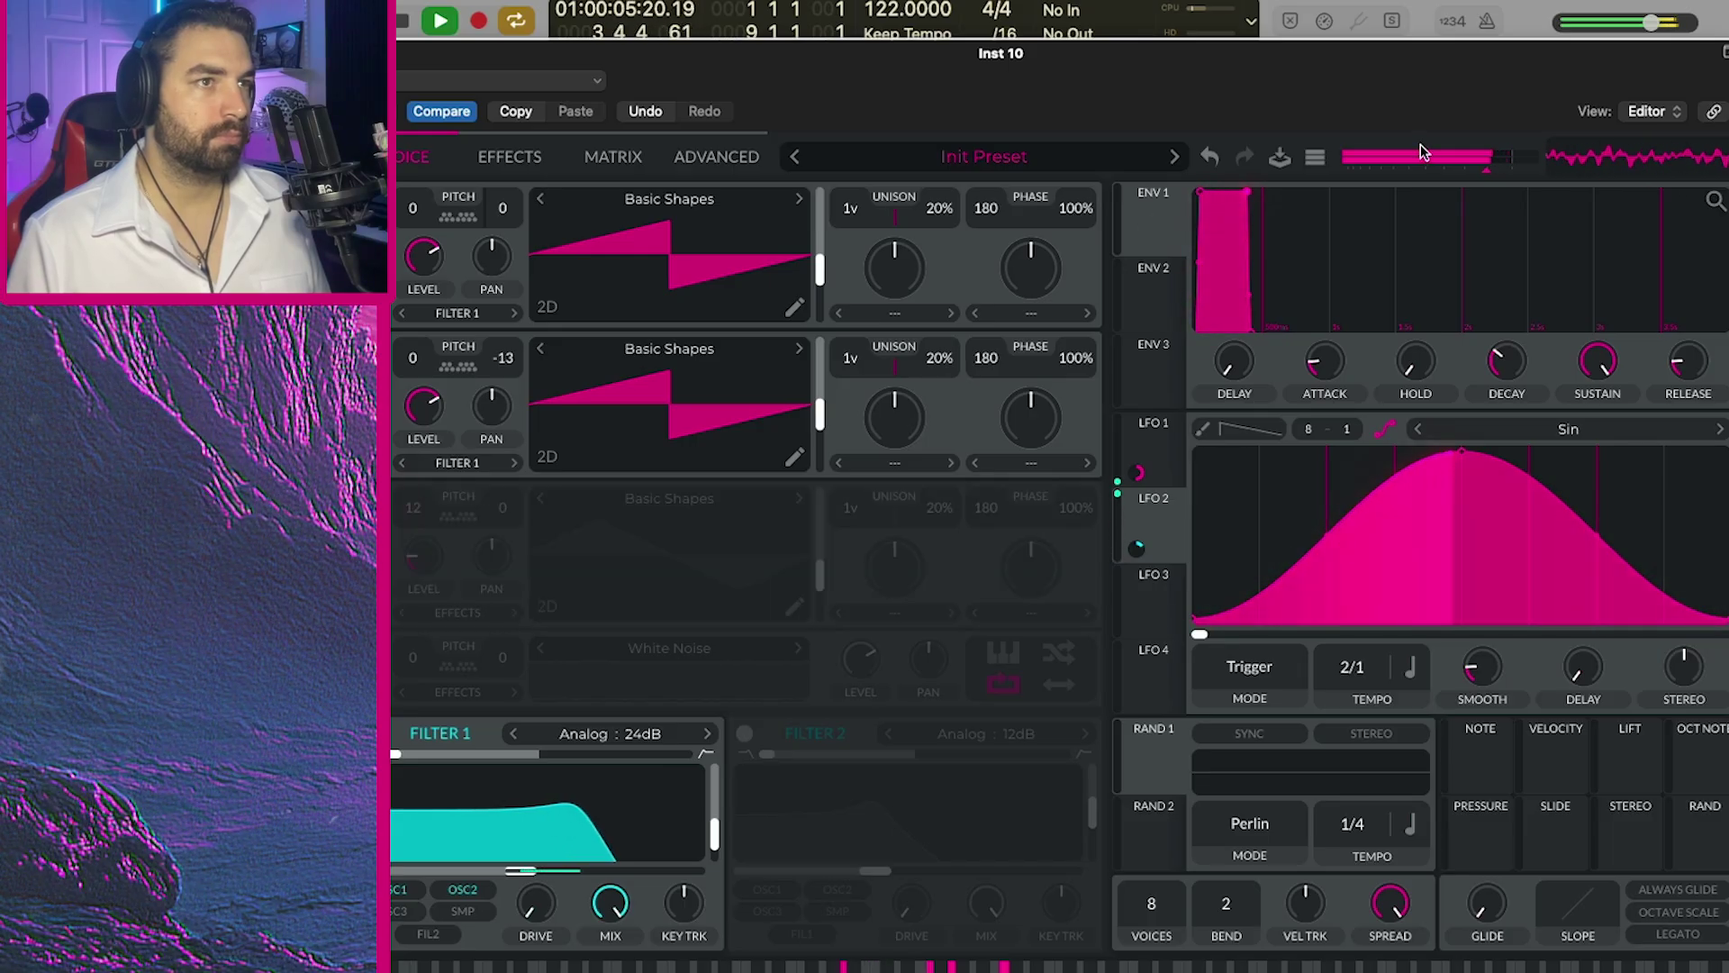
pyautogui.moveTo(1486, 172)
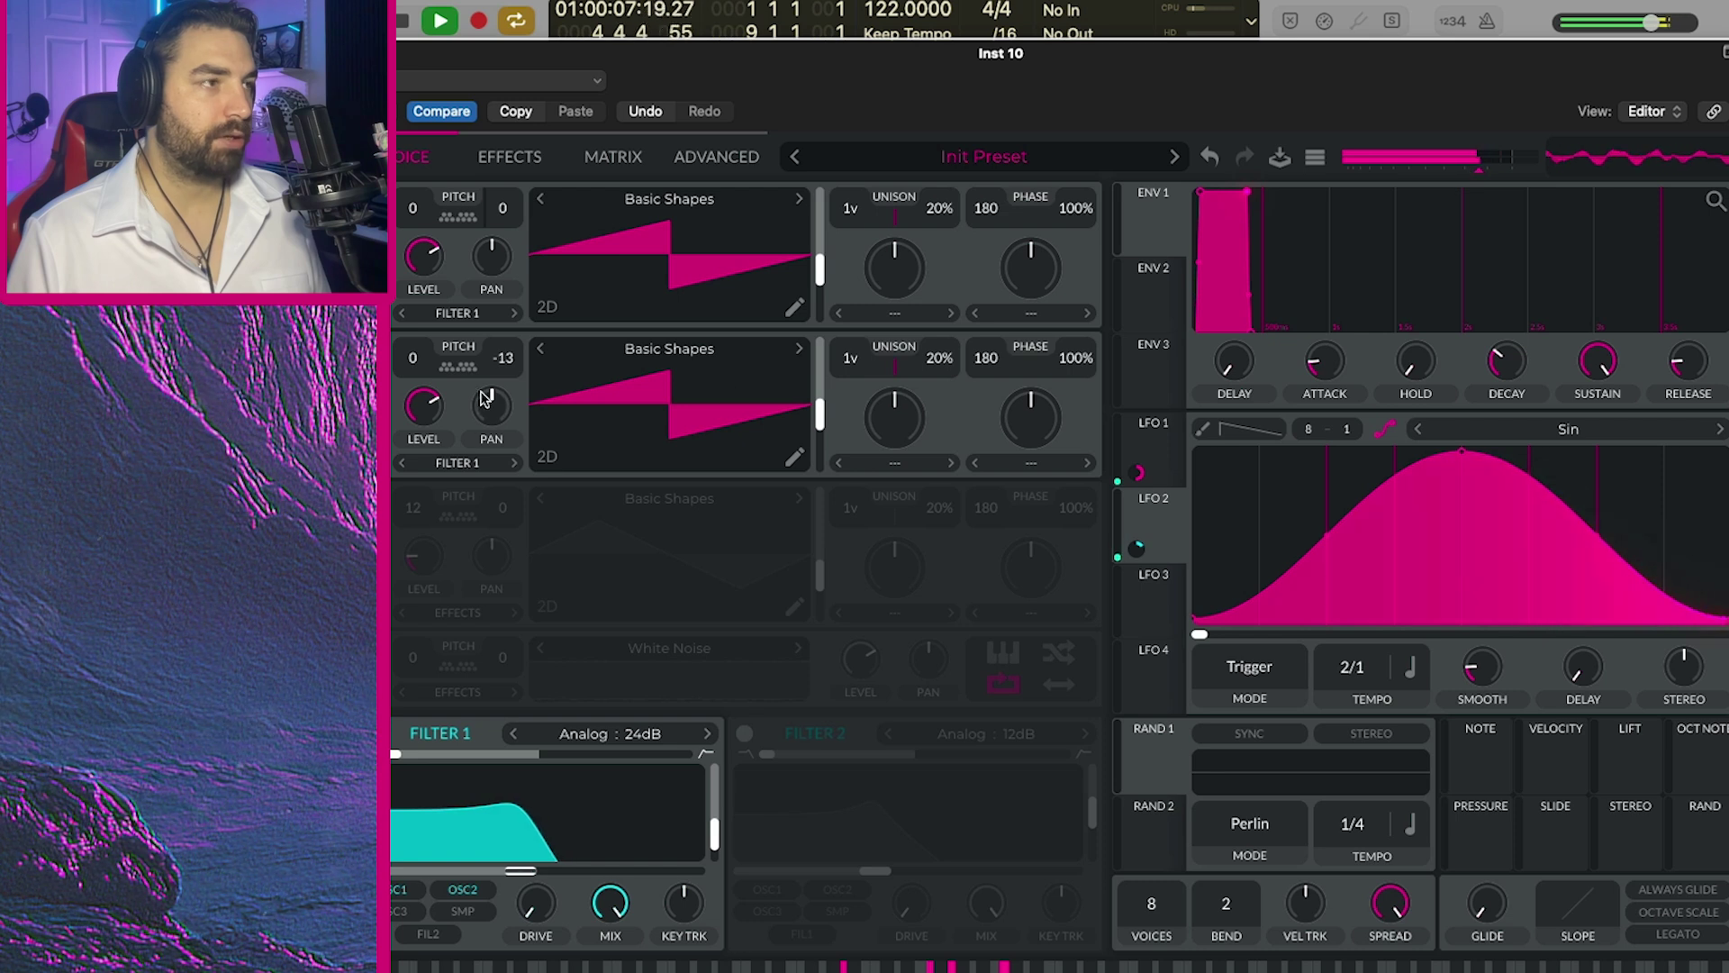
pyautogui.click(372, 497)
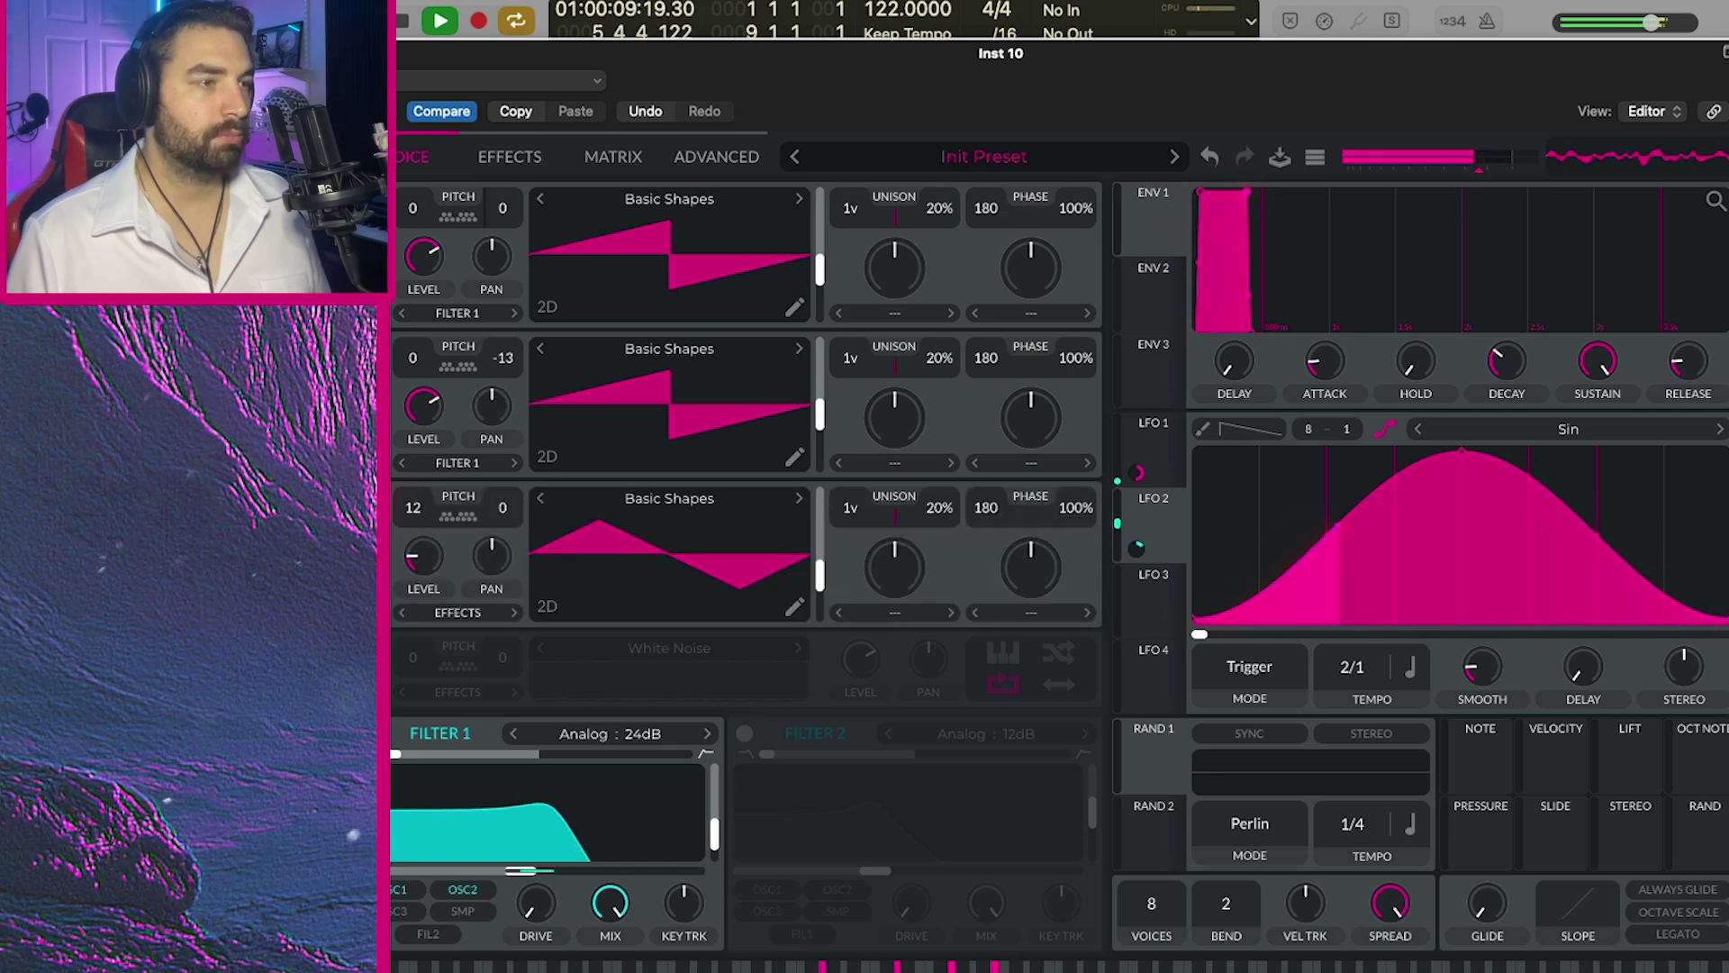
# Route oscillator 3 to Filter 1+2 and, with oscillators 1 and 2 switched off, raise its level to about 0.146.
pyautogui.click(460, 613)
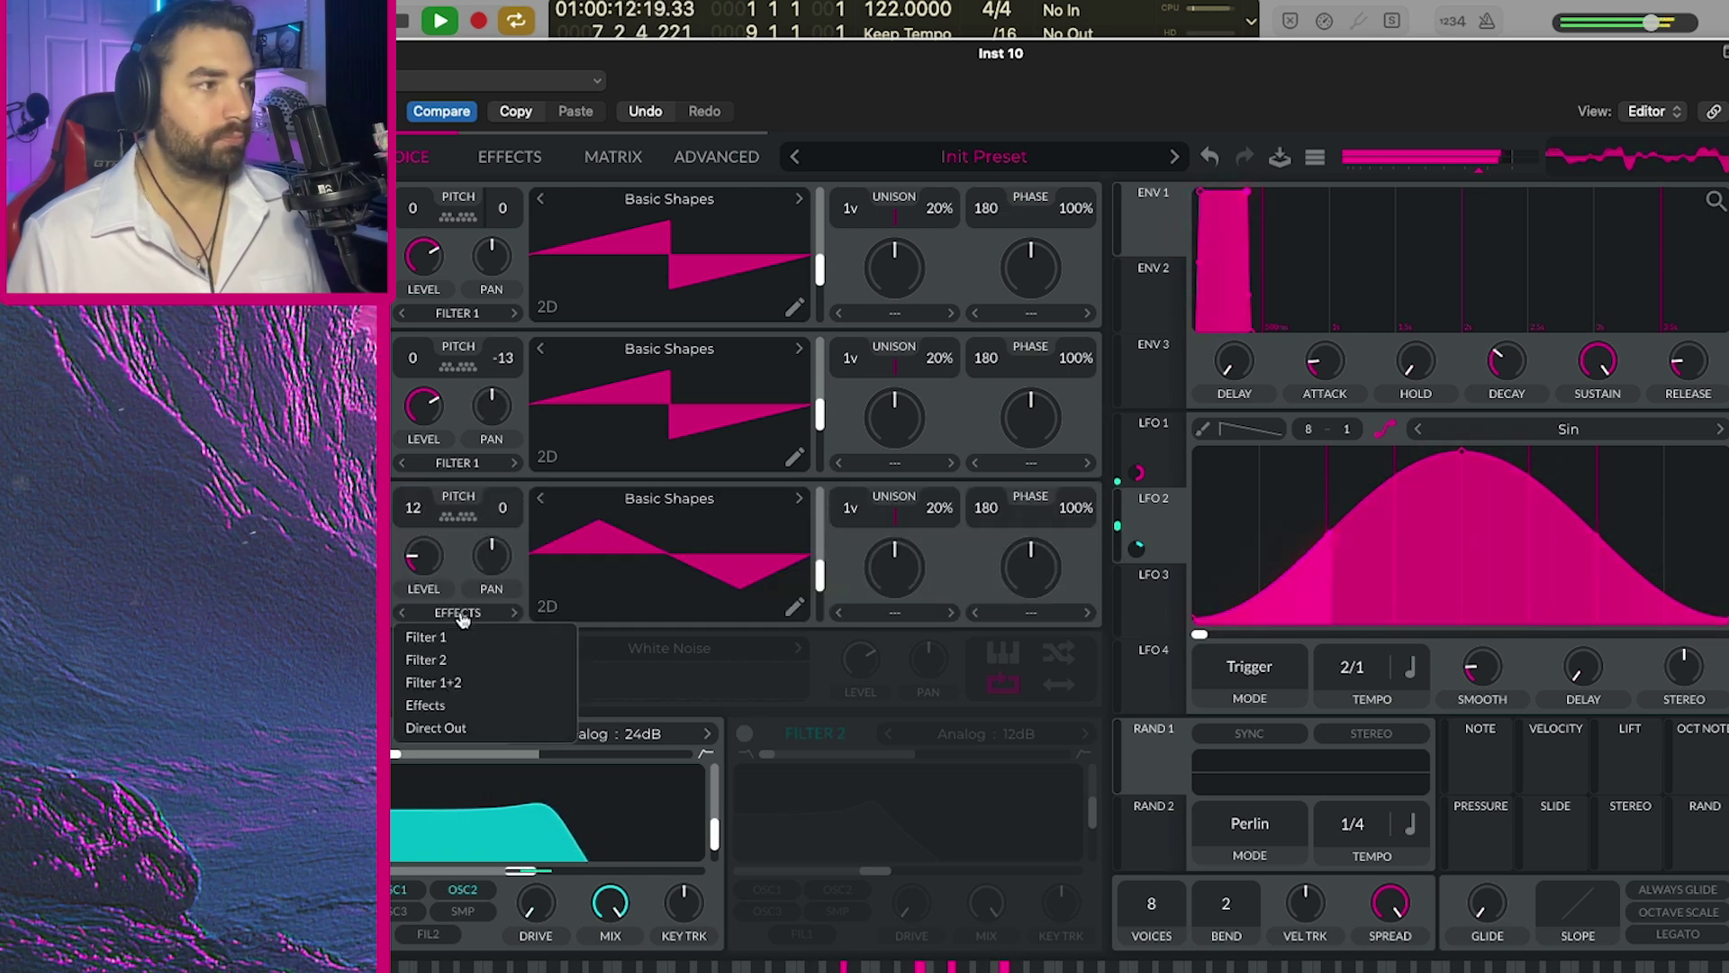
pyautogui.click(462, 682)
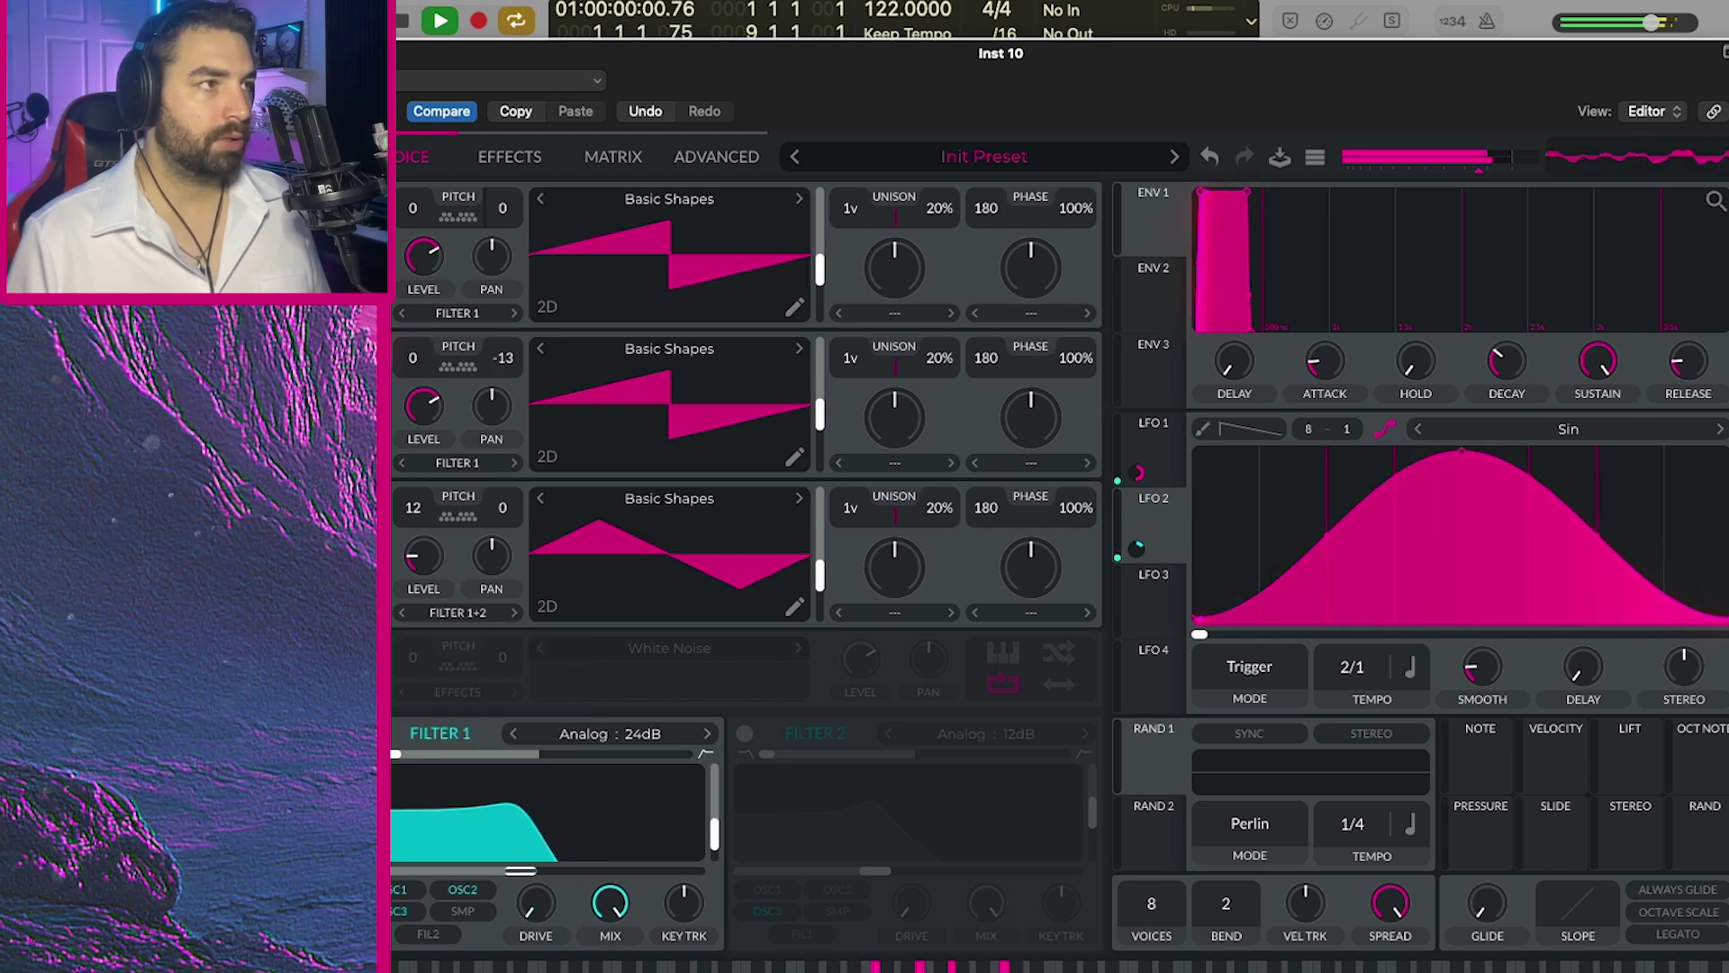
pyautogui.click(397, 353)
pyautogui.click(396, 203)
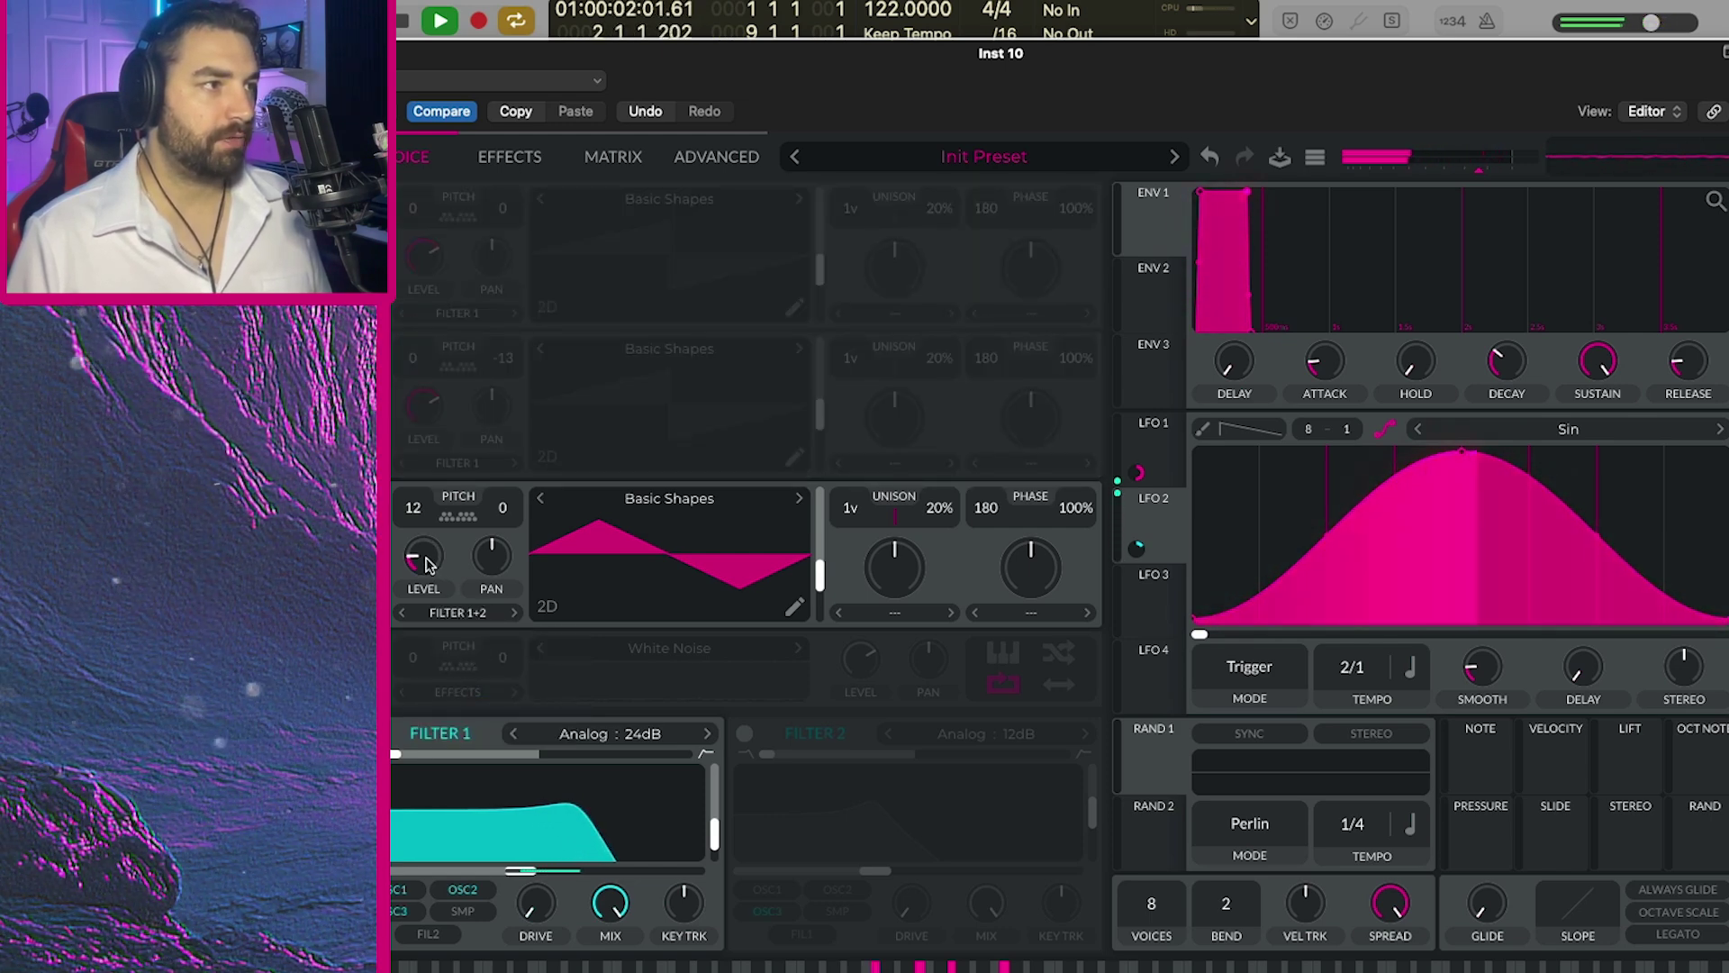
pyautogui.moveTo(427, 564); pyautogui.dragTo(429, 543)
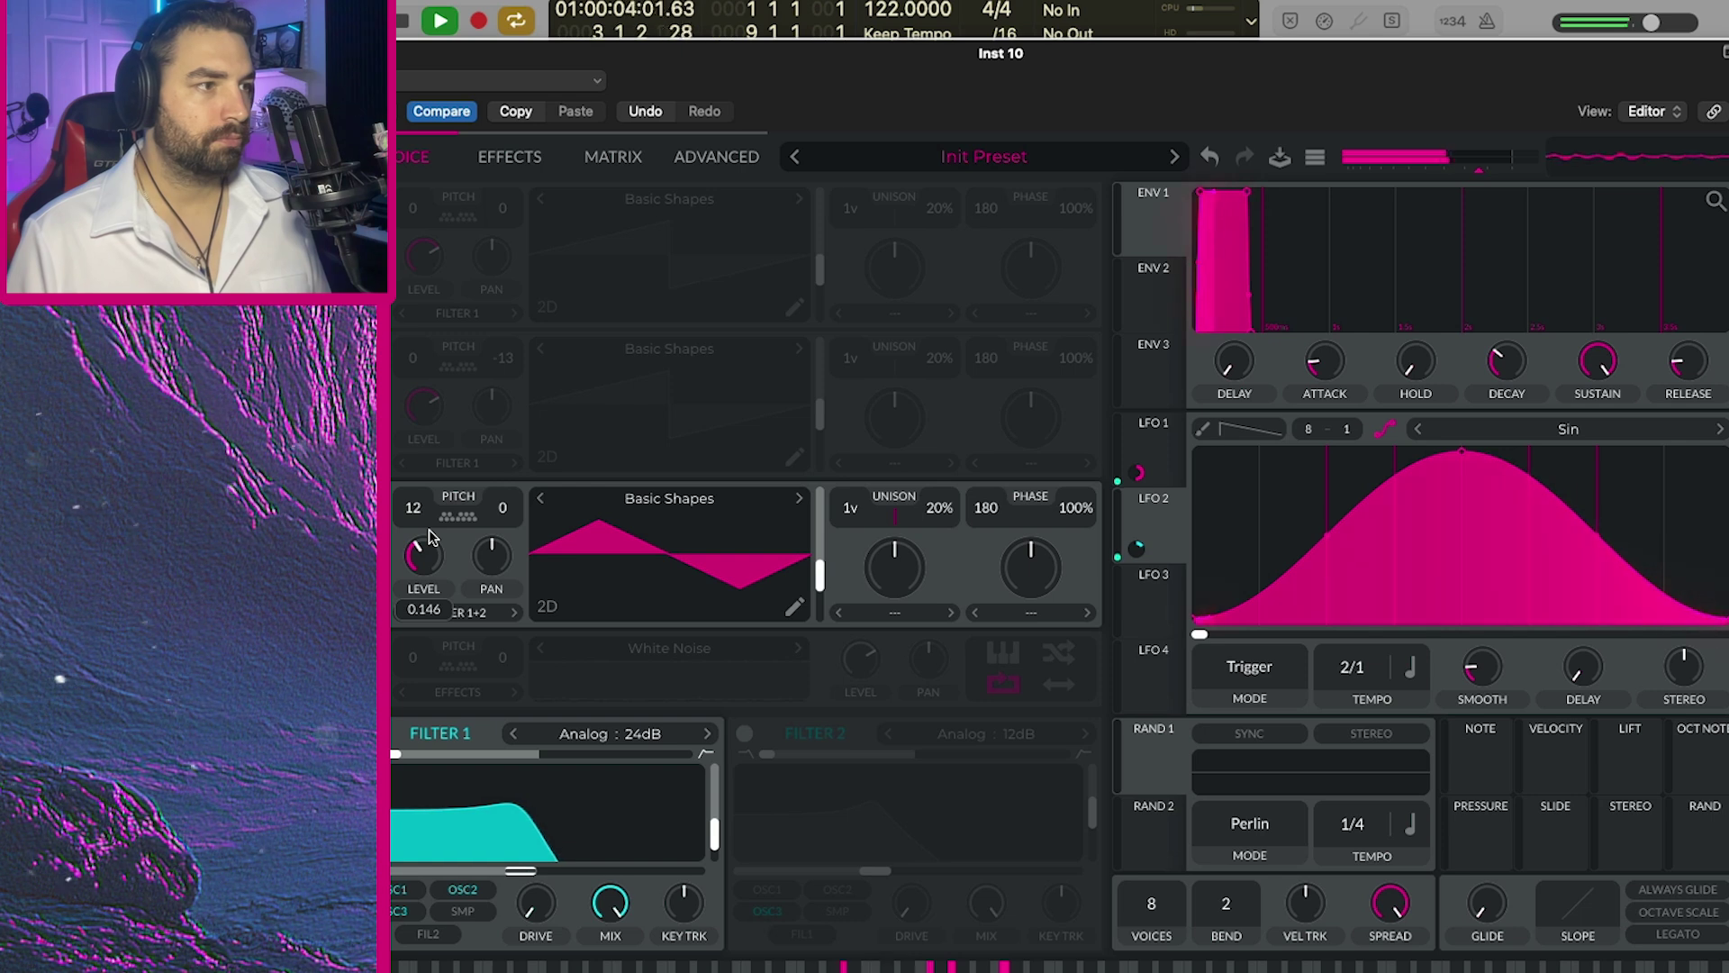
# Enable Filter 2 as a band-pass with blend 1.000, cutoff about 57 semitones and reduced resonance.
pyautogui.click(744, 733)
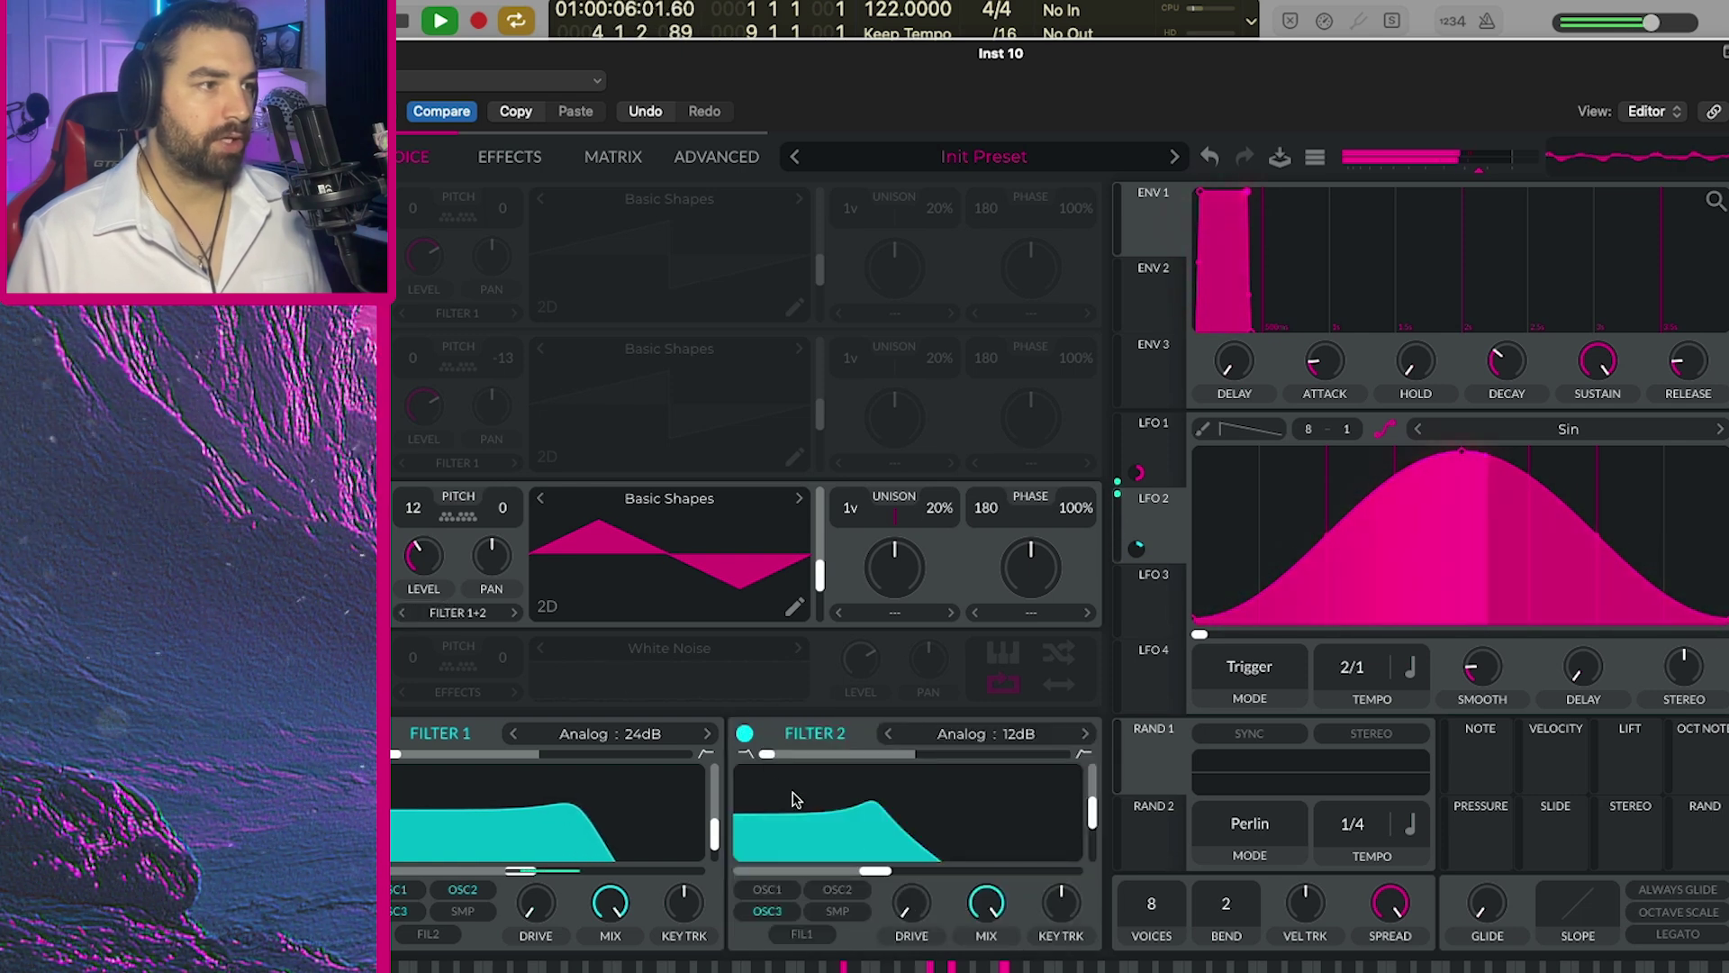
pyautogui.moveTo(892, 870); pyautogui.dragTo(971, 867)
pyautogui.moveTo(766, 754); pyautogui.dragTo(879, 754)
pyautogui.moveTo(988, 870); pyautogui.dragTo(1071, 870)
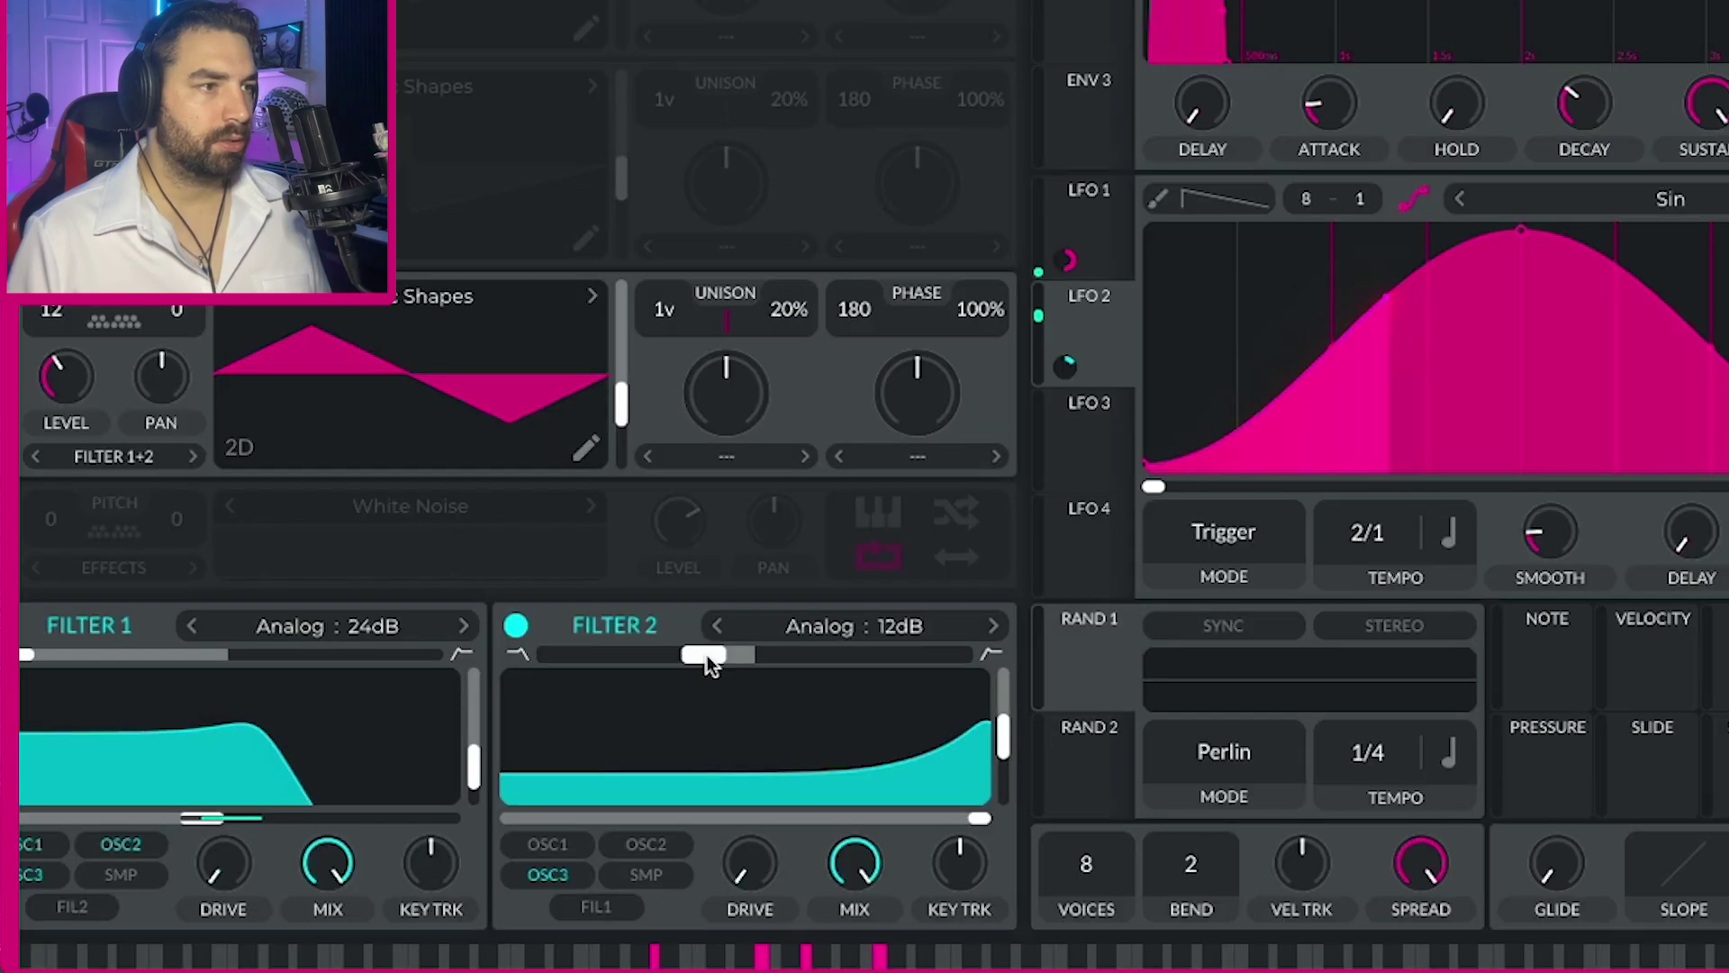
pyautogui.moveTo(706, 655); pyautogui.dragTo(759, 655)
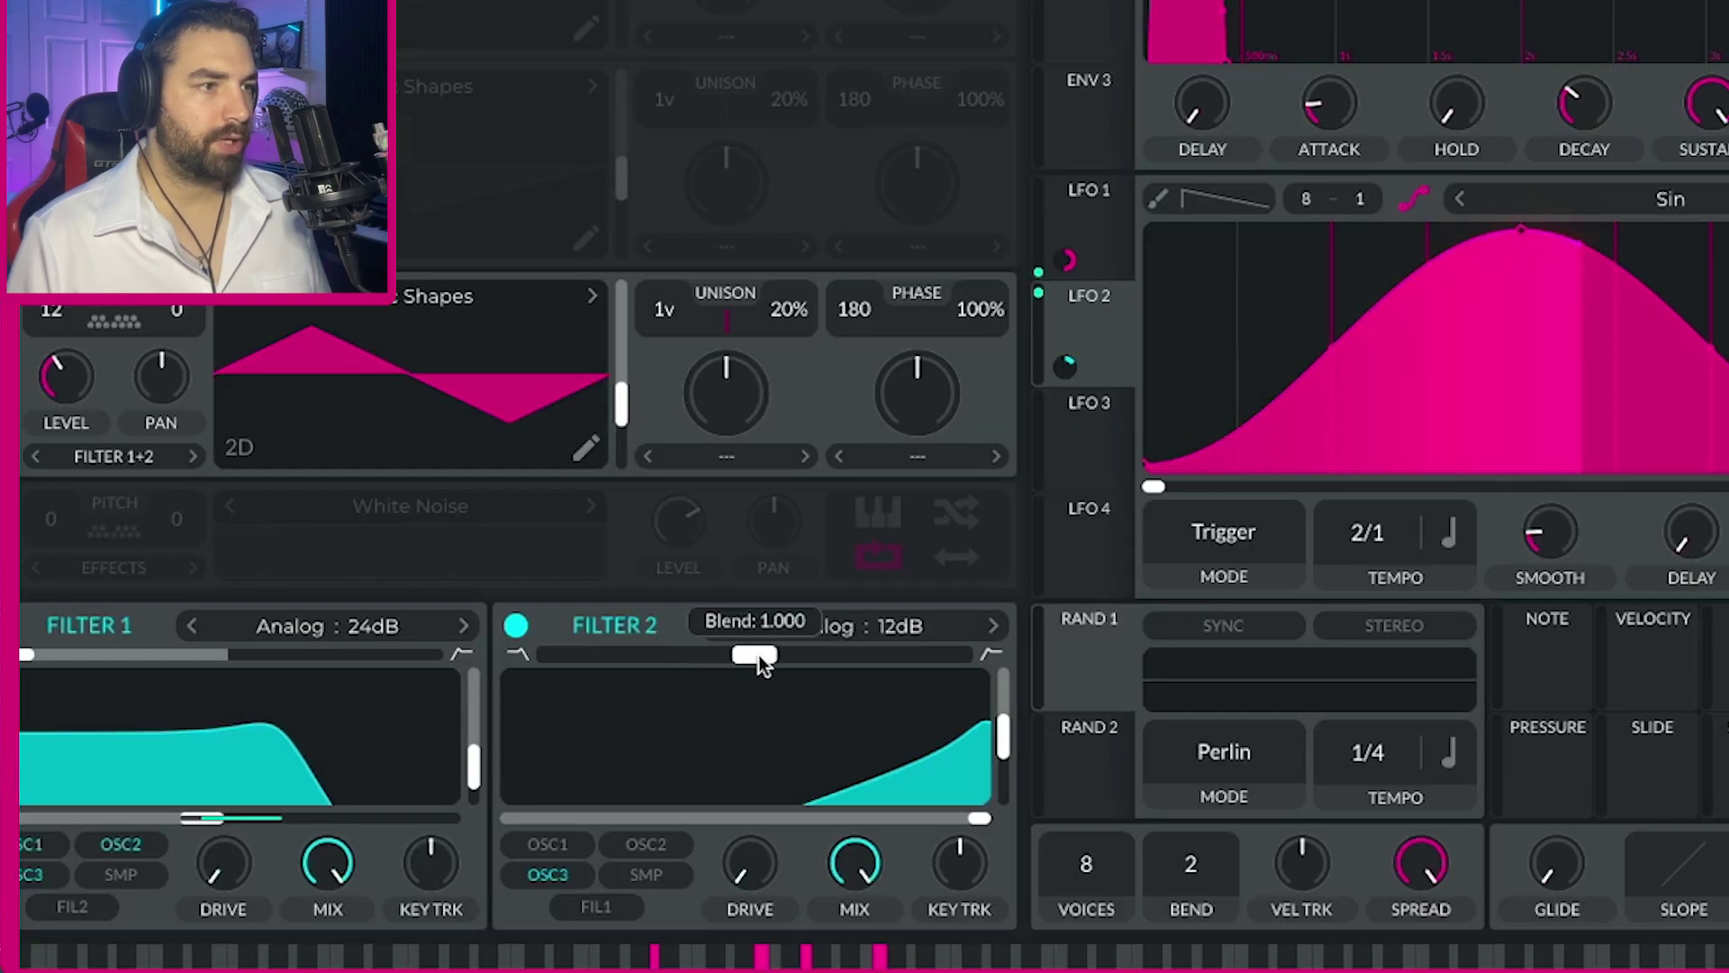
pyautogui.moveTo(980, 818); pyautogui.dragTo(922, 821)
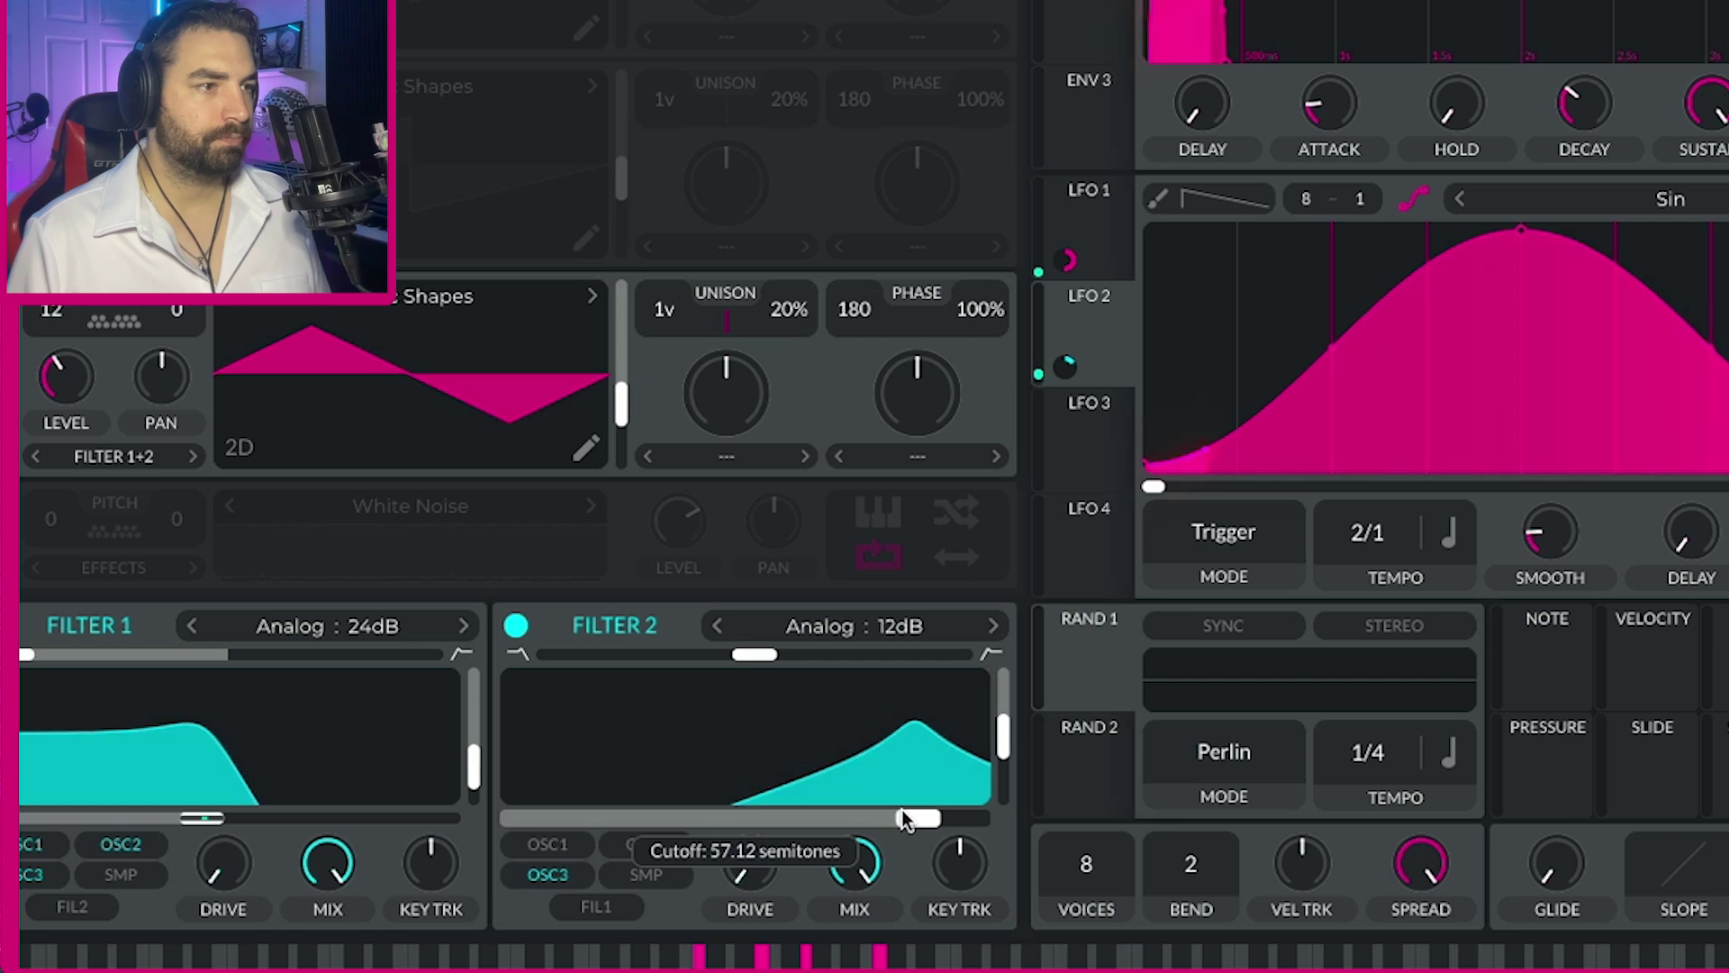
pyautogui.moveTo(1003, 743); pyautogui.dragTo(1007, 776)
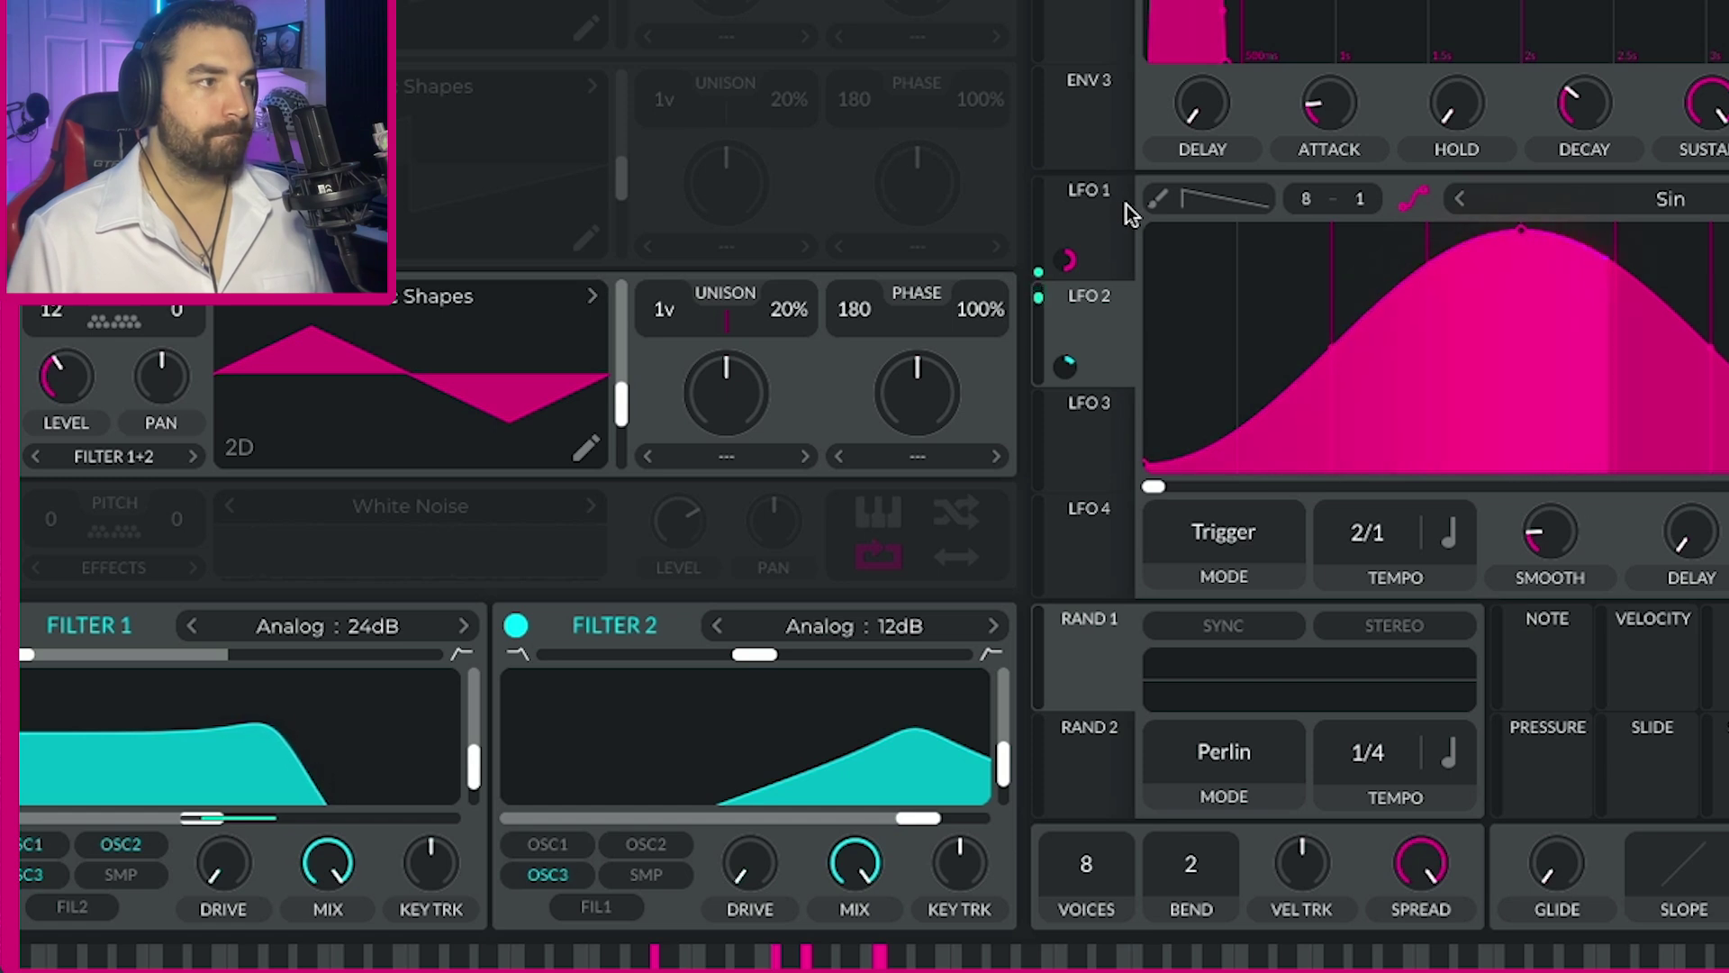
# Change the shape of LFO 3 to Sin and close the shape browser.
pyautogui.click(1095, 408)
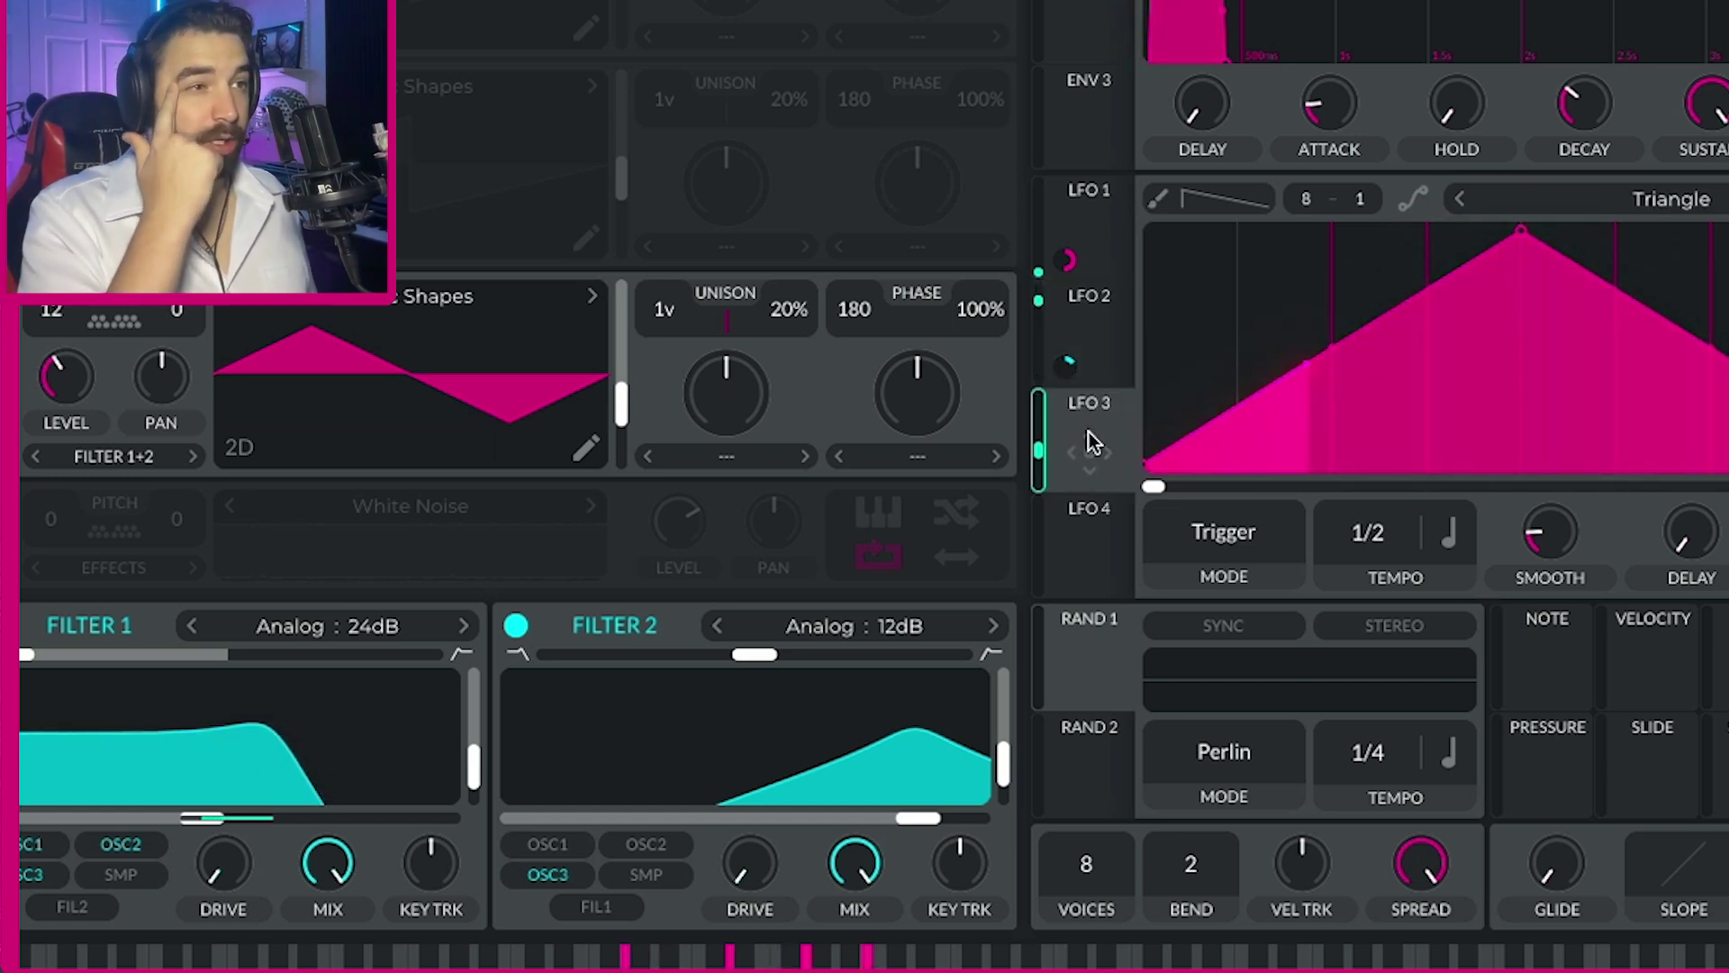
pyautogui.click(1696, 203)
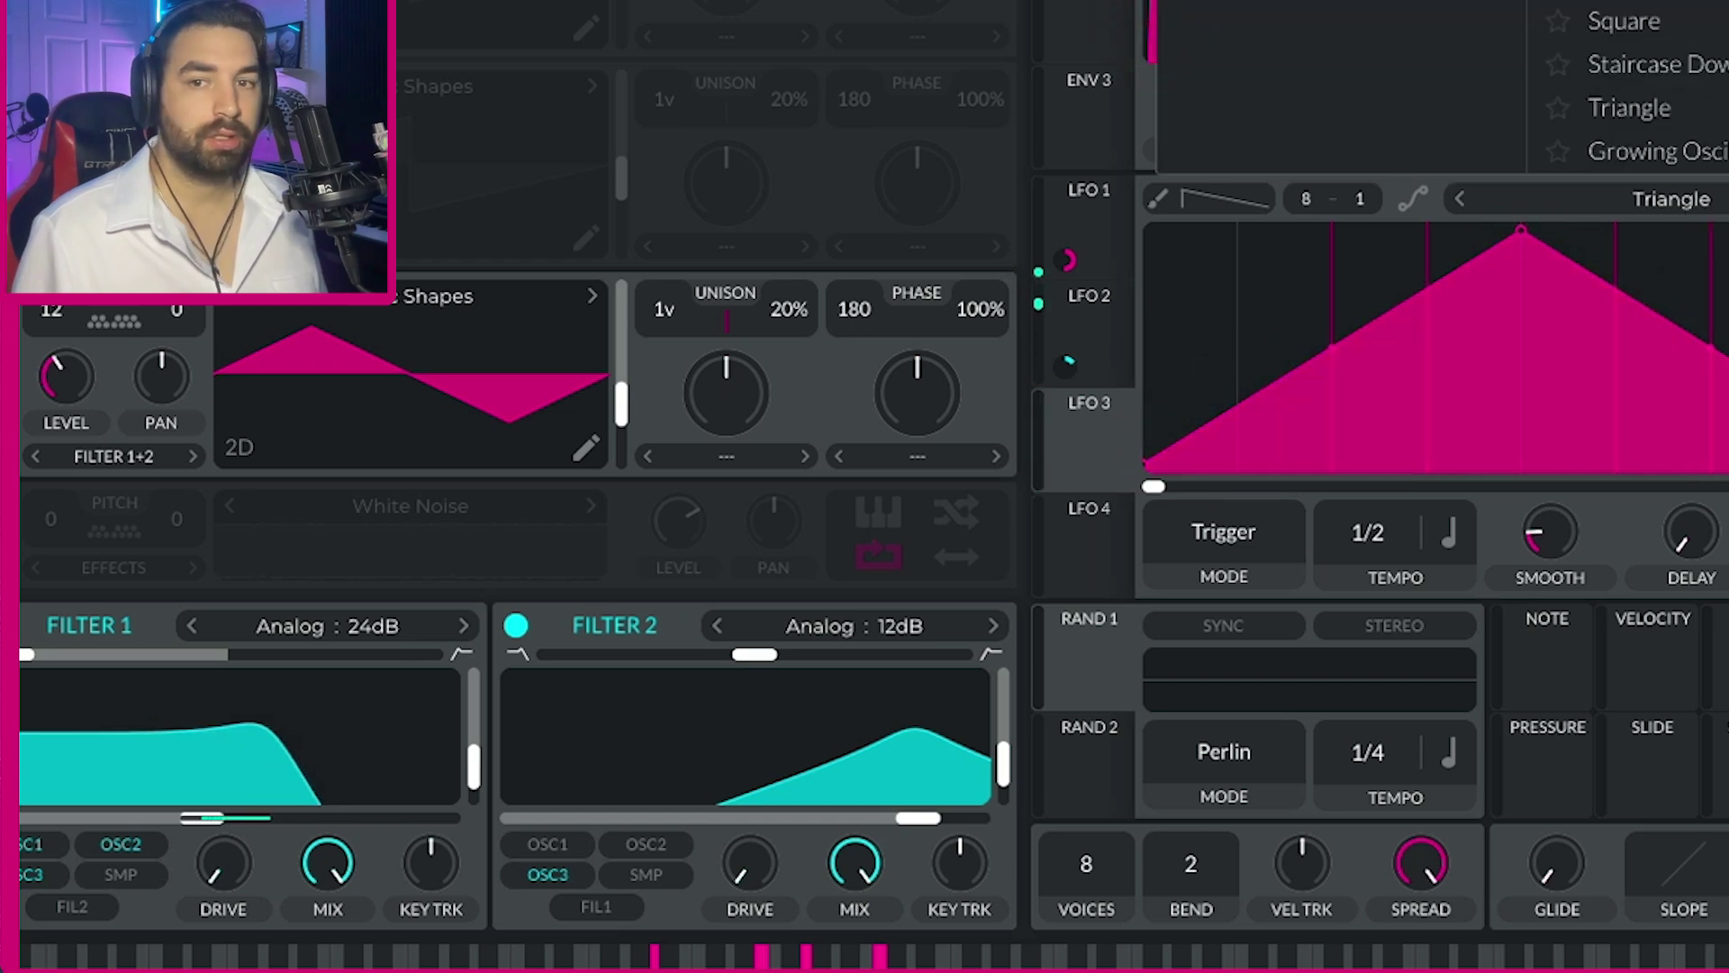
pyautogui.click(1412, 198)
pyautogui.press('Escape')
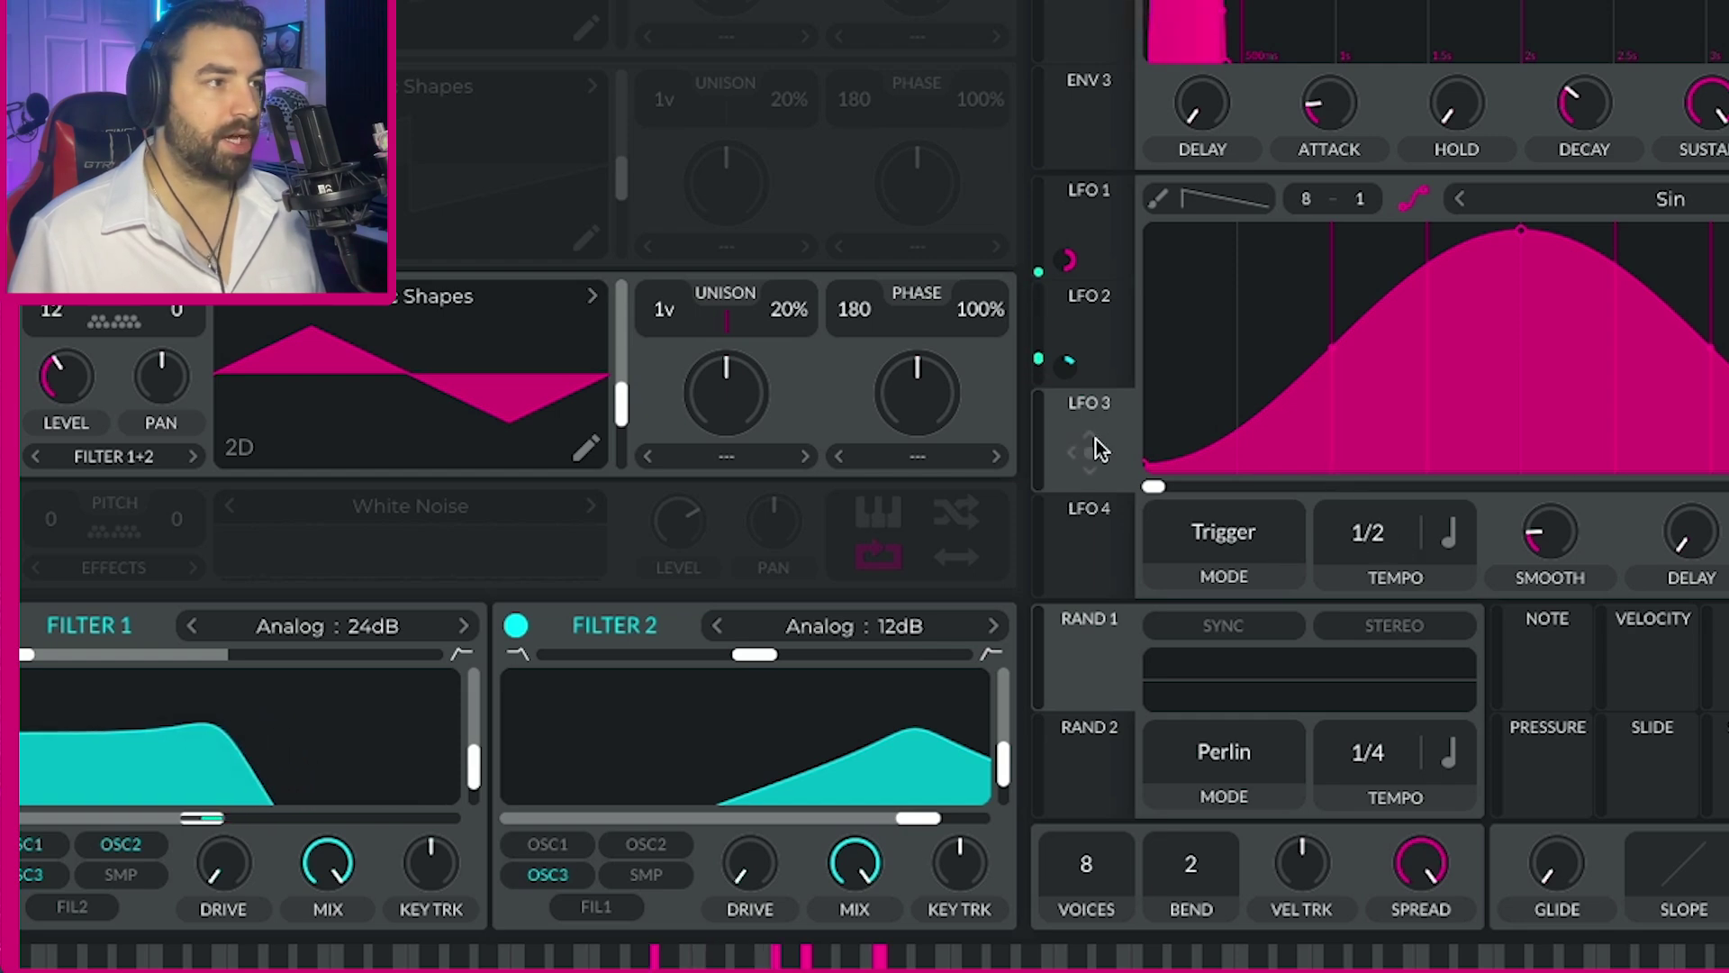
# Assign LFO 3 to modulate oscillator 3's level and set LFO 3's tempo to 1/1.
pyautogui.moveTo(1097, 441); pyautogui.dragTo(73, 384)
pyautogui.moveTo(68, 454)
pyautogui.mouseDown()
pyautogui.moveTo(69, 434)
pyautogui.moveTo(68, 451)
pyautogui.mouseUp()
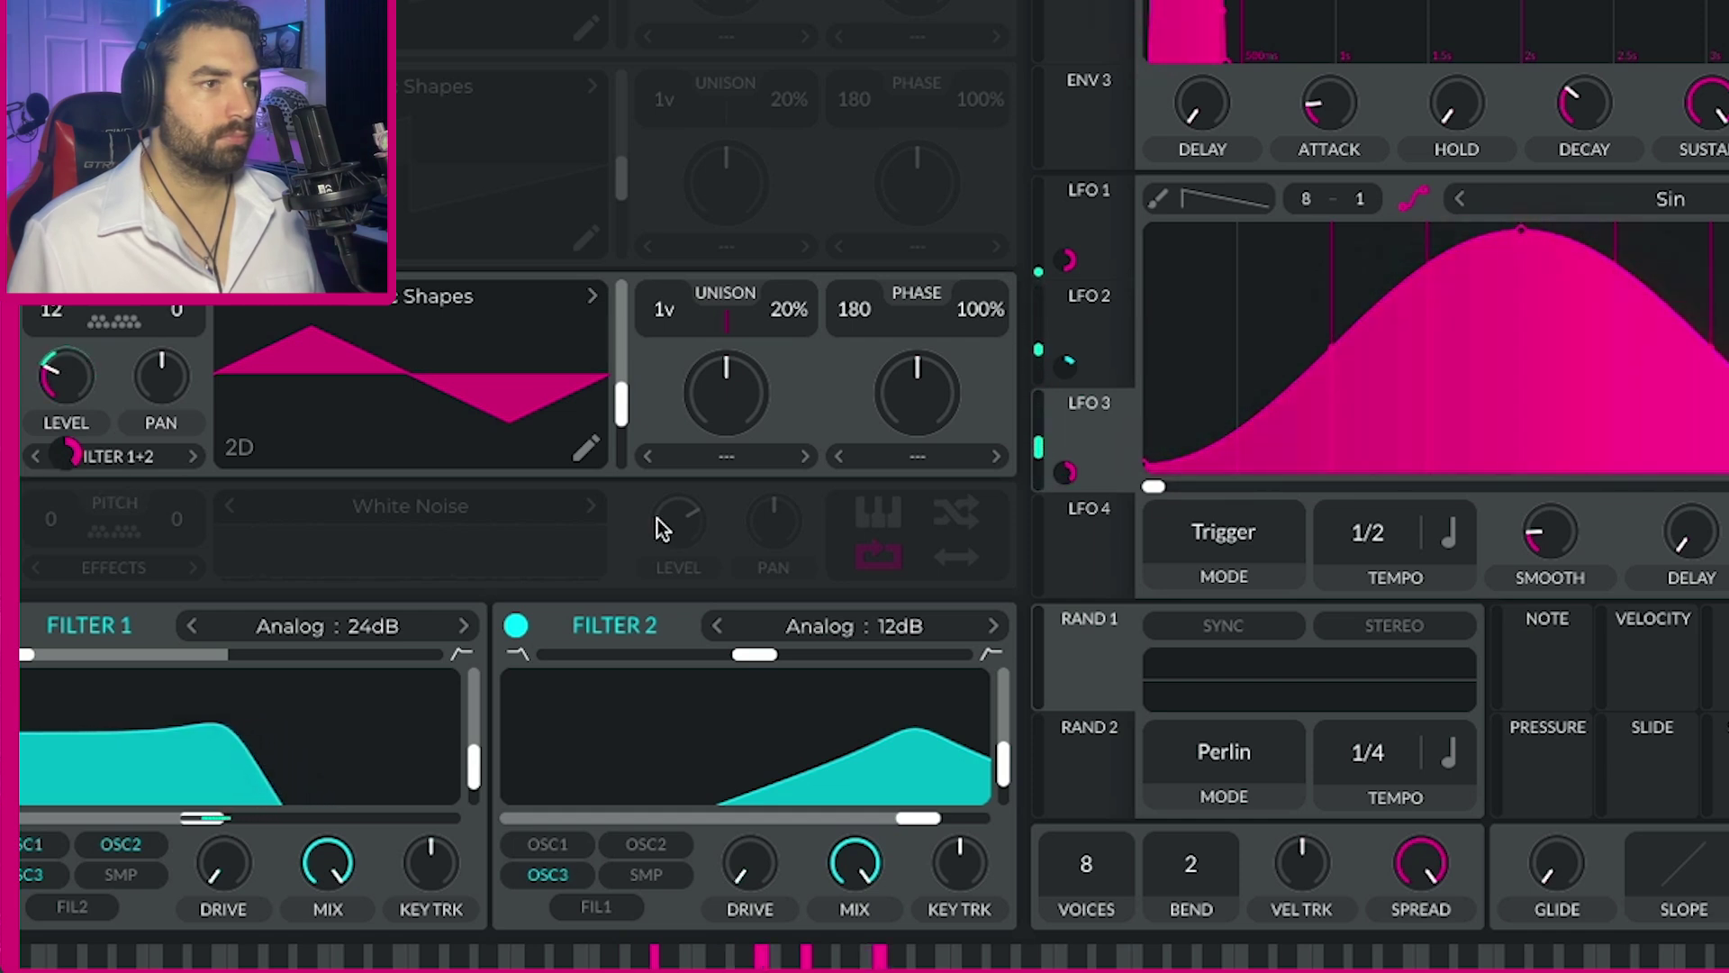
pyautogui.moveTo(1363, 540); pyautogui.dragTo(1366, 553)
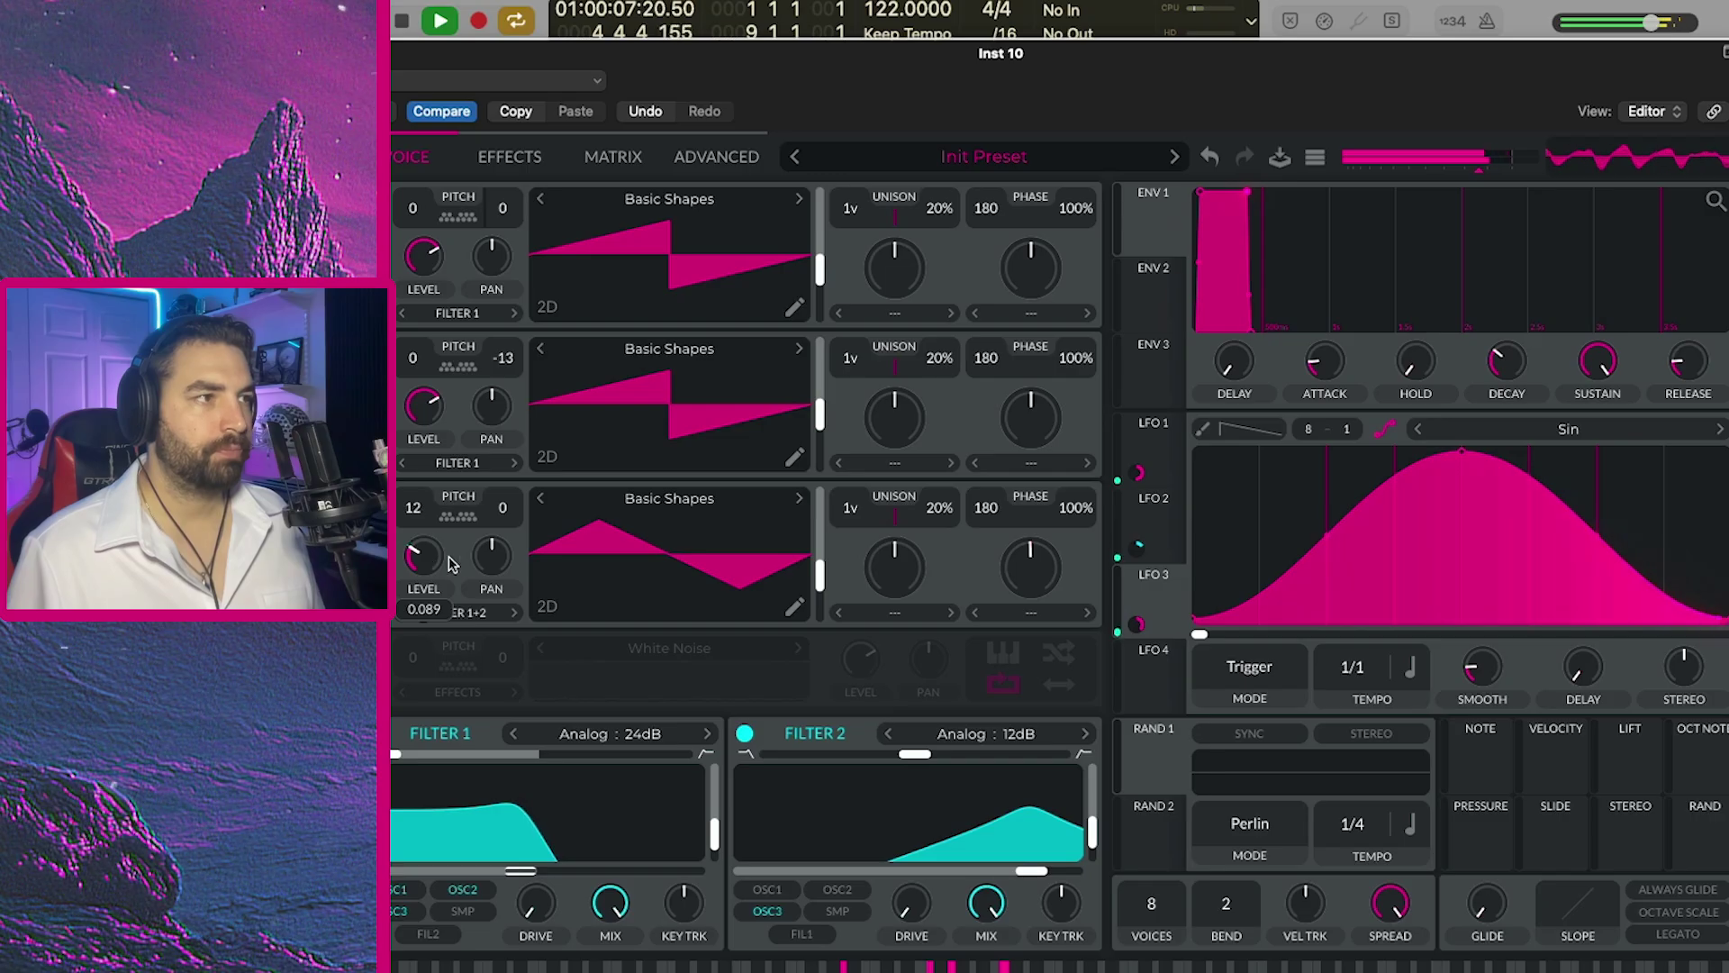
# Assign LFO 2 to modulate oscillator 3's level.
pyautogui.press('space')
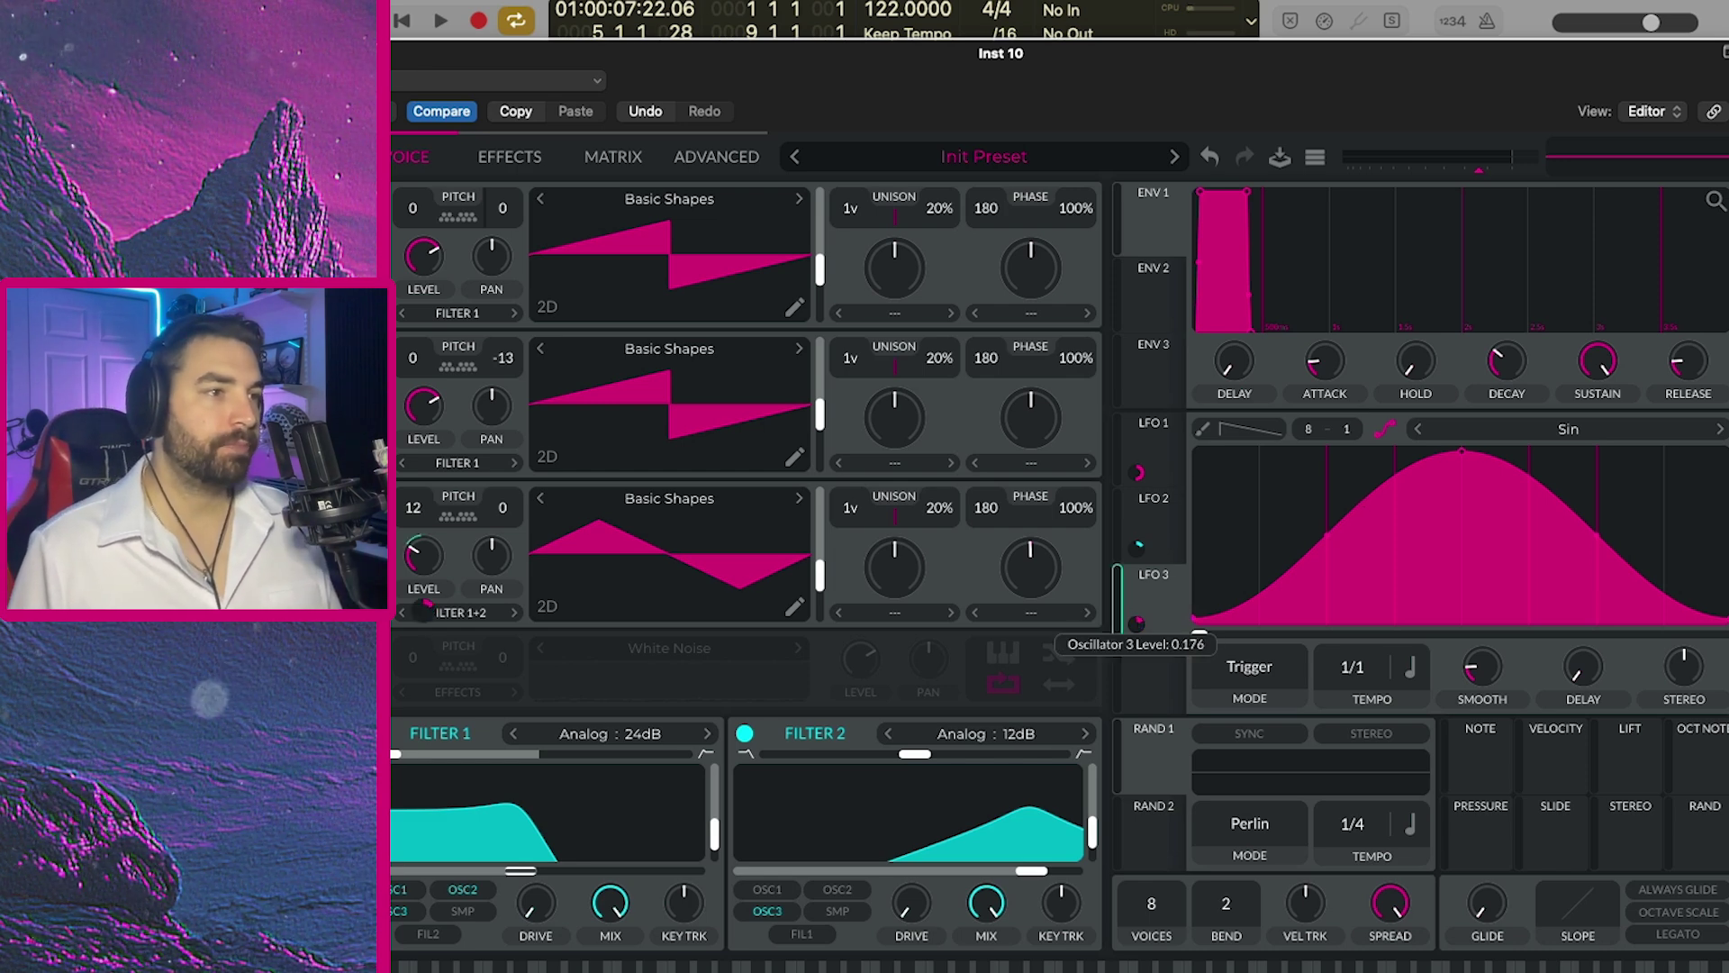
pyautogui.click(1158, 506)
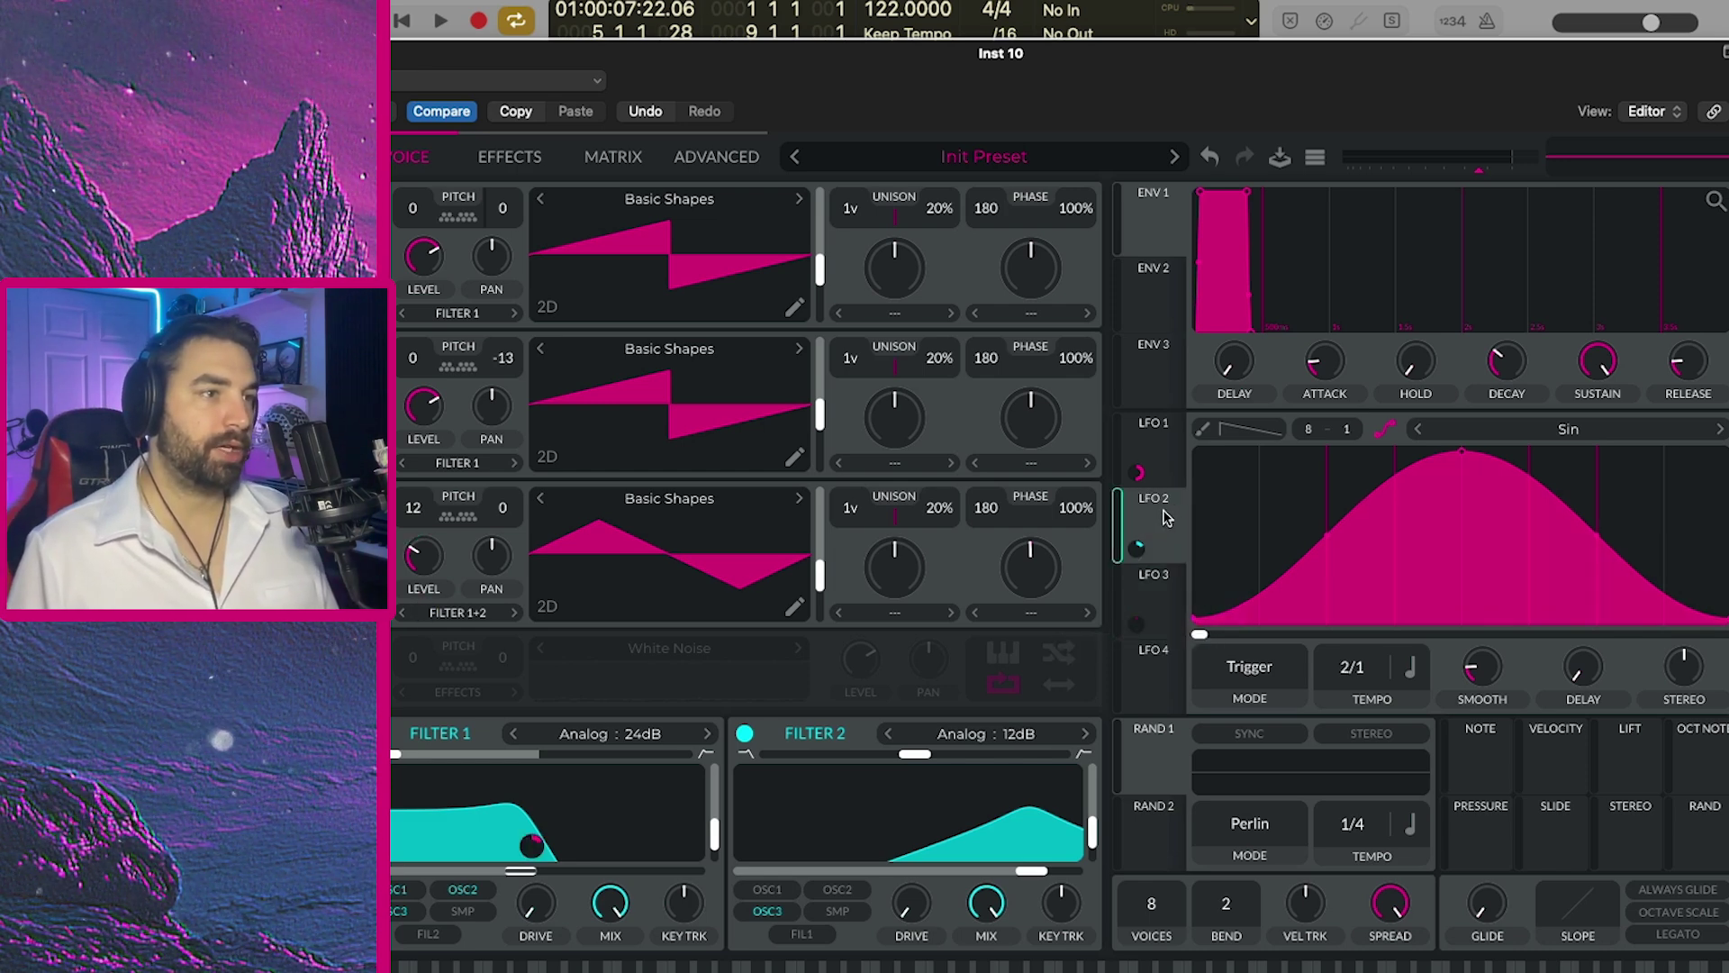
pyautogui.press('space')
pyautogui.moveTo(1136, 548); pyautogui.dragTo(421, 555)
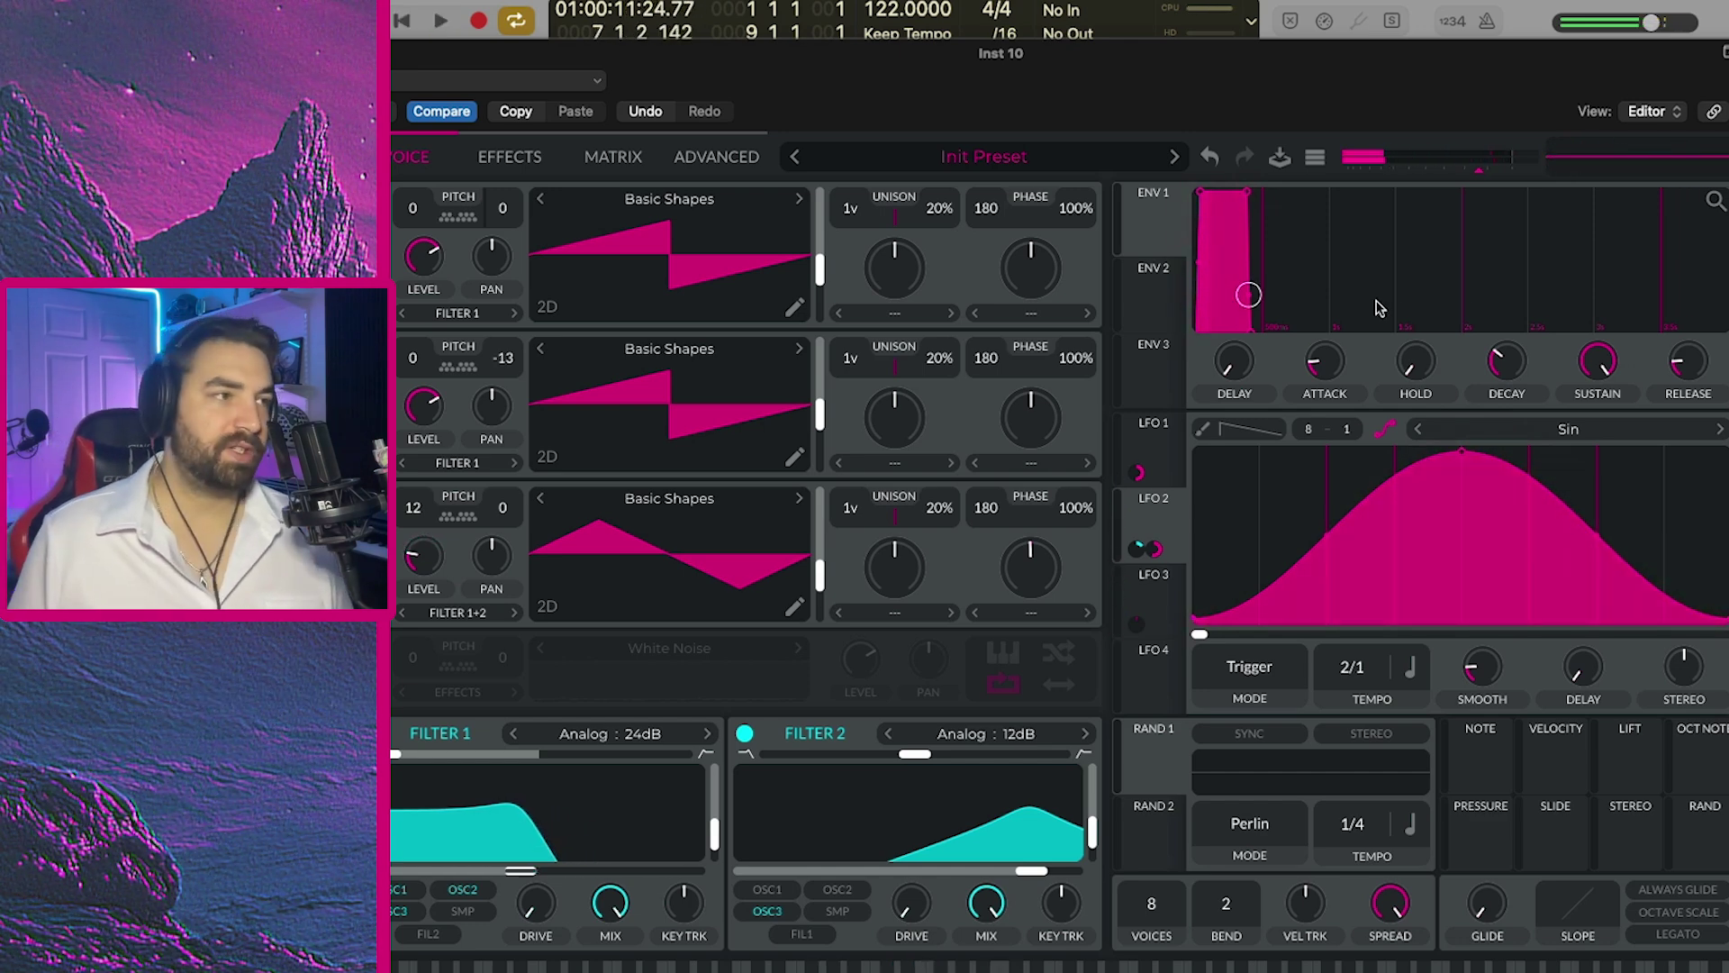
pyautogui.click(419, 564)
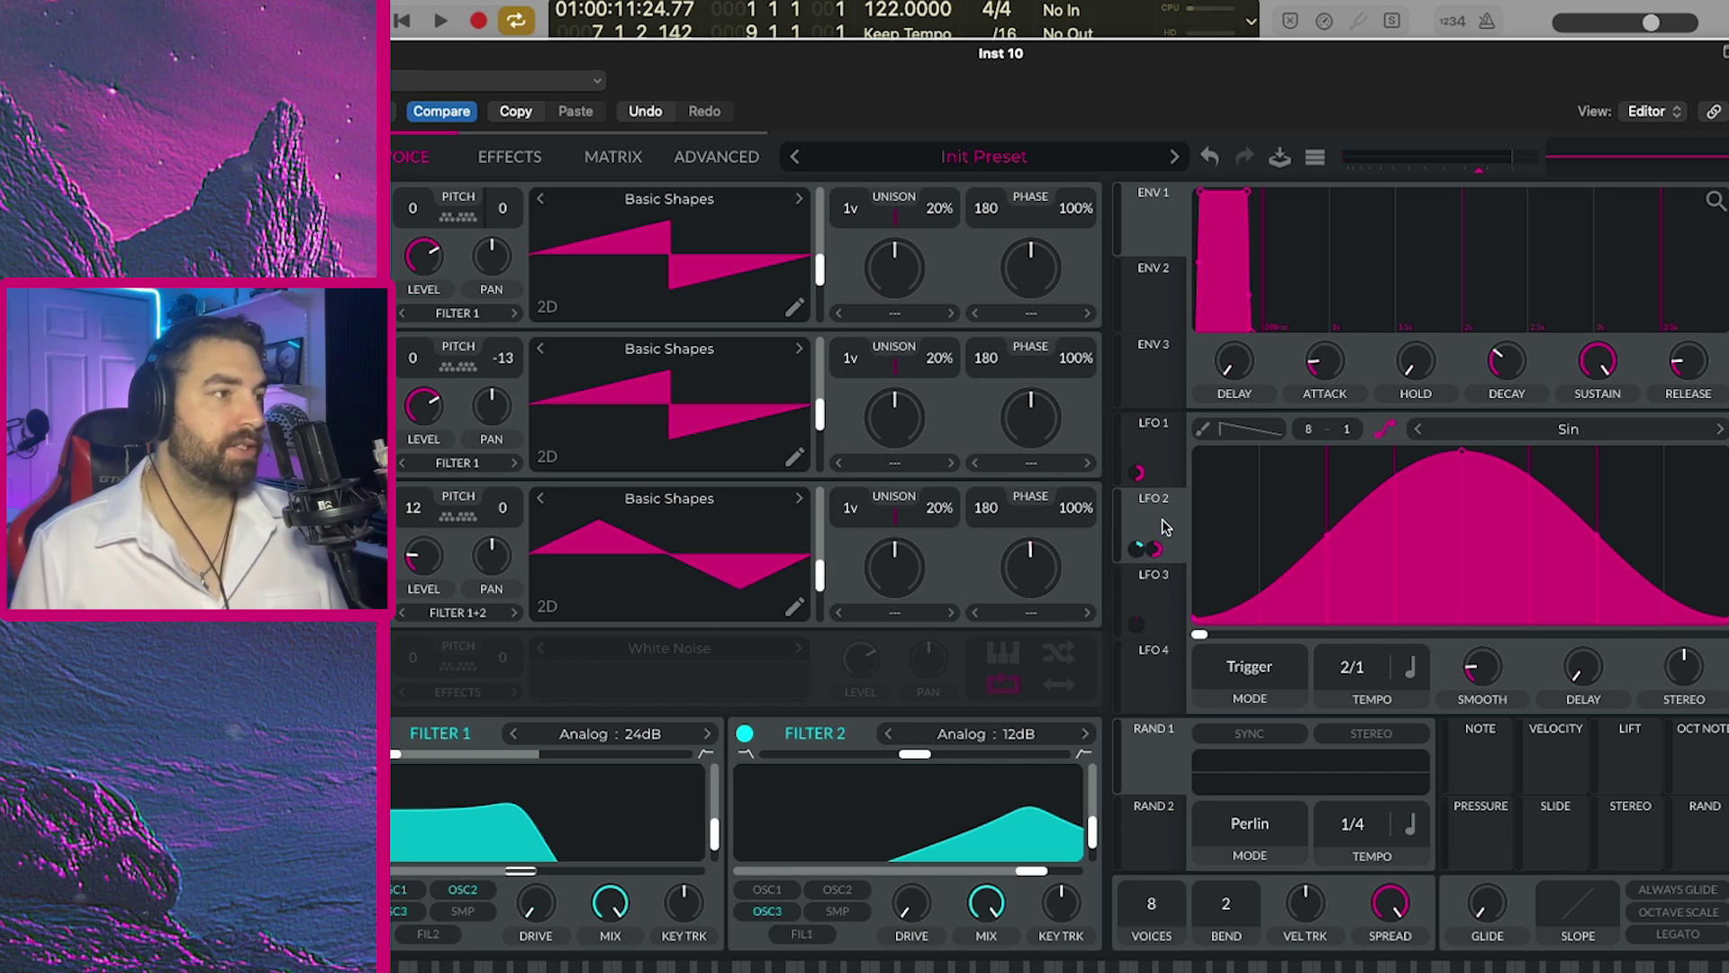
# Assign LFO 2 to oscillator 3's pan with a modulation amount of 1.000 during playback.
pyautogui.moveTo(1139, 548); pyautogui.dragTo(487, 602)
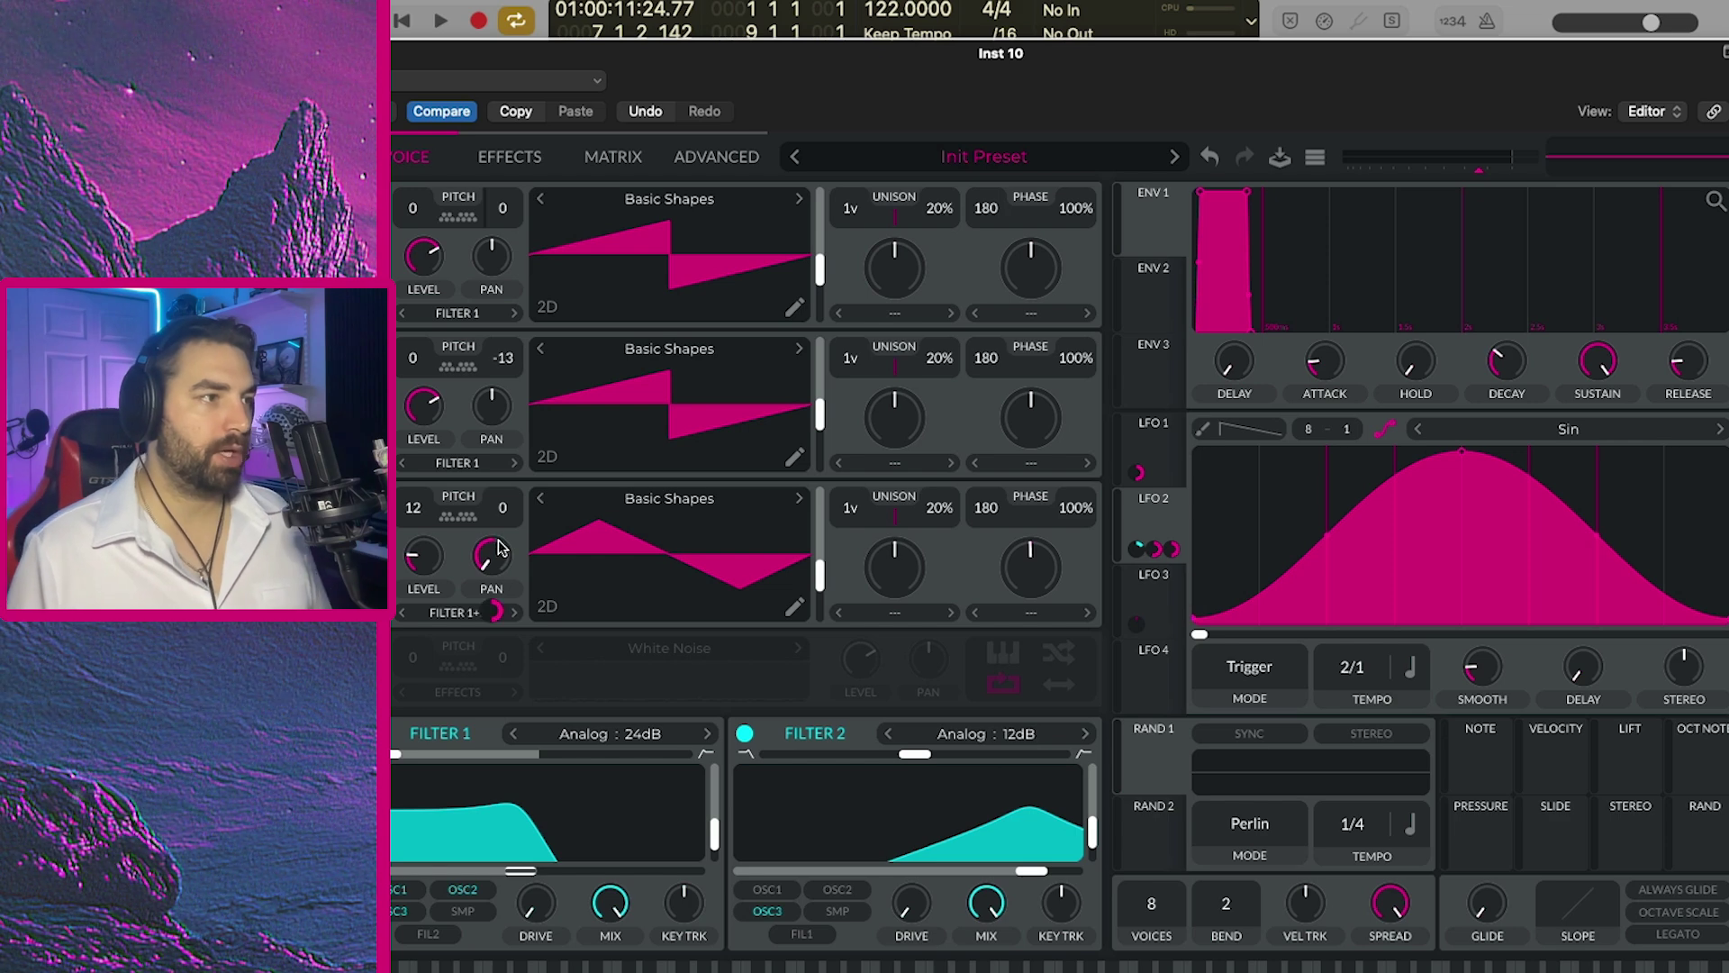
pyautogui.press('space')
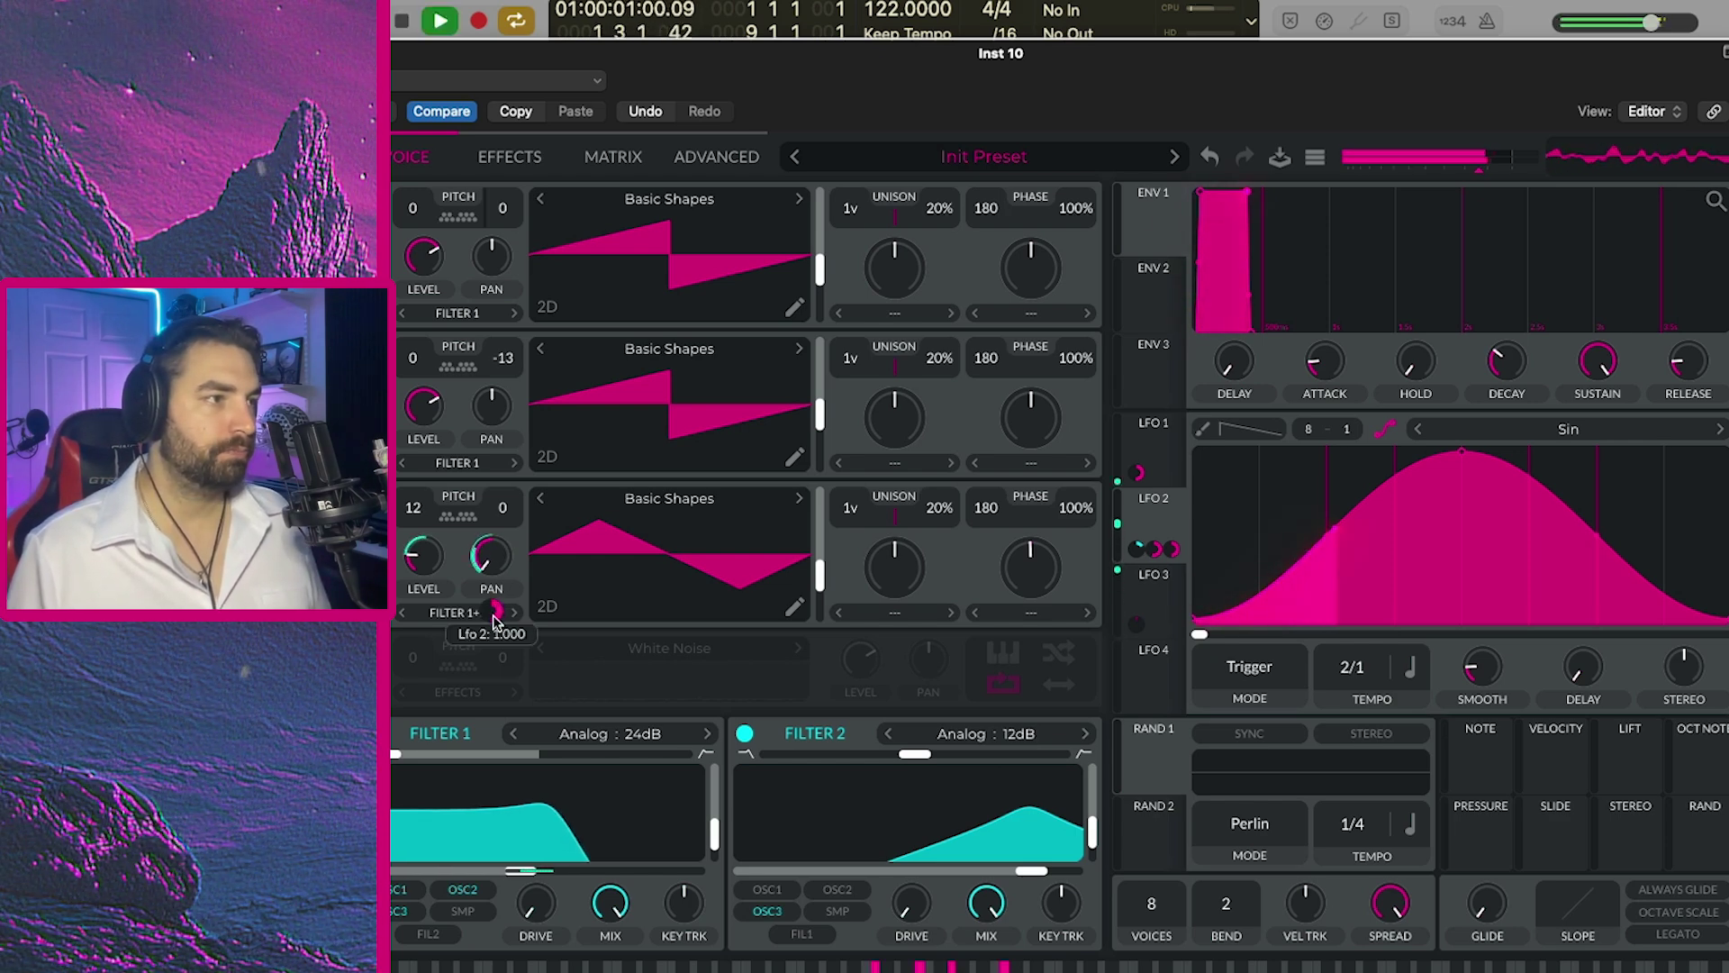
pyautogui.moveTo(495, 607); pyautogui.dragTo(492, 611)
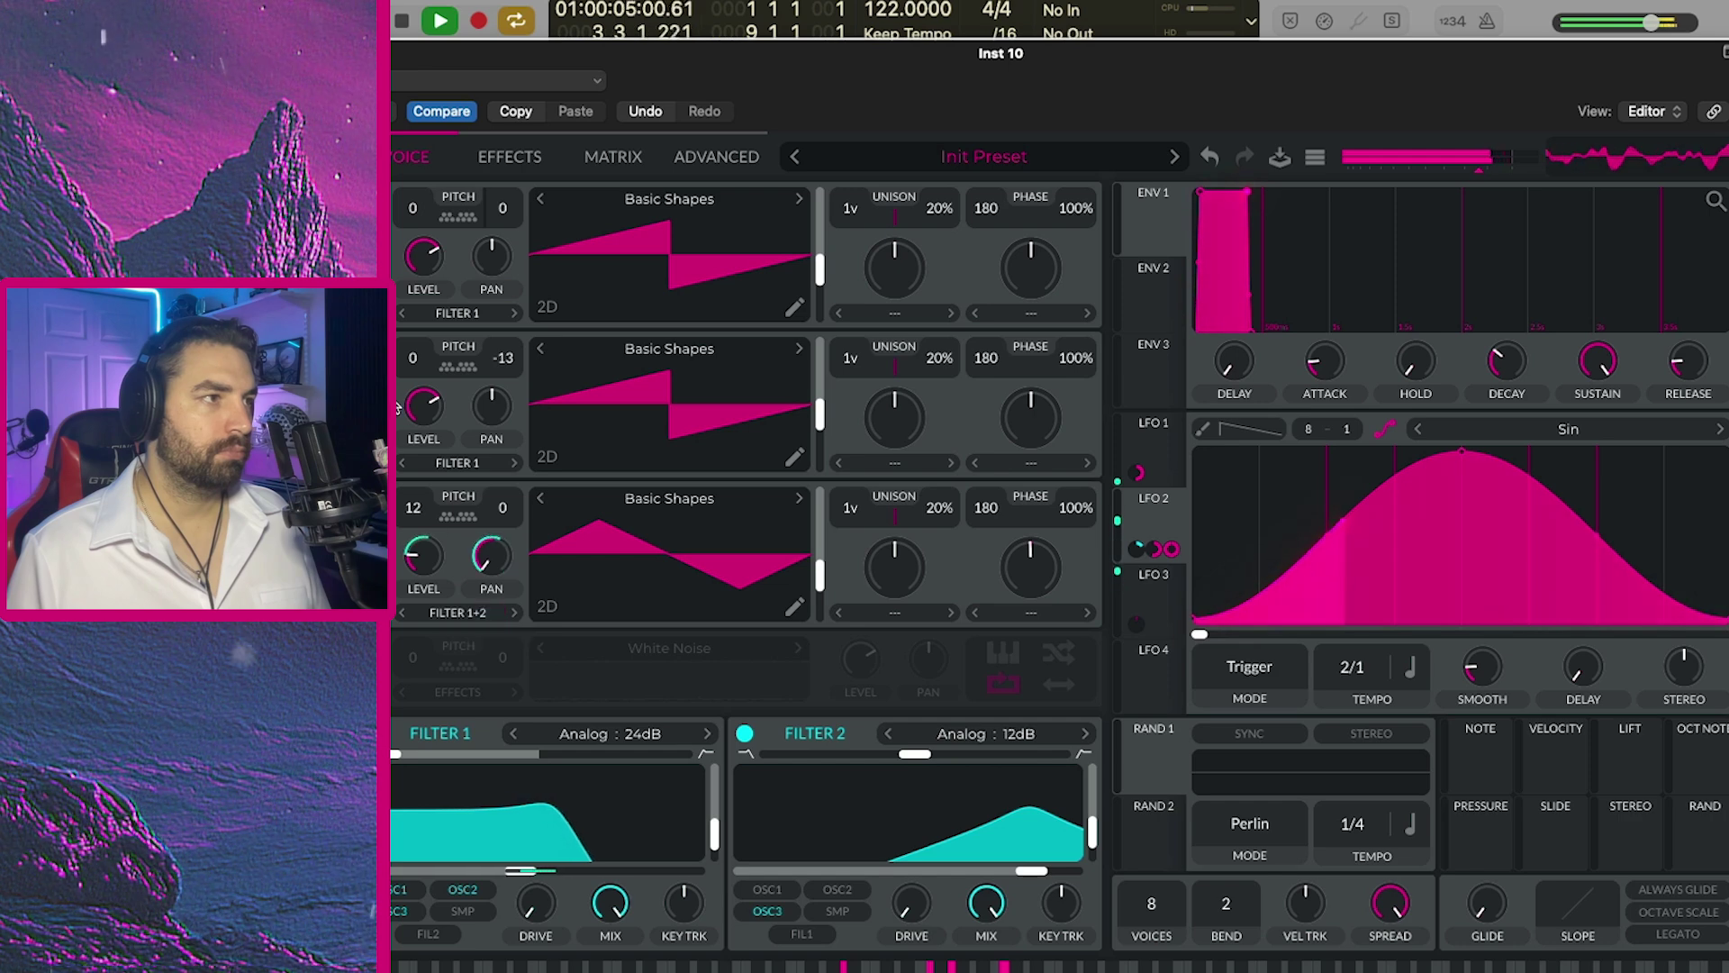
# Audition oscillator 3 alone by switching oscillators 1 and 2 off, and bring both back on.
pyautogui.click(393, 348)
pyautogui.click(392, 198)
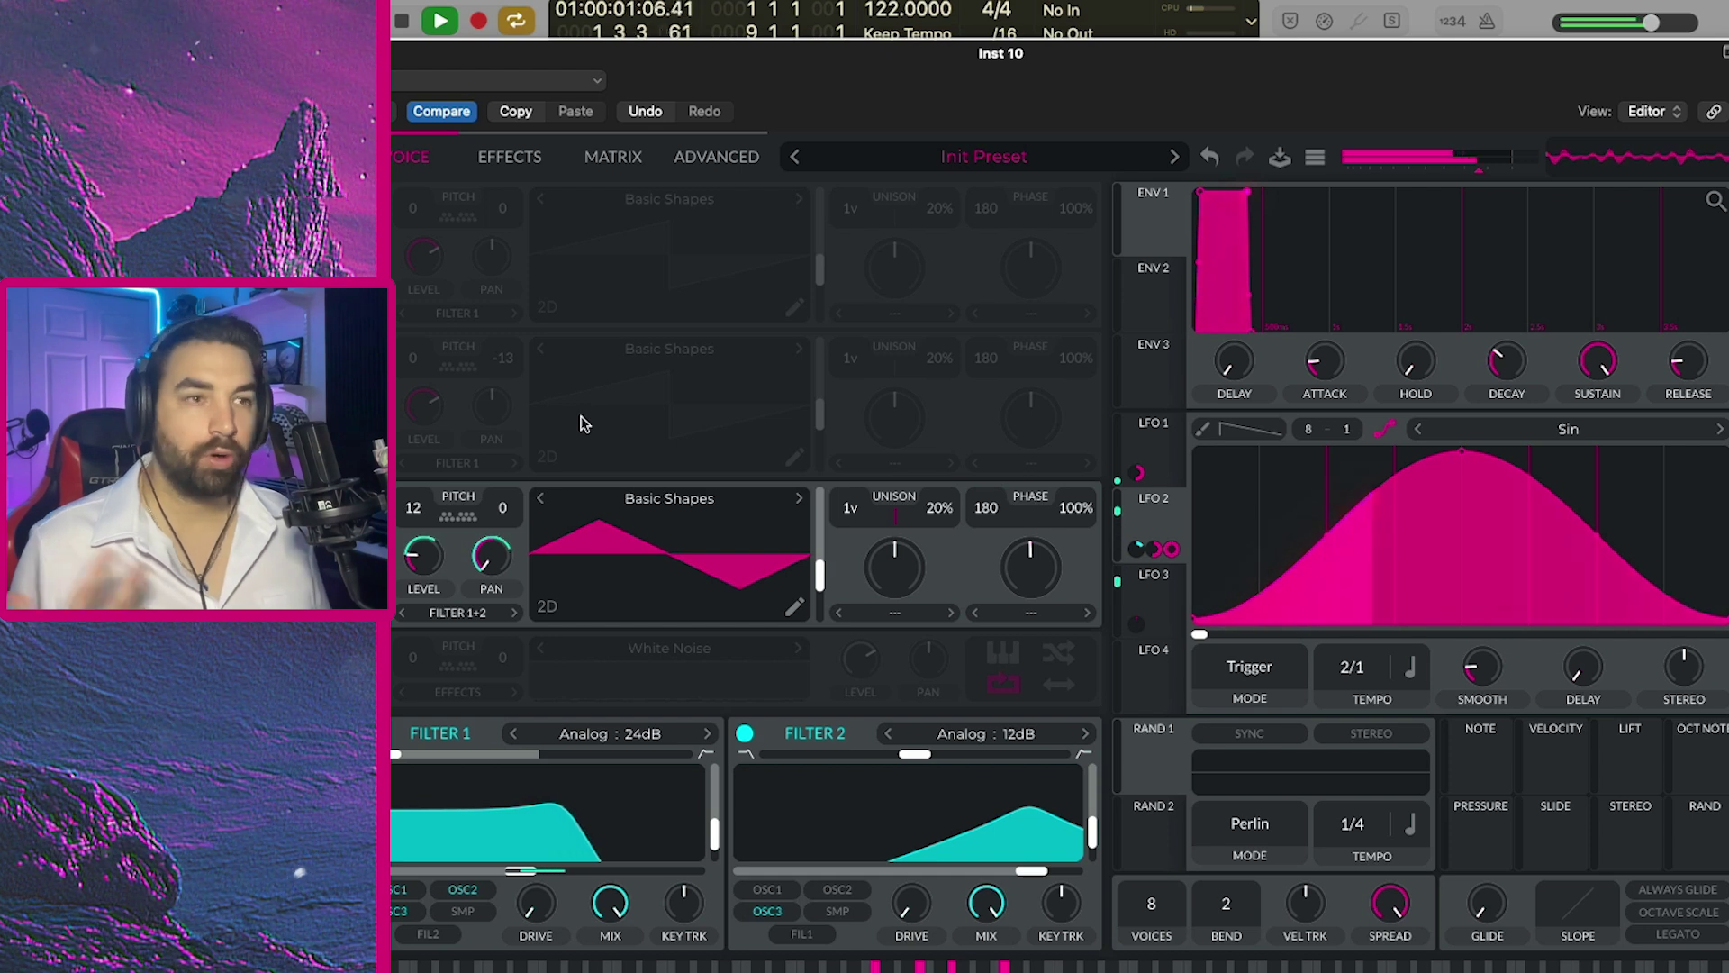
pyautogui.click(369, 348)
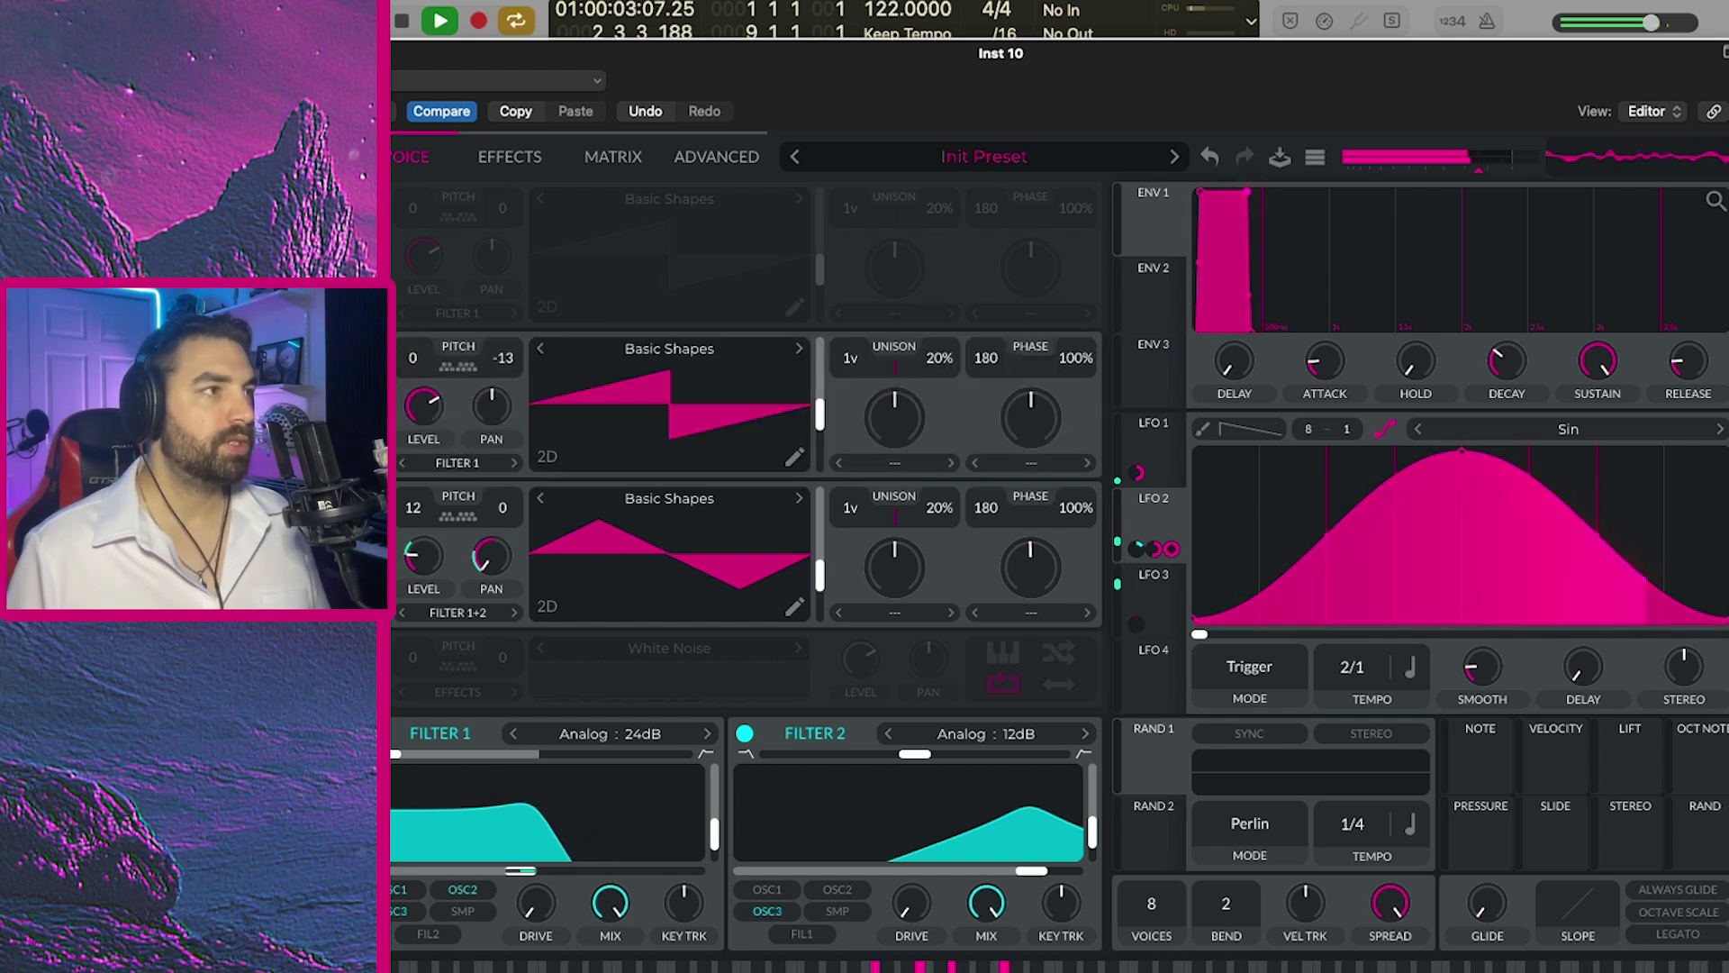
pyautogui.click(369, 199)
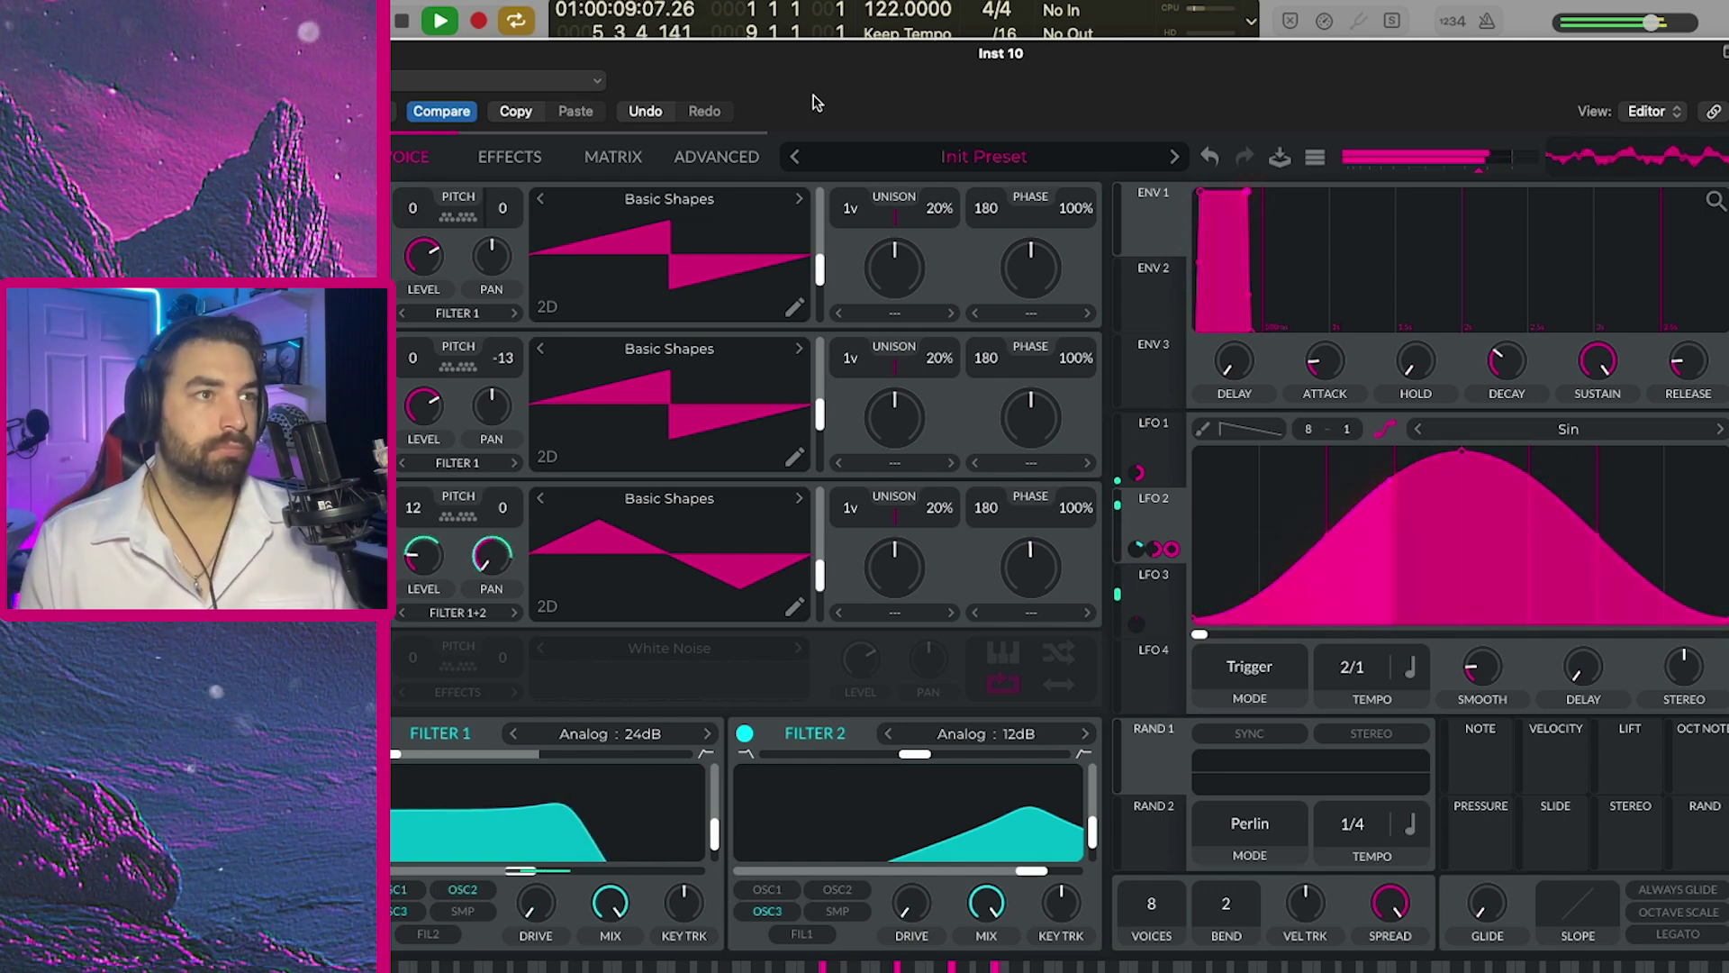
# Compare the full patch with and without oscillator 3 by switching it off and on again.
pyautogui.moveTo(1477, 171)
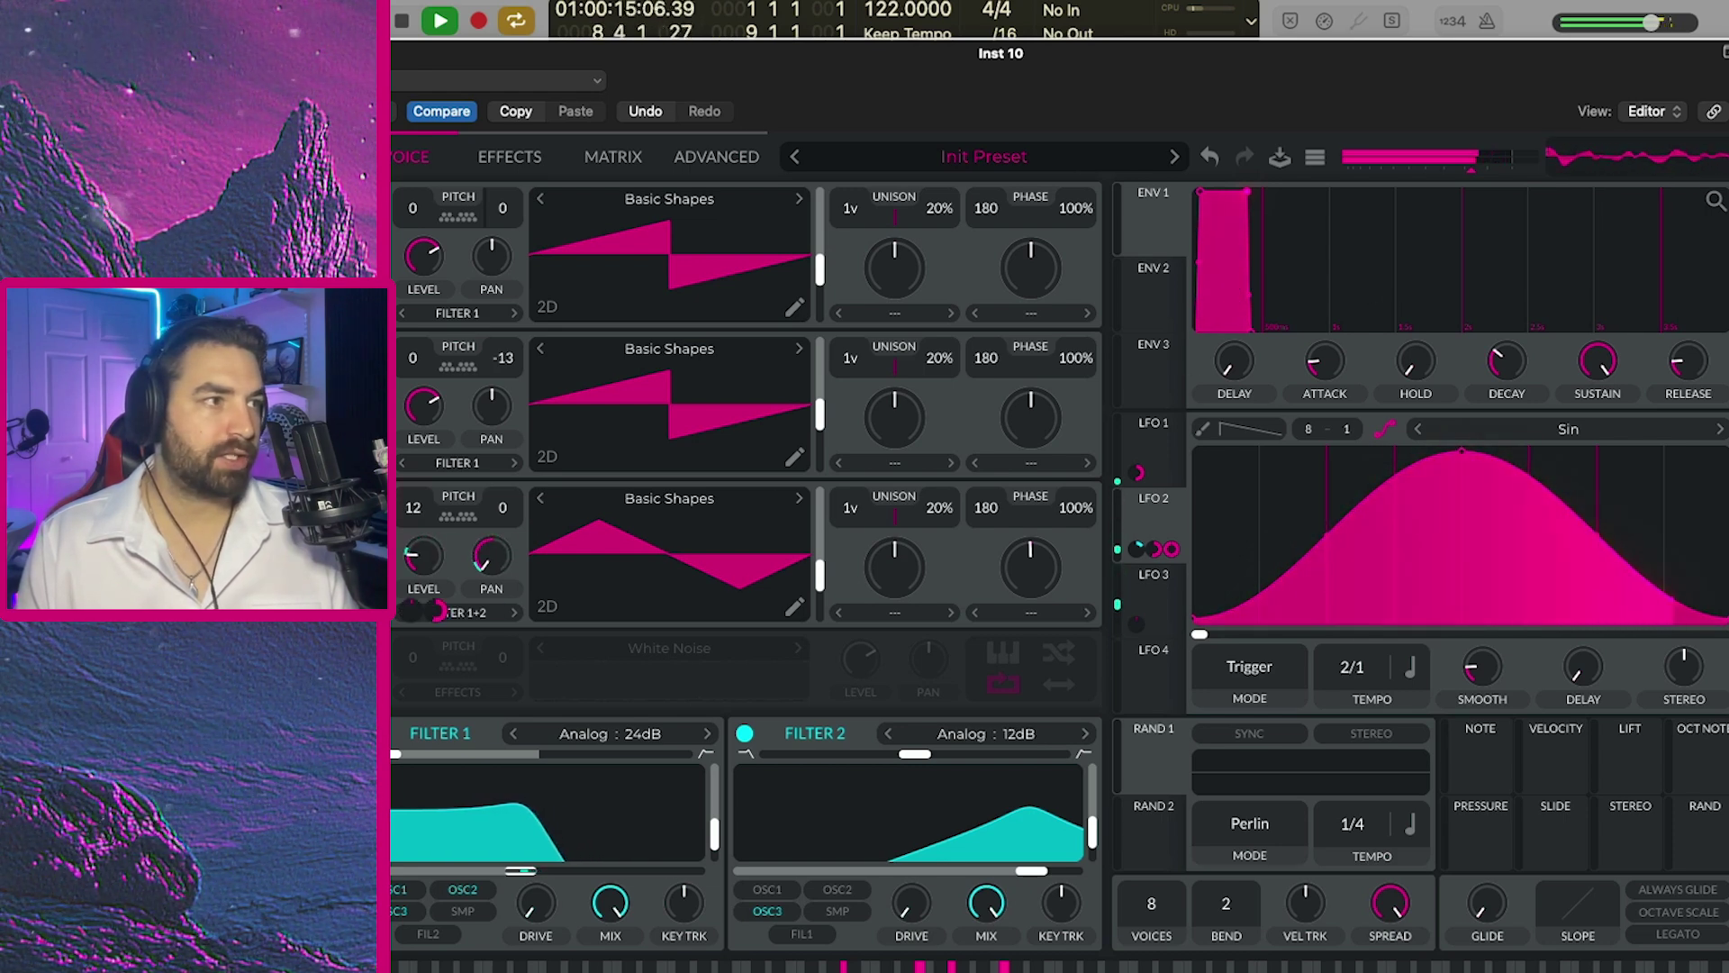
pyautogui.click(370, 502)
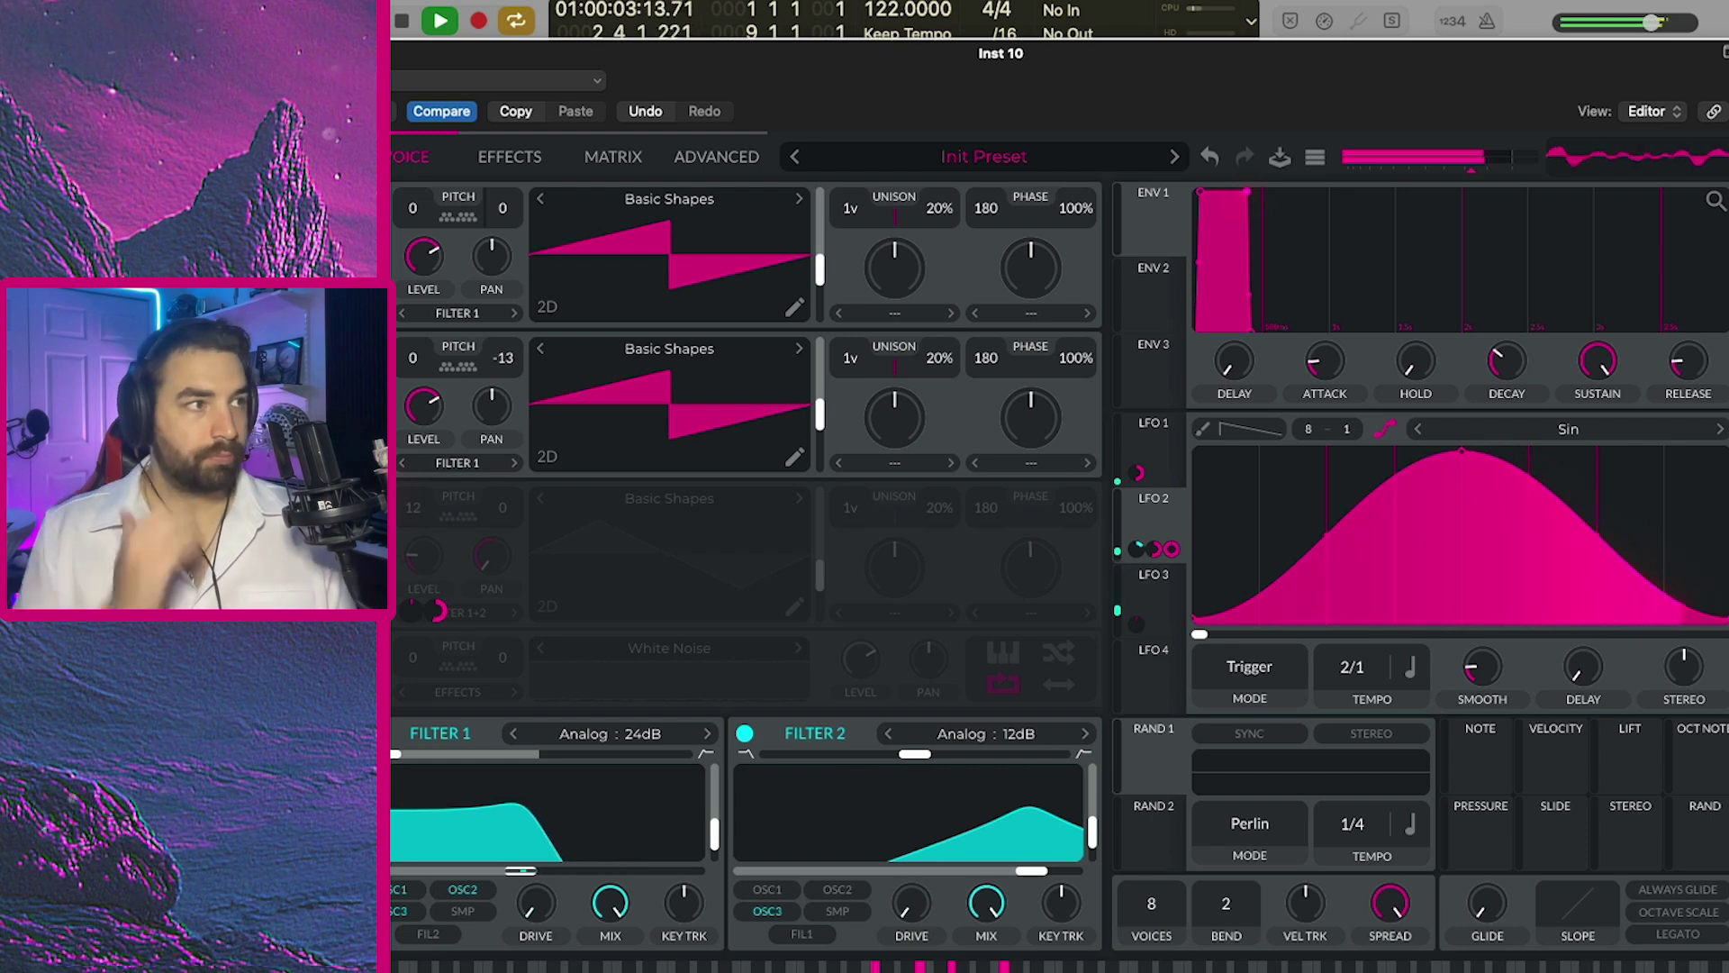
pyautogui.click(370, 501)
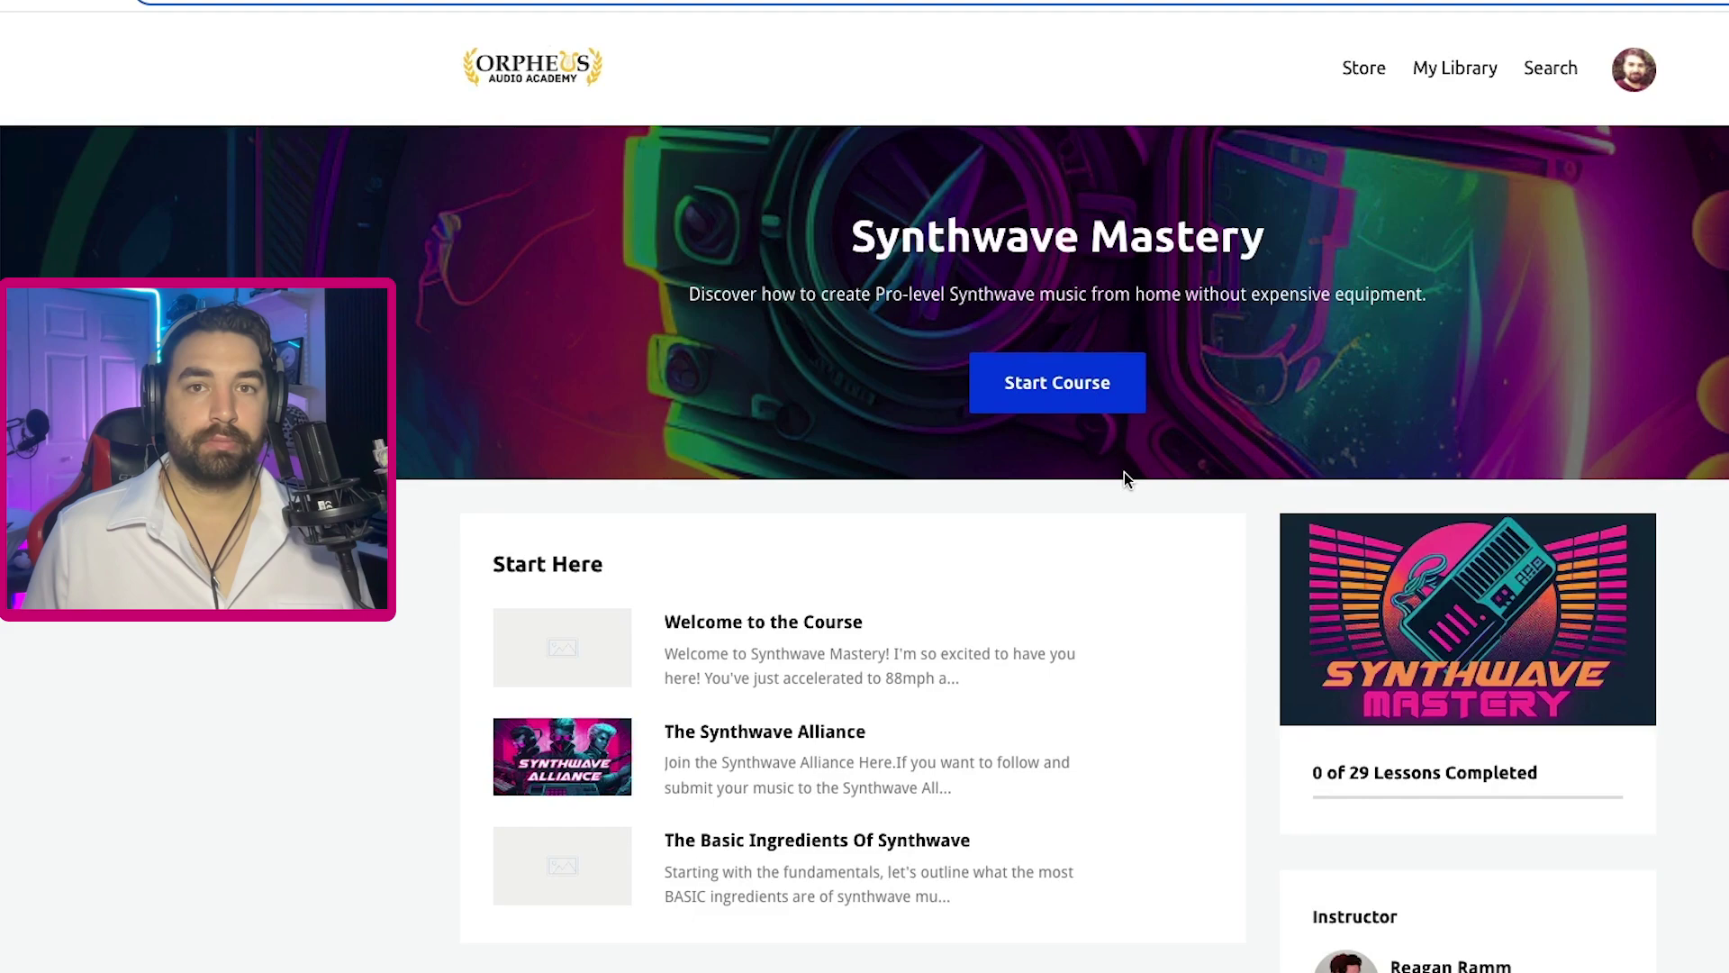
# Switch to the Synthwave Mastery course page in the browser and look through its modules, lessons and bonuses.
pyautogui.scroll(-10, 1124, 472)
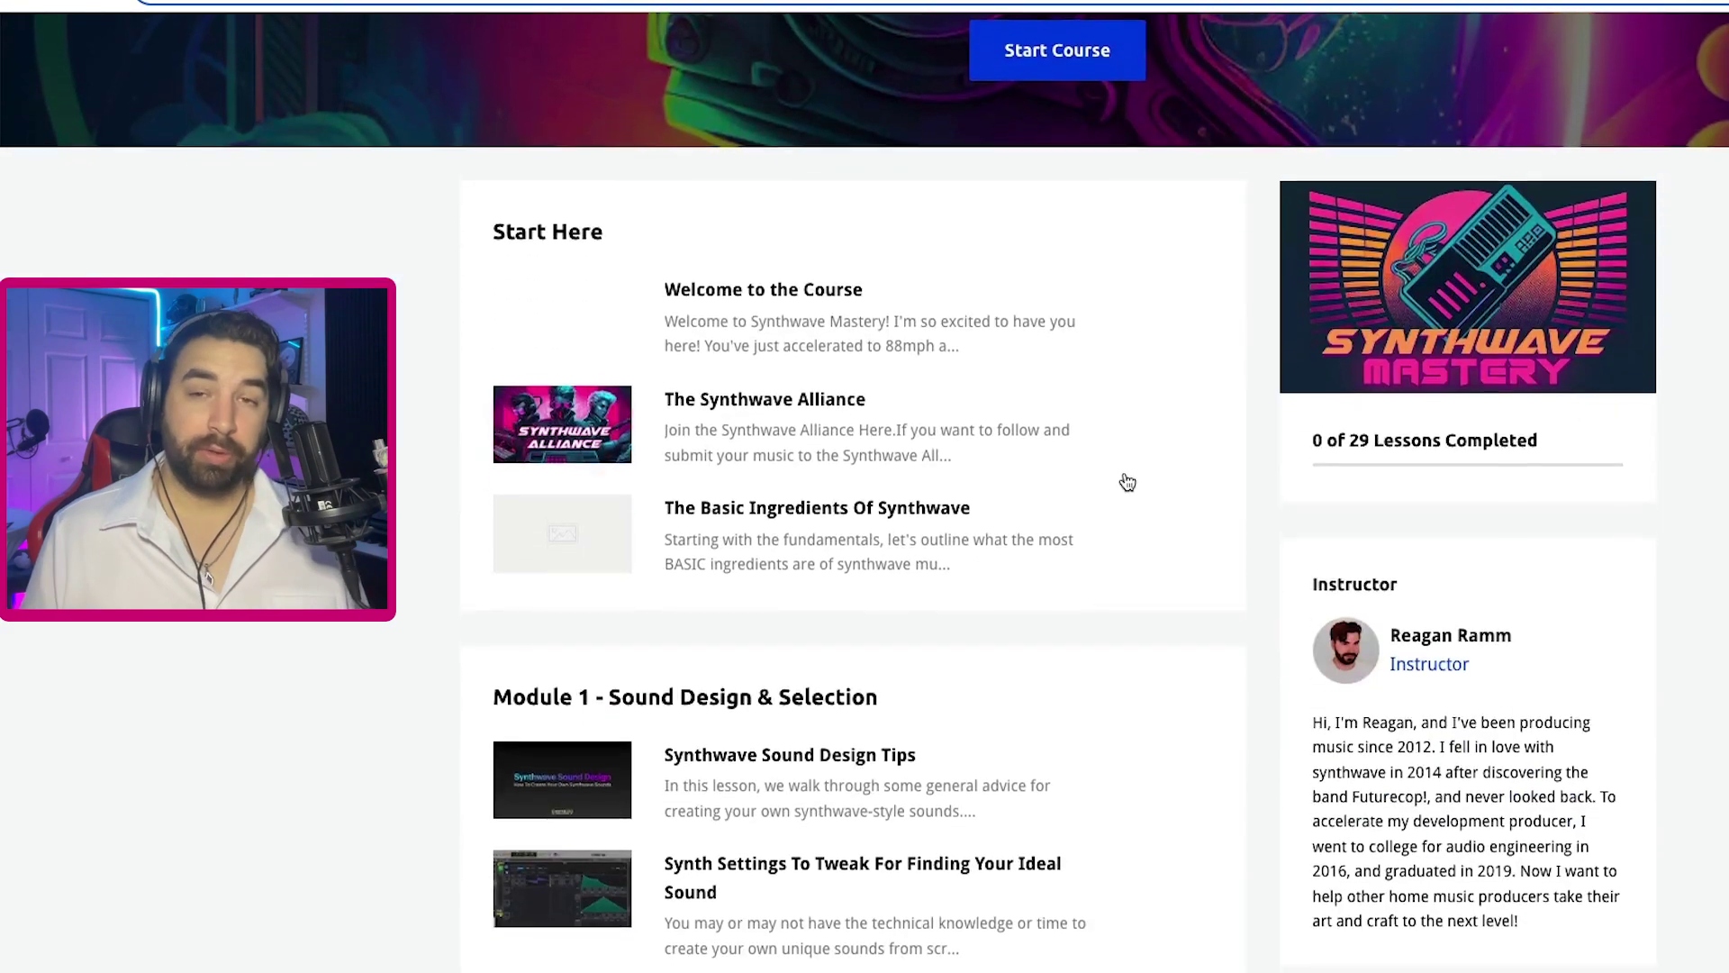
pyautogui.scroll(-10, 1128, 481)
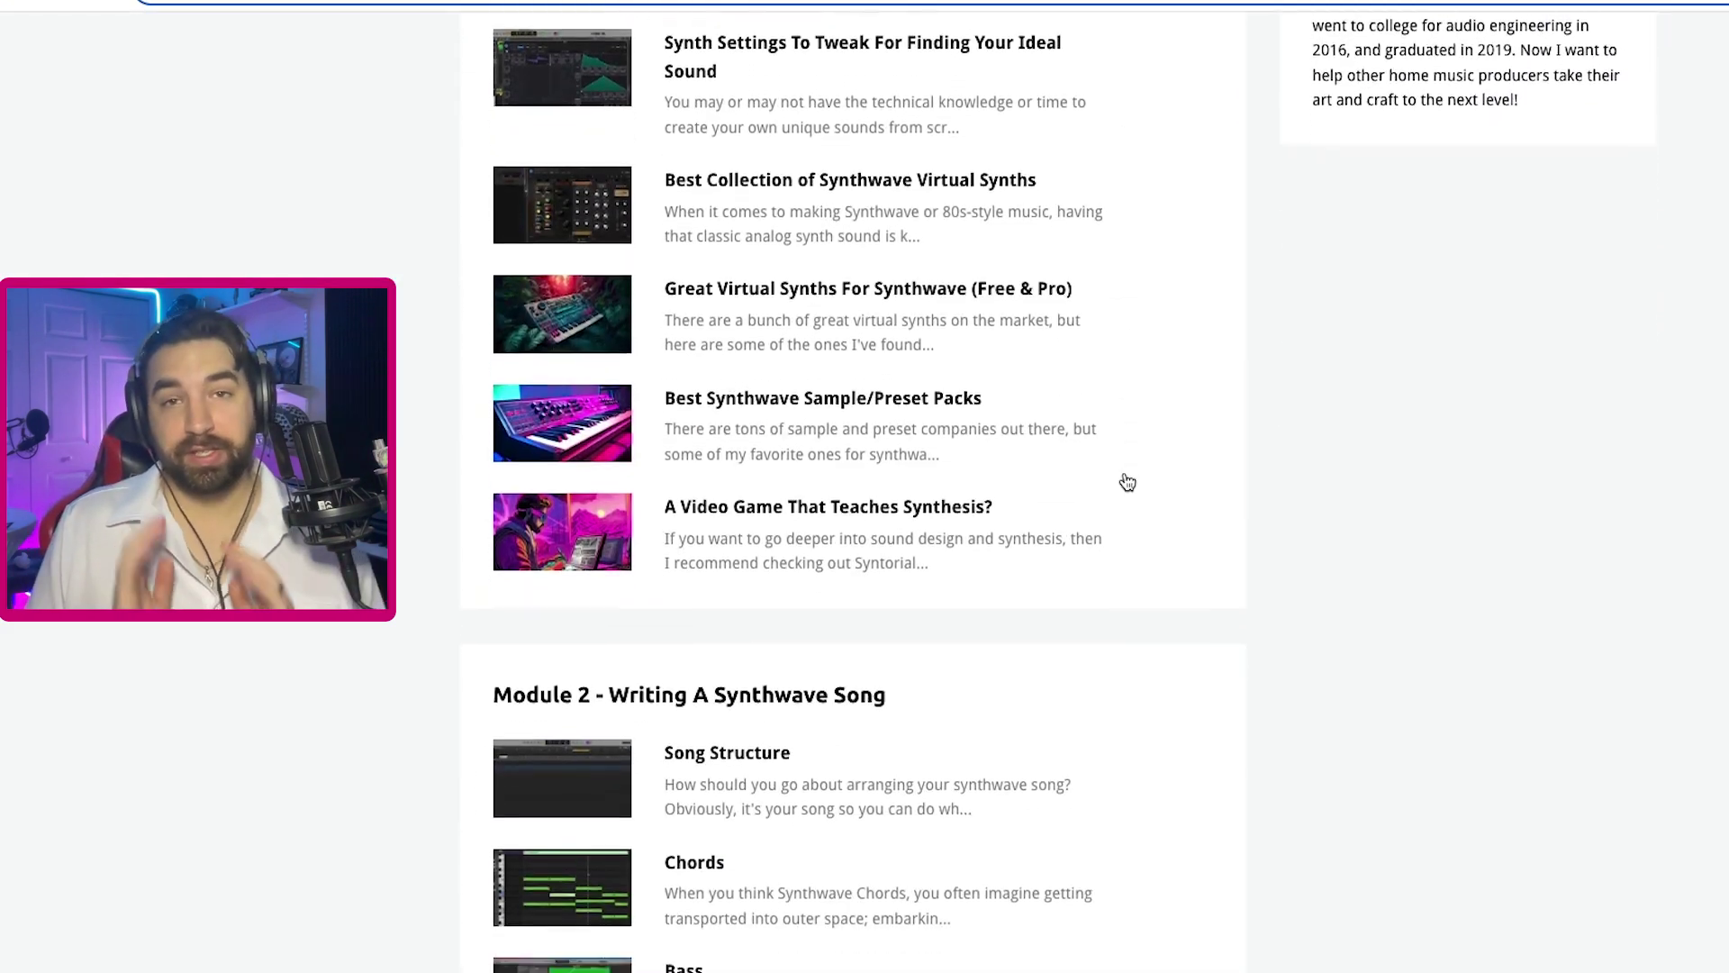
pyautogui.scroll(-7, 1128, 482)
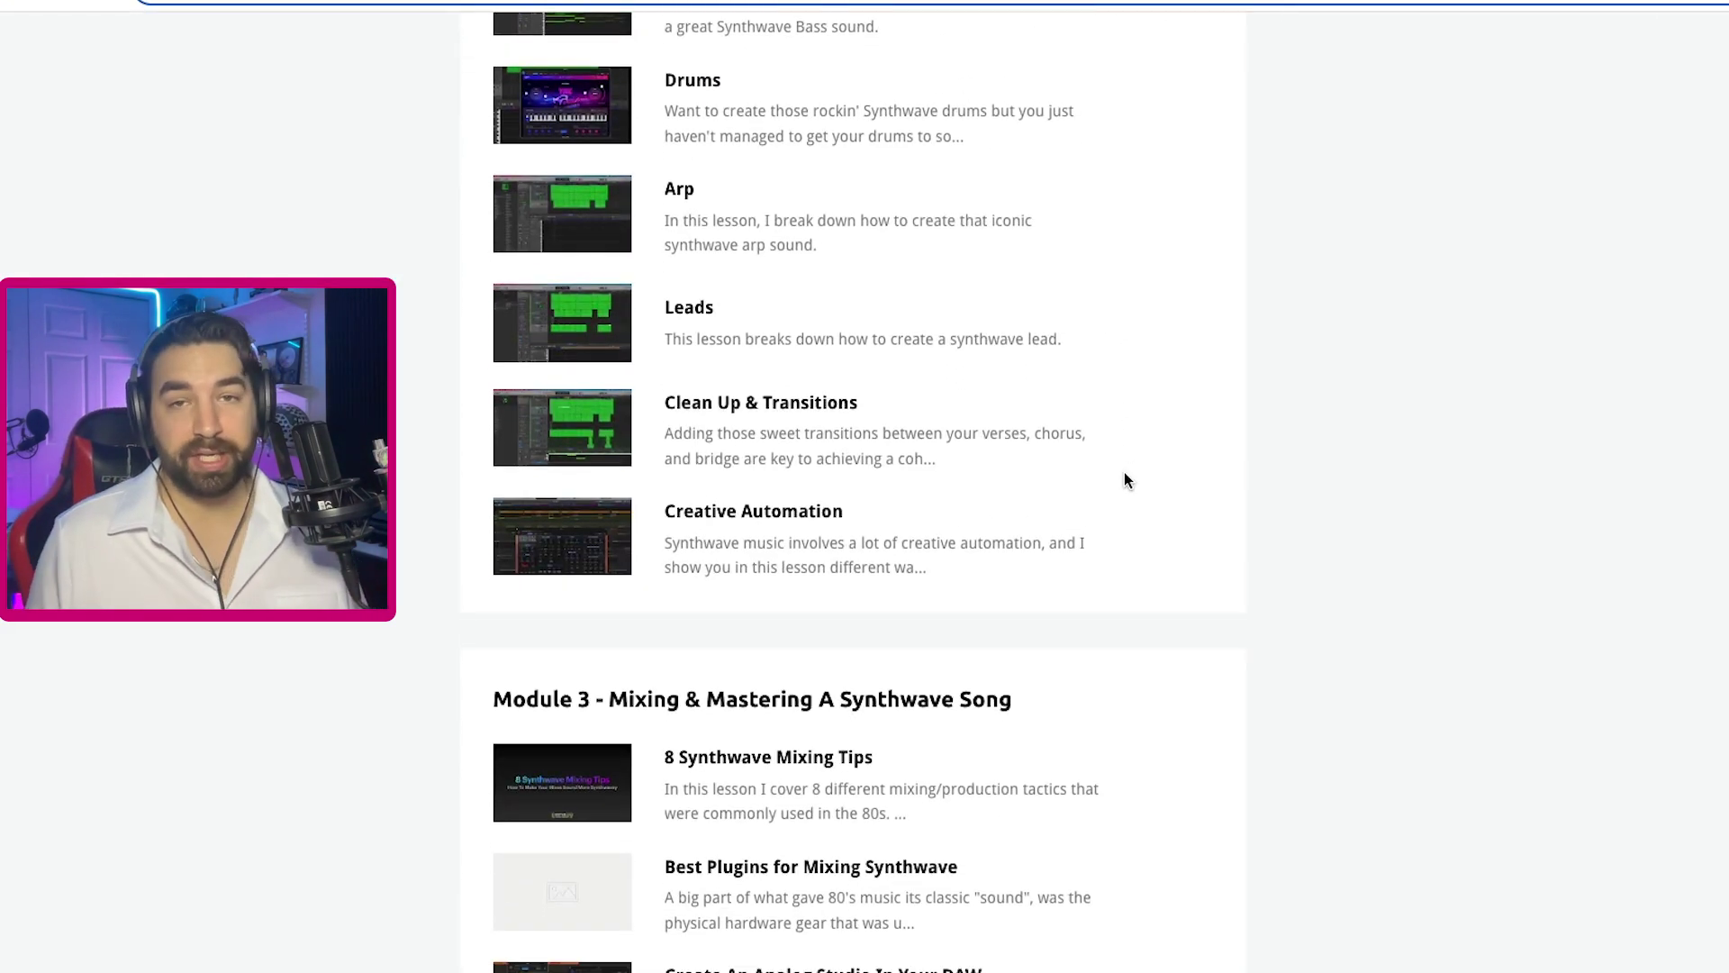
pyautogui.scroll(-7, 1128, 482)
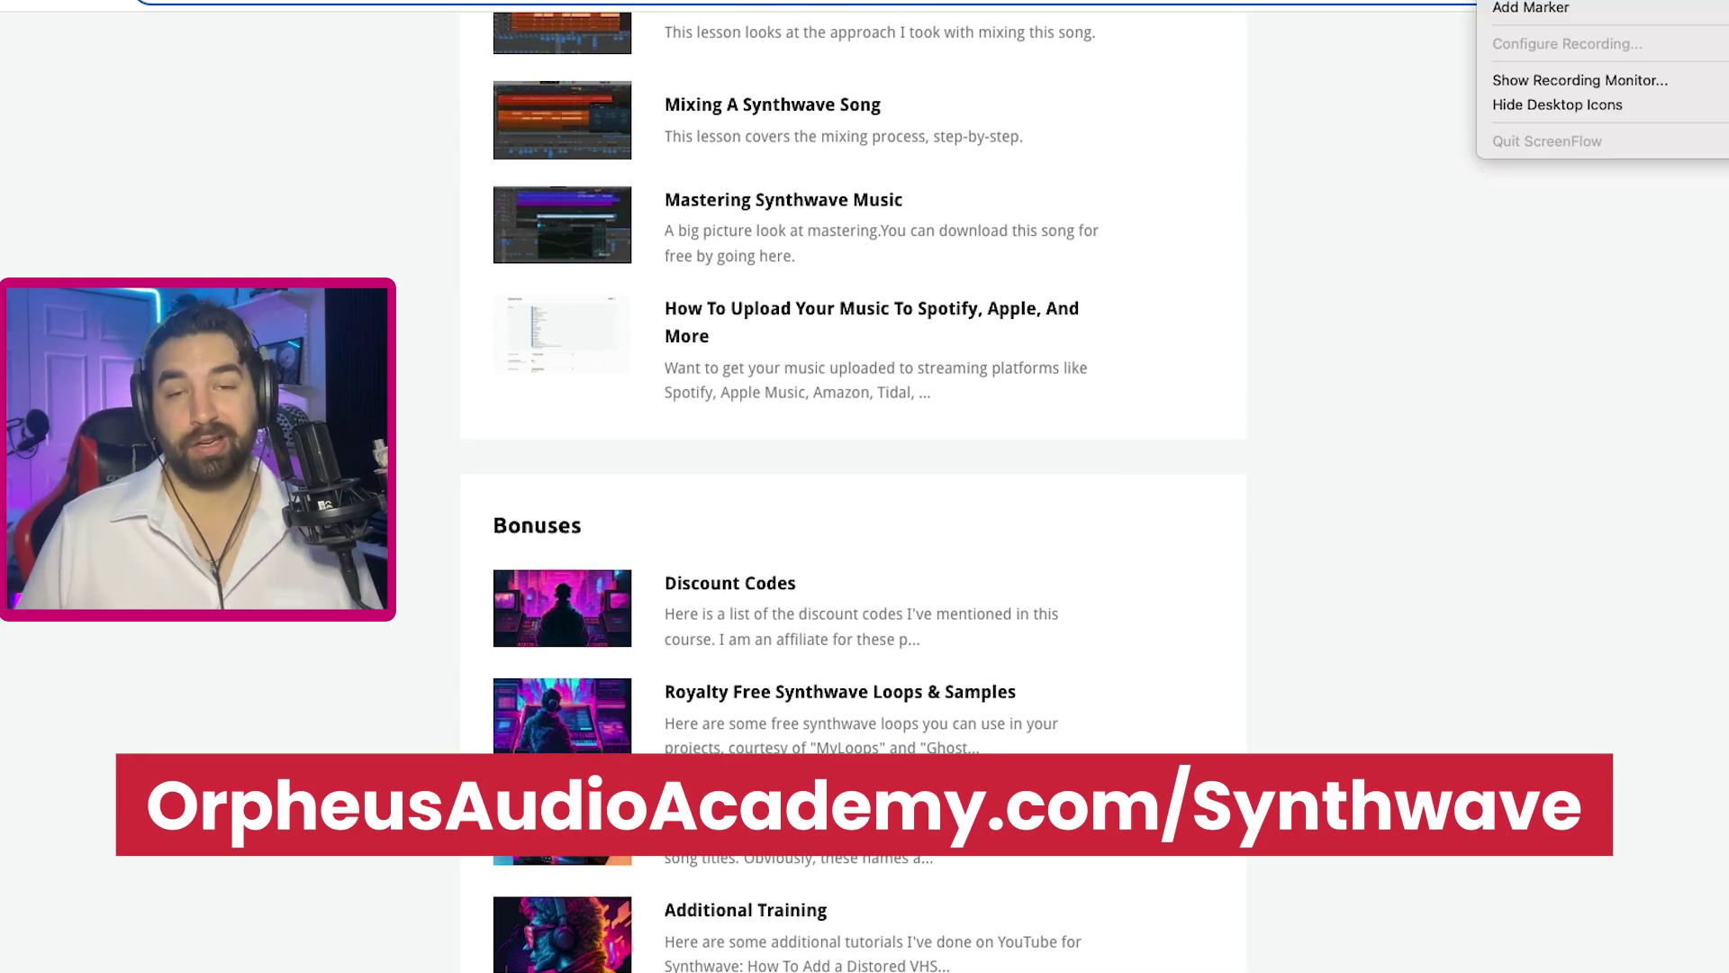
pyautogui.click(1288, 227)
pyautogui.scroll(6, 1289, 225)
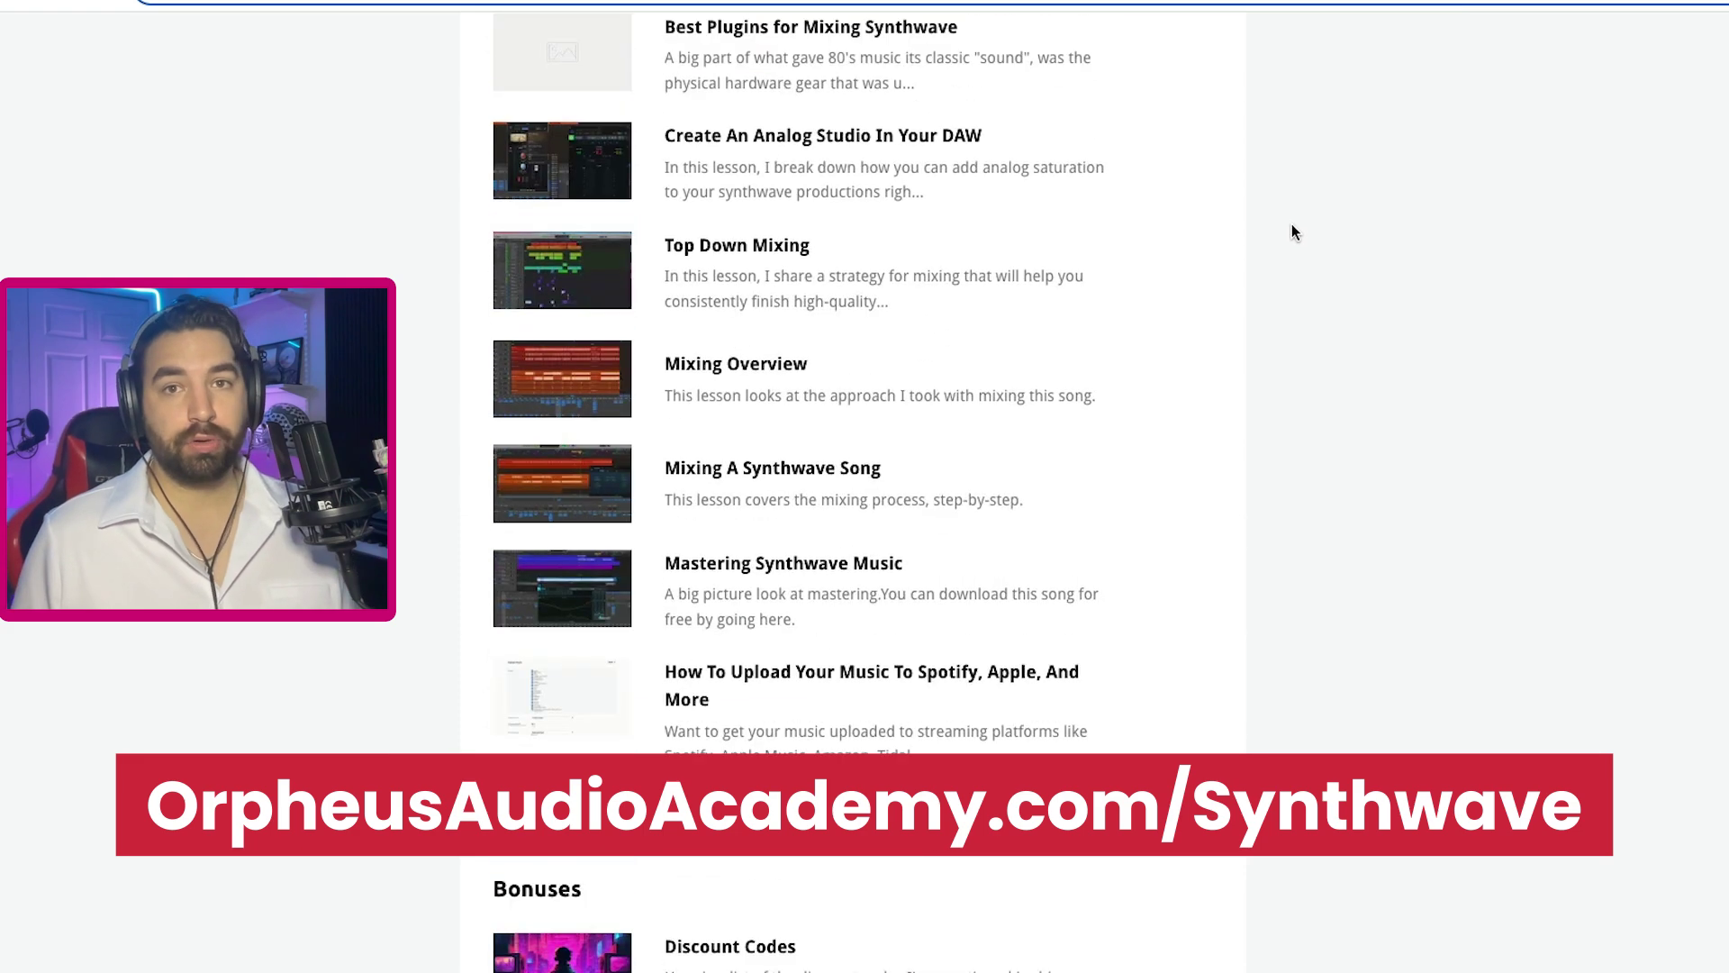
pyautogui.scroll(11, 1253, 269)
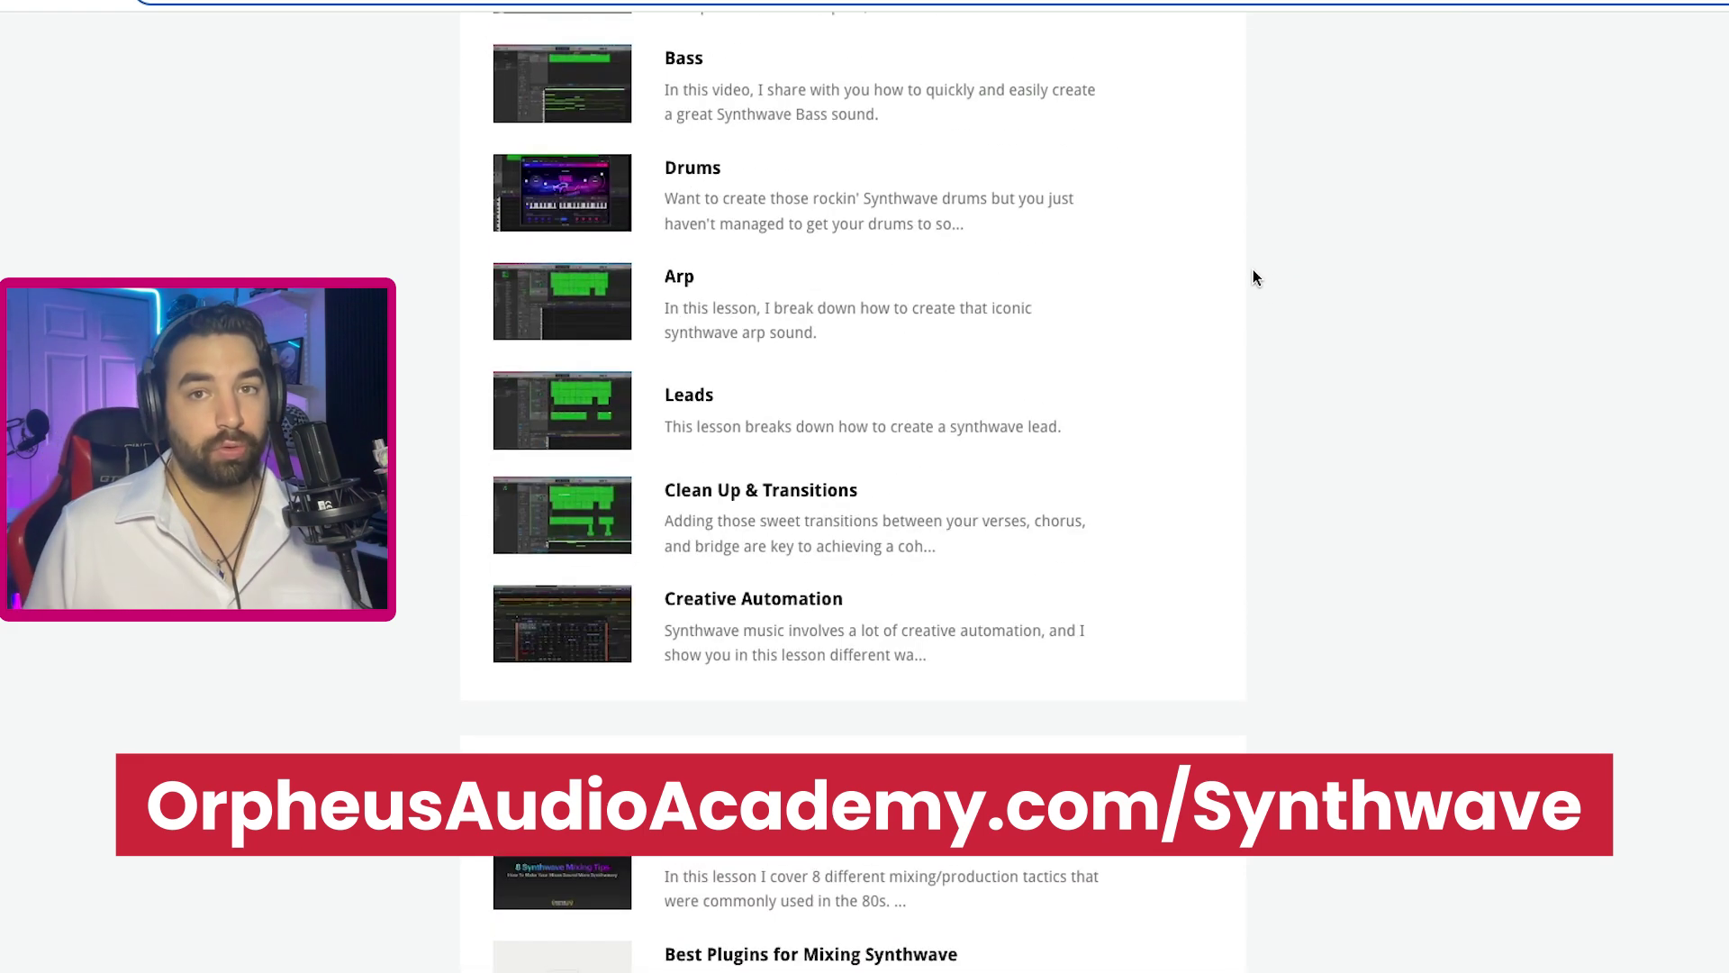
pyautogui.scroll(-4, 1255, 276)
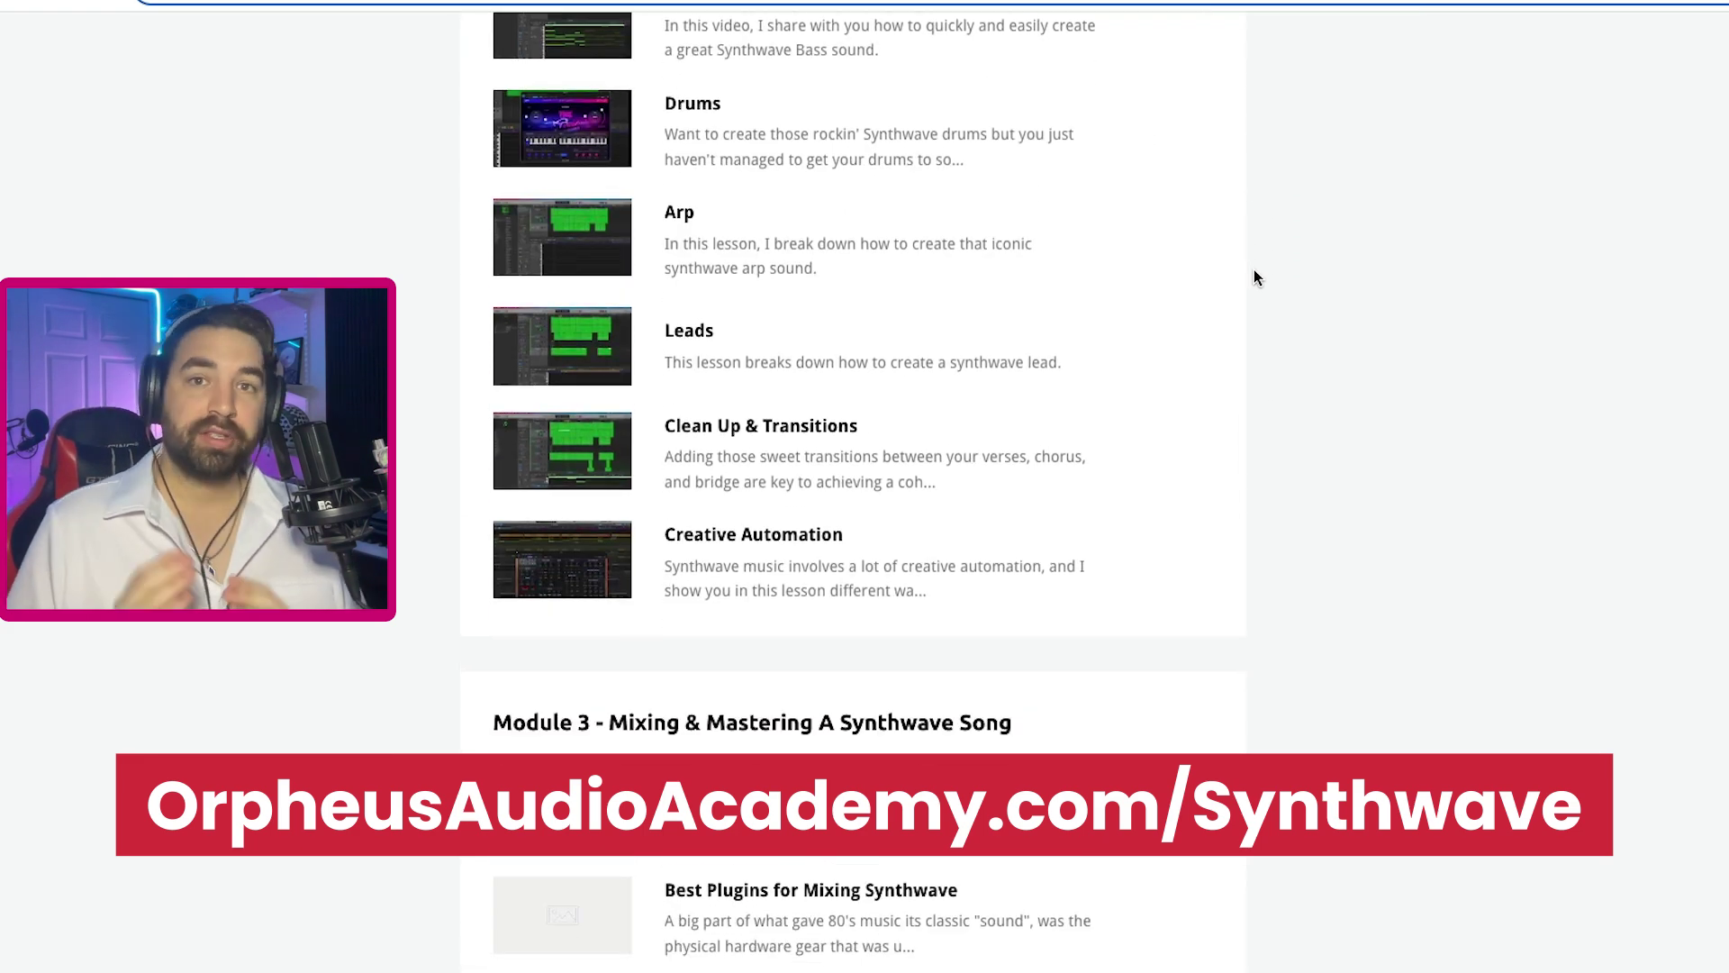
pyautogui.scroll(-3, 1257, 276)
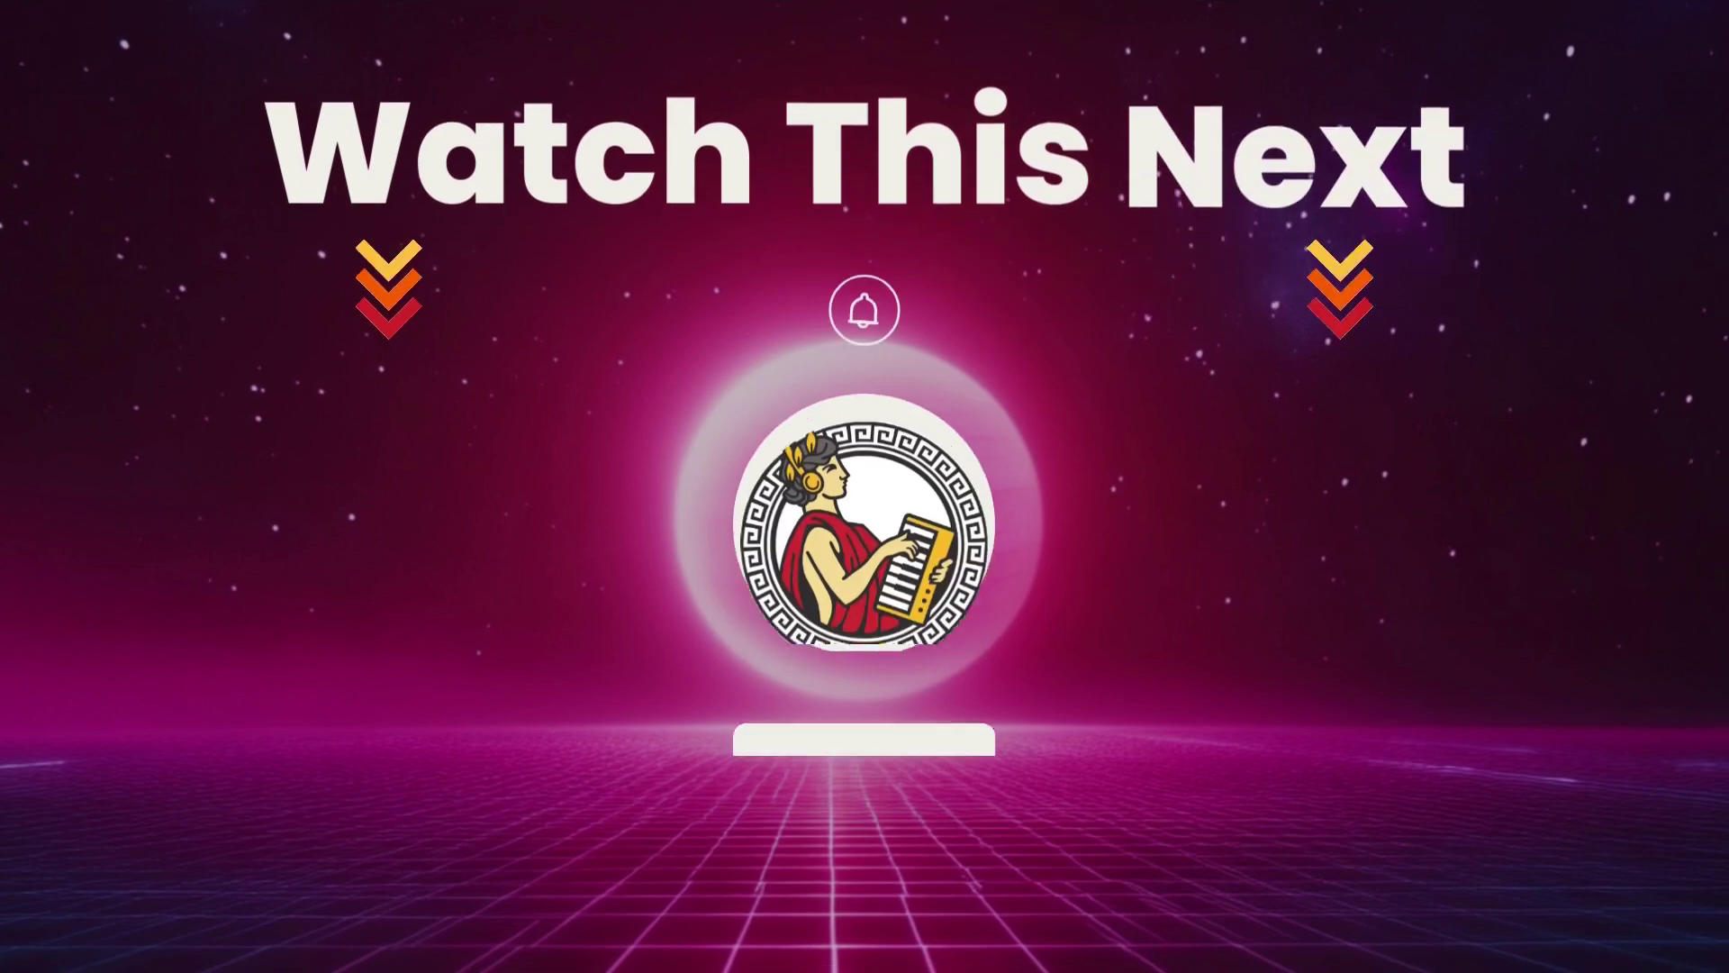